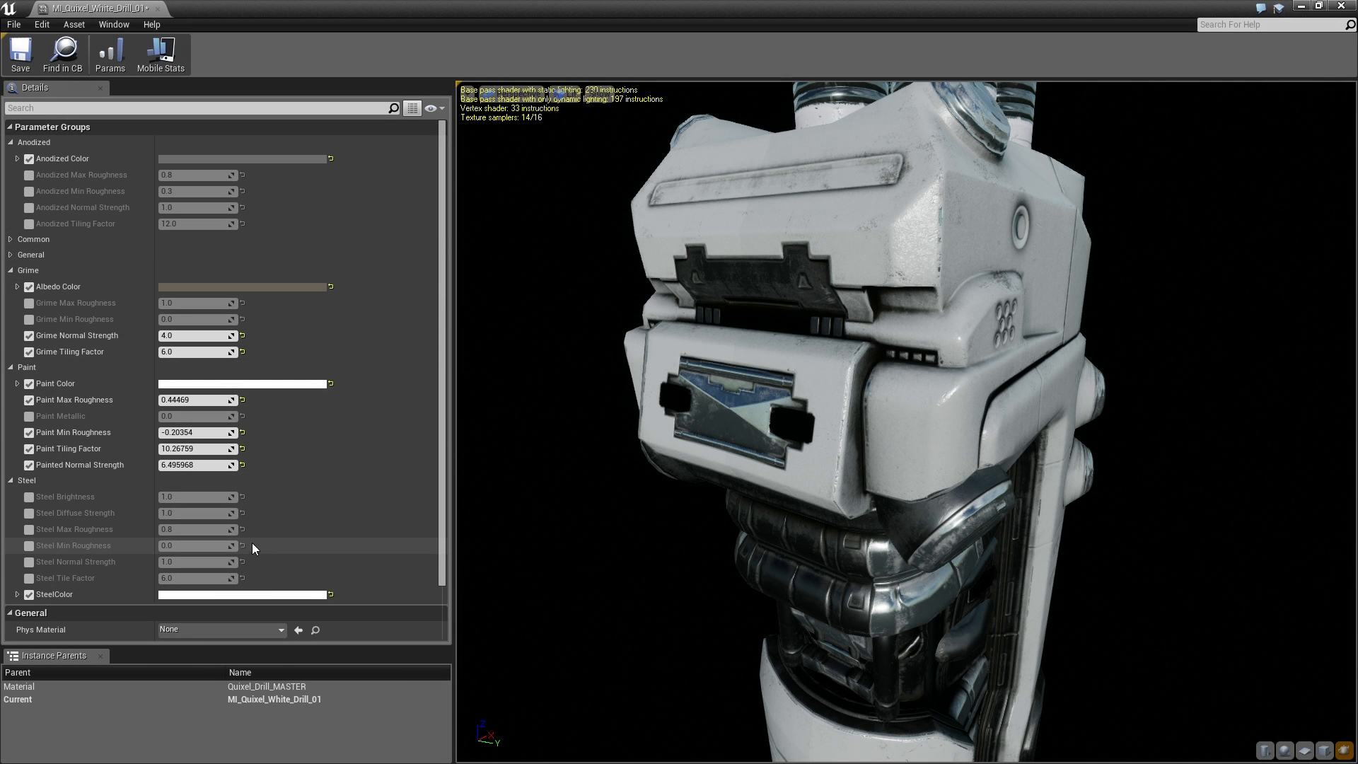
- Set the material instance's Paint Color to bright red, hex FF0905FF
{"action": "left_click", "coordinate": [185, 384]}
{"action": "mouse_move", "coordinate": [295, 459]}
{"action": "left_mouse_down"}
{"action": "mouse_move", "coordinate": [332, 520]}
{"action": "mouse_move", "coordinate": [338, 503]}
{"action": "left_mouse_up"}
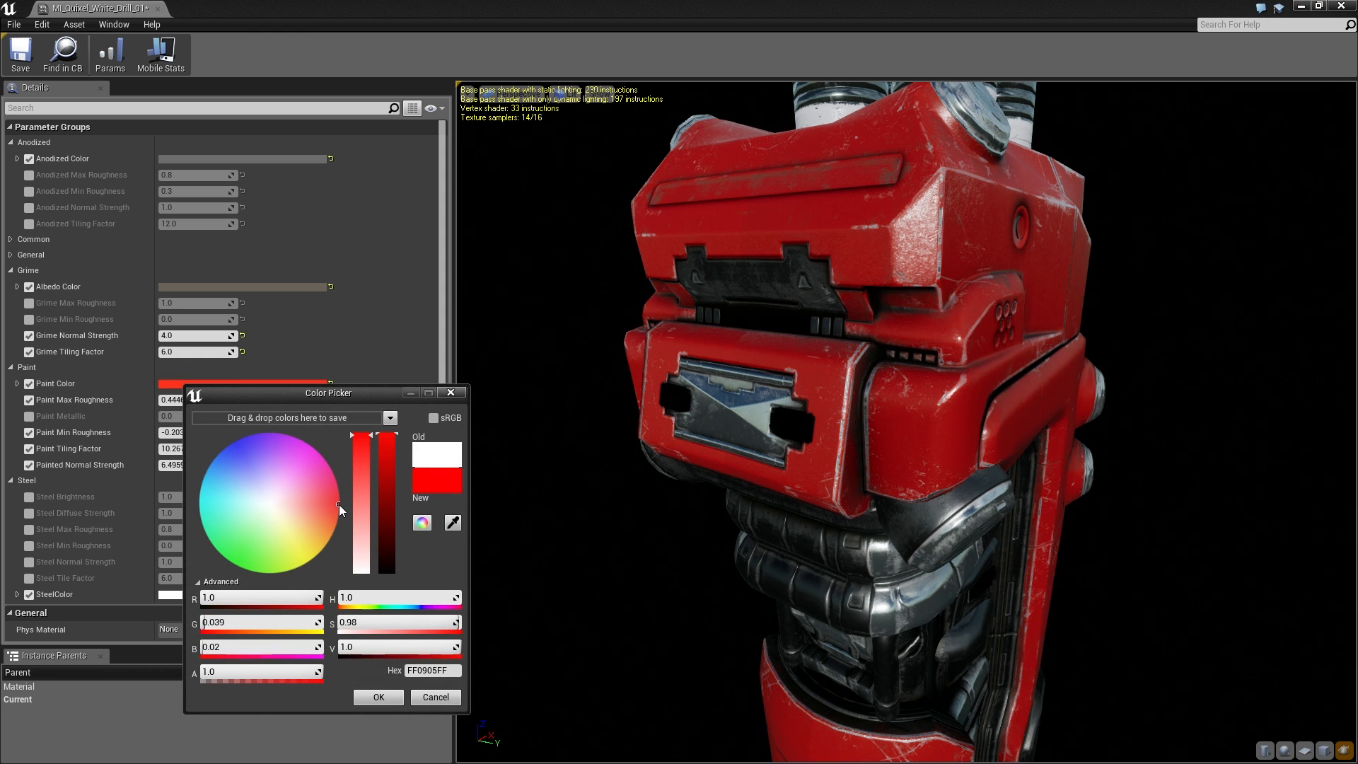
{"action": "left_click", "coordinate": [370, 699]}
- Set Paint Max Roughness to 0.55917, Min Roughness to -0.539823, Tiling Factor to 6.689119 and Painted Normal Strength to 17.44322
{"action": "left_click_drag", "start_coordinate": [190, 433], "coordinate": [191, 400]}
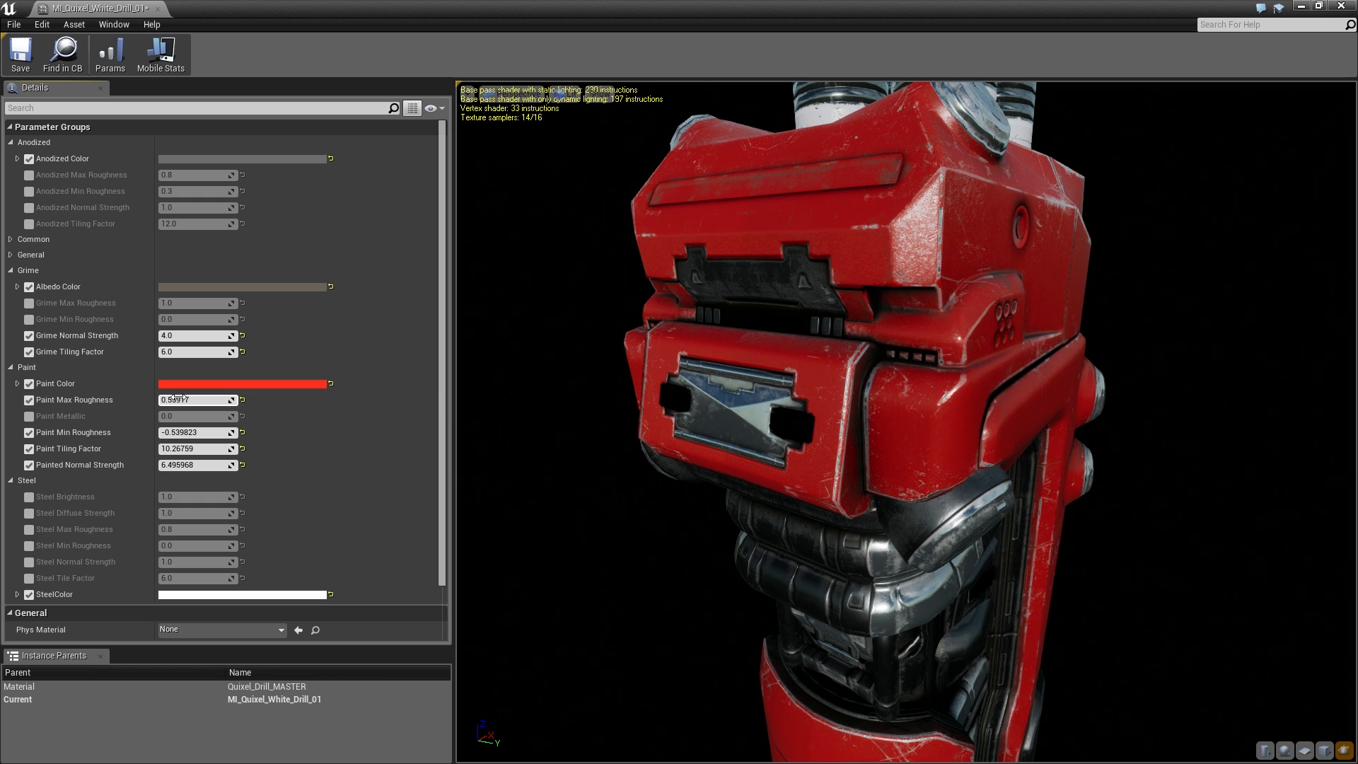
{"action": "mouse_move", "coordinate": [191, 465]}
{"action": "left_mouse_down"}
{"action": "mouse_move", "coordinate": [207, 465]}
{"action": "mouse_move", "coordinate": [202, 448]}
{"action": "mouse_move", "coordinate": [184, 448]}
{"action": "left_mouse_up"}
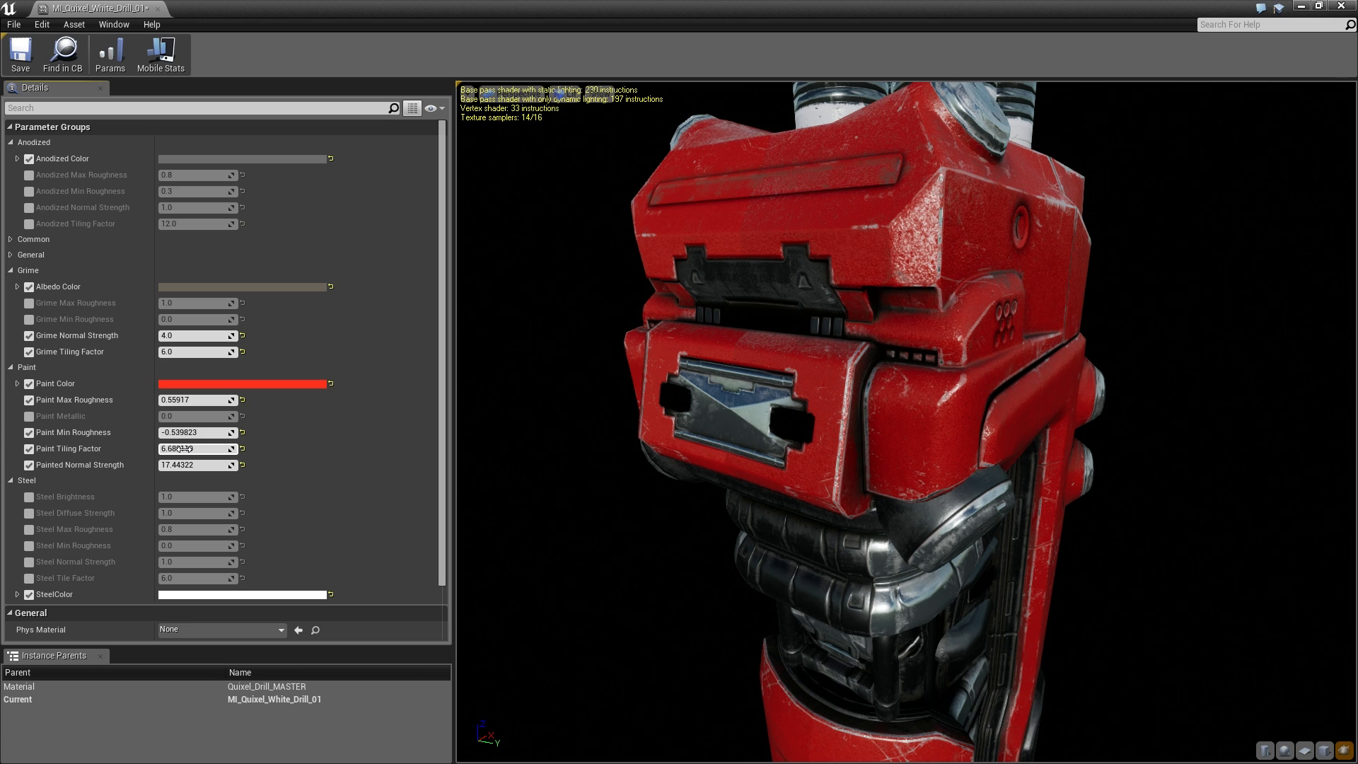
- Set GrimeTightness to -0.212389 in the General parameters and expand the Common parameters
{"action": "left_click", "coordinate": [12, 258]}
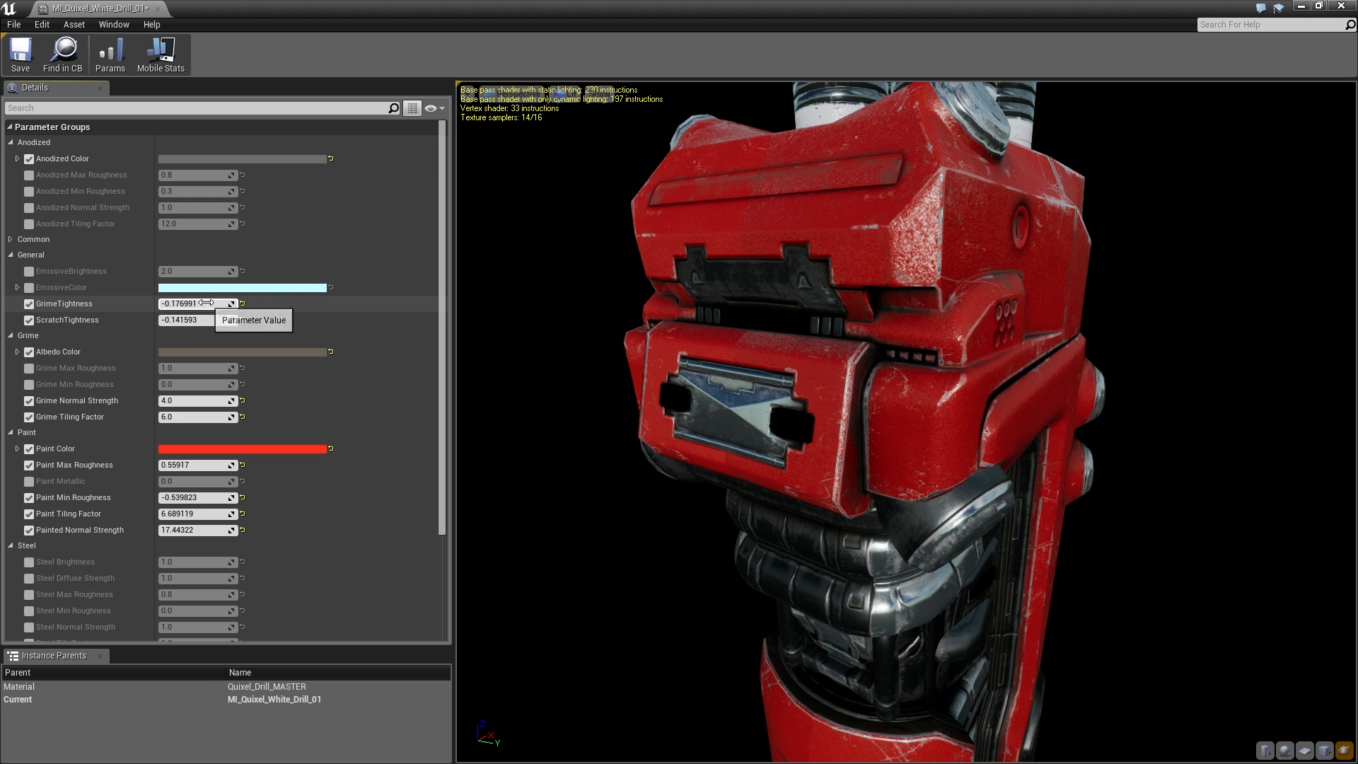
{"action": "left_click_drag", "start_coordinate": [191, 304], "coordinate": [194, 319]}
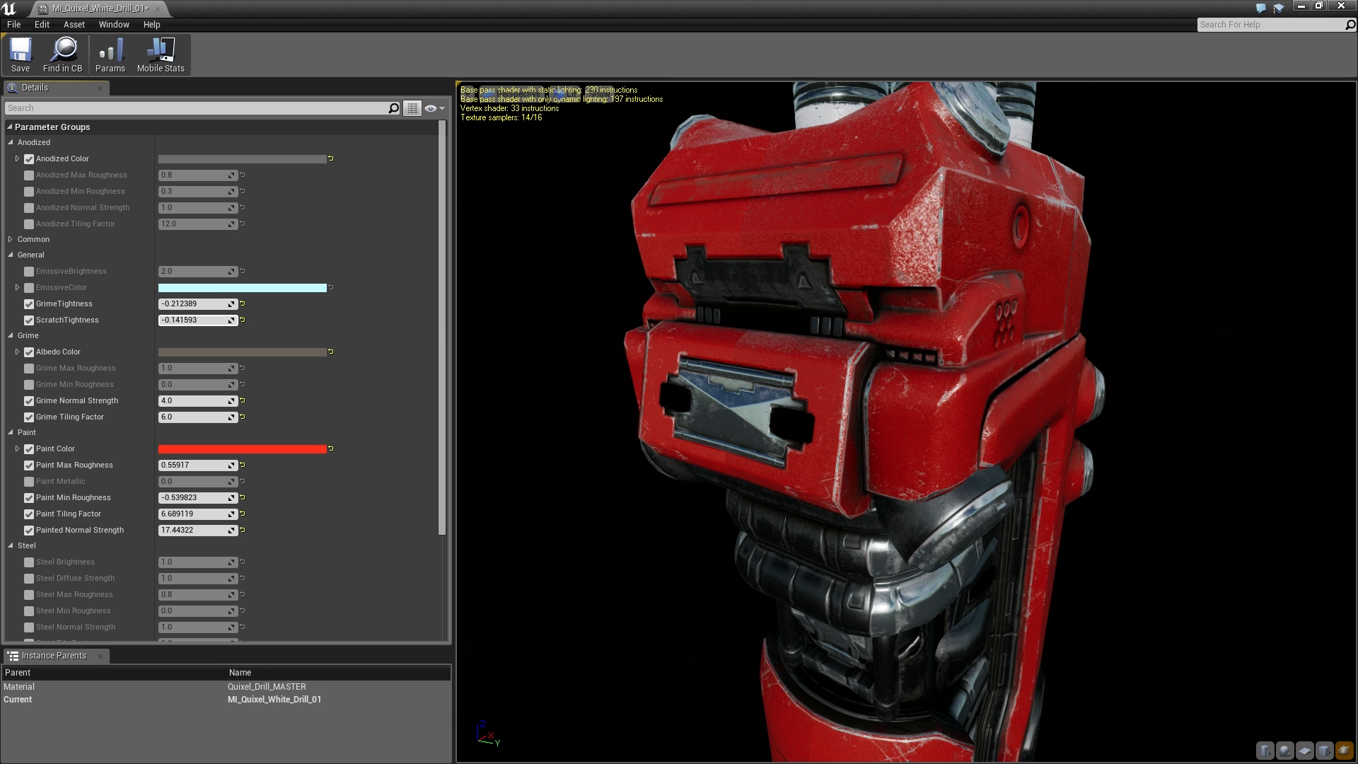
{"action": "left_click", "coordinate": [11, 239]}
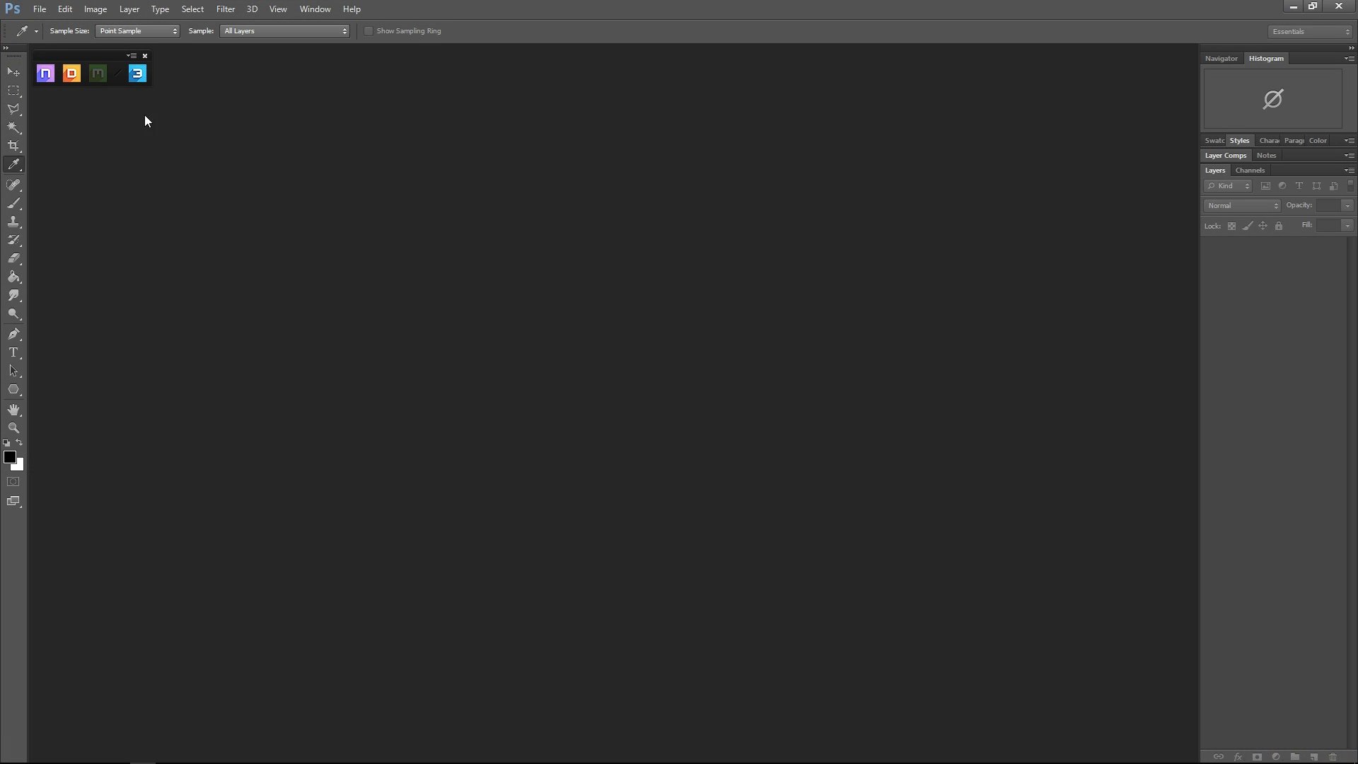
- Switch to Photoshop and open the DDO Base Creator with UE4 (RMA Packed) as the export target
{"action": "left_click", "coordinate": [72, 76]}
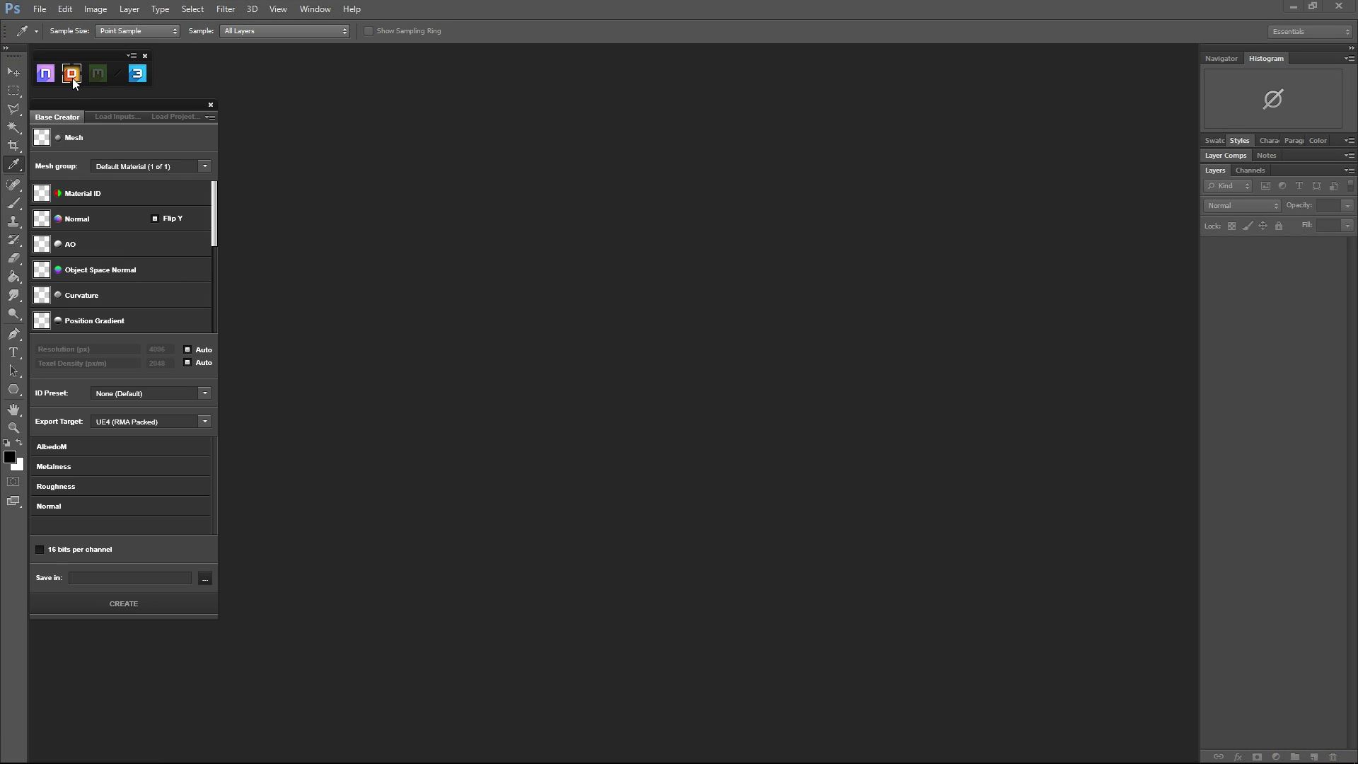
{"action": "left_click", "coordinate": [129, 423]}
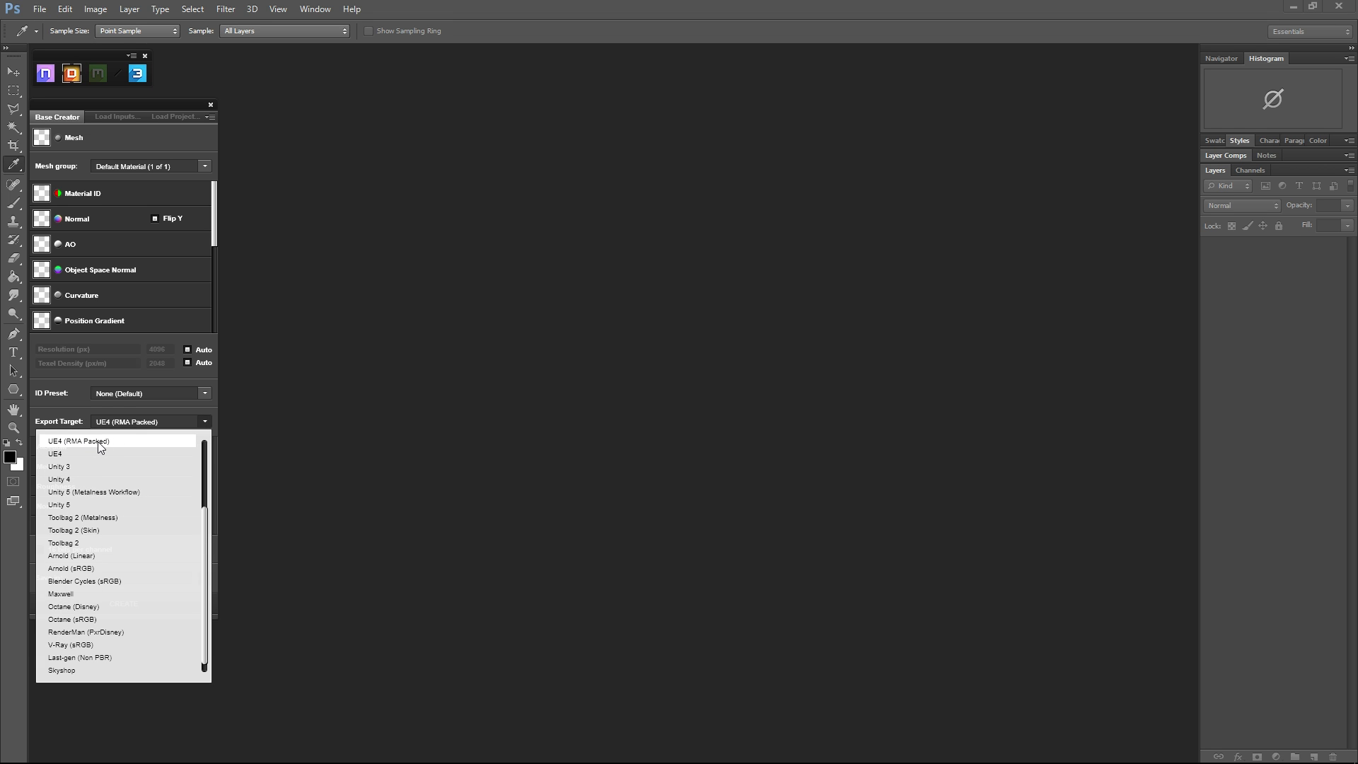
{"action": "left_click", "coordinate": [100, 442]}
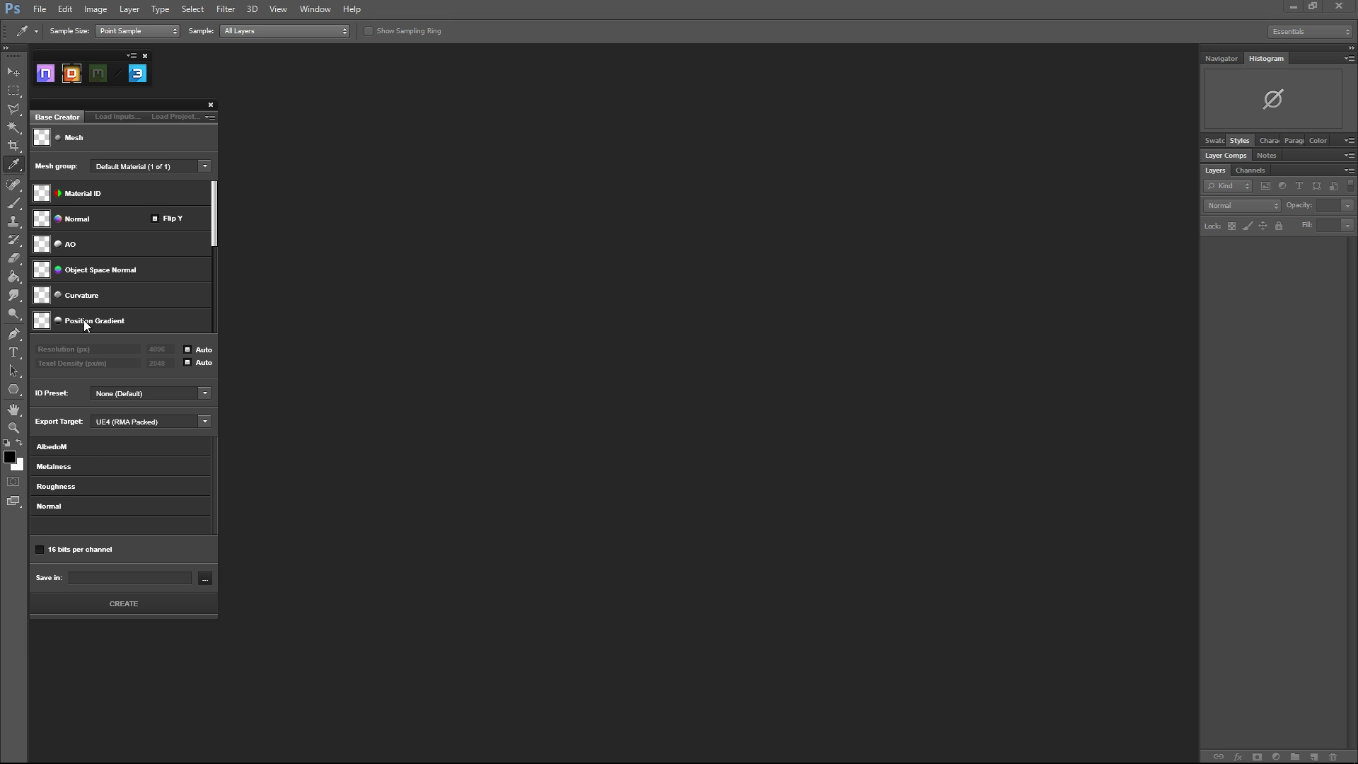
- Choose a save folder and create an empty DDO base project at 2048 resolution
{"action": "left_click", "coordinate": [209, 580]}
{"action": "scroll", "coordinate": [691, 506], "scroll_direction": "down", "scroll_amount": 1}
{"action": "left_click", "coordinate": [624, 591]}
{"action": "left_click", "coordinate": [714, 620]}
{"action": "left_click", "coordinate": [164, 600]}
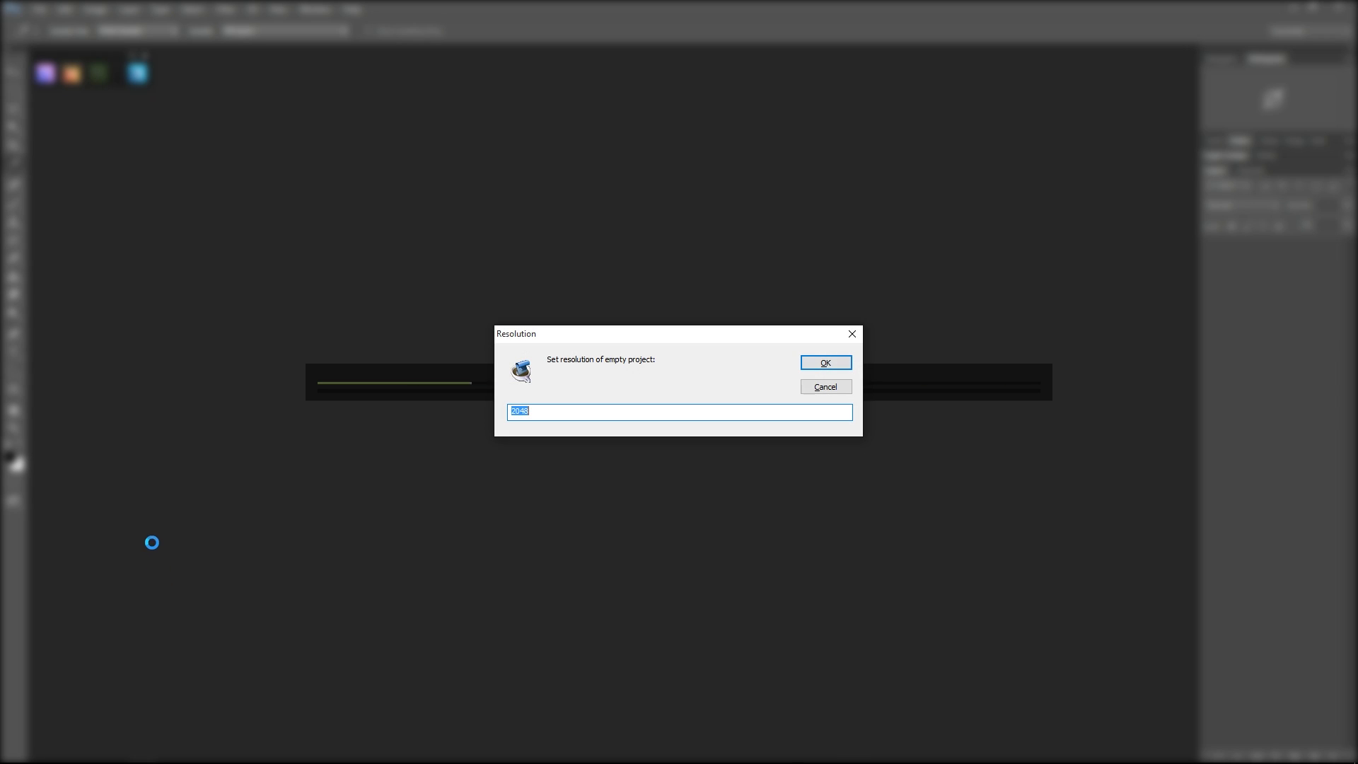
{"action": "left_click", "coordinate": [824, 363]}
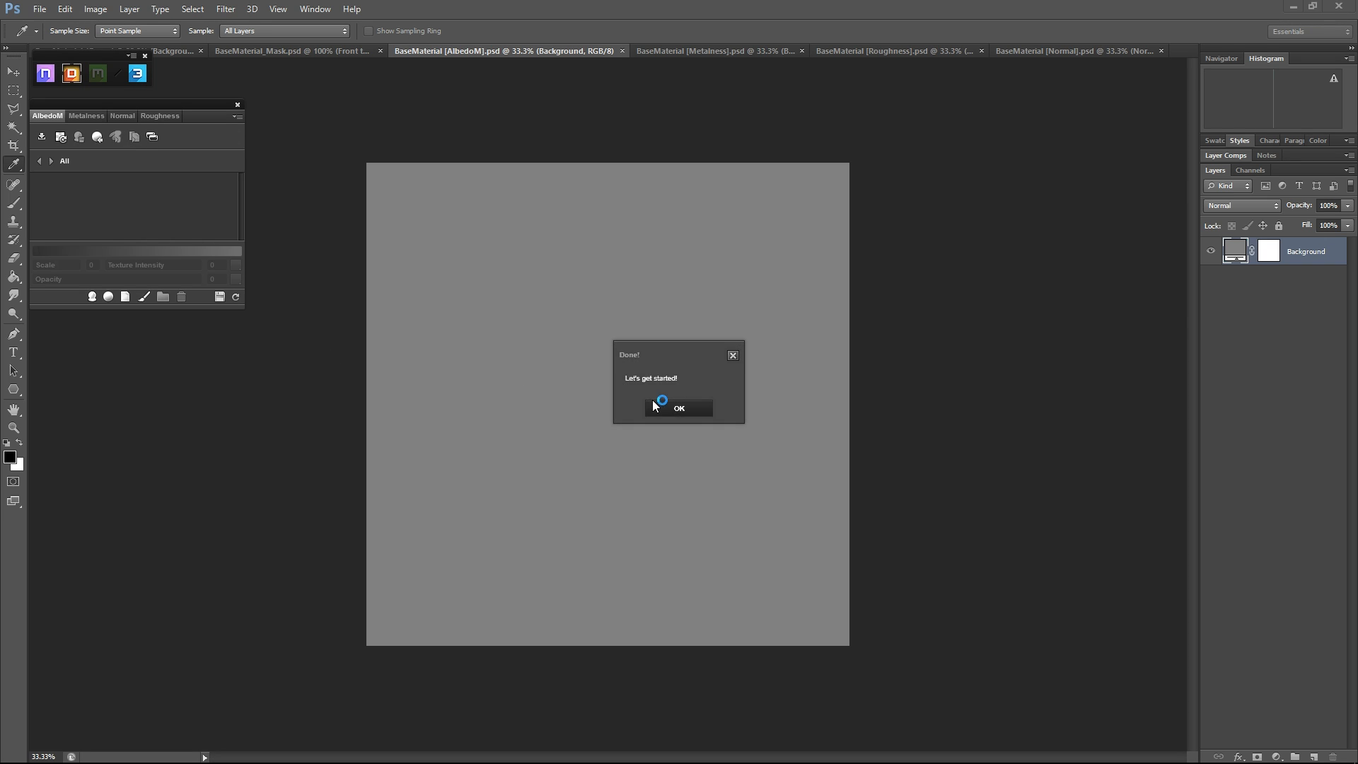
{"action": "left_click", "coordinate": [654, 404]}
- Open the 3DO preview, fit its window between the side panels and orbit to a corner view of the cube
{"action": "left_click", "coordinate": [139, 73]}
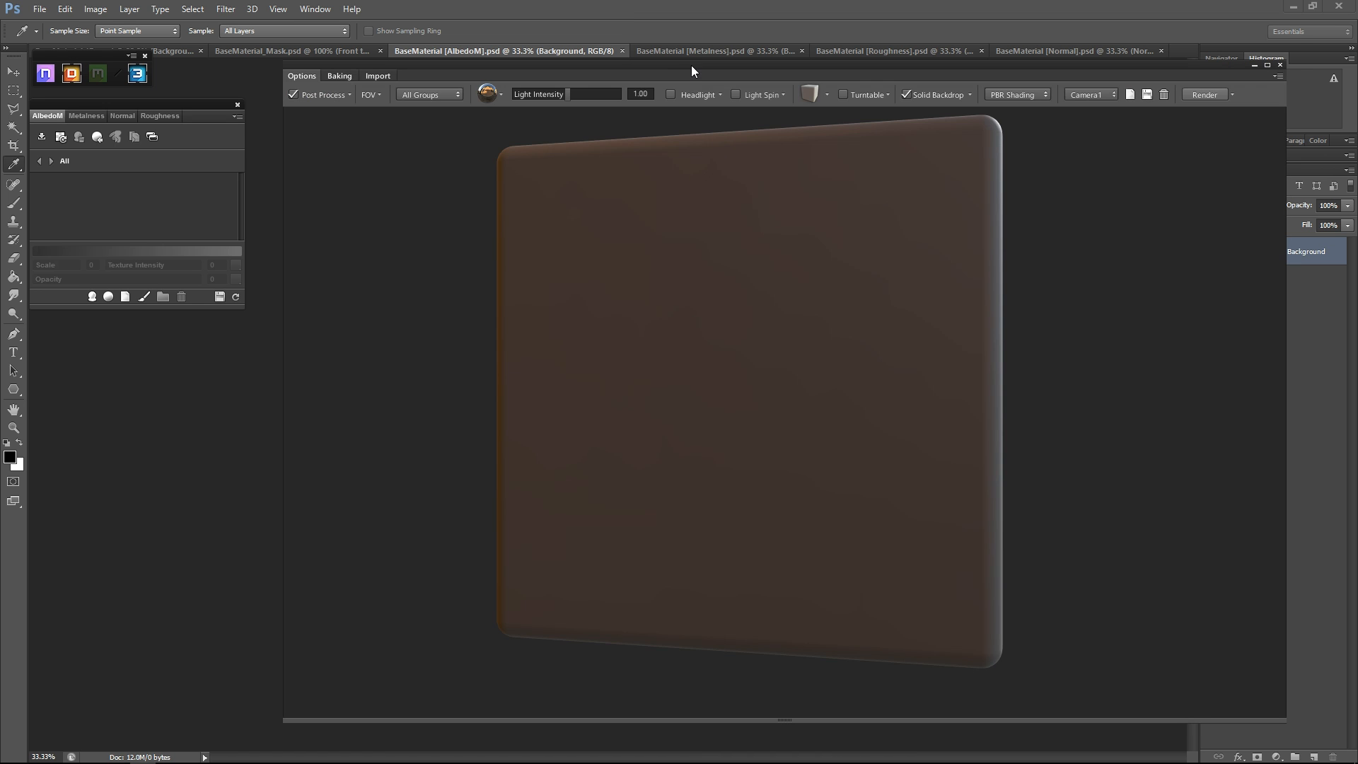
{"action": "left_click_drag", "start_coordinate": [692, 65], "coordinate": [664, 66]}
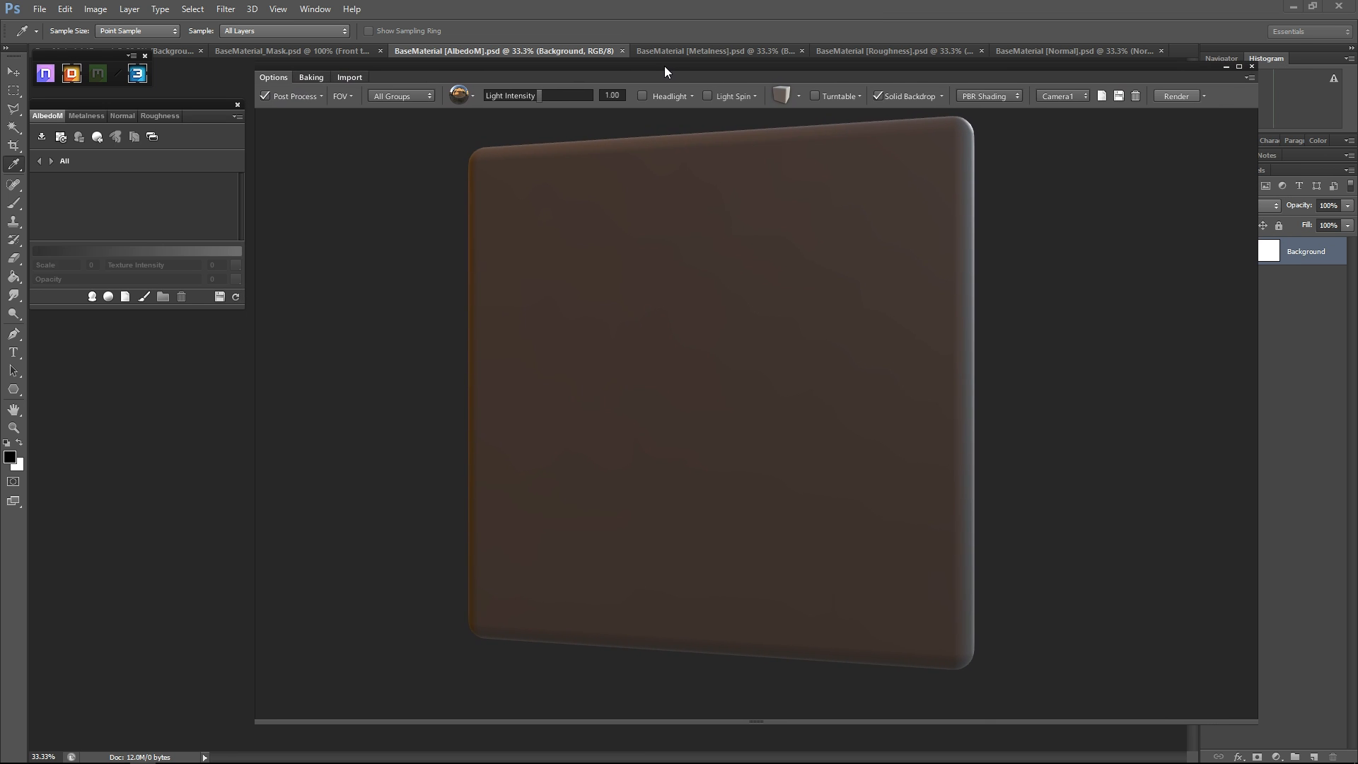
{"action": "left_click_drag", "start_coordinate": [1265, 712], "coordinate": [1178, 749]}
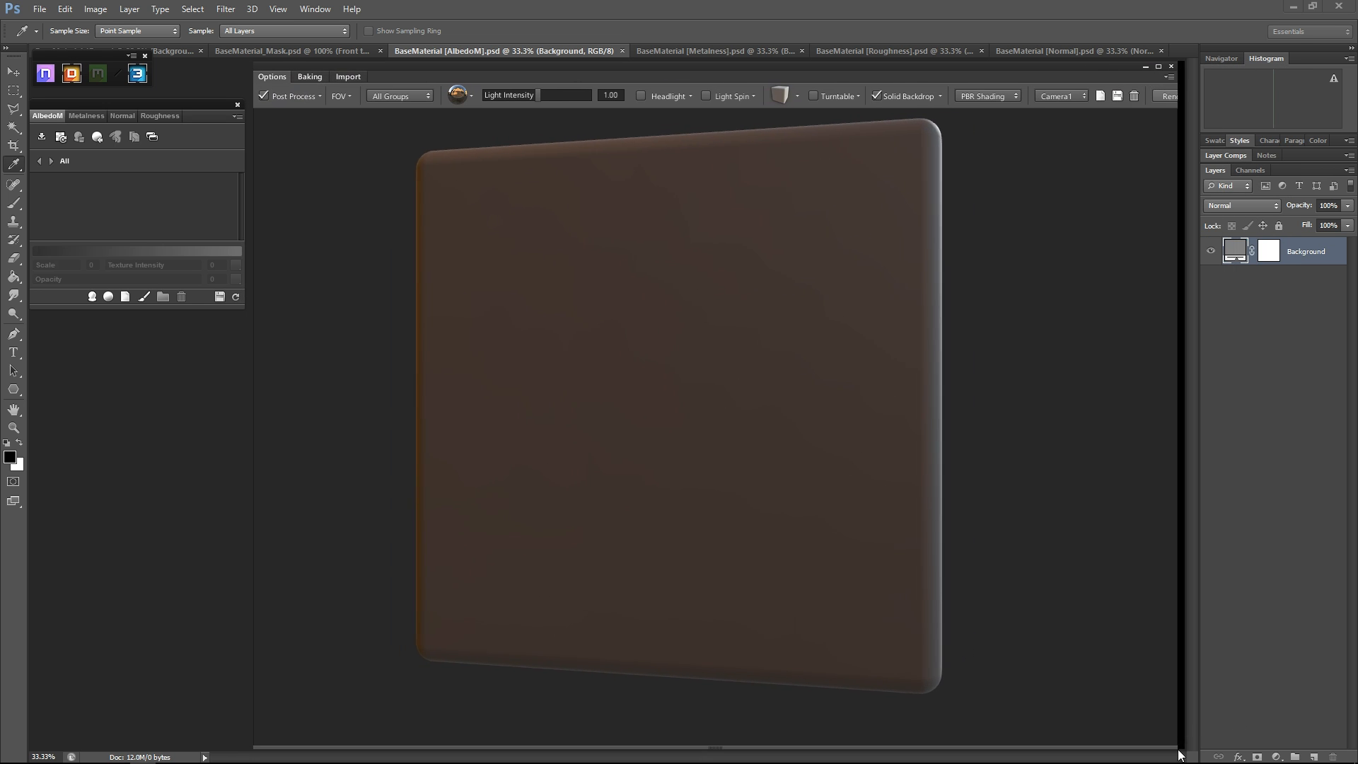
{"action": "left_click_drag", "start_coordinate": [744, 433], "coordinate": [629, 369]}
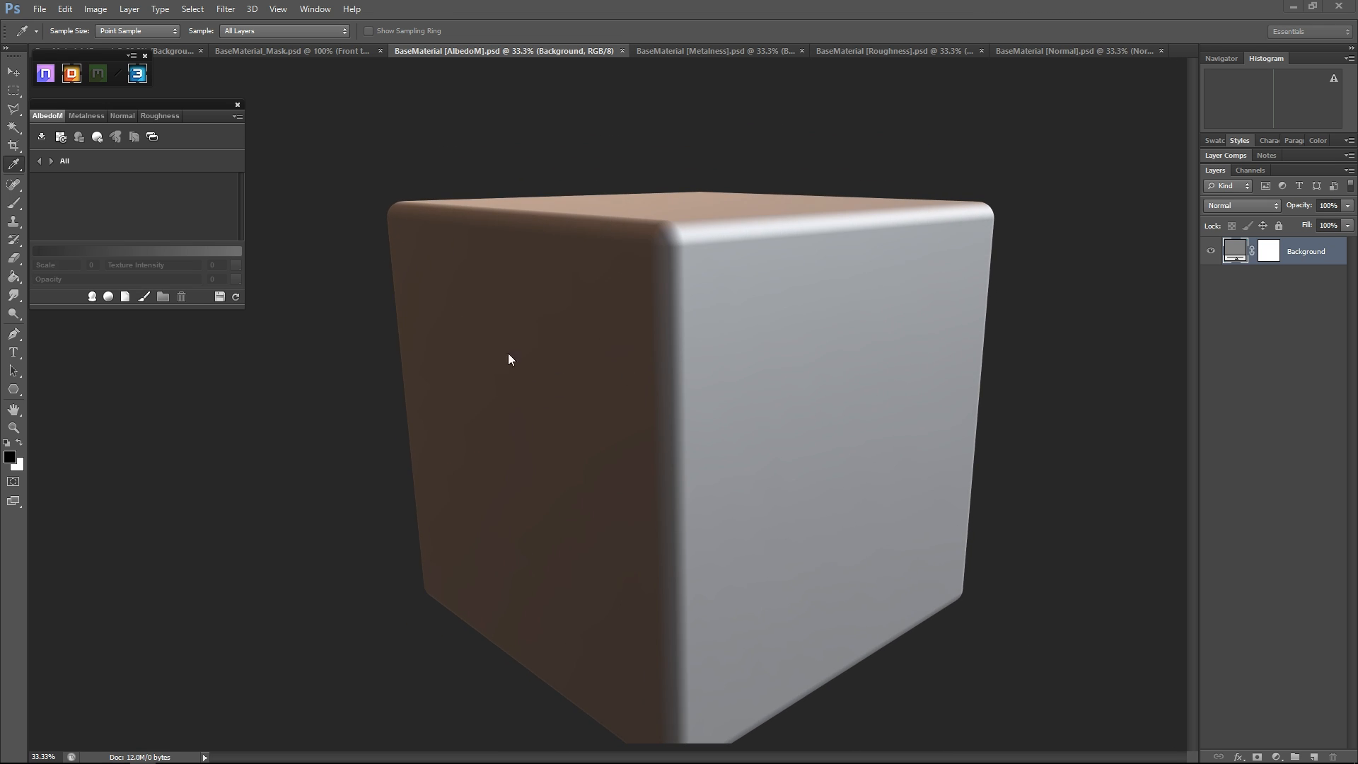
- Add the Paint - Thick Machine Paint material from the basic Paint materials
{"action": "left_click", "coordinate": [111, 295]}
{"action": "left_click", "coordinate": [139, 280]}
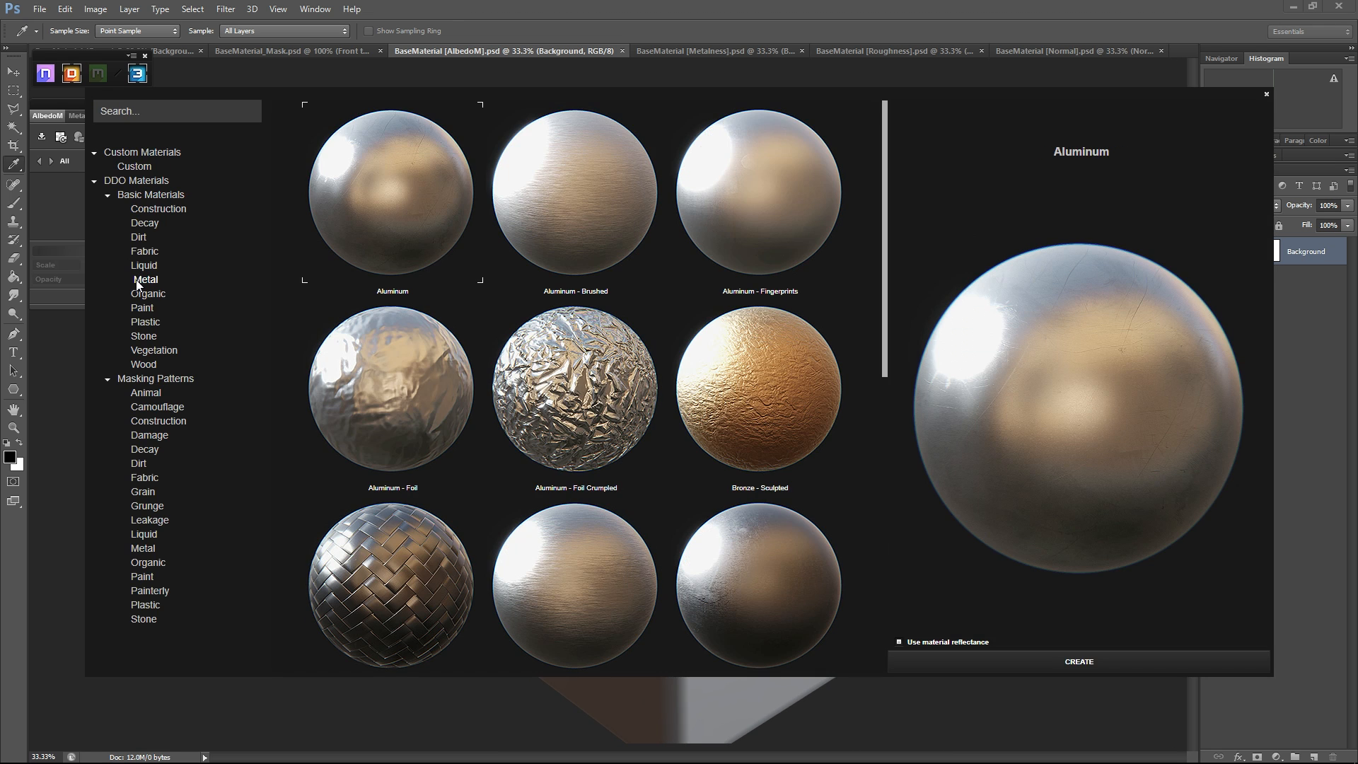
{"action": "left_click", "coordinate": [139, 308]}
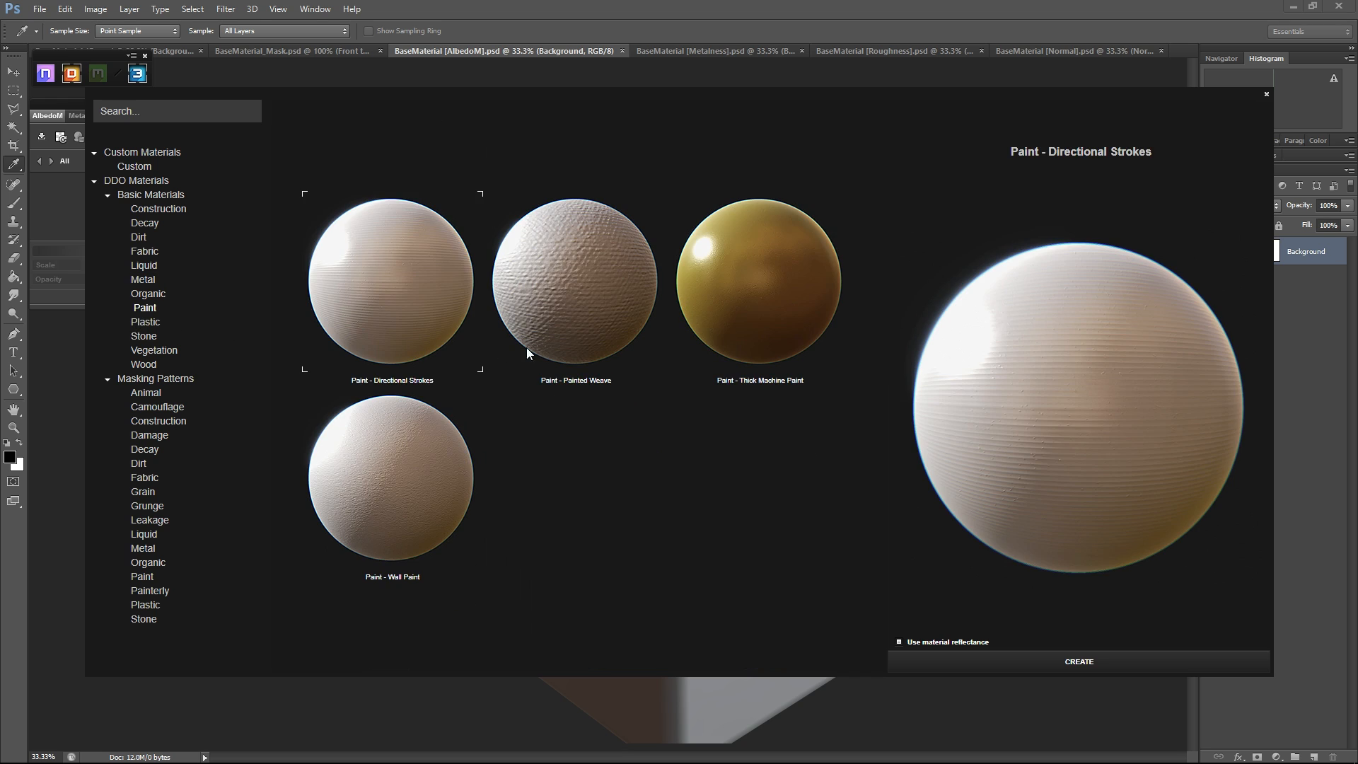
{"action": "left_click", "coordinate": [755, 347]}
{"action": "left_click", "coordinate": [994, 658]}
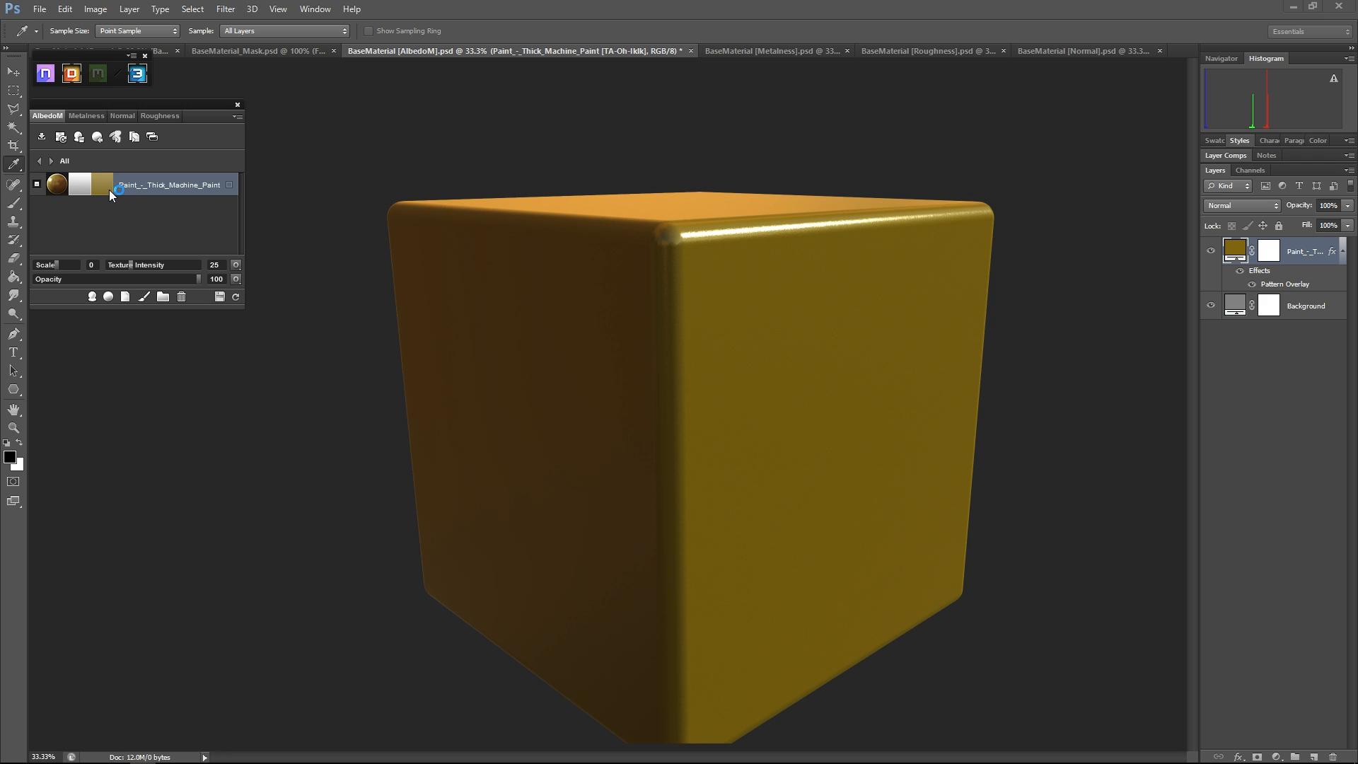
- Set the paint layer's albedo color to light grey b3b3b3 and its texture scale to 1
{"action": "left_click", "coordinate": [109, 190]}
{"action": "left_click_drag", "start_coordinate": [454, 322], "coordinate": [423, 335]}
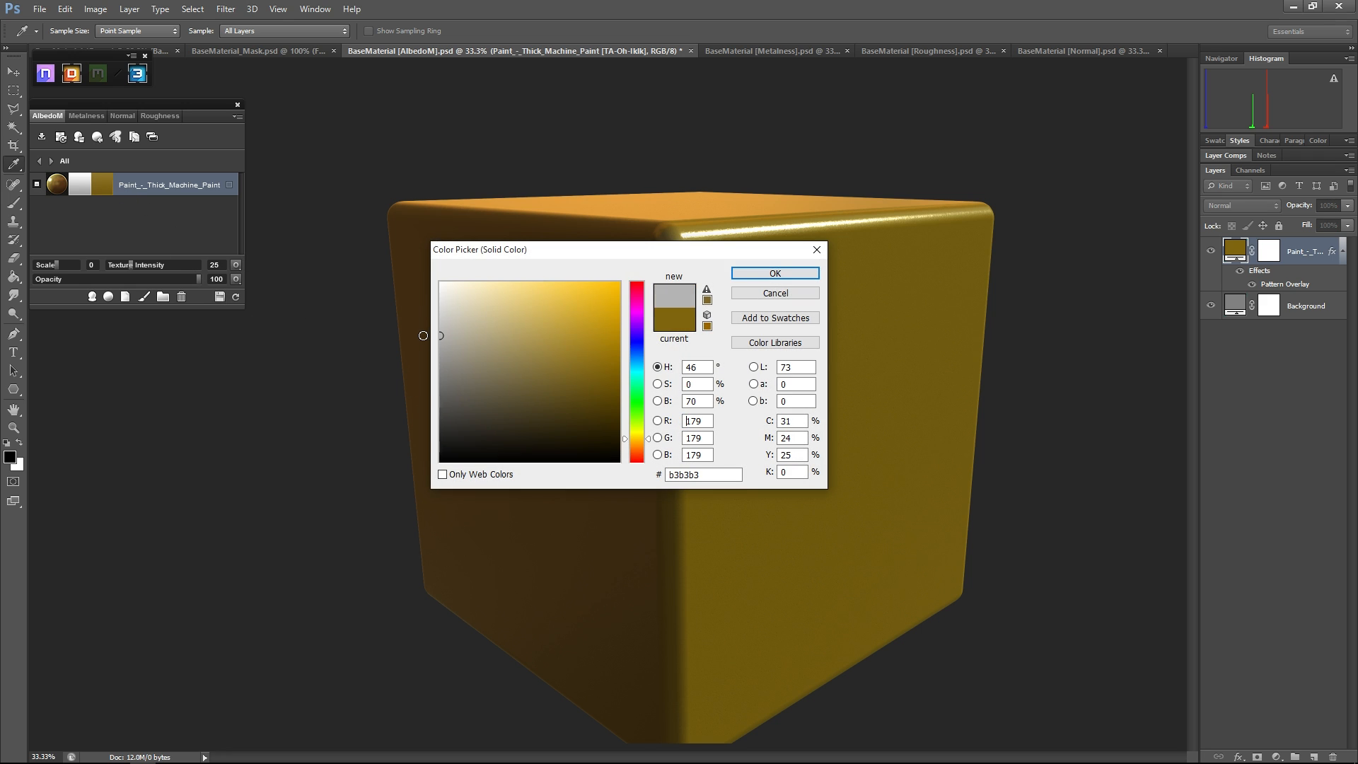
{"action": "left_click", "coordinate": [765, 274]}
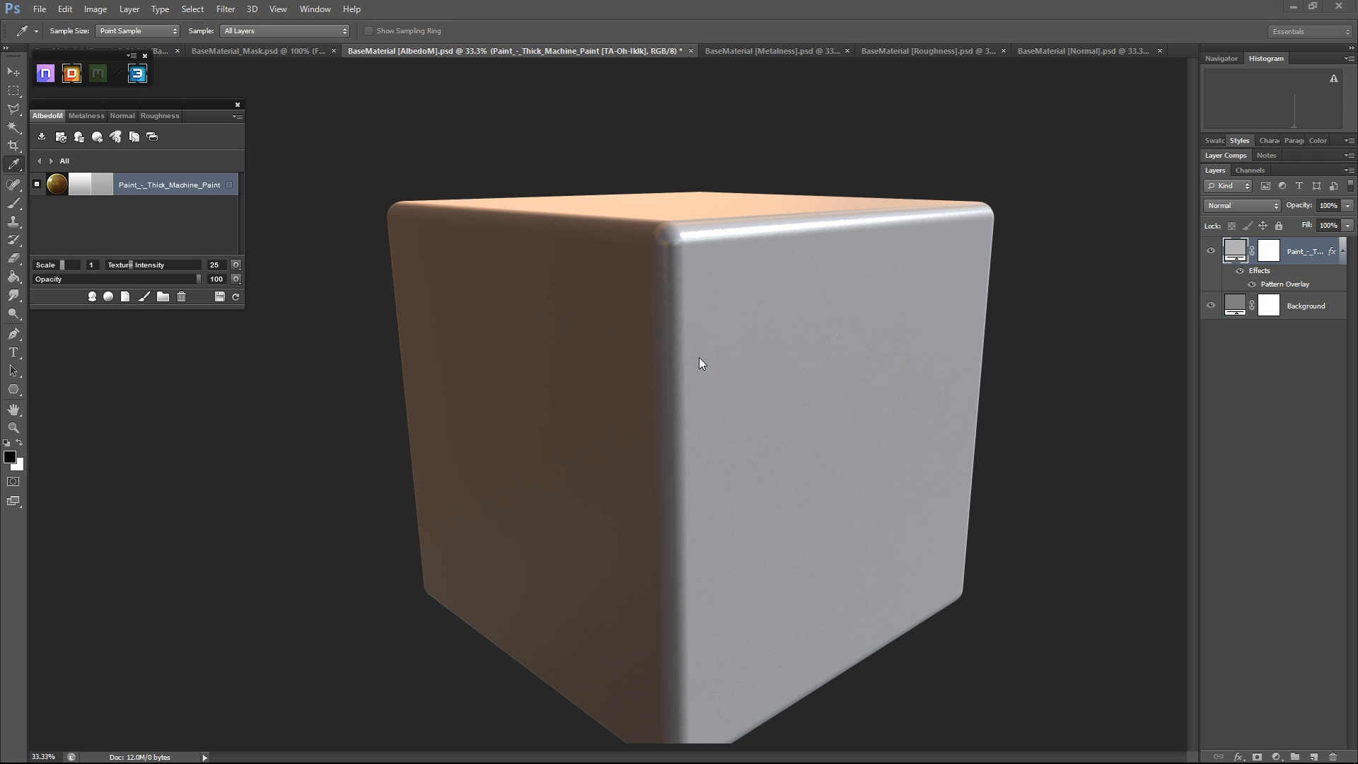
- Set the paint layer's texture intensity in the normal map to 35
{"action": "left_click_drag", "start_coordinate": [724, 379], "coordinate": [625, 359]}
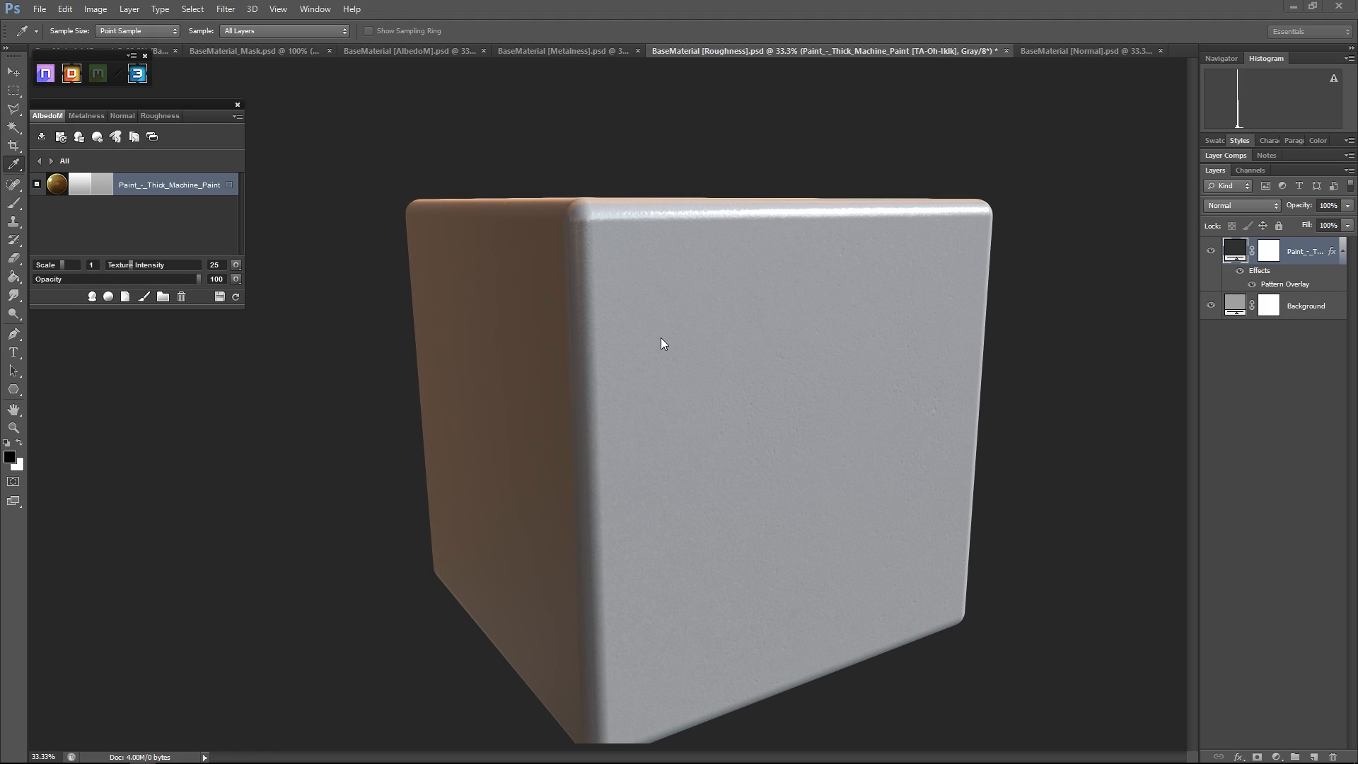
{"action": "left_click_drag", "start_coordinate": [707, 357], "coordinate": [668, 367]}
{"action": "left_click", "coordinate": [123, 115]}
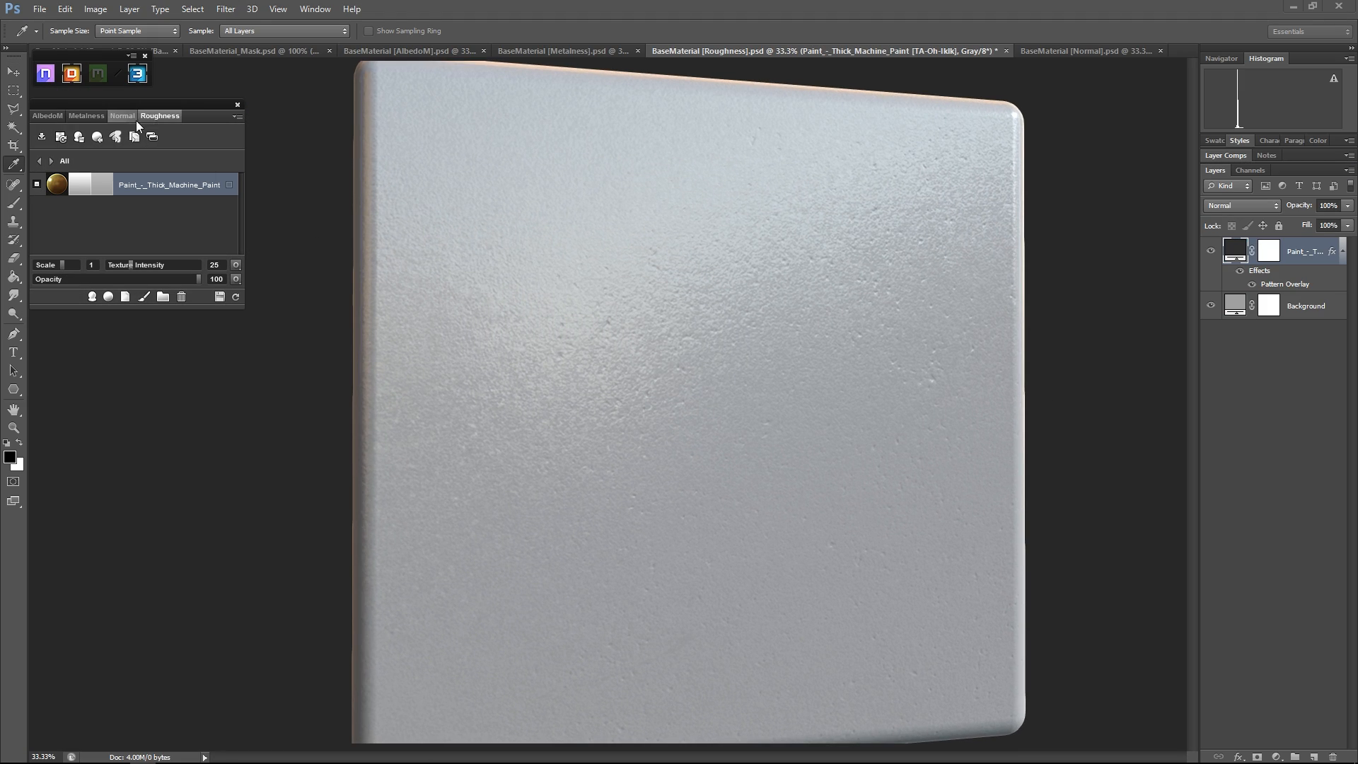
{"action": "left_click", "coordinate": [221, 265]}
{"action": "type", "text": "35"}
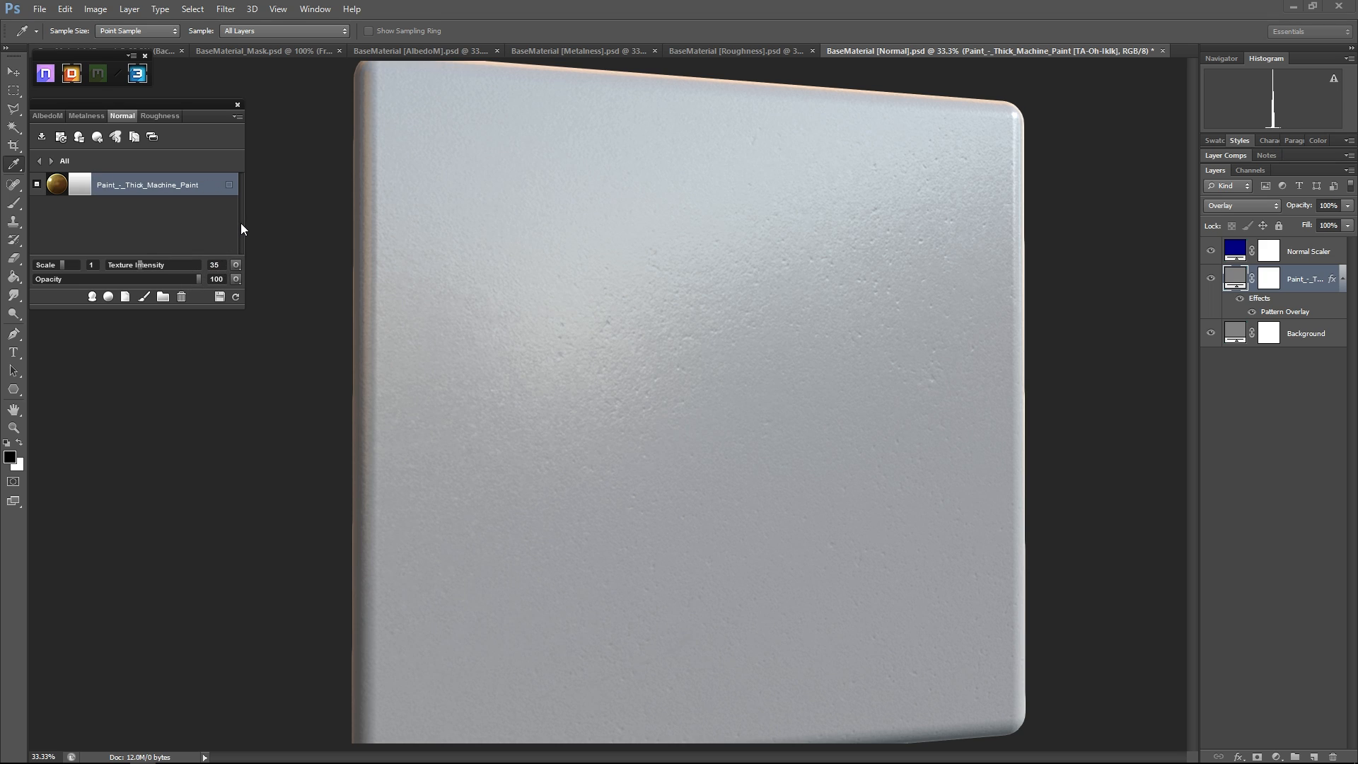
- Set the paint layer's texture intensity in the roughness map to 18, keeping its roughness color
{"action": "left_click", "coordinate": [170, 115]}
{"action": "left_click", "coordinate": [104, 188]}
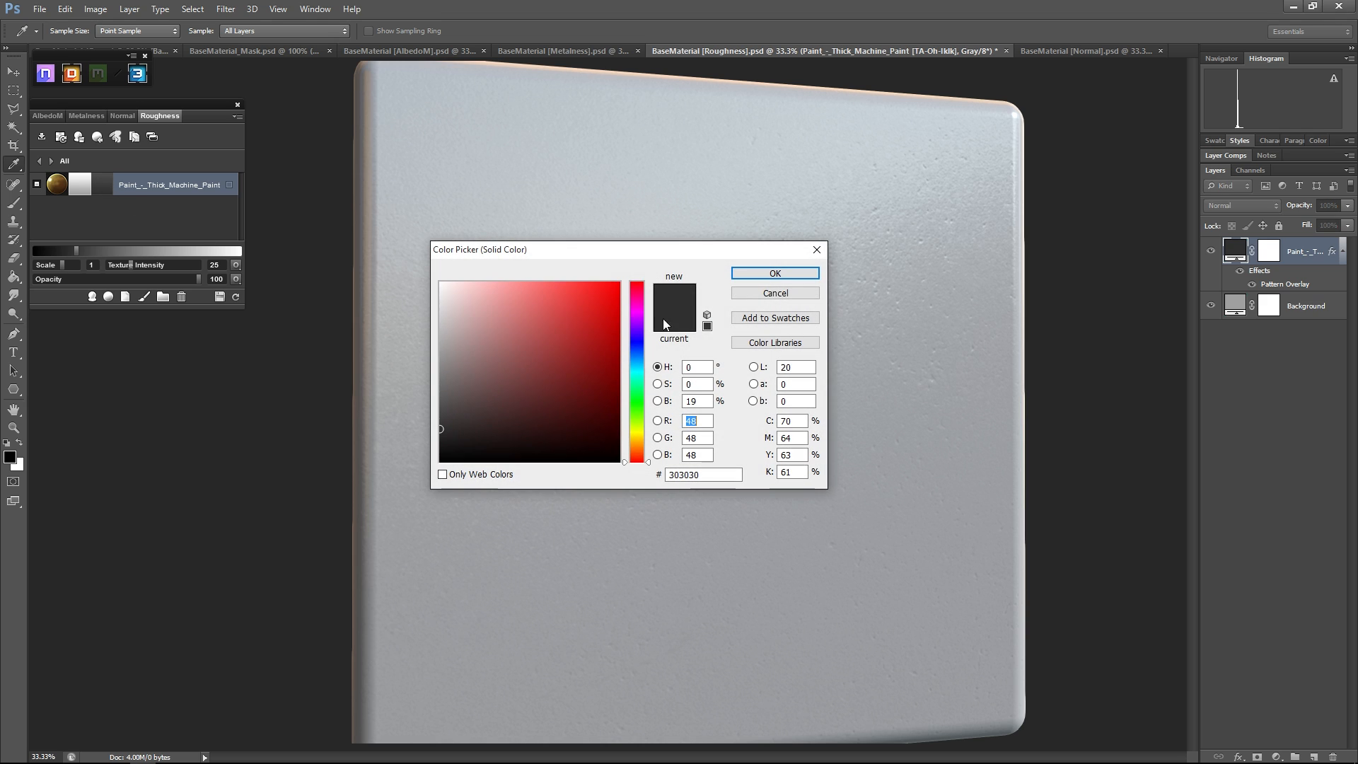
{"action": "left_click", "coordinate": [775, 273]}
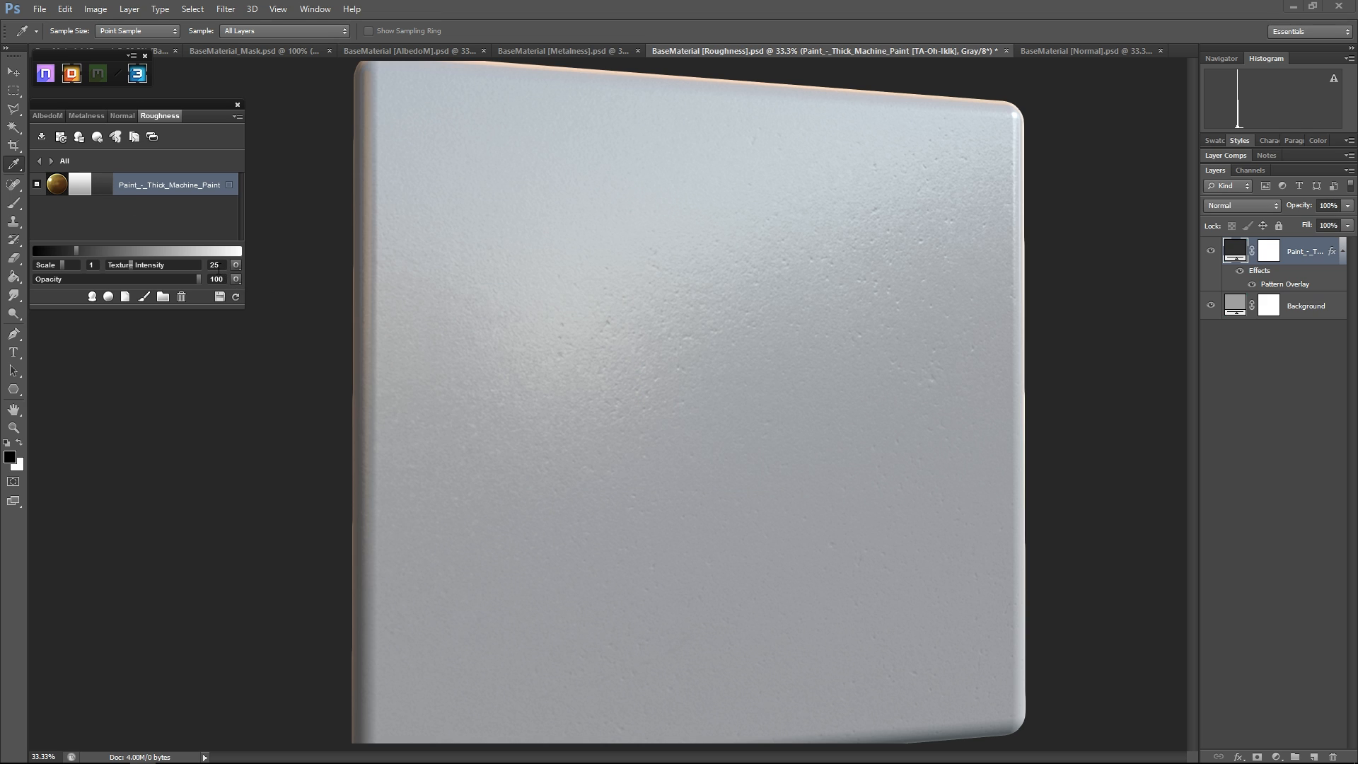
{"action": "type", "text": "18"}
{"action": "key", "text": "Return"}
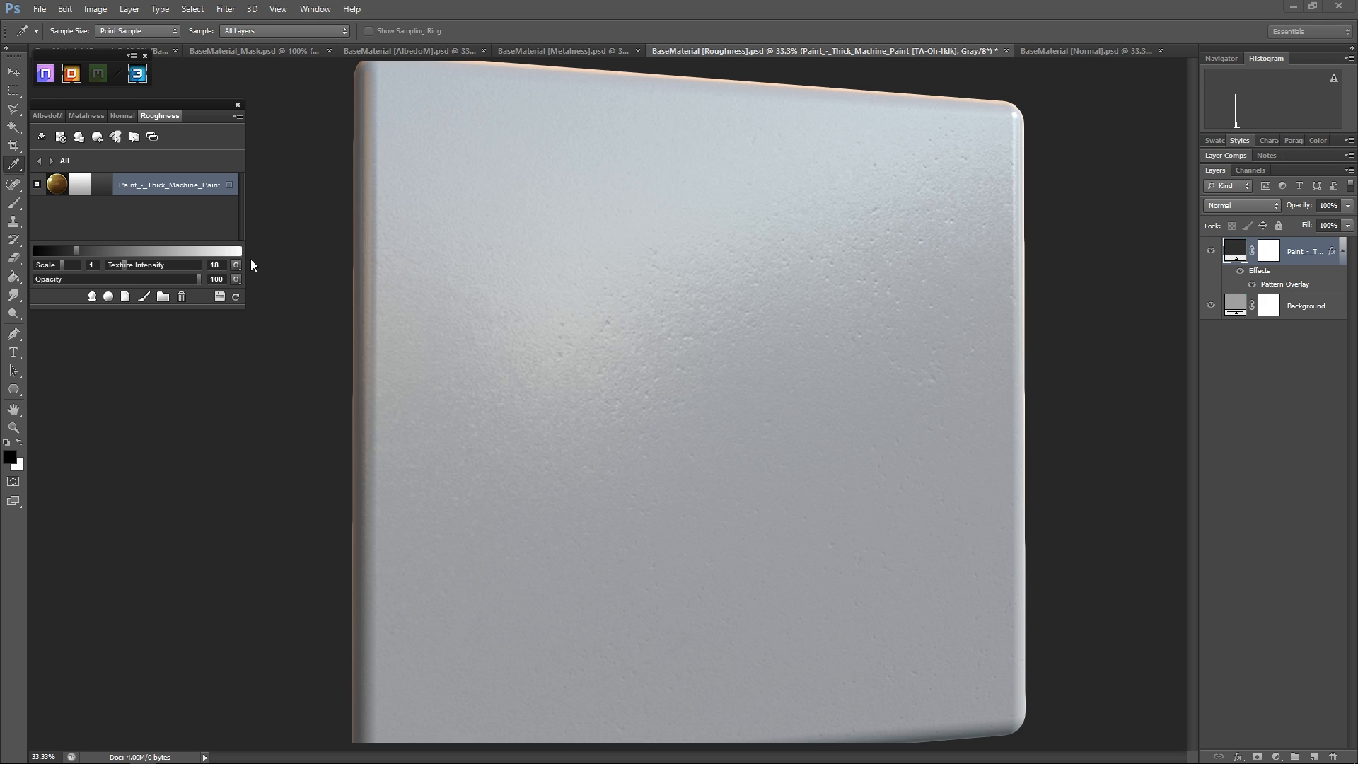
- Put the paint layer in a group and add the Steel - Scratched metal material above it
{"action": "left_click", "coordinate": [161, 296]}
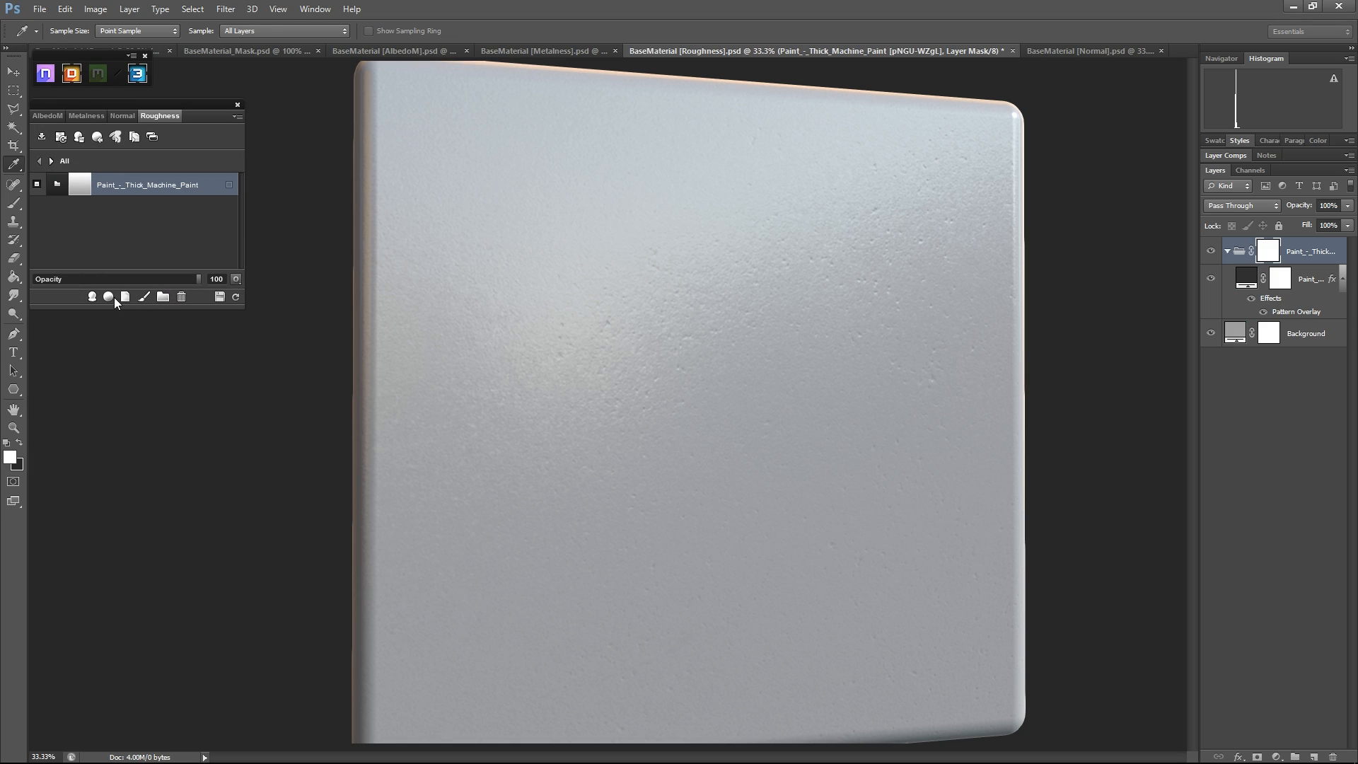
{"action": "left_click", "coordinate": [109, 297]}
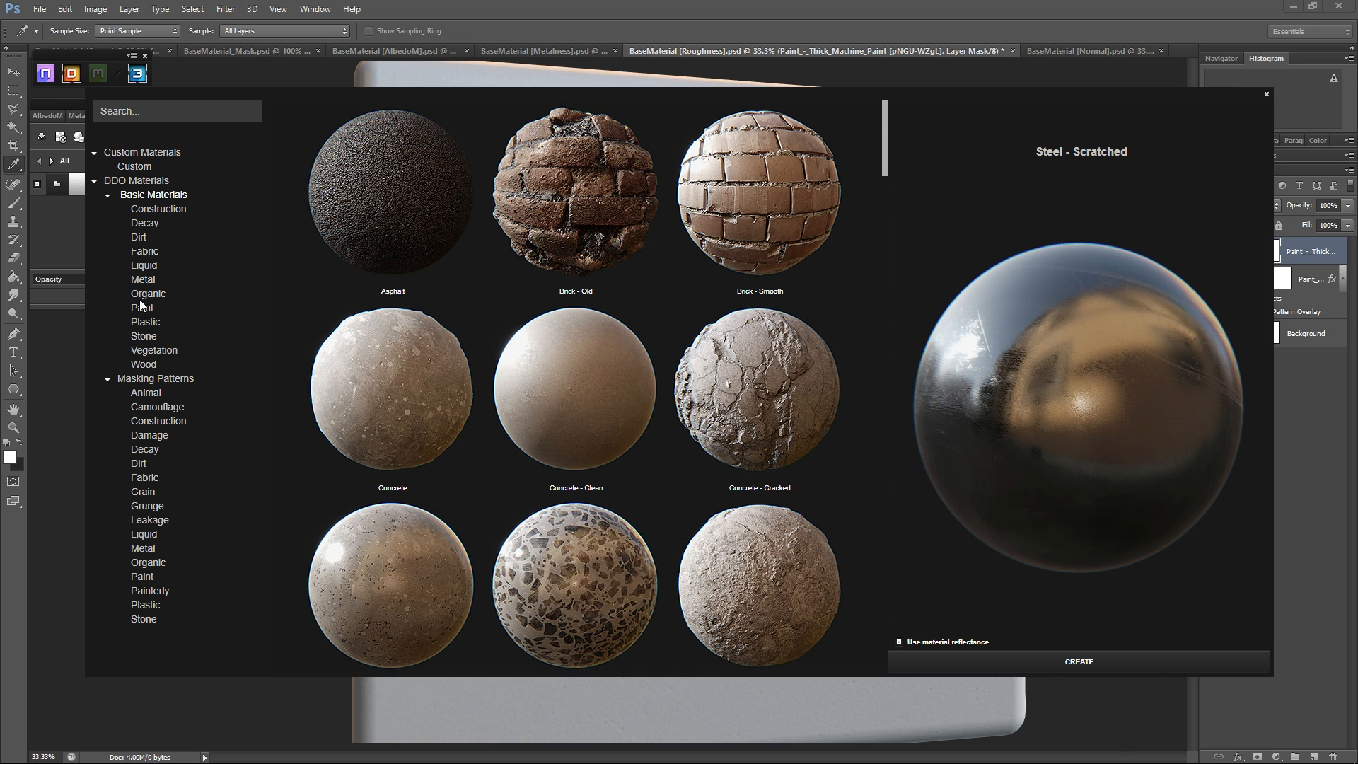
{"action": "left_click", "coordinate": [141, 279]}
{"action": "scroll", "coordinate": [693, 417], "scroll_direction": "down", "scroll_amount": 5}
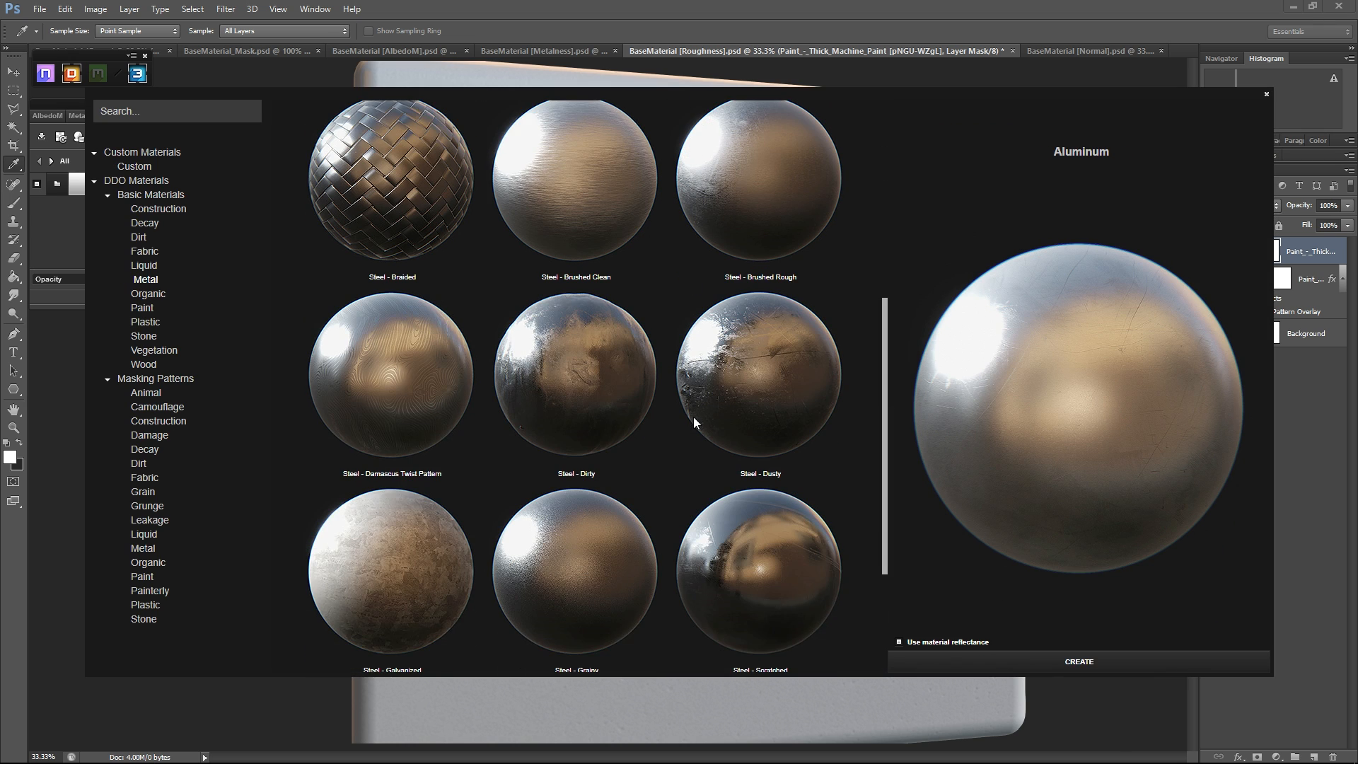
{"action": "scroll", "coordinate": [693, 422], "scroll_direction": "down", "scroll_amount": 2}
{"action": "left_click", "coordinate": [746, 460]}
{"action": "left_click", "coordinate": [987, 654]}
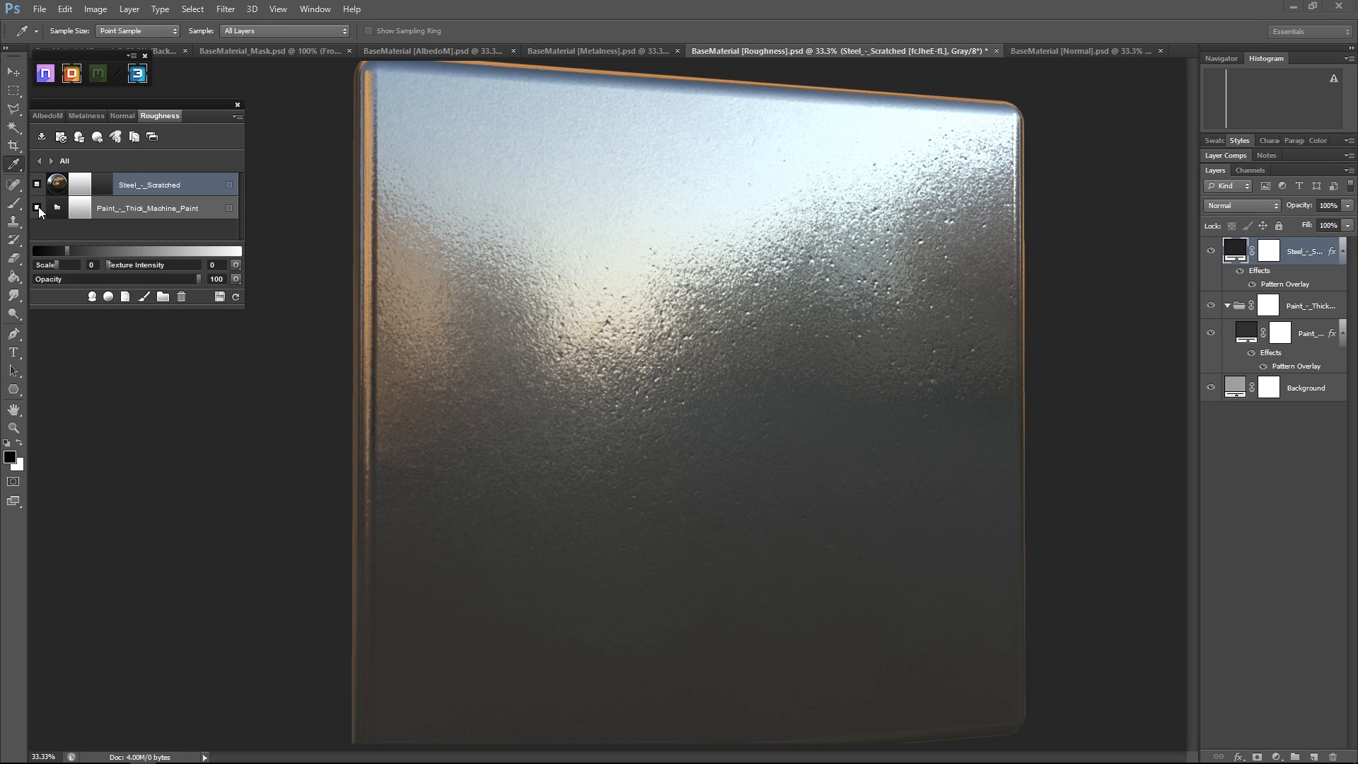
- Hide the Thick Machine Paint group and set the steel layer's texture intensity in the normal map to 8
{"action": "left_click", "coordinate": [38, 207]}
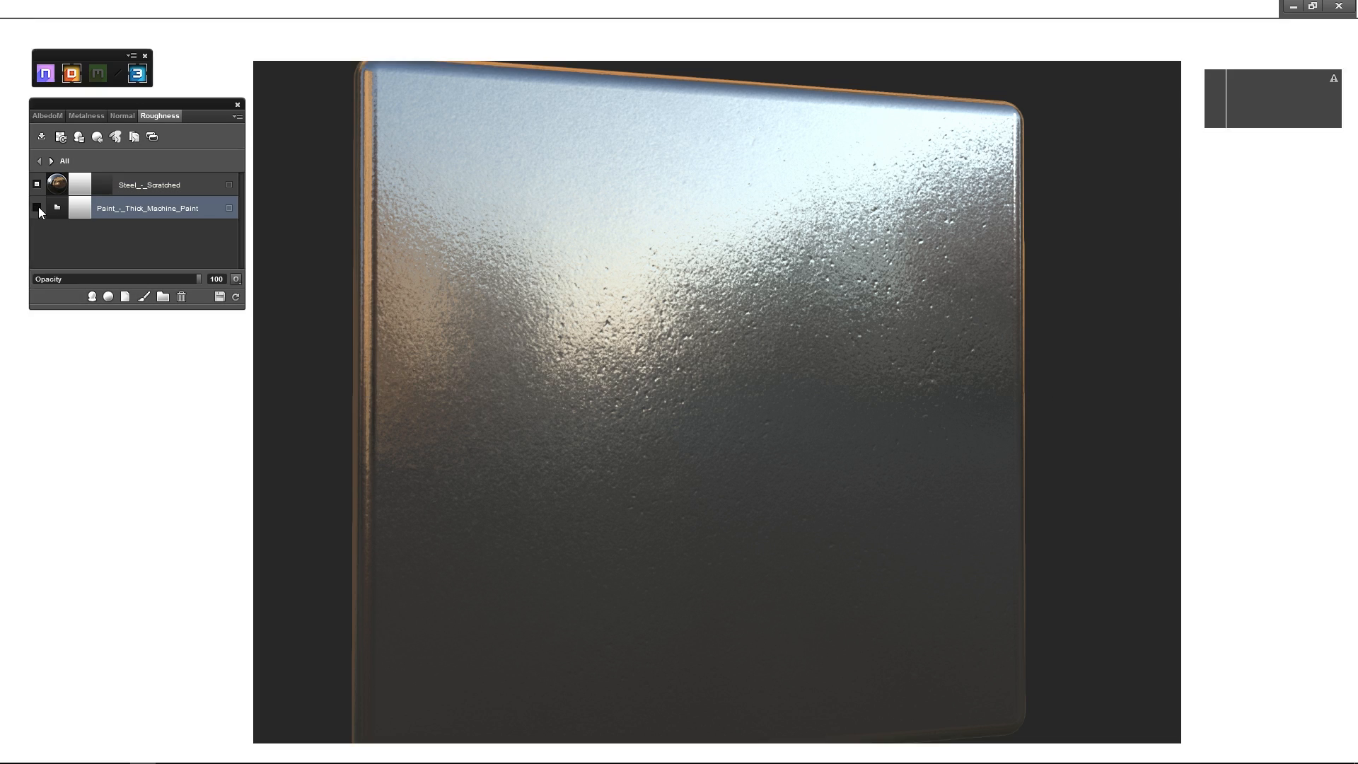
{"action": "left_click", "coordinate": [127, 185]}
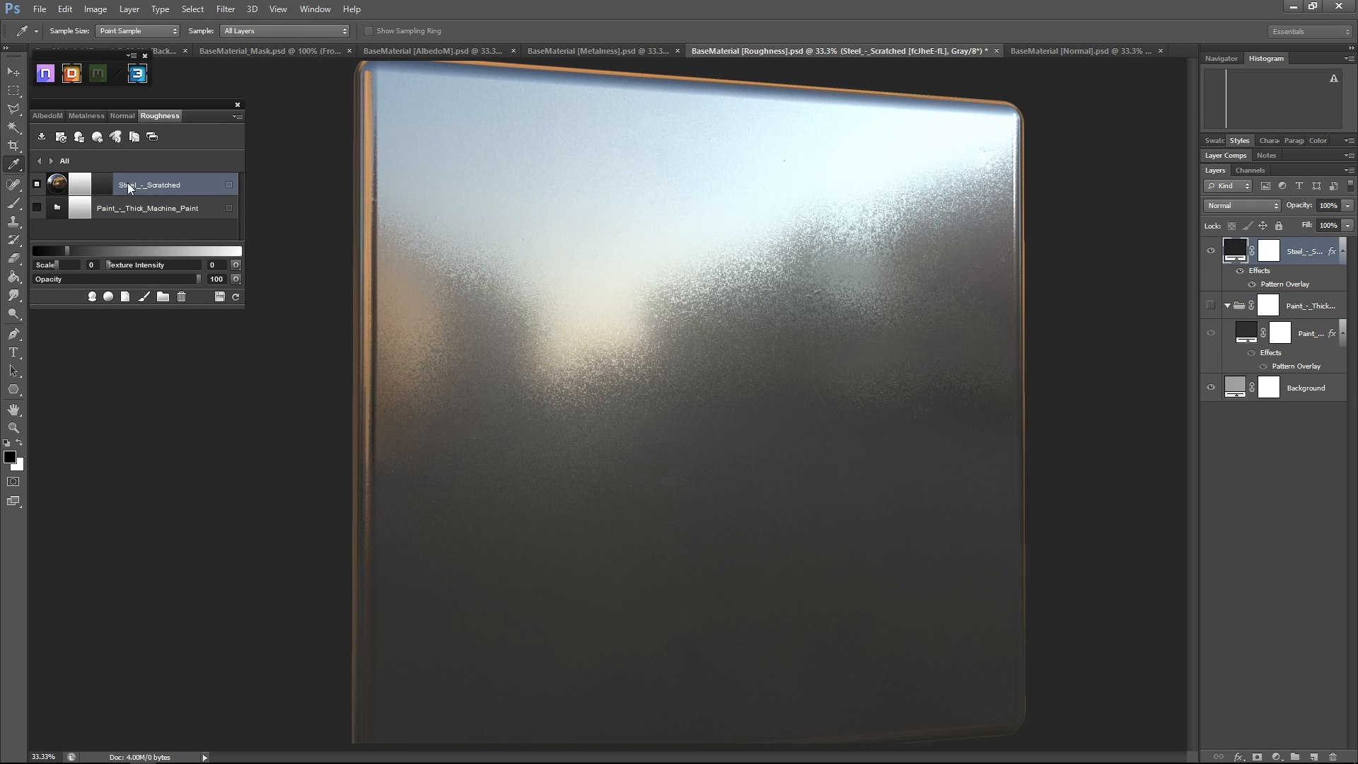
{"action": "left_click", "coordinate": [120, 115]}
{"action": "double_click", "coordinate": [215, 264]}
{"action": "type", "text": "8"}
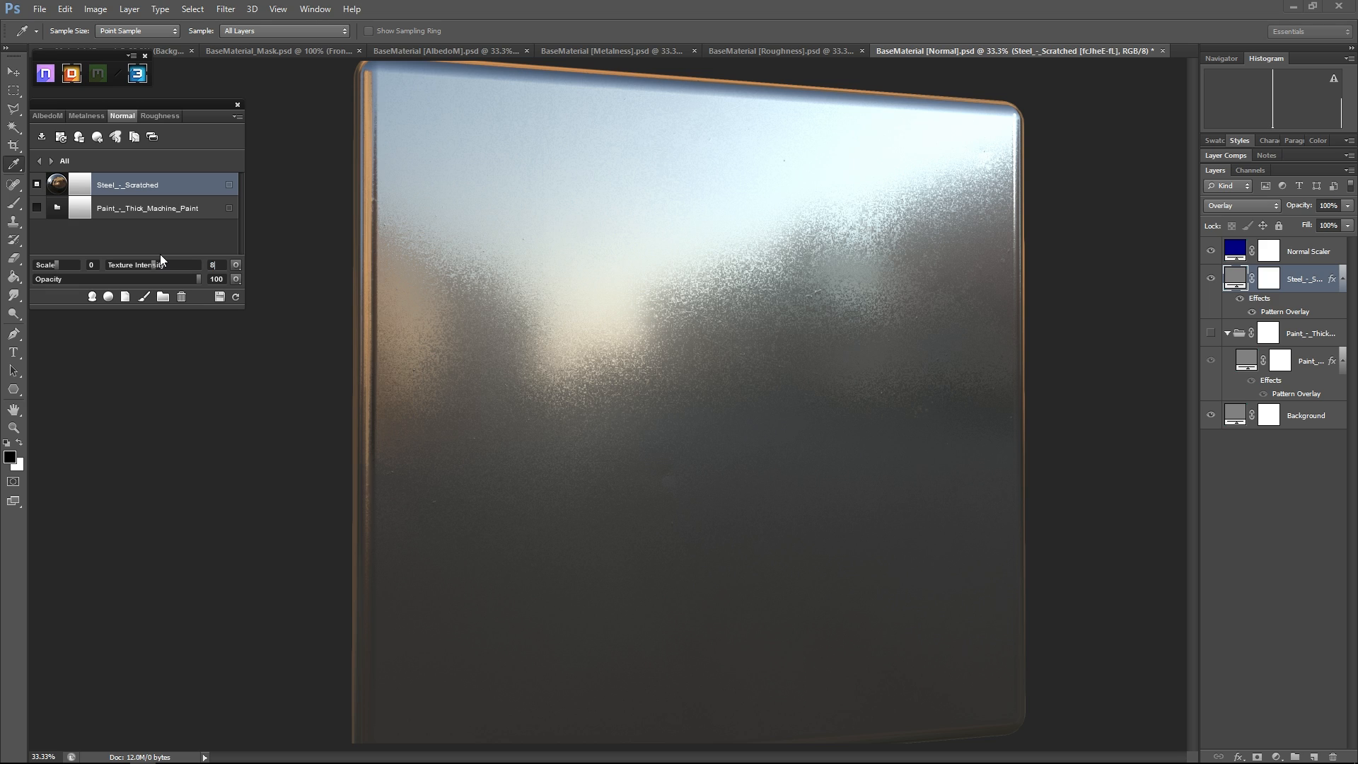
- Set the scratched steel layer's texture intensity in the roughness map to 20 and slightly lighten its roughness color
{"action": "left_click", "coordinate": [158, 116]}
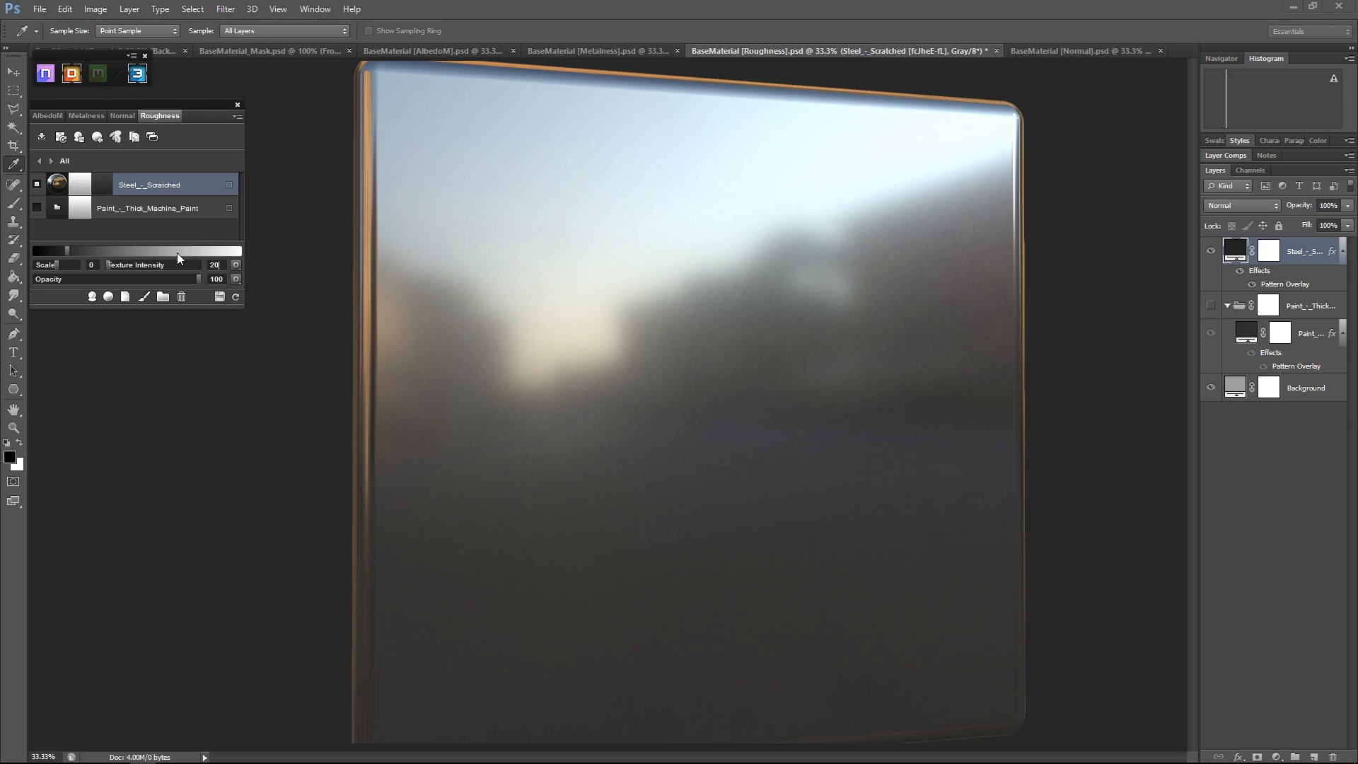
{"action": "key", "text": "Return"}
{"action": "left_click", "coordinate": [103, 184]}
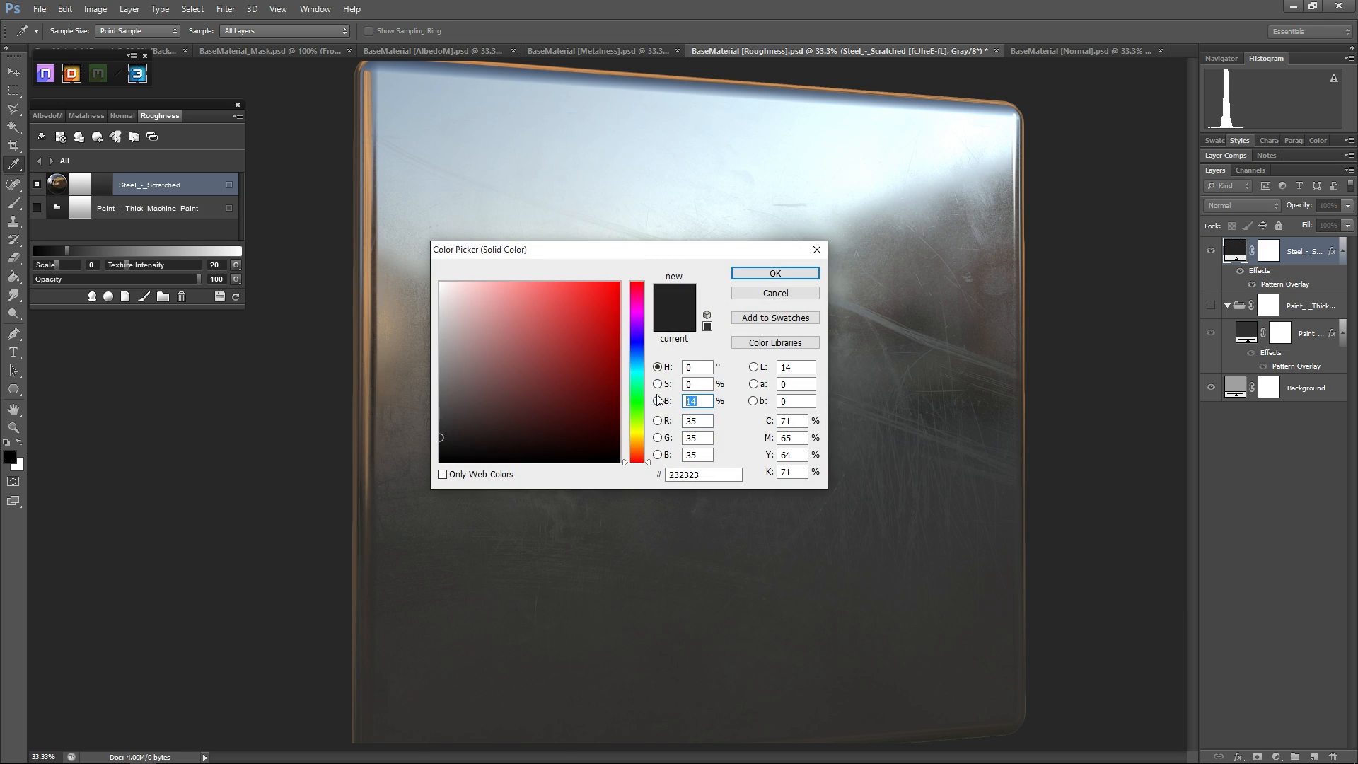
{"action": "key", "text": "Return"}
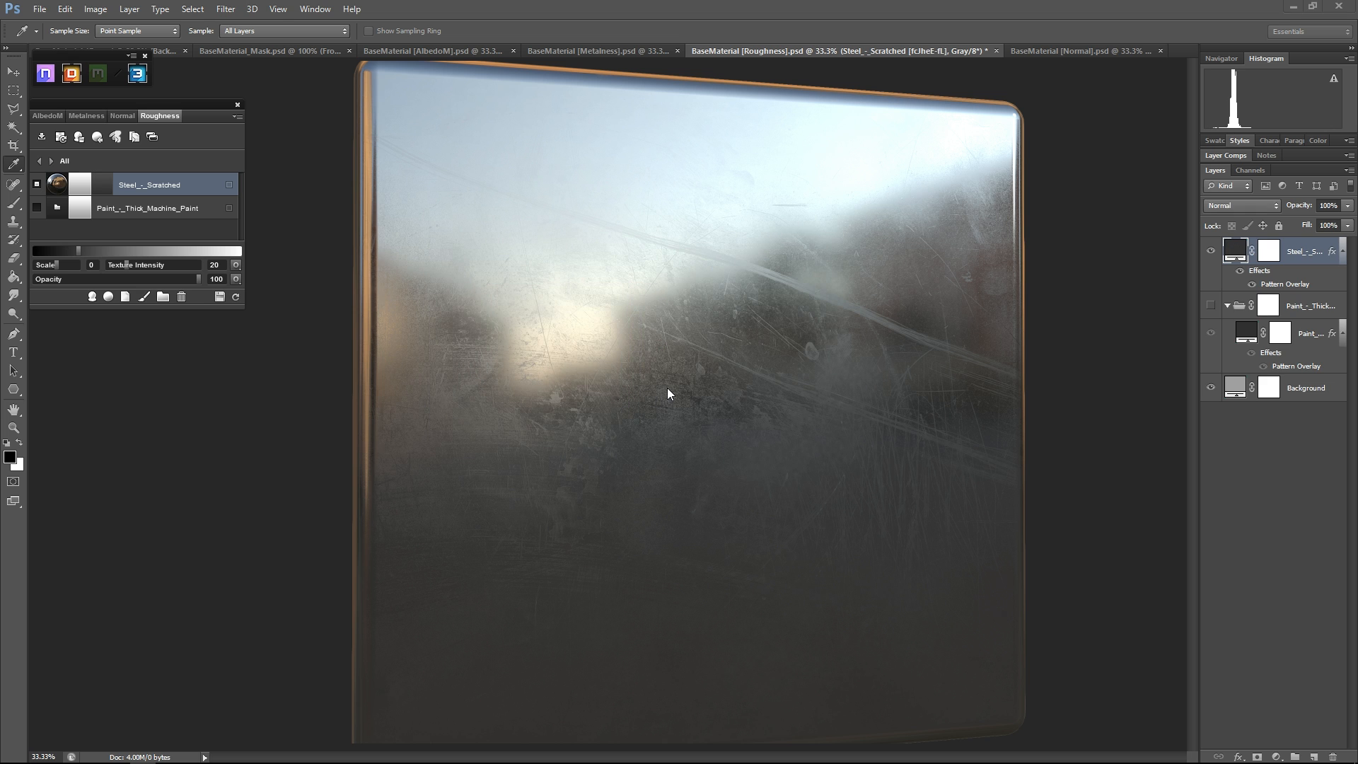
{"action": "left_click_drag", "start_coordinate": [667, 386], "coordinate": [698, 362]}
{"action": "scroll", "coordinate": [660, 330], "scroll_direction": "down", "scroll_amount": 3}
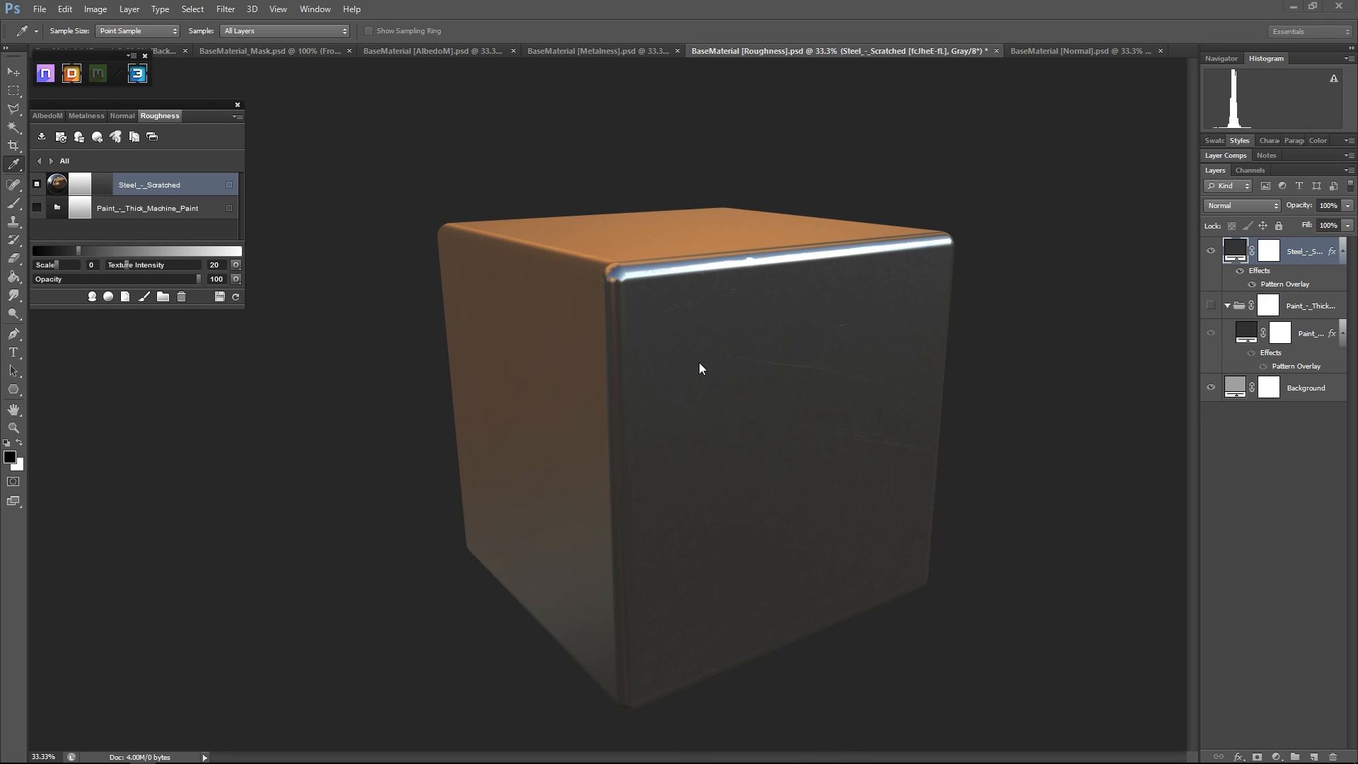
- Put the scratched steel layer in a group and add the Steel - Brushed Rough metal material above it
{"action": "left_click", "coordinate": [164, 298]}
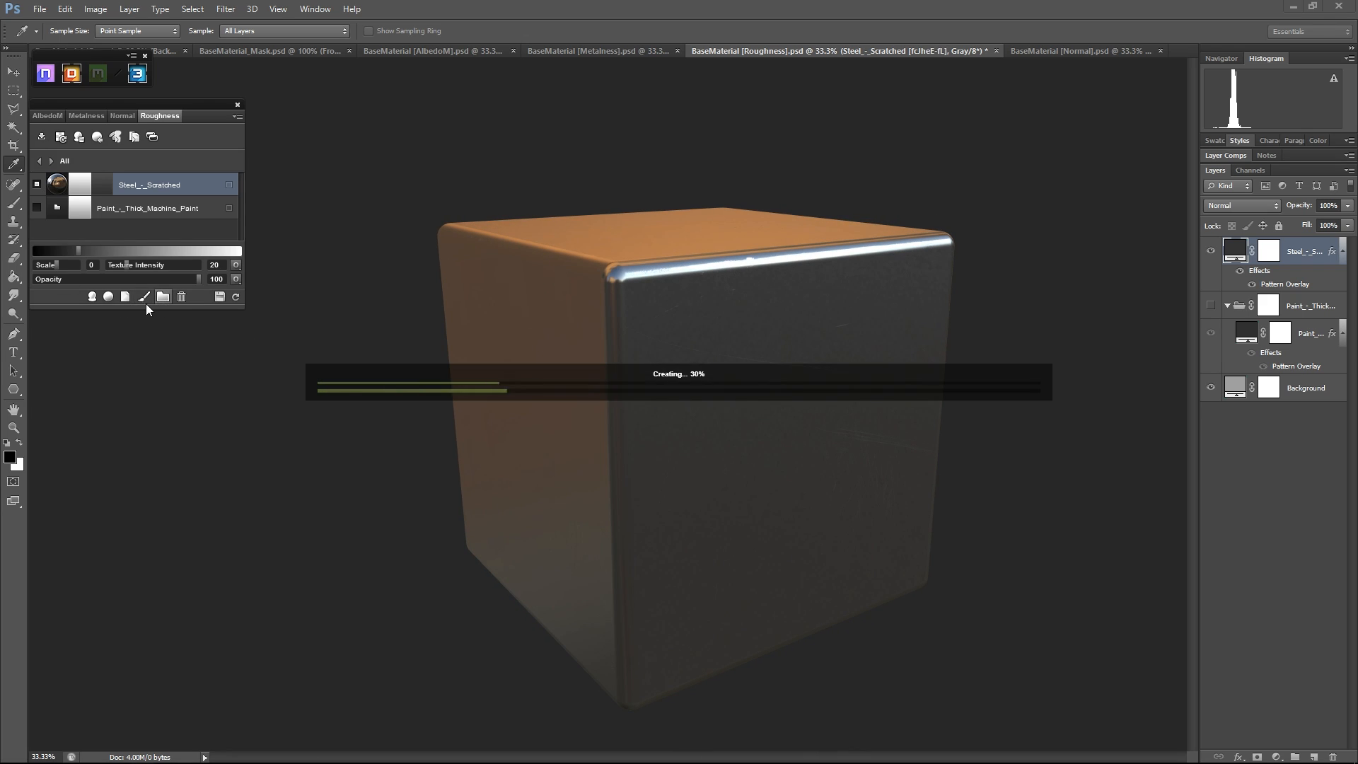
{"action": "left_click", "coordinate": [109, 297]}
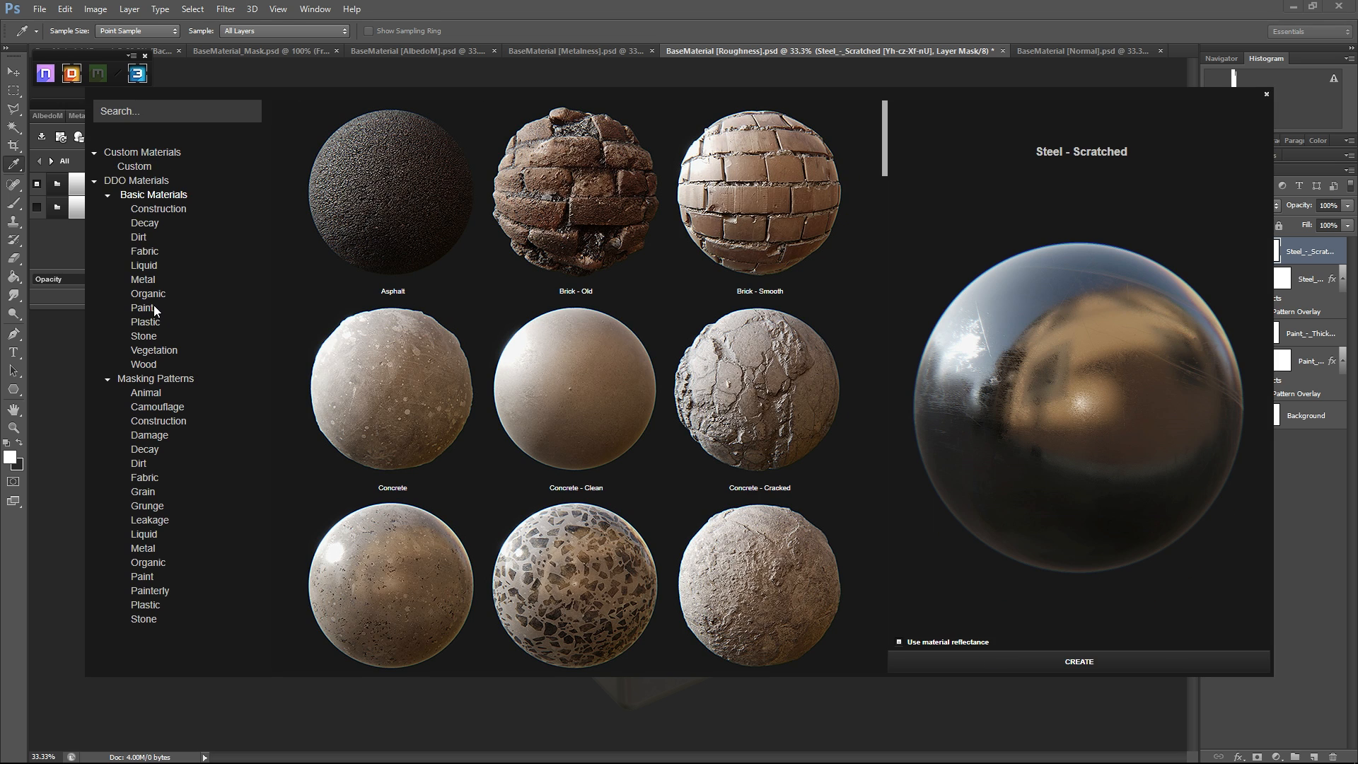
{"action": "left_click", "coordinate": [143, 280]}
{"action": "scroll", "coordinate": [683, 450], "scroll_direction": "down", "scroll_amount": 6}
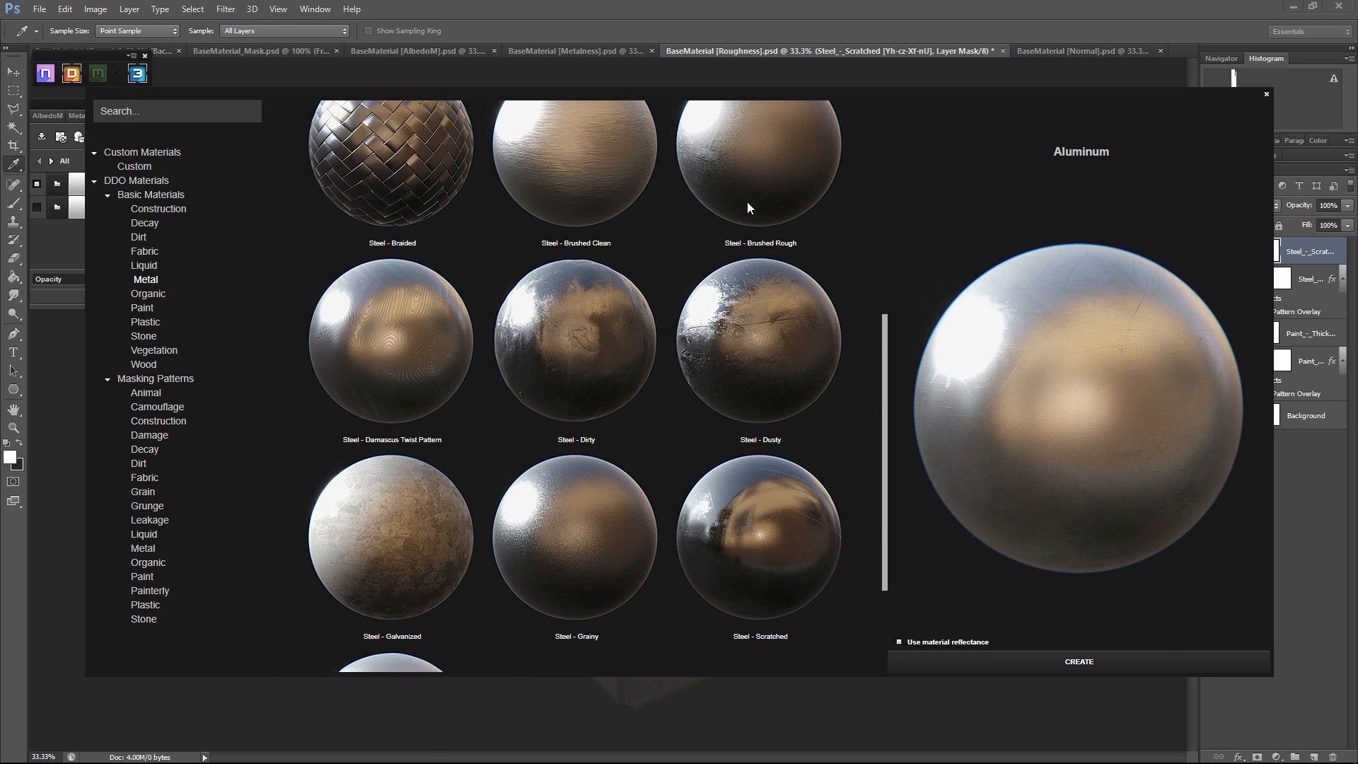
{"action": "left_click", "coordinate": [756, 211]}
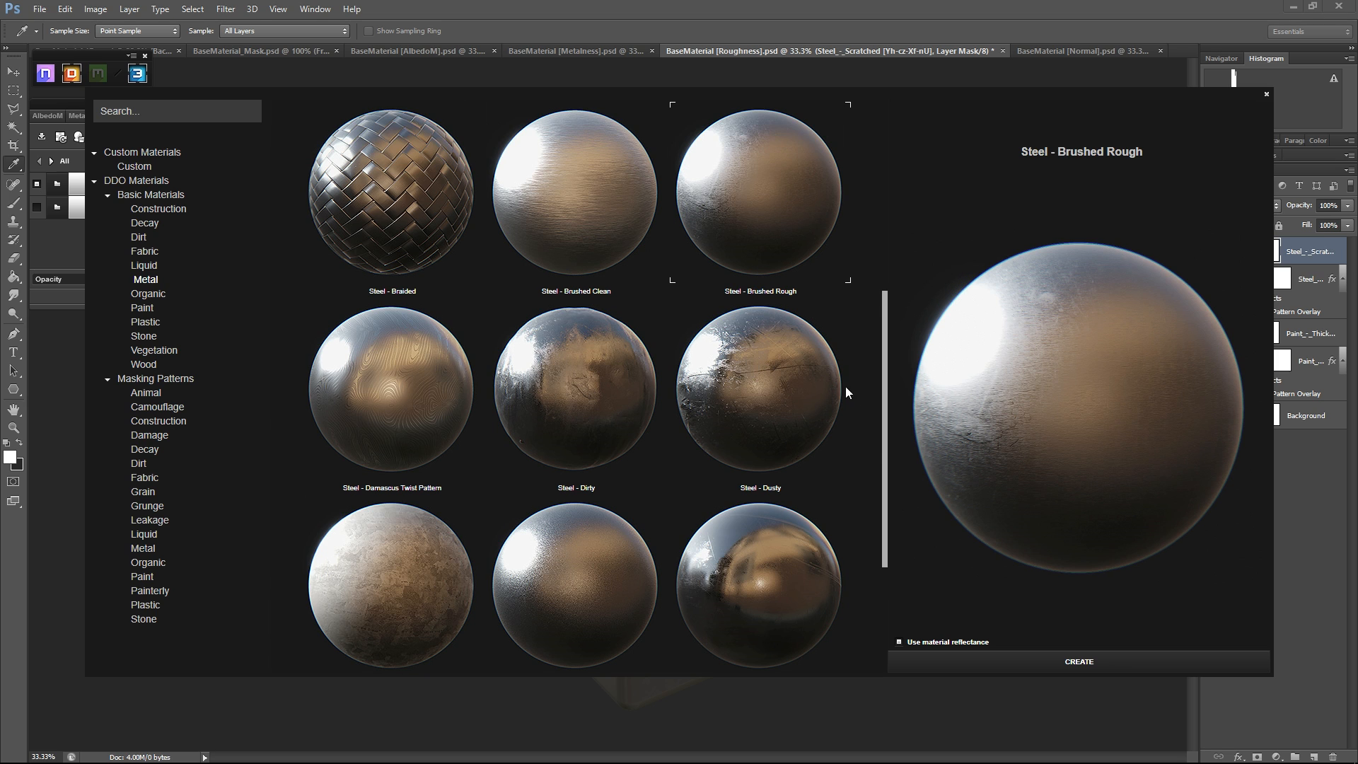
{"action": "left_click", "coordinate": [992, 662]}
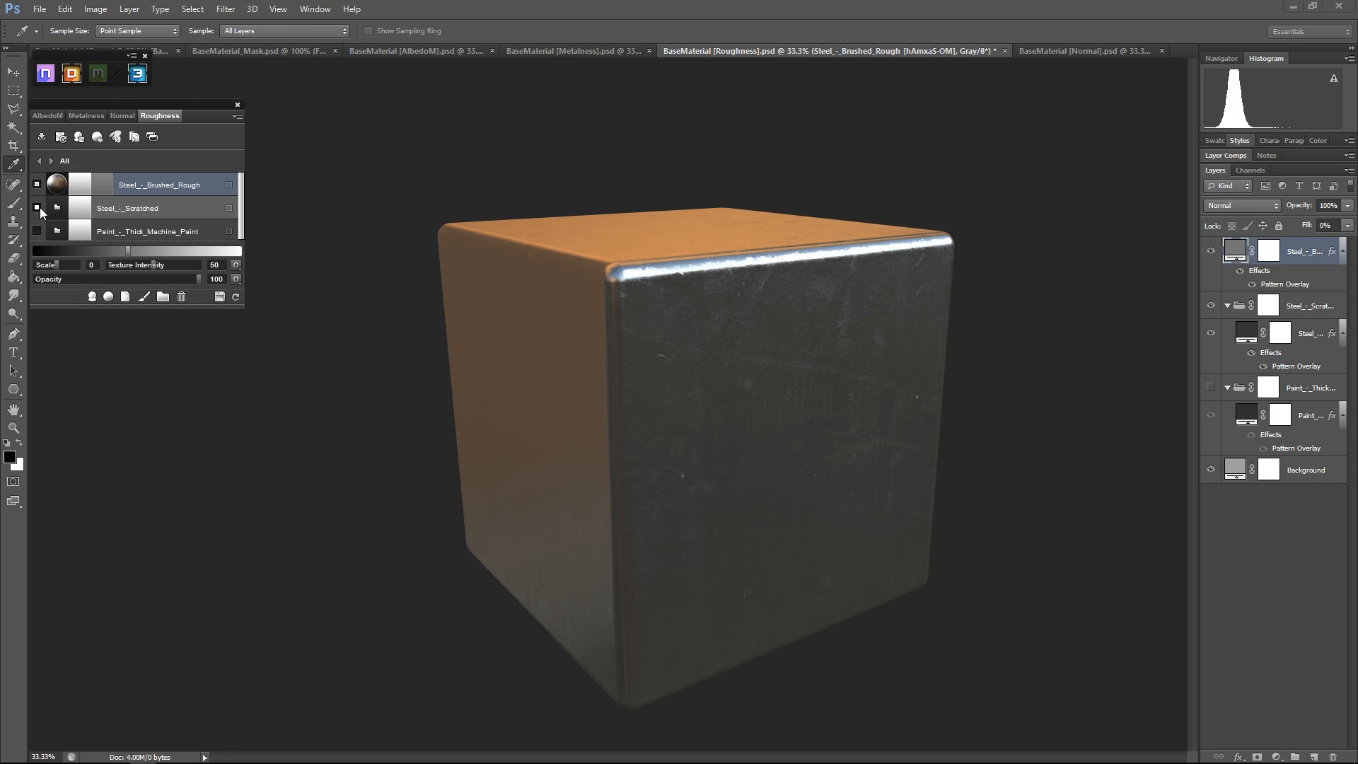
- Hide the Steel Scratched group and set the brushed steel layer's albedo color to gray aaaaaa
{"action": "left_click", "coordinate": [40, 206]}
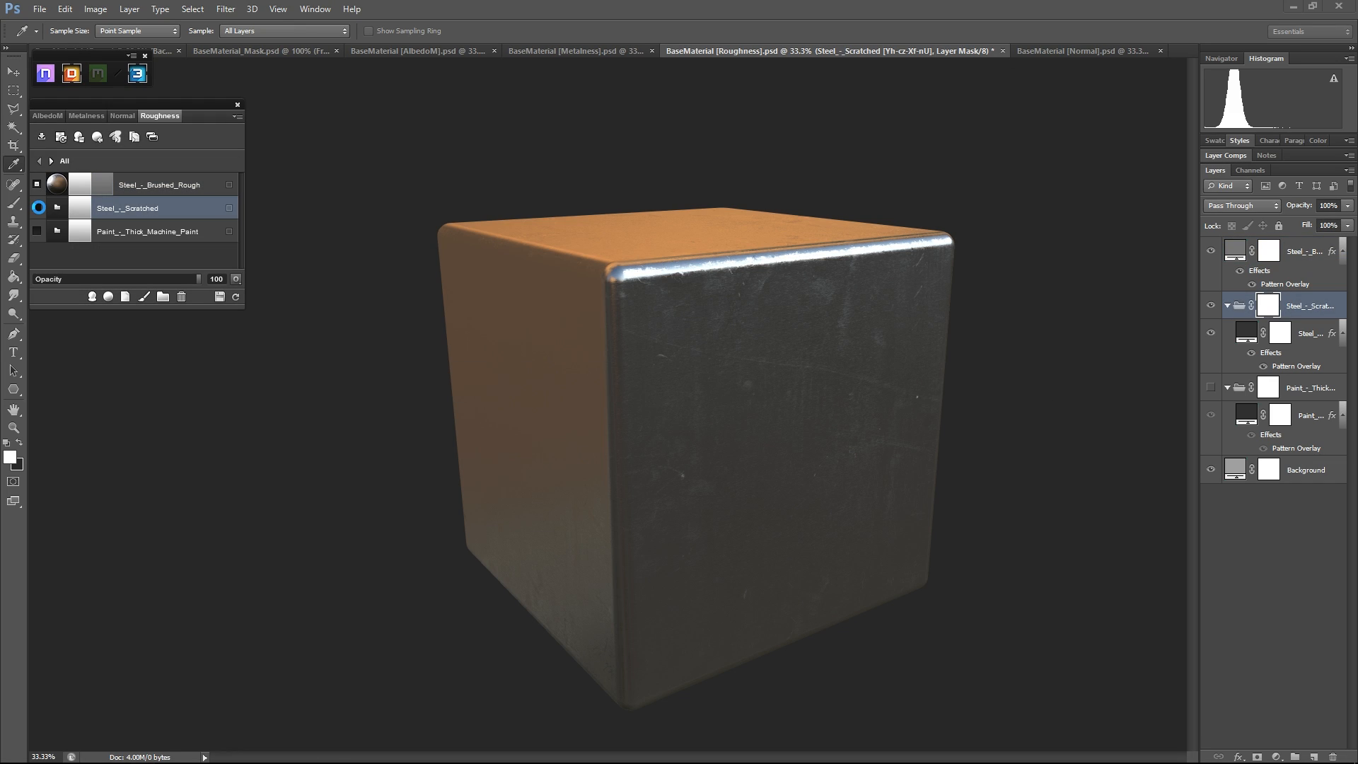
{"action": "left_click", "coordinate": [40, 116]}
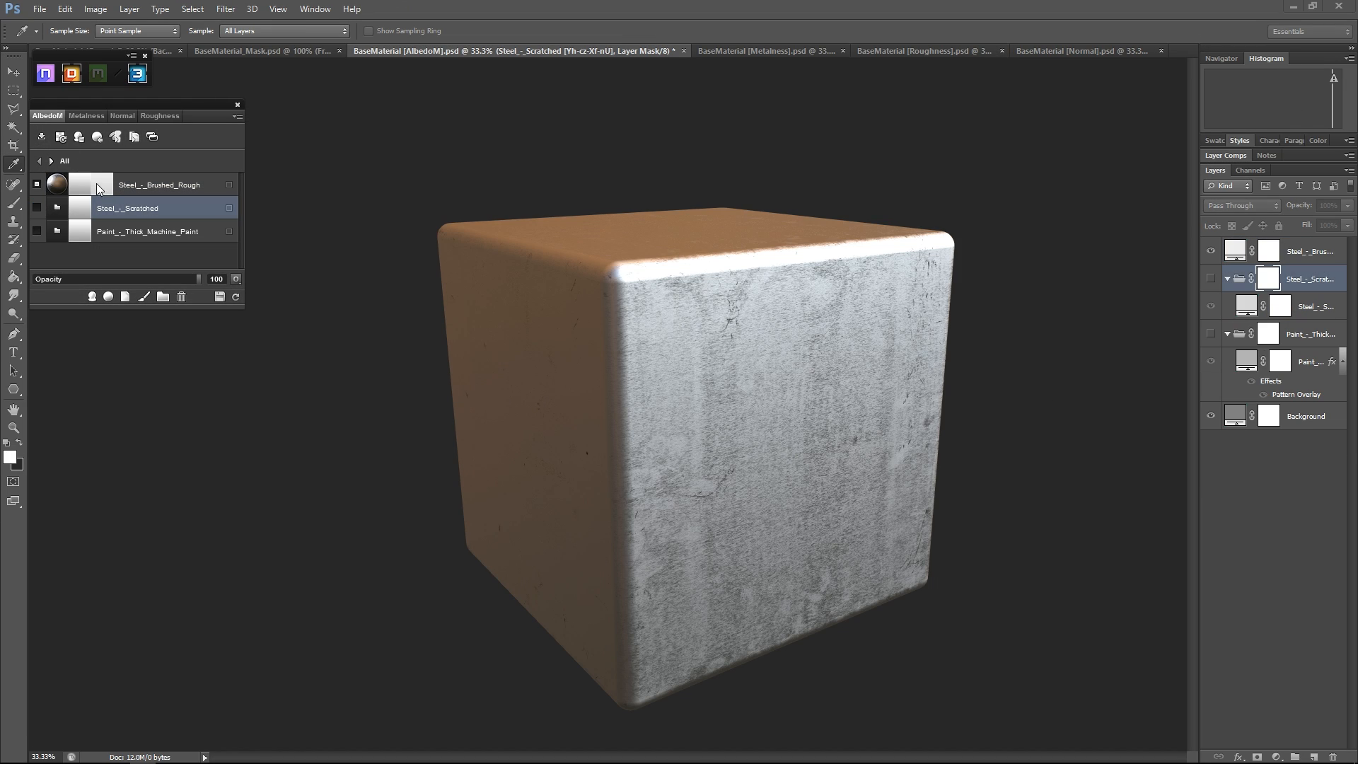
{"action": "left_click", "coordinate": [95, 183]}
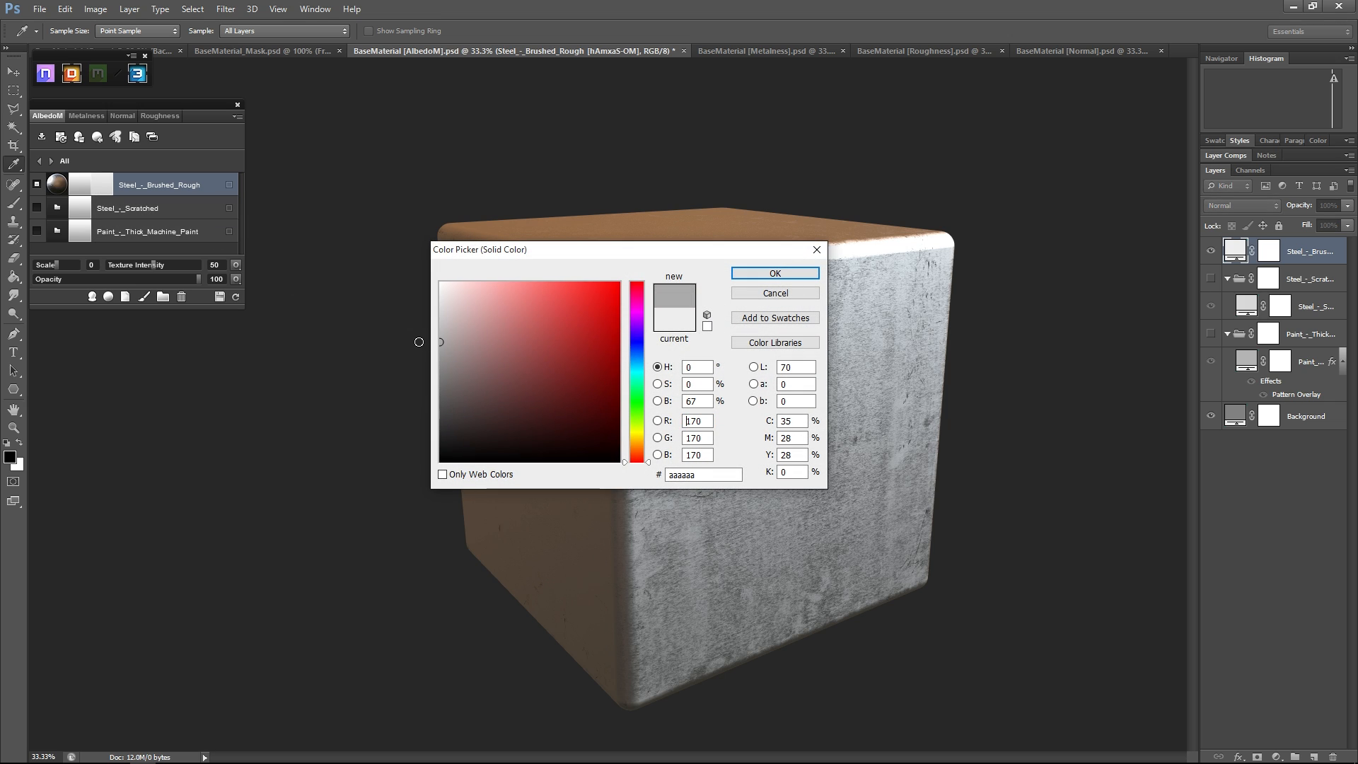
{"action": "left_click", "coordinate": [754, 274]}
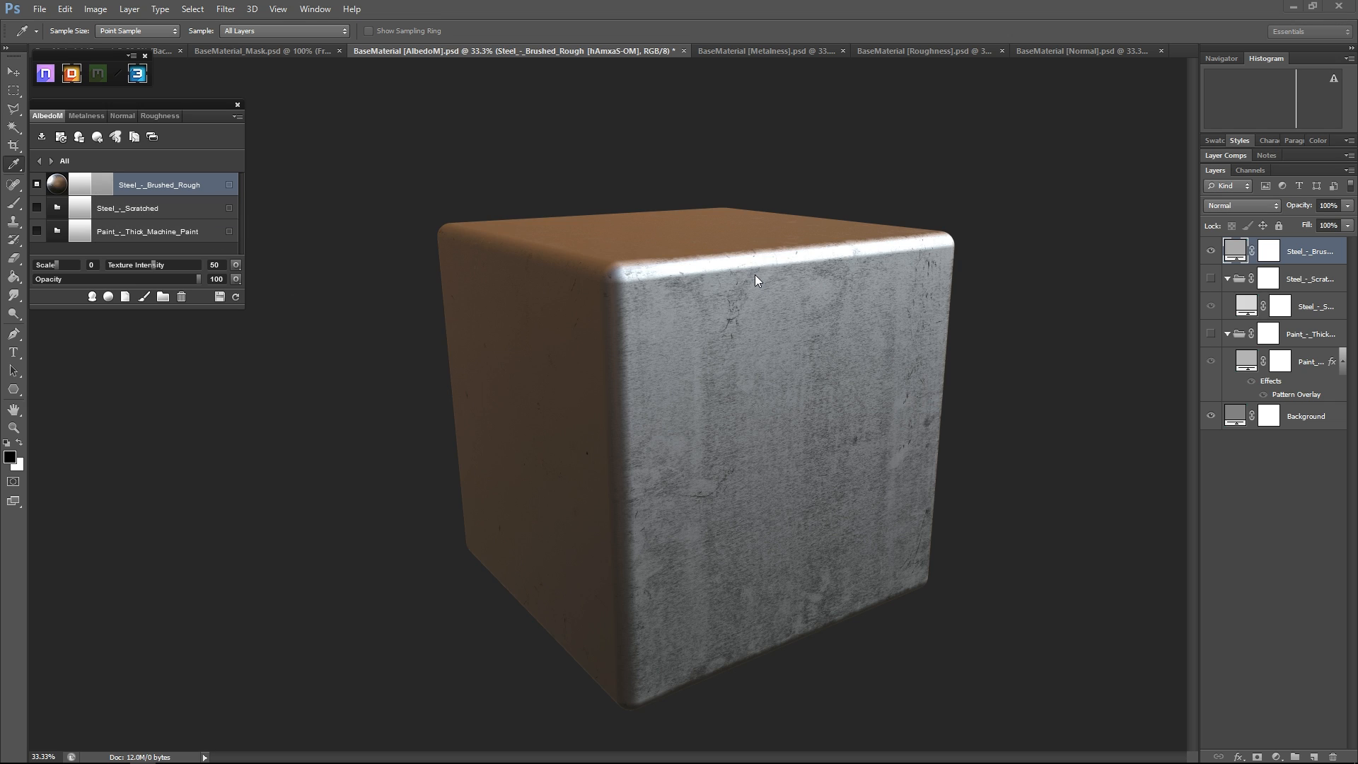
- Set the brushed steel layer's texture intensity to 20 in the roughness map and 35 in the normal map
{"action": "left_click", "coordinate": [162, 118]}
{"action": "left_click", "coordinate": [218, 266]}
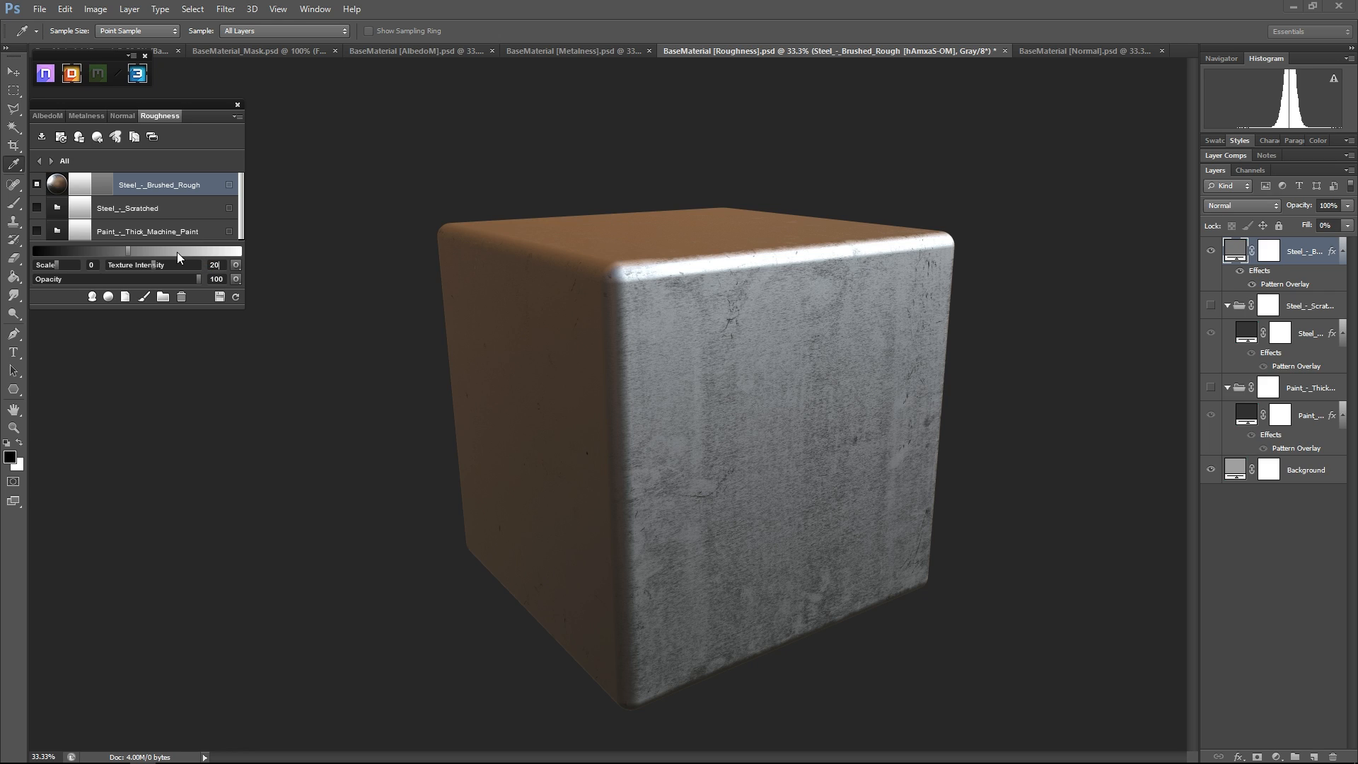
{"action": "type", "text": "20"}
{"action": "key", "text": "Return"}
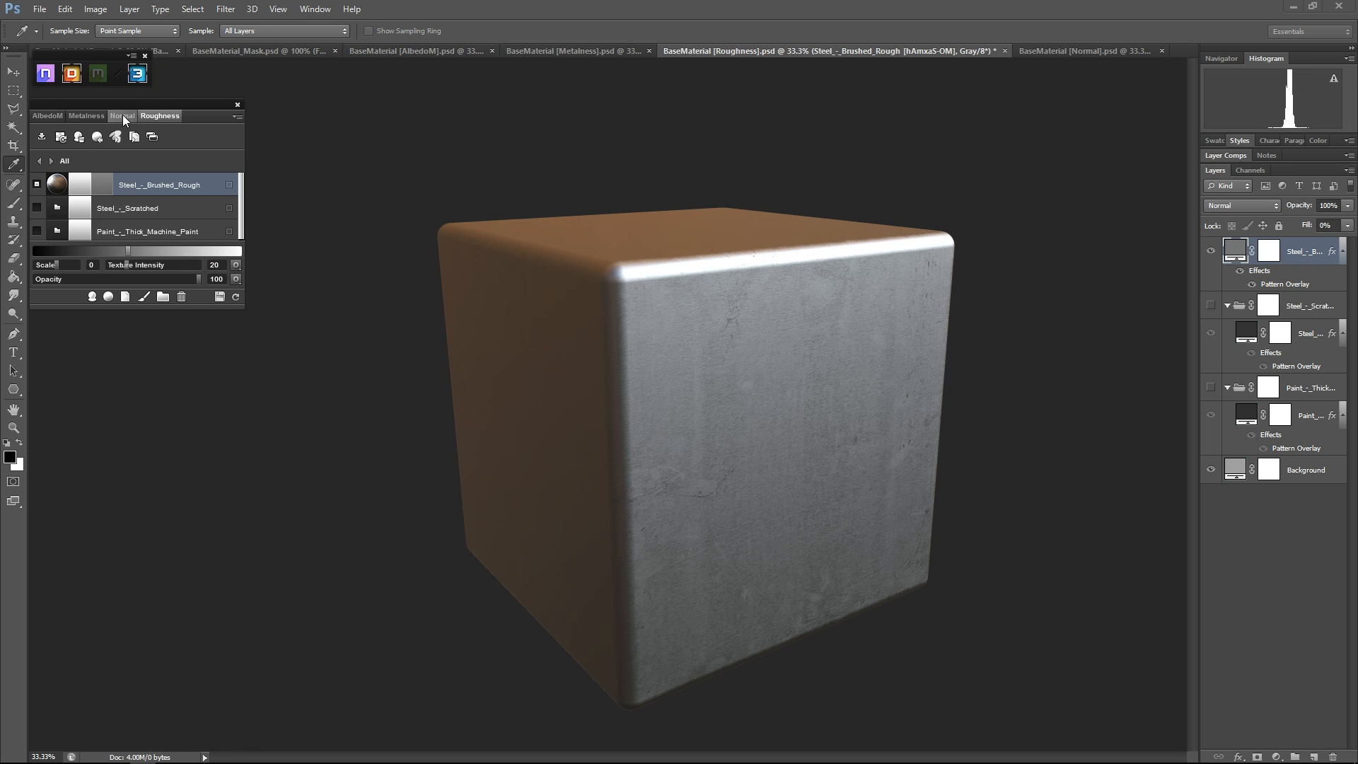
{"action": "left_click", "coordinate": [123, 117]}
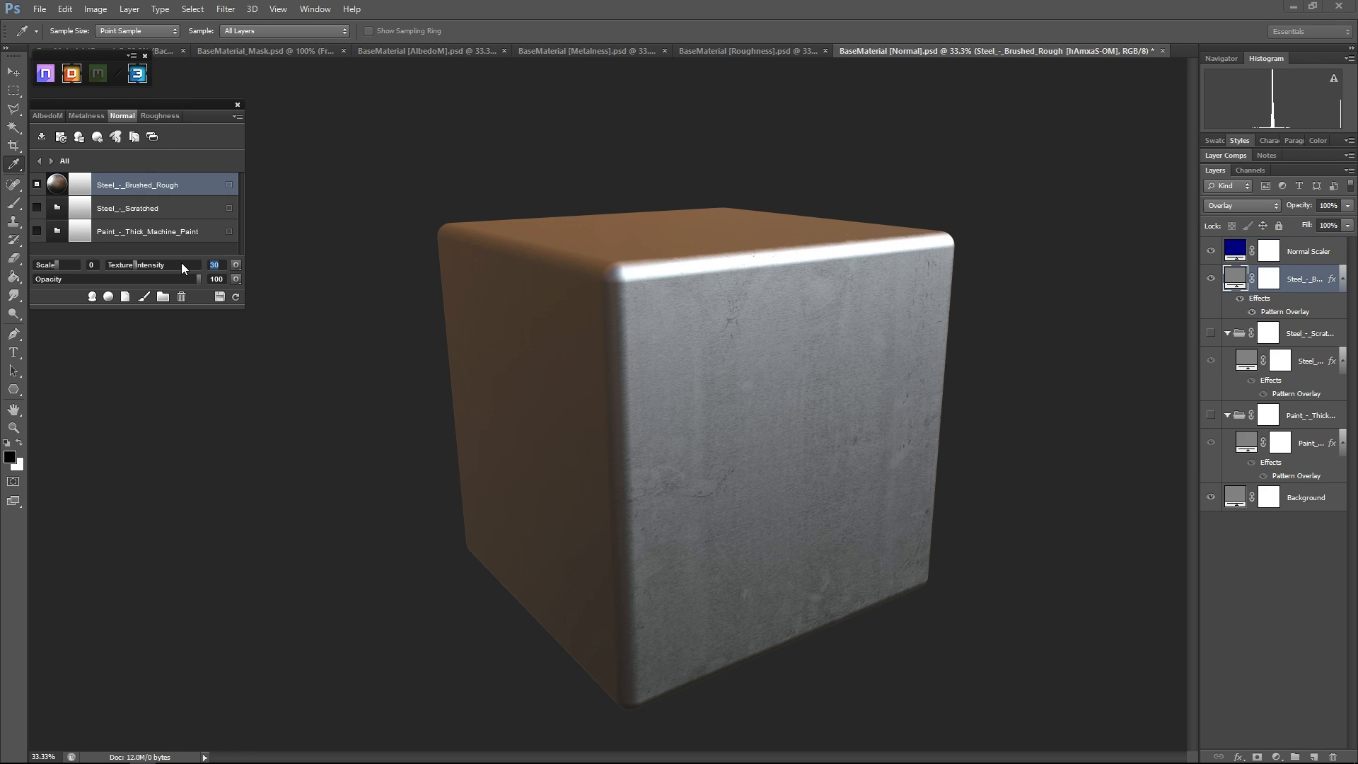
{"action": "key", "text": "Return"}
- Search the material library for "san" and add the Sand - Beach material above the brushed steel layer
{"action": "left_click", "coordinate": [107, 296]}
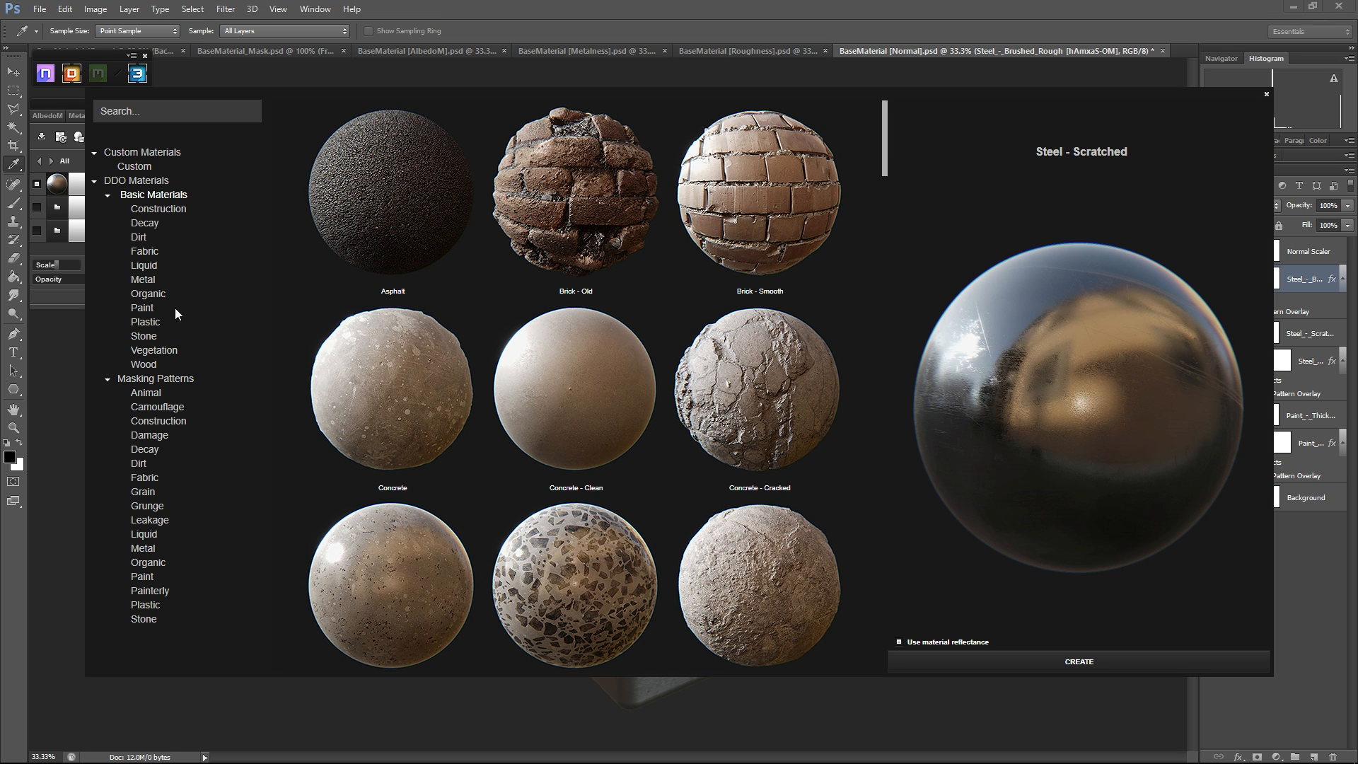
{"action": "scroll", "coordinate": [422, 315], "scroll_direction": "down", "scroll_amount": 5}
{"action": "left_click", "coordinate": [177, 111]}
{"action": "type", "text": "sa"}
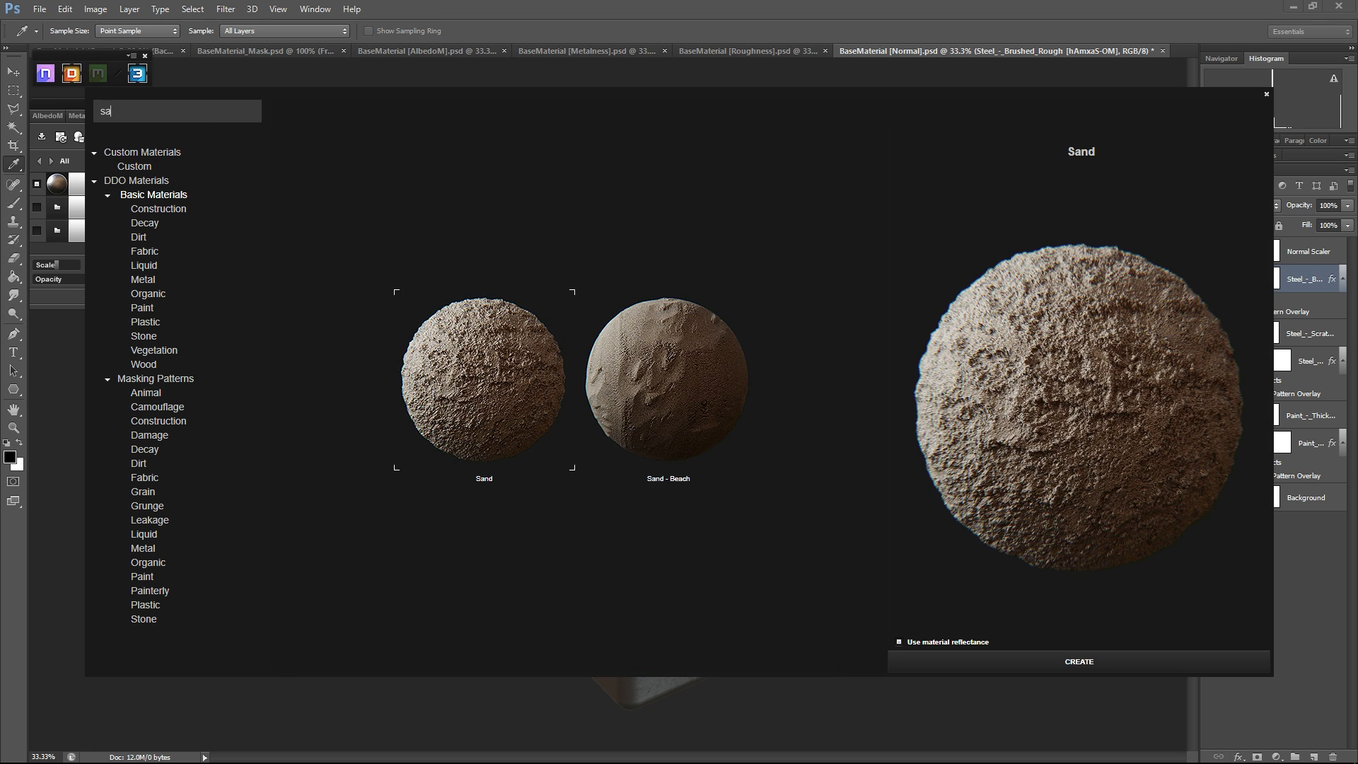
{"action": "left_click", "coordinate": [645, 397]}
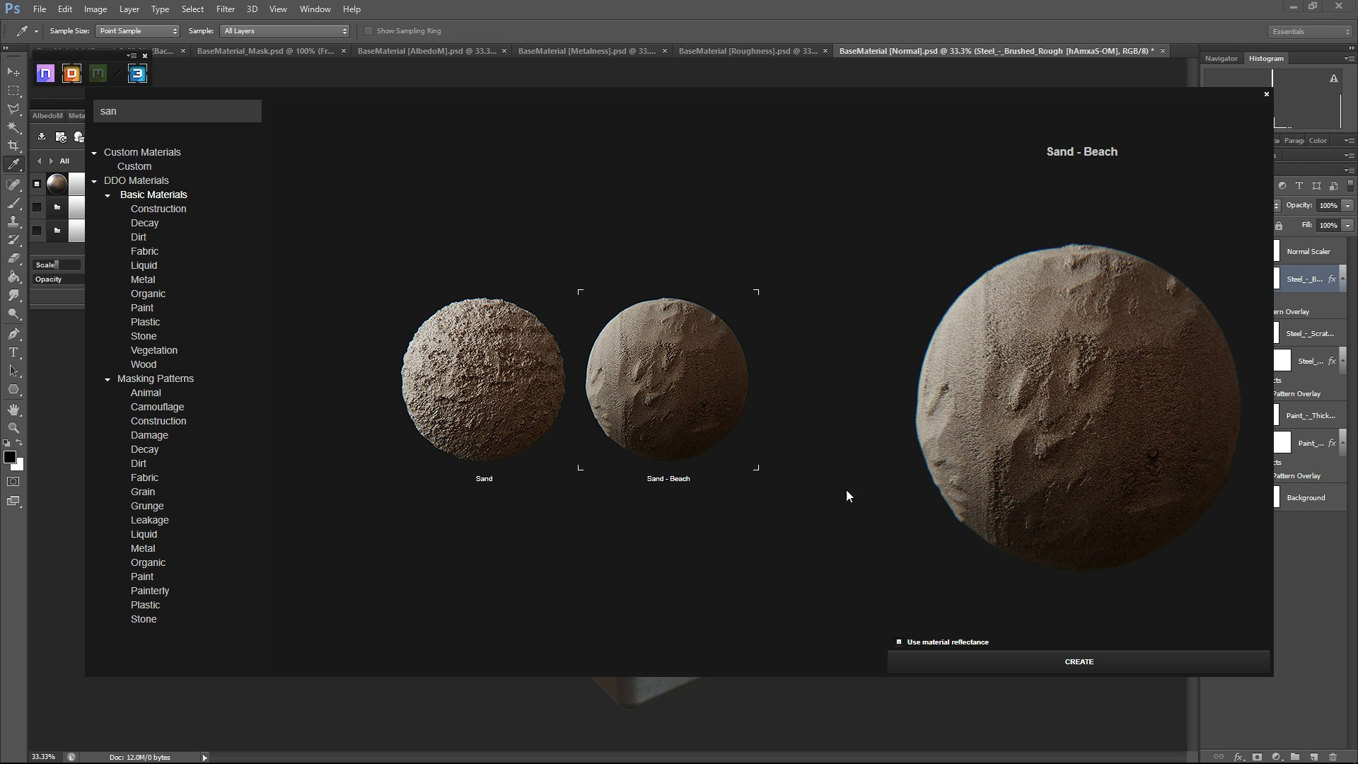
{"action": "left_click", "coordinate": [1000, 659]}
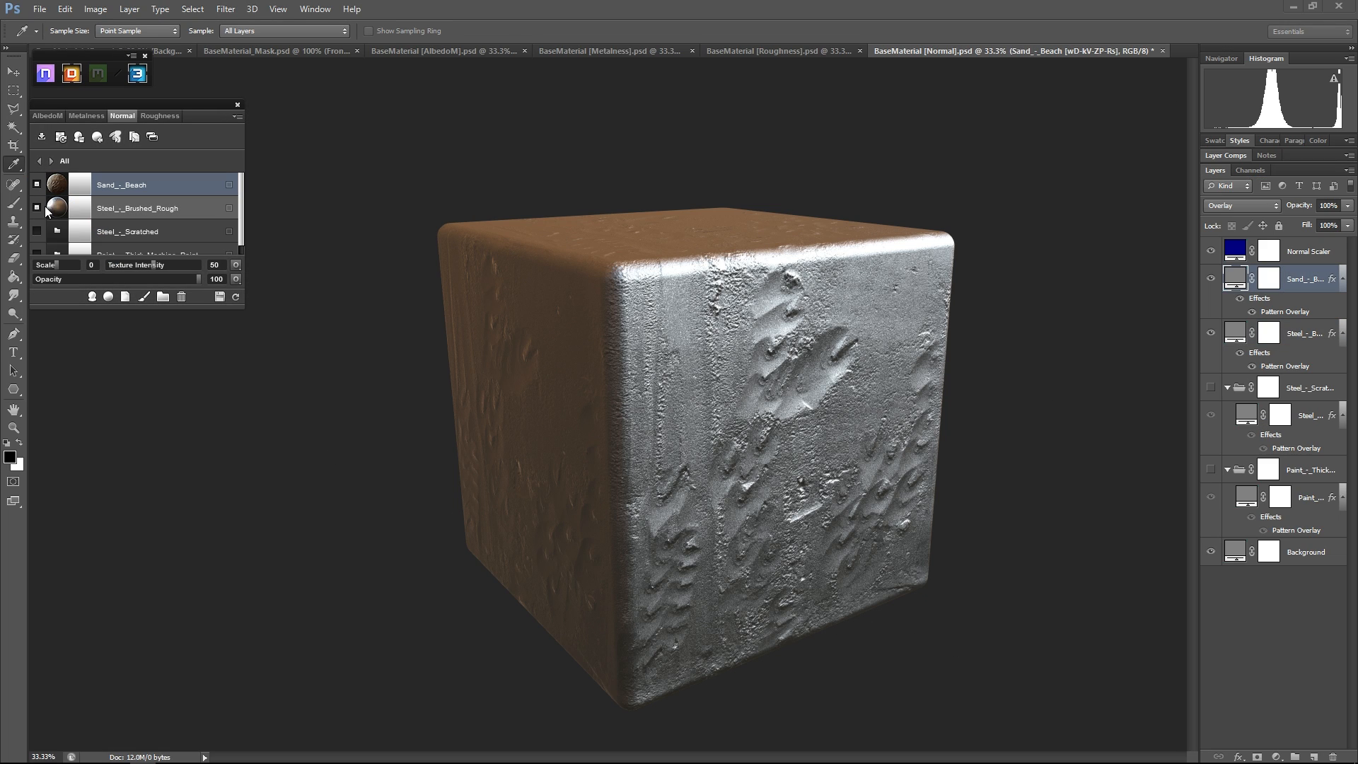
- Hide the brushed steel layer and change the Sand - Beach layer's albedo color to a neutral medium gray
{"action": "left_click", "coordinate": [36, 207]}
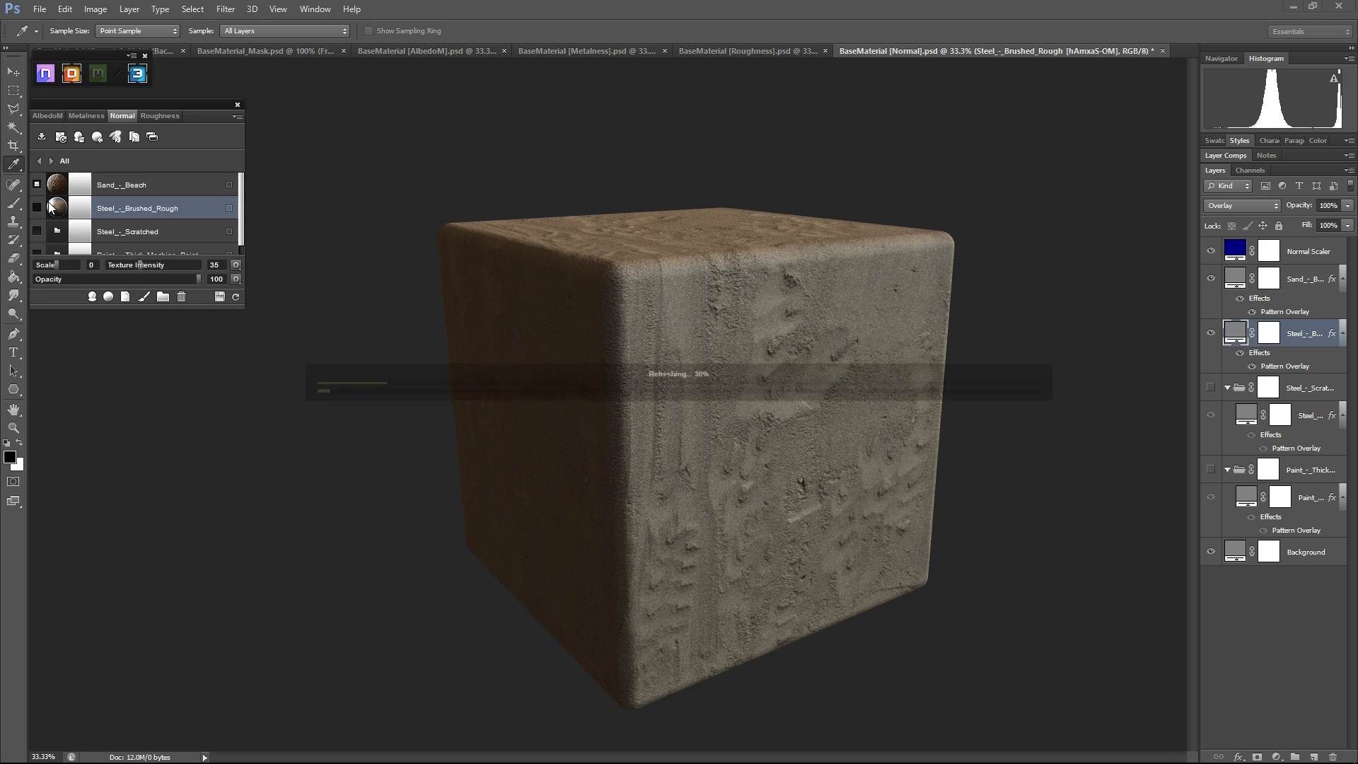
{"action": "left_click", "coordinate": [47, 115]}
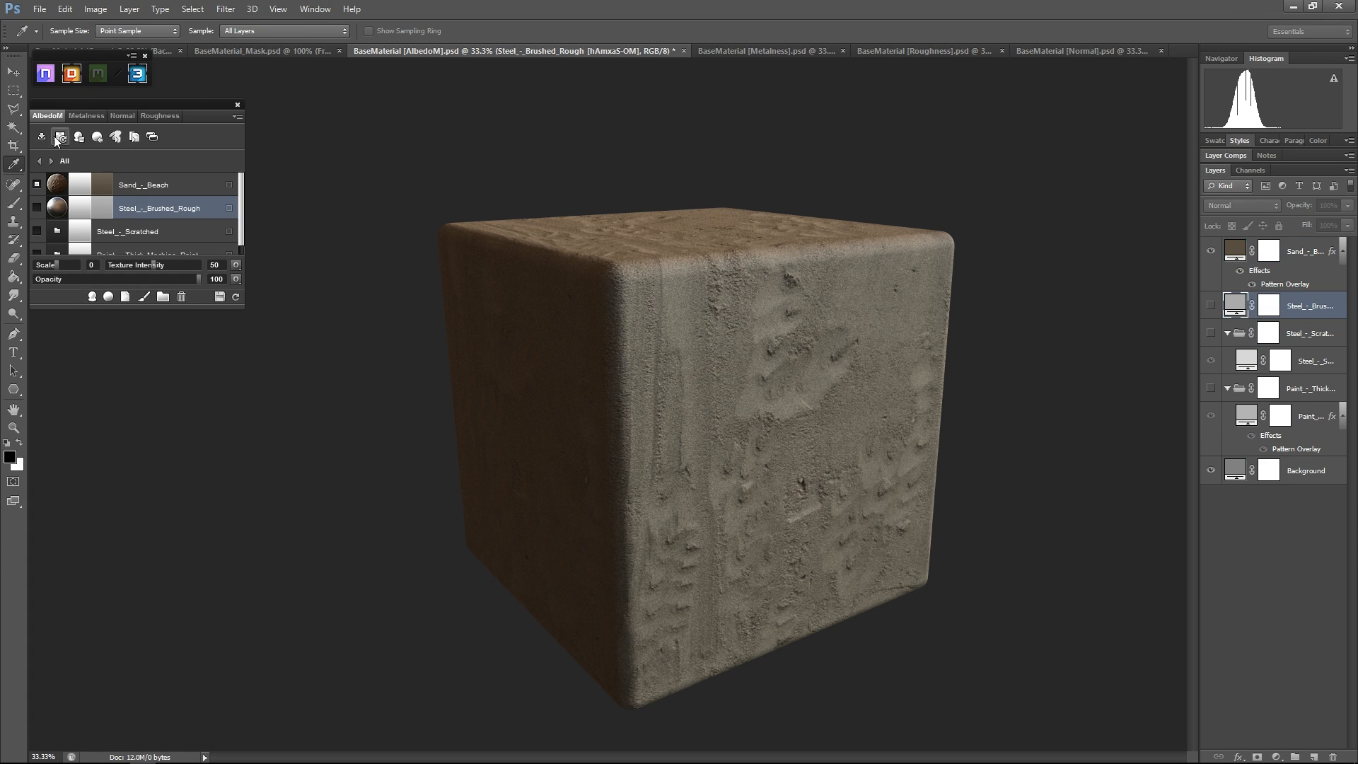
{"action": "left_click", "coordinate": [94, 179]}
{"action": "left_click", "coordinate": [97, 184]}
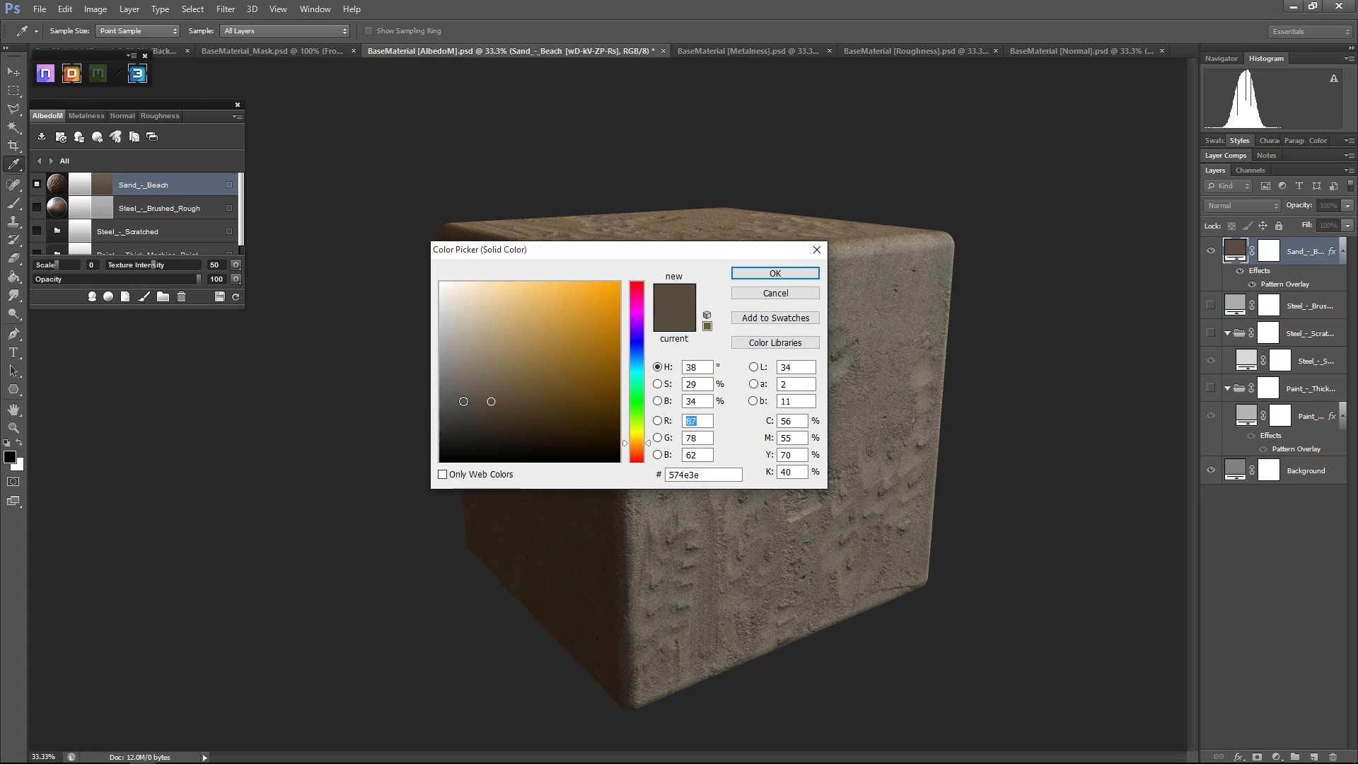
{"action": "left_click", "coordinate": [771, 275]}
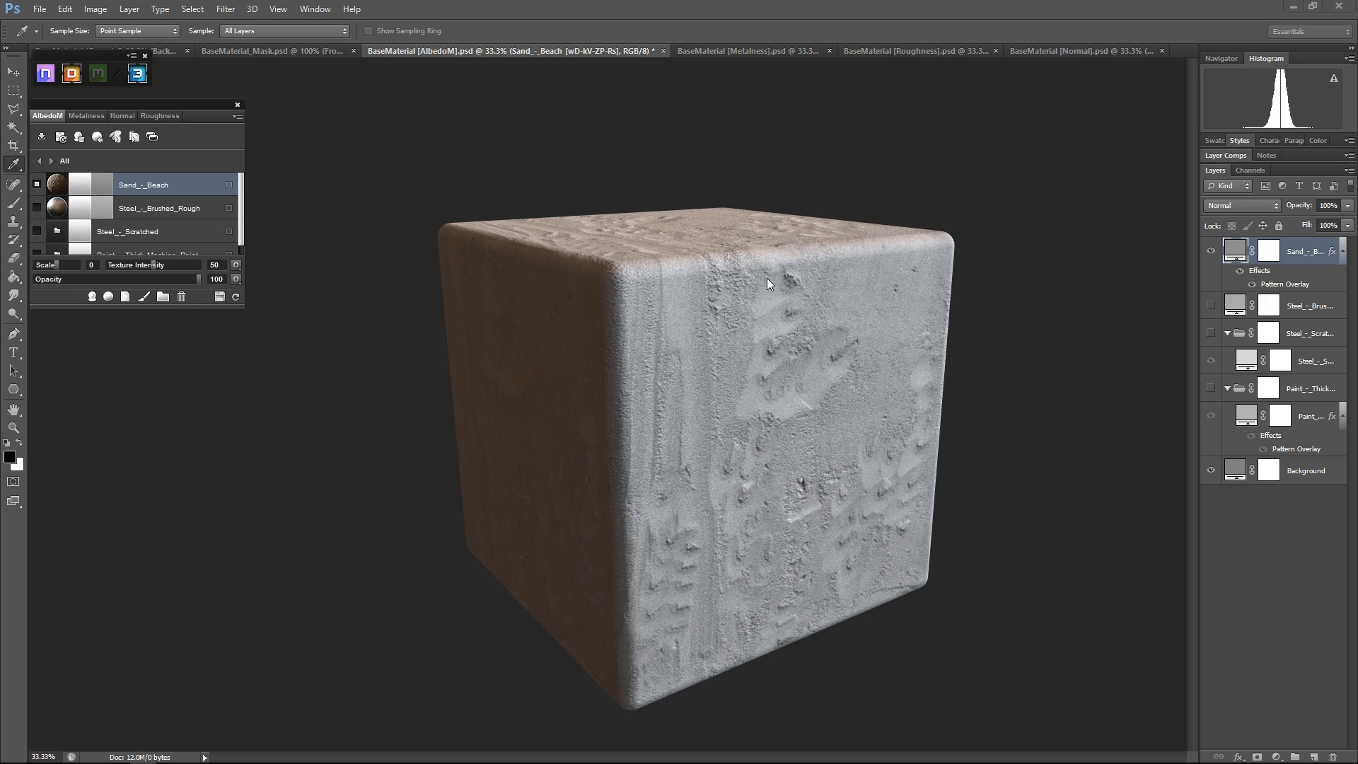
- Set the Sand - Beach layer's texture intensity in the normal map to 15
{"action": "left_click", "coordinate": [117, 117]}
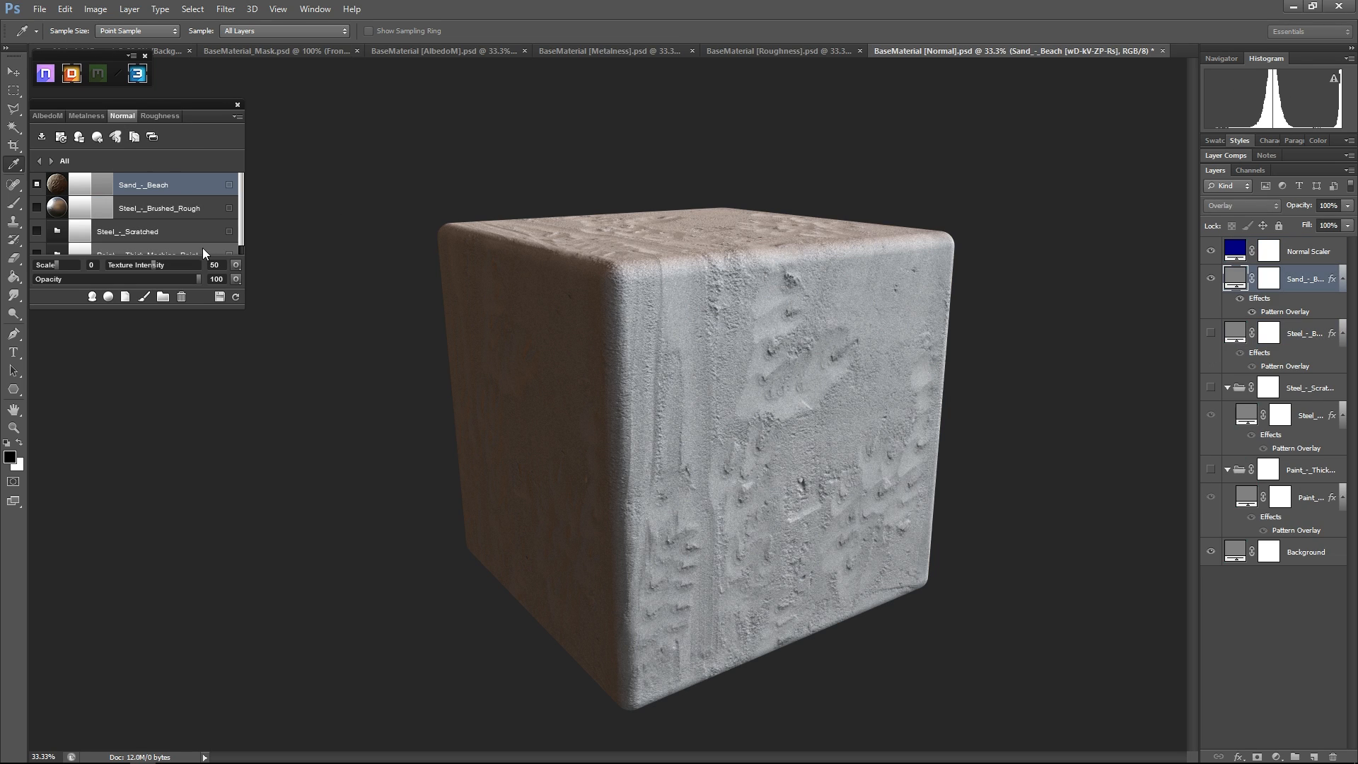
{"action": "left_click", "coordinate": [214, 265]}
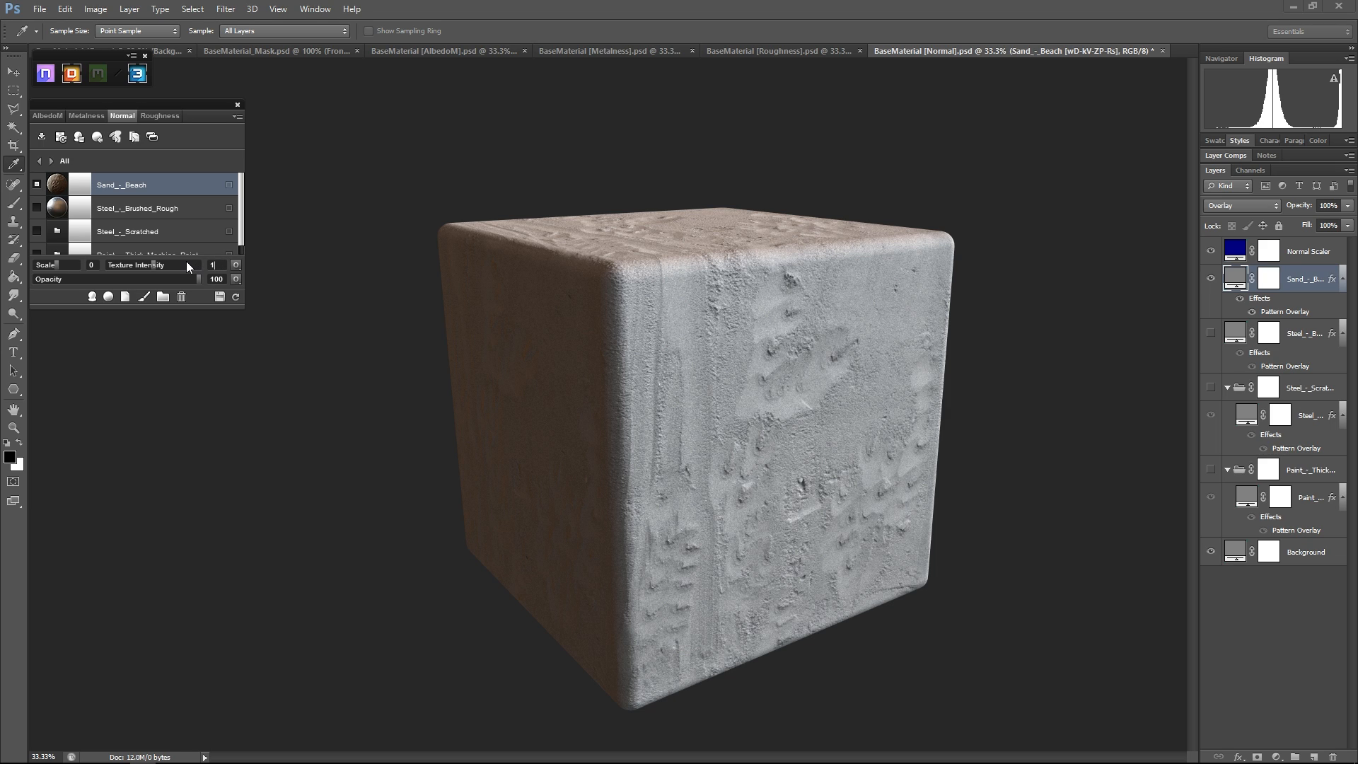
{"action": "type", "text": "15"}
{"action": "key", "text": "Return"}
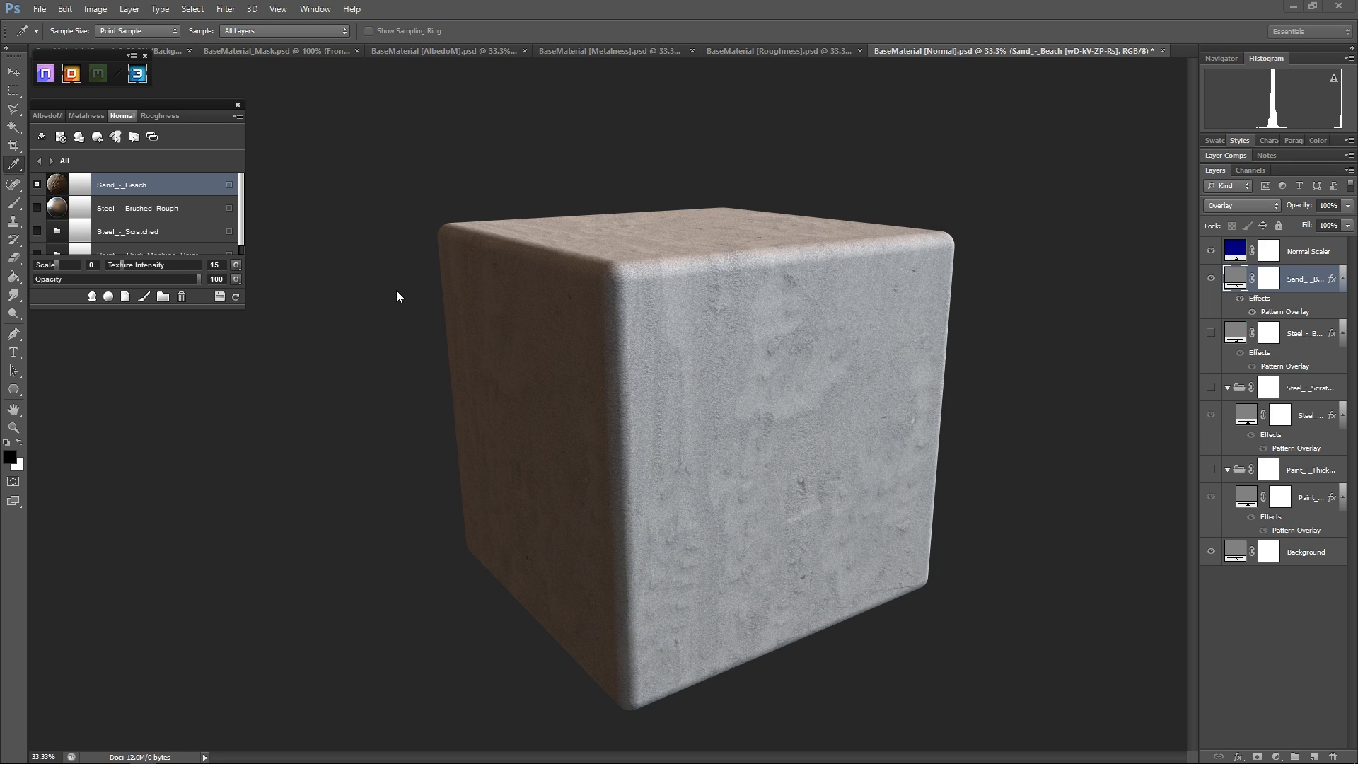
- Browse for the texture export location and create a MaterialFunctions folder inside UE4Flats
{"action": "left_click", "coordinate": [41, 138]}
{"action": "left_click", "coordinate": [764, 345]}
{"action": "scroll", "coordinate": [679, 495], "scroll_direction": "down", "scroll_amount": 3}
{"action": "left_click", "coordinate": [620, 581]}
{"action": "left_click", "coordinate": [640, 621]}
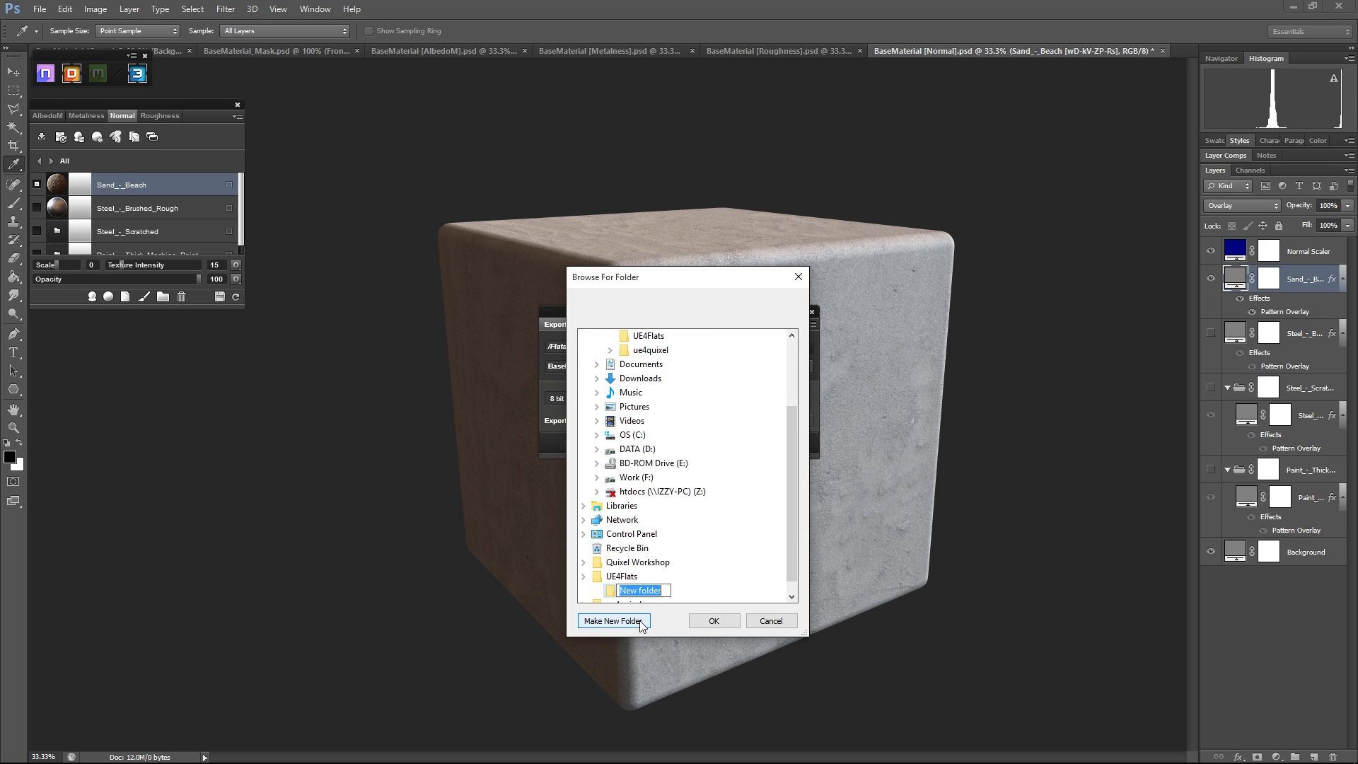
{"action": "type", "text": "MaterialFunctions"}
{"action": "key", "text": "Return"}
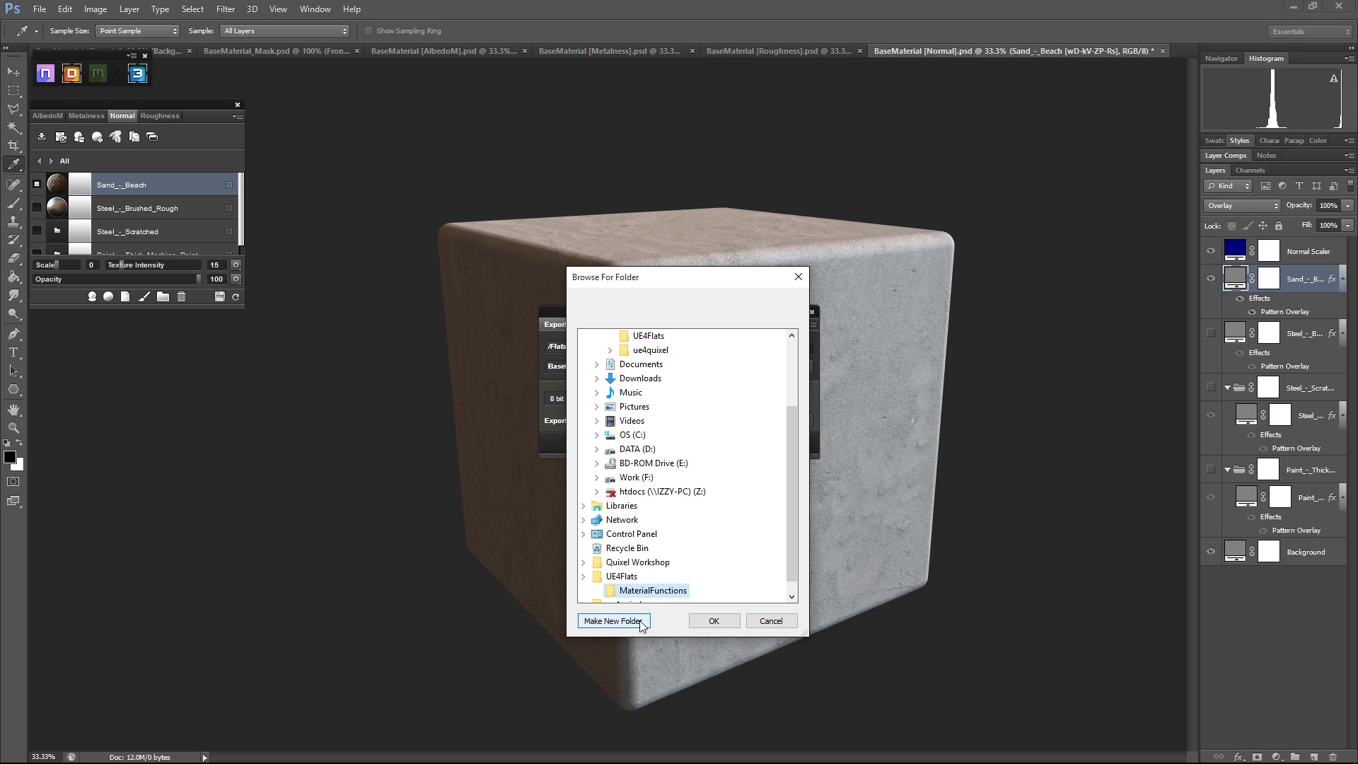
- Create two subfolders named Grime_01 and AnodizedSteel_01 inside the MaterialFunctions folder
{"action": "left_click", "coordinate": [640, 622]}
{"action": "type", "text": "Gri"}
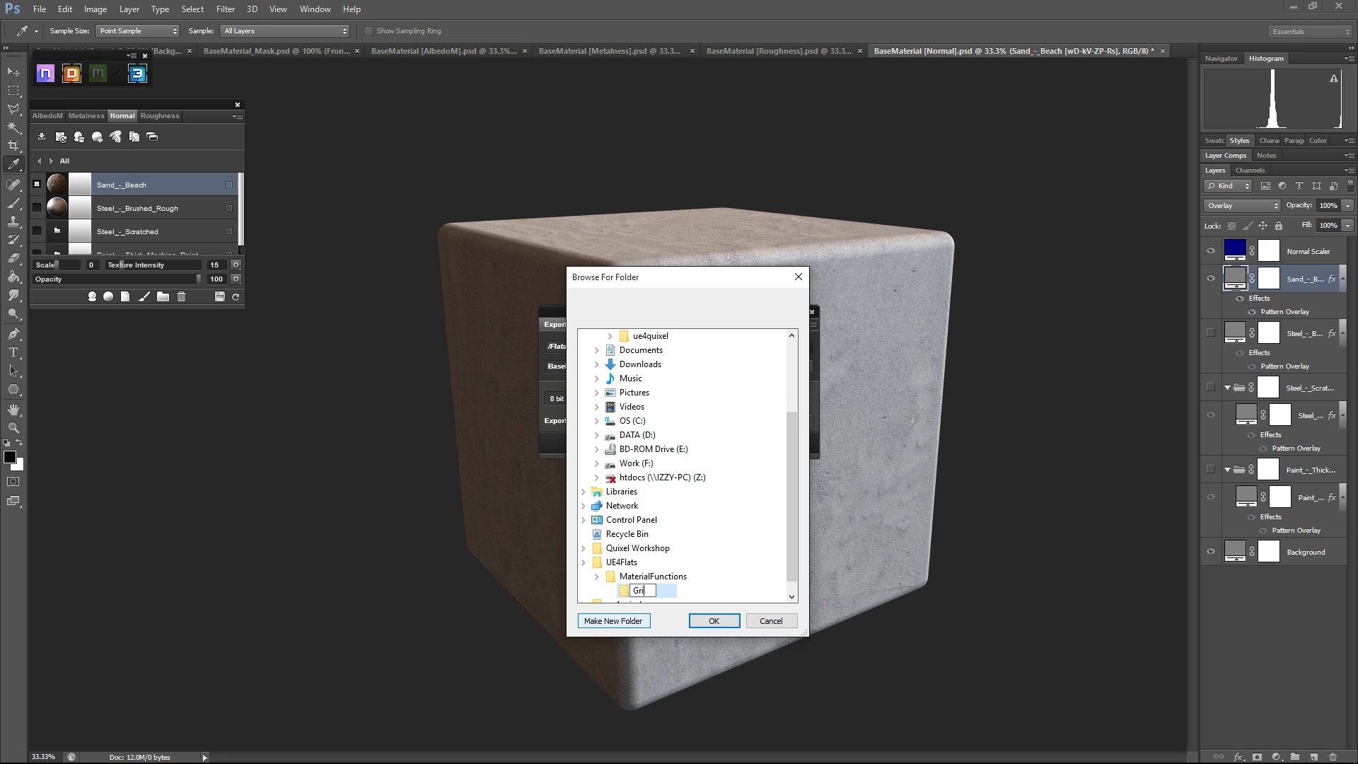
{"action": "type", "text": "me_01"}
{"action": "key", "text": "Return"}
{"action": "left_click", "coordinate": [633, 623]}
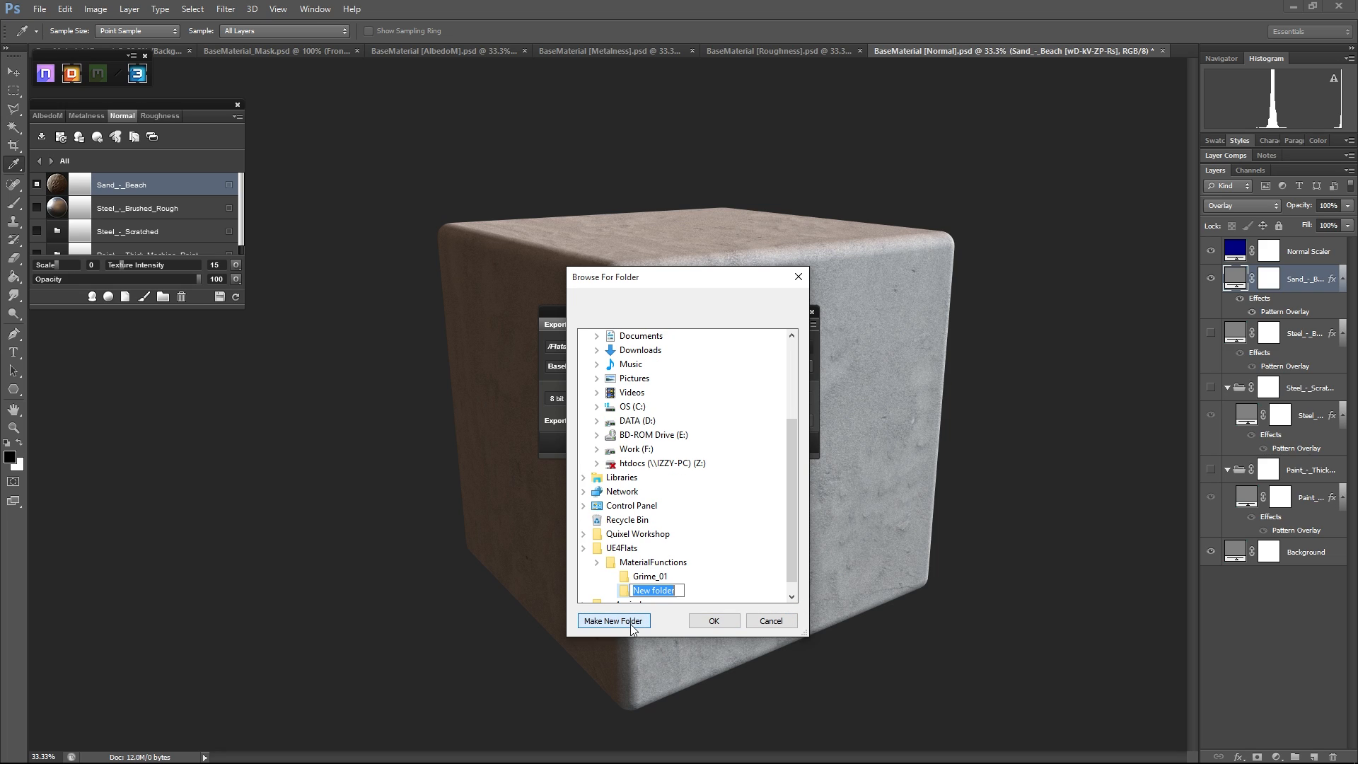
{"action": "type", "text": "Anoid"}
{"action": "type", "text": "dize"}
{"action": "type", "text": "dSteel_01"}
{"action": "key", "text": "Return"}
- Create a PaintedMetal_01 subfolder inside the MaterialFunctions folder
{"action": "left_click", "coordinate": [652, 562]}
{"action": "left_click", "coordinate": [620, 622]}
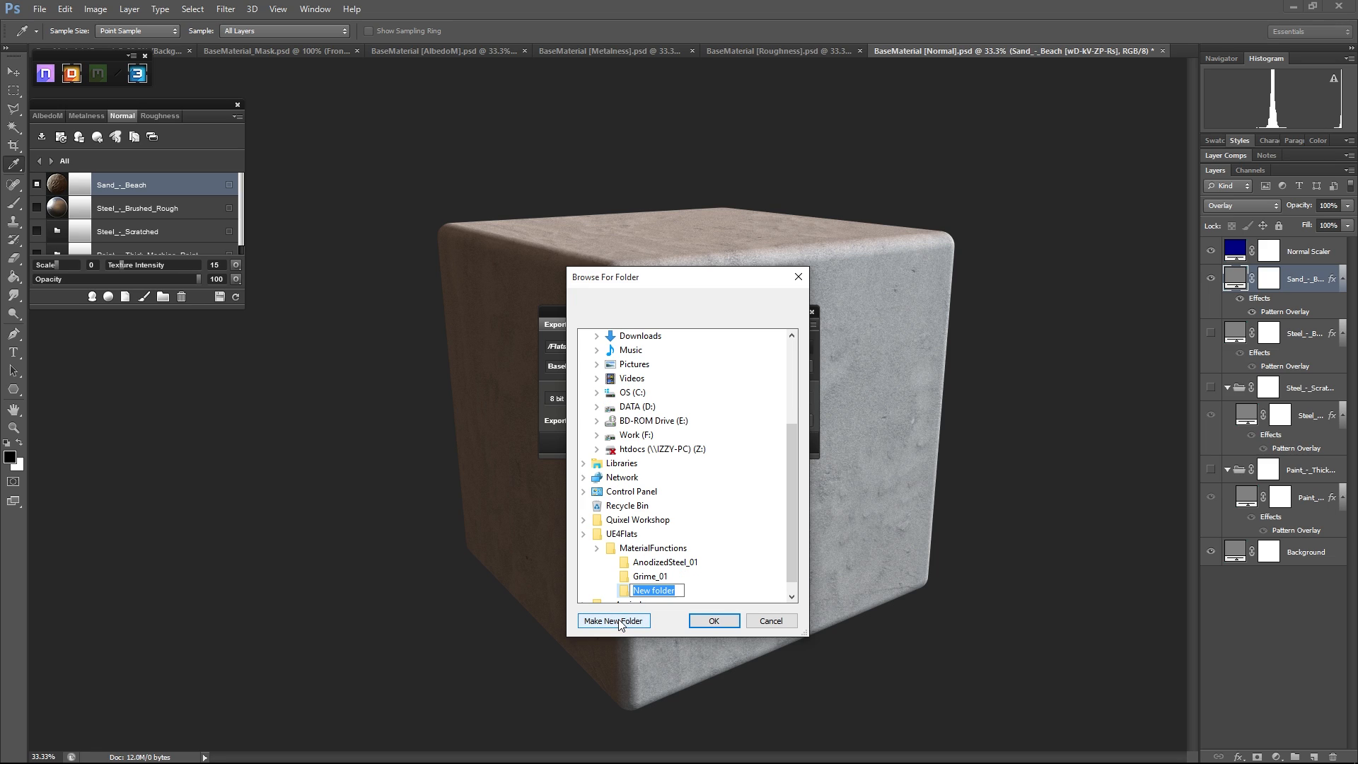
{"action": "type", "text": "PaintedMetal_01"}
{"action": "key", "text": "Return"}
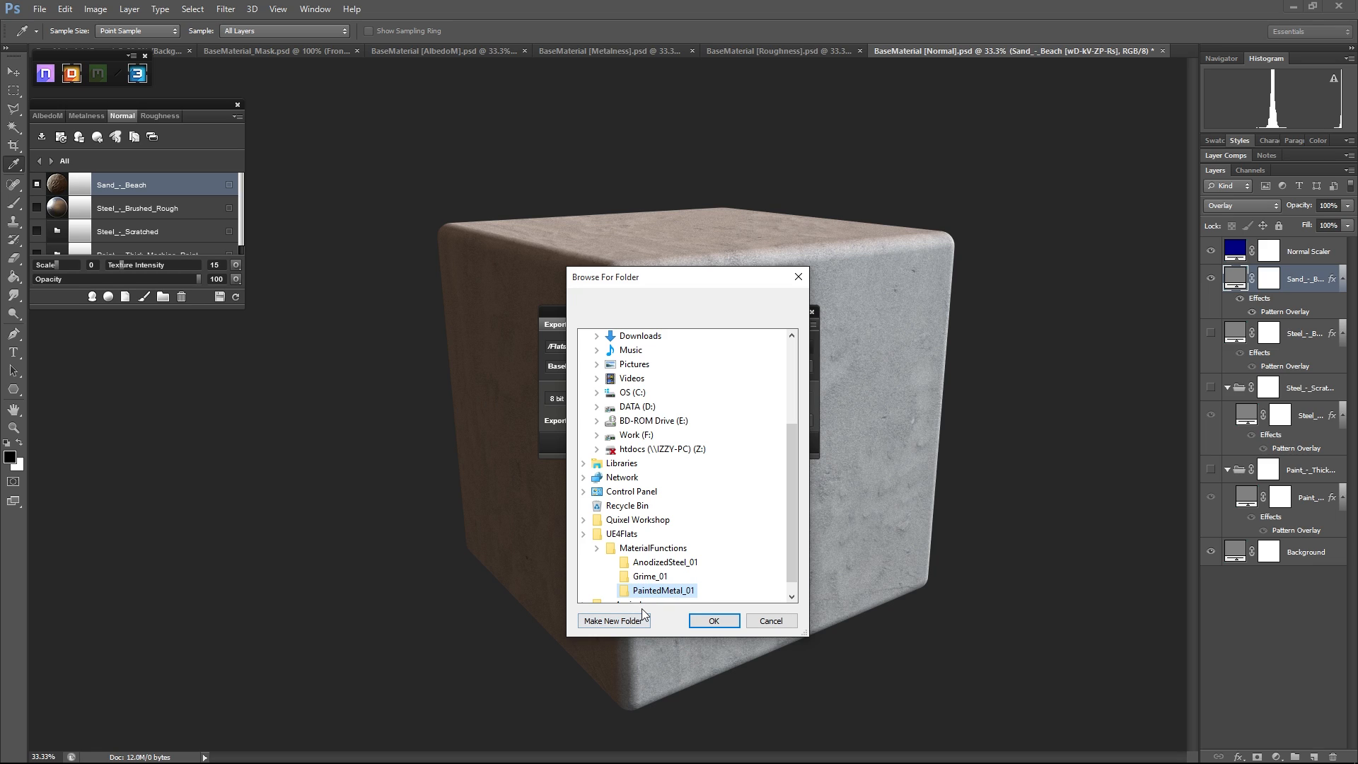
- Create a Steel_01 subfolder inside the MaterialFunctions folder
{"action": "key", "text": "Up"}
{"action": "key", "text": "Up"}
{"action": "key", "text": "Up"}
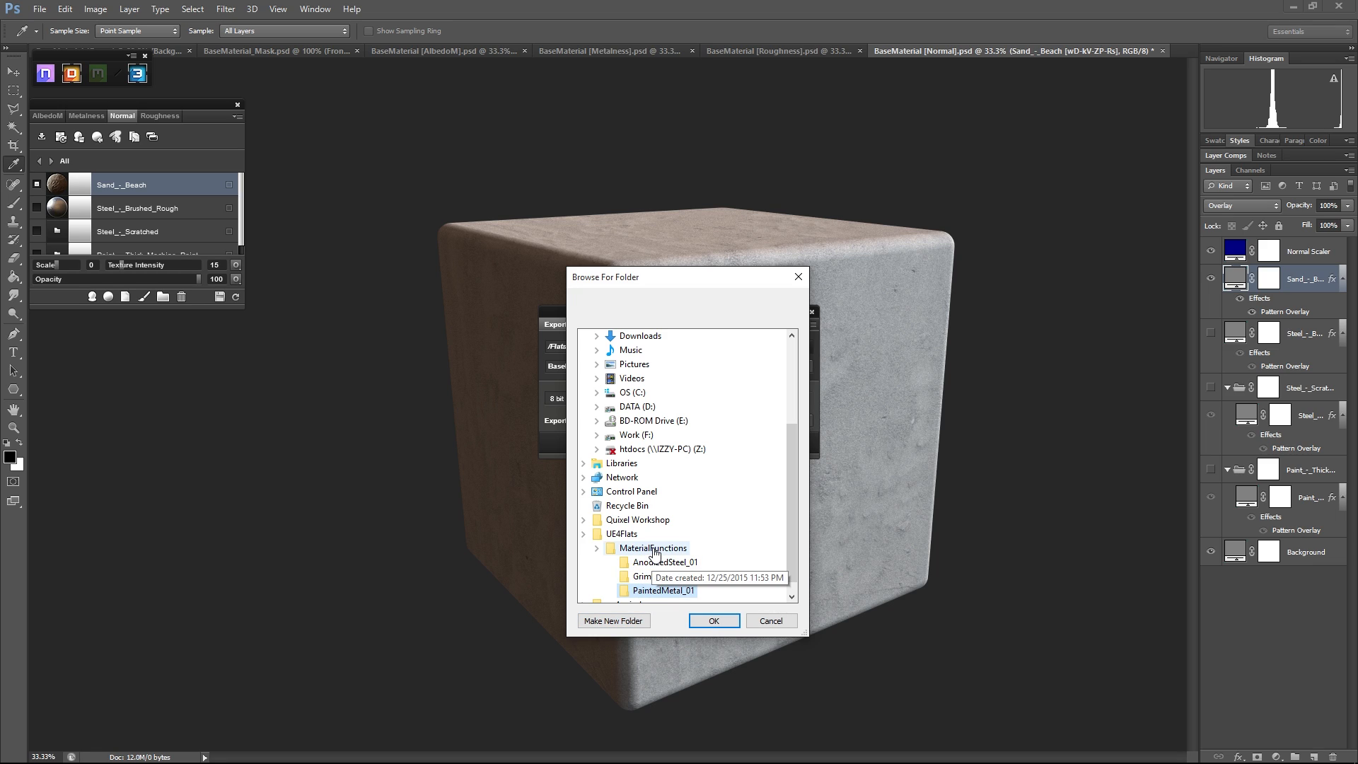
{"action": "left_click", "coordinate": [639, 623]}
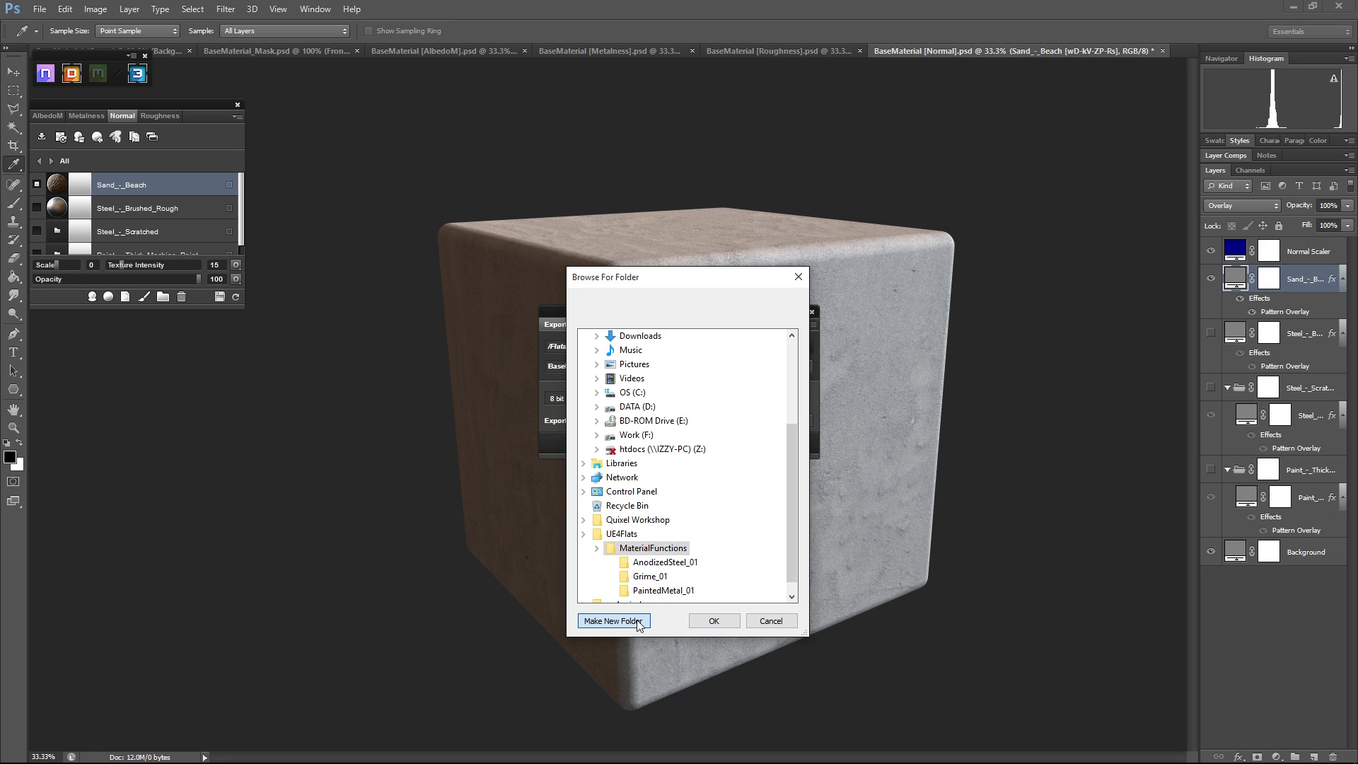
{"action": "type", "text": "Steel"}
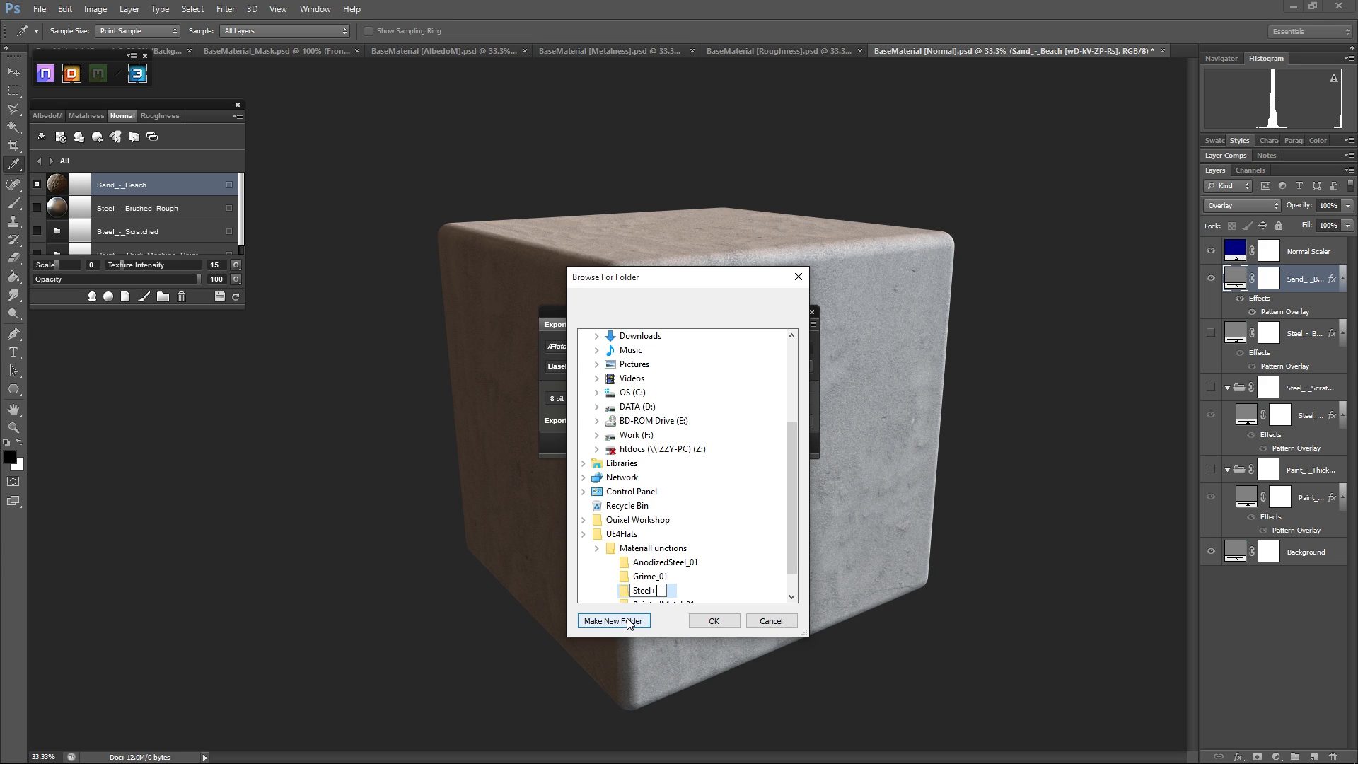
{"action": "type", "text": "_01"}
{"action": "key", "text": "Return"}
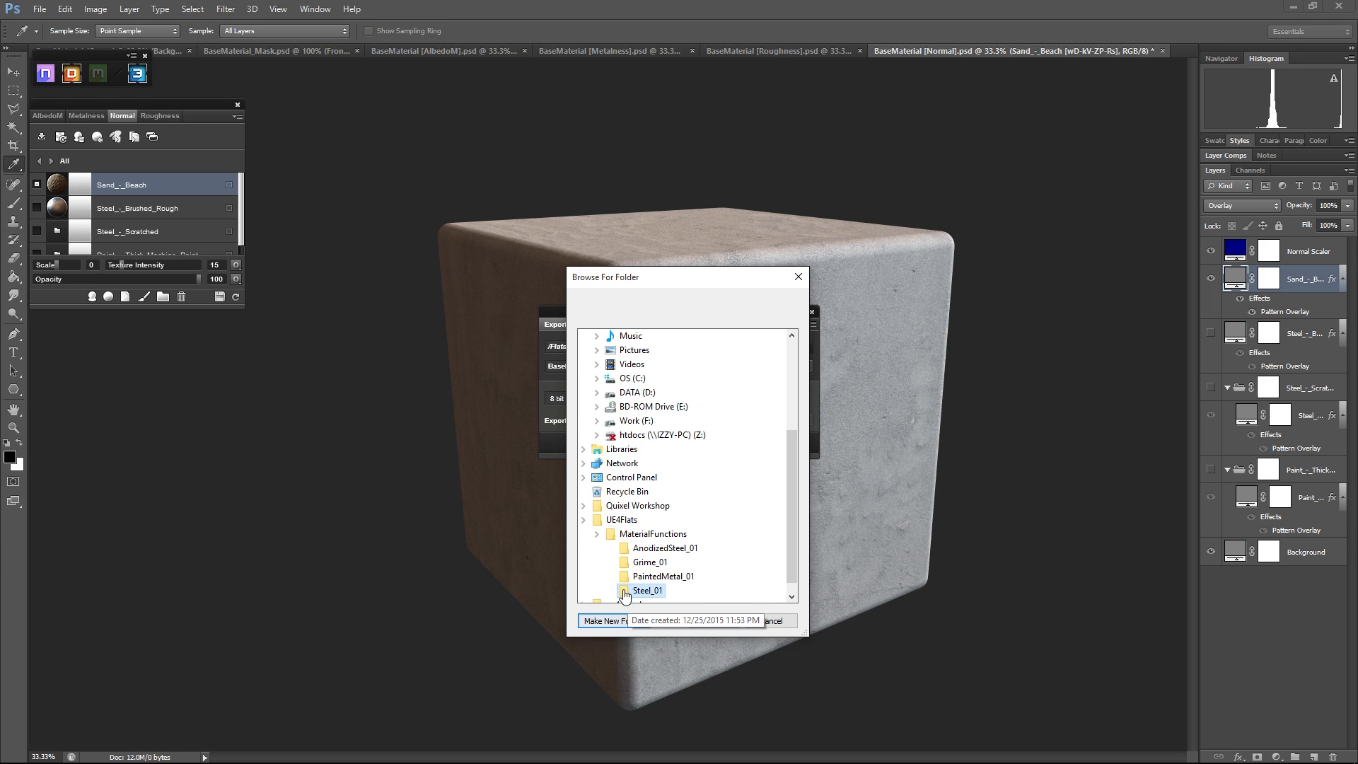
- Confirm the export folder and export the Sand - Beach grime textures under the name T_Grime_01
{"action": "left_click", "coordinate": [714, 621]}
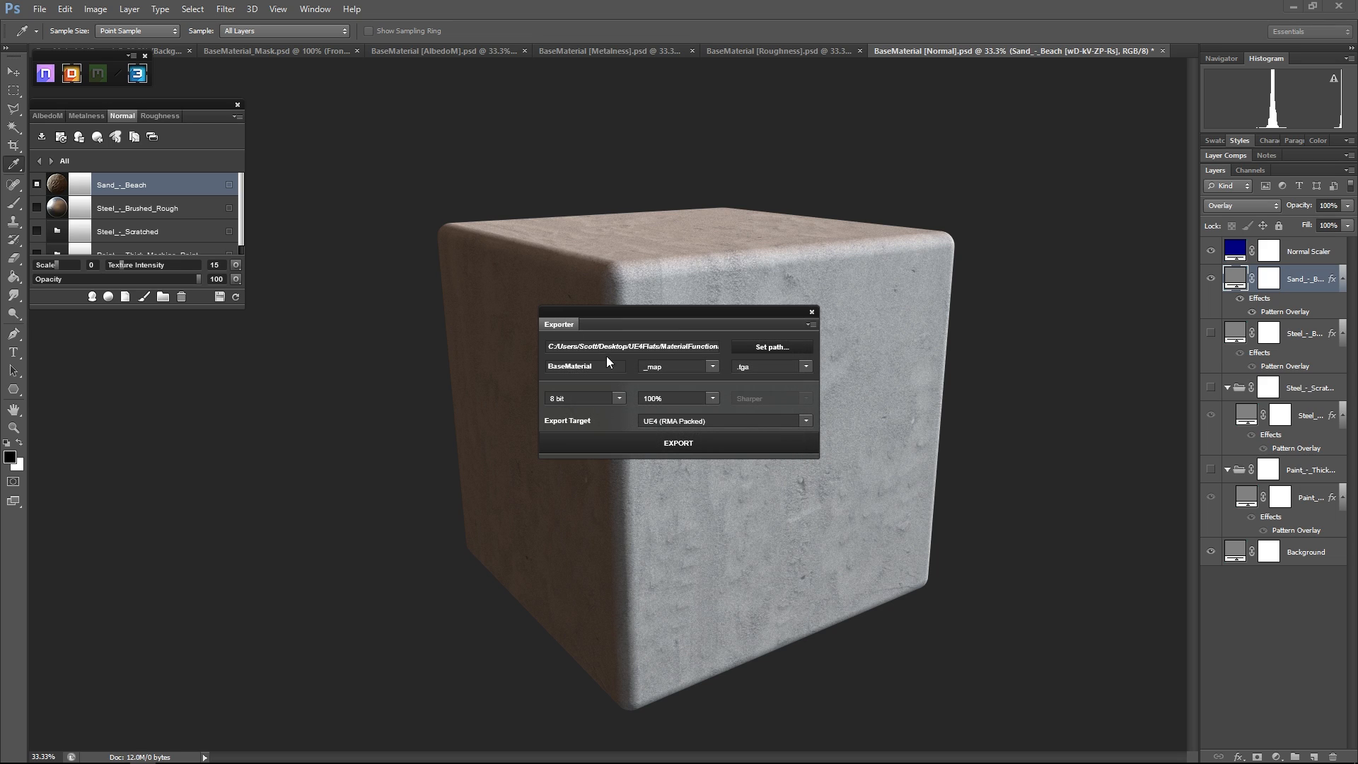
{"action": "type", "text": "T_Grime_01"}
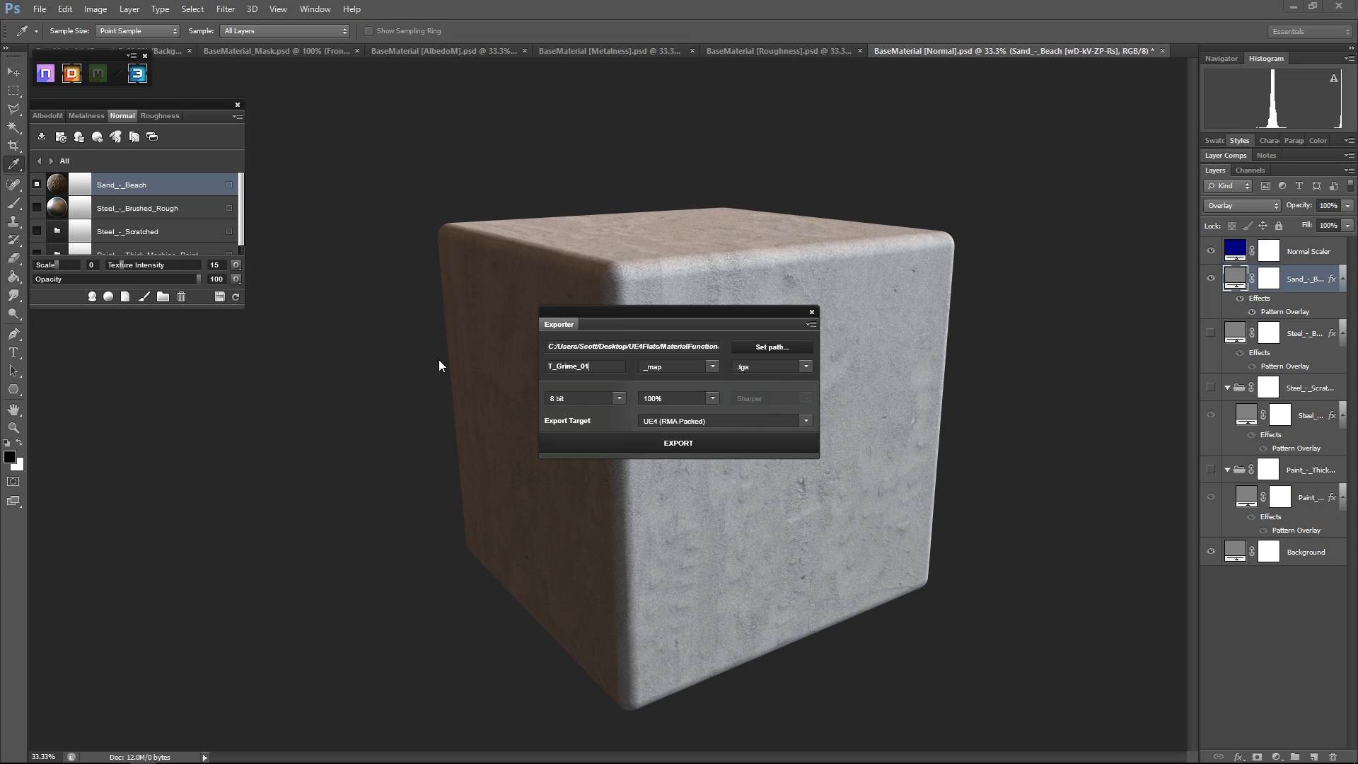
{"action": "left_click", "coordinate": [661, 443]}
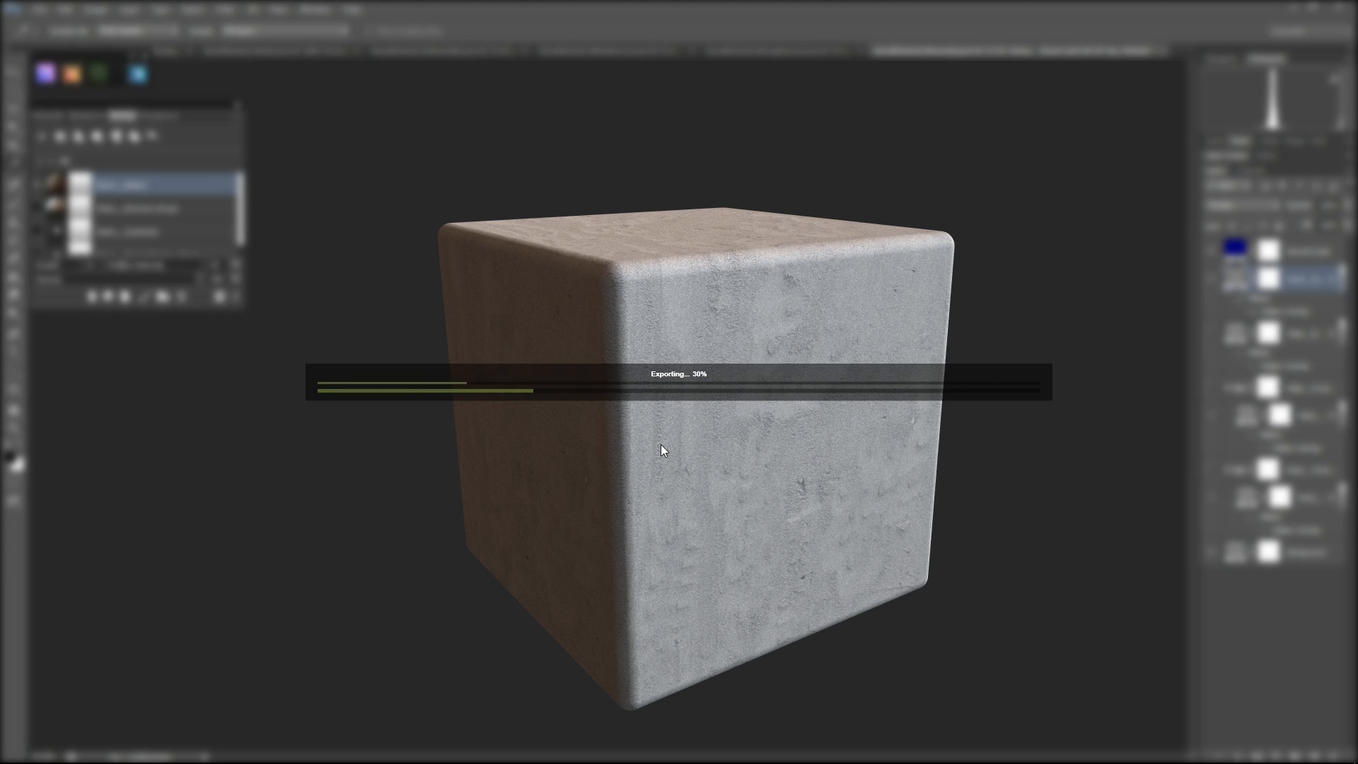
{"action": "left_click", "coordinate": [679, 411]}
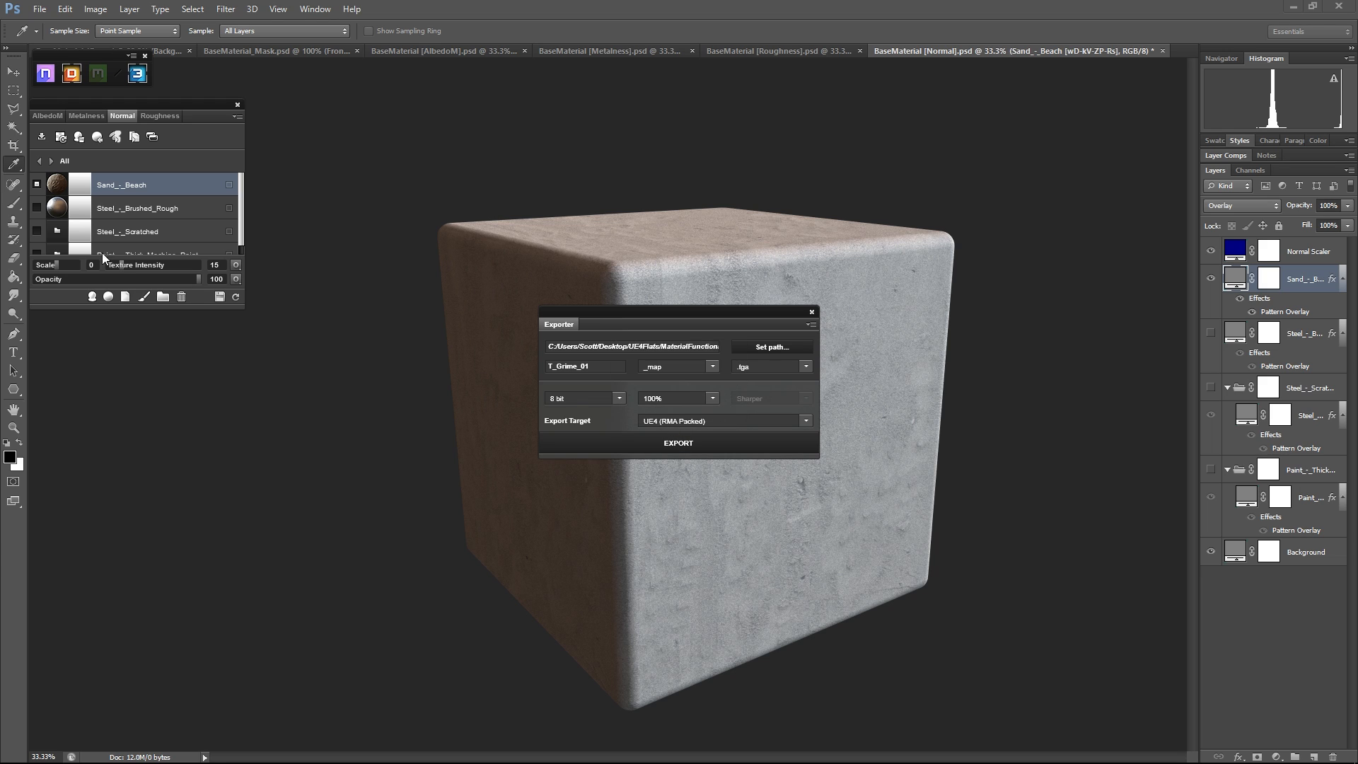
- Show only the Steel - Brushed Rough layer and set the texture export path to the AnodizedSteel_01 folder
{"action": "left_click", "coordinate": [38, 207]}
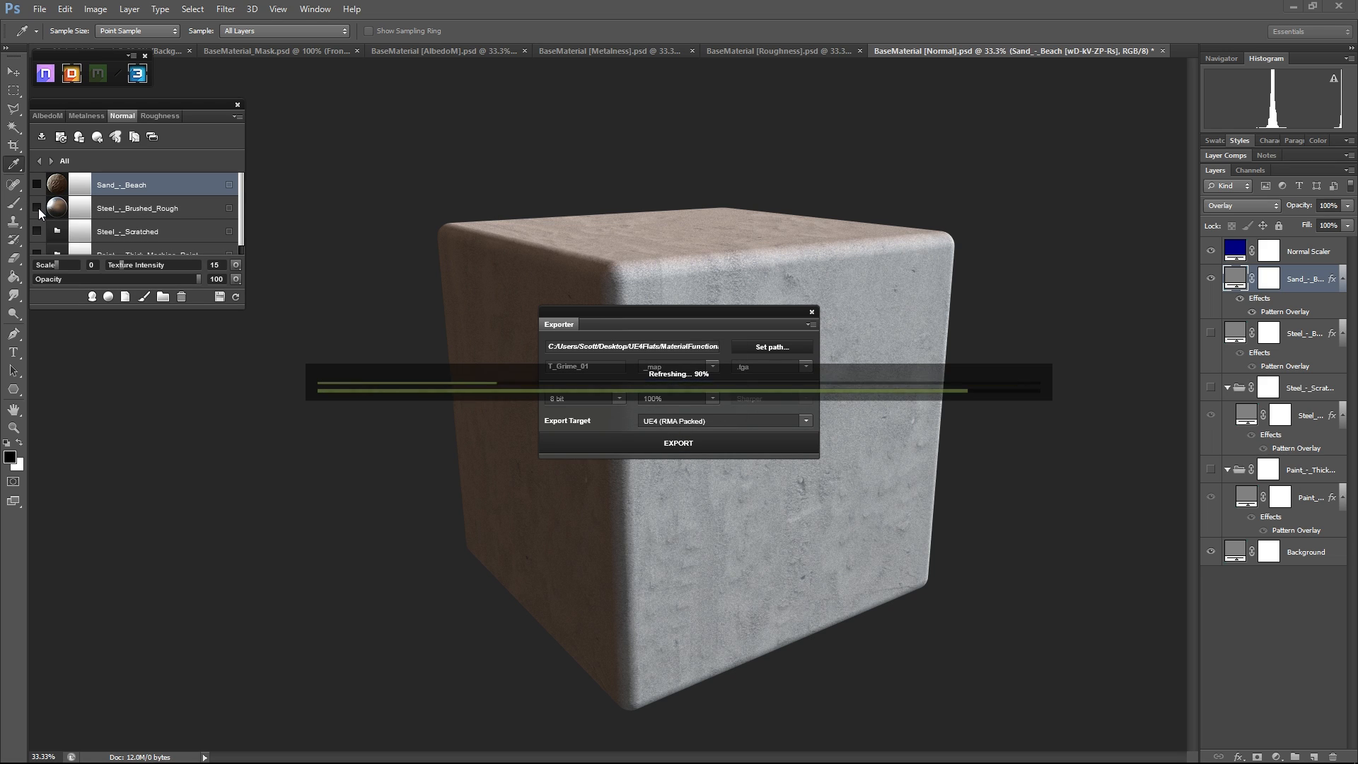
{"action": "left_click", "coordinate": [43, 139]}
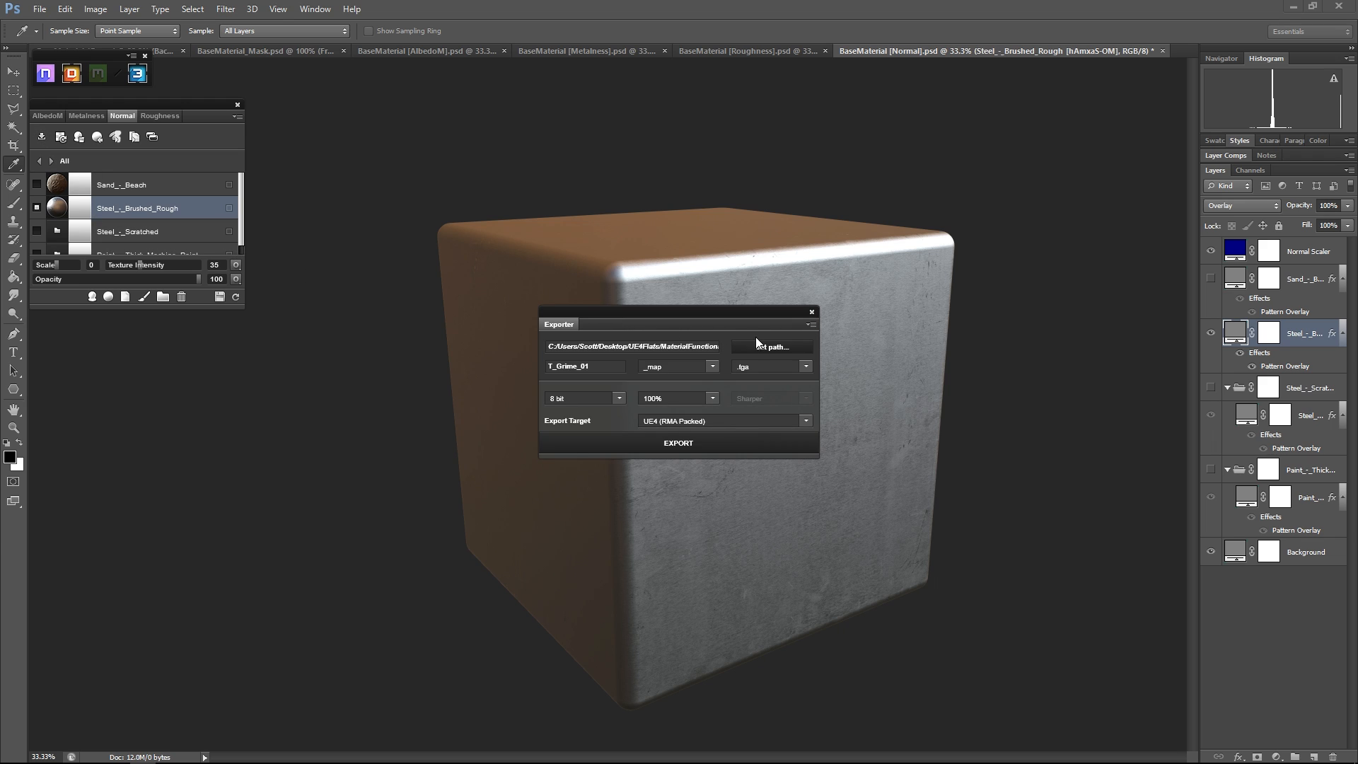
{"action": "left_click", "coordinate": [804, 347]}
{"action": "scroll", "coordinate": [701, 460], "scroll_direction": "down", "scroll_amount": 2}
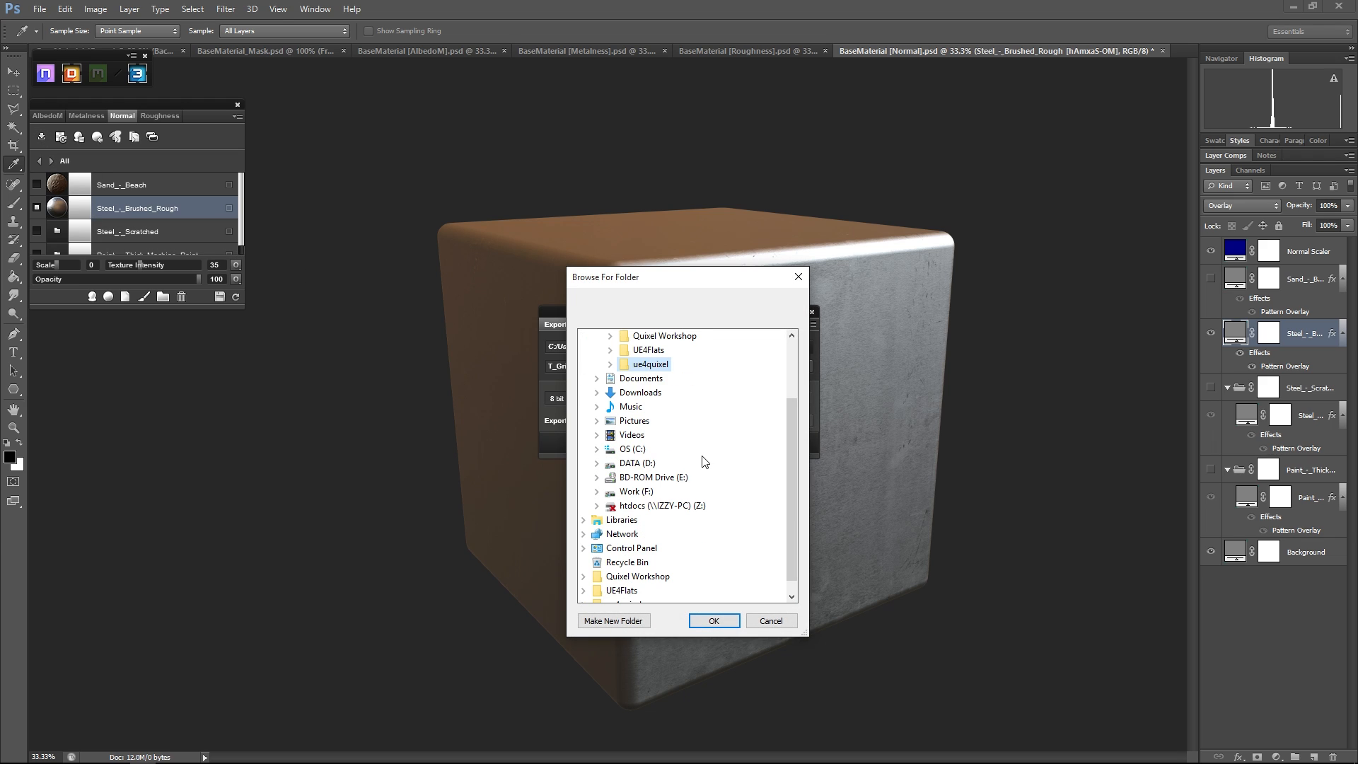
{"action": "left_click", "coordinate": [640, 354]}
{"action": "left_click", "coordinate": [670, 464]}
{"action": "left_click", "coordinate": [707, 619]}
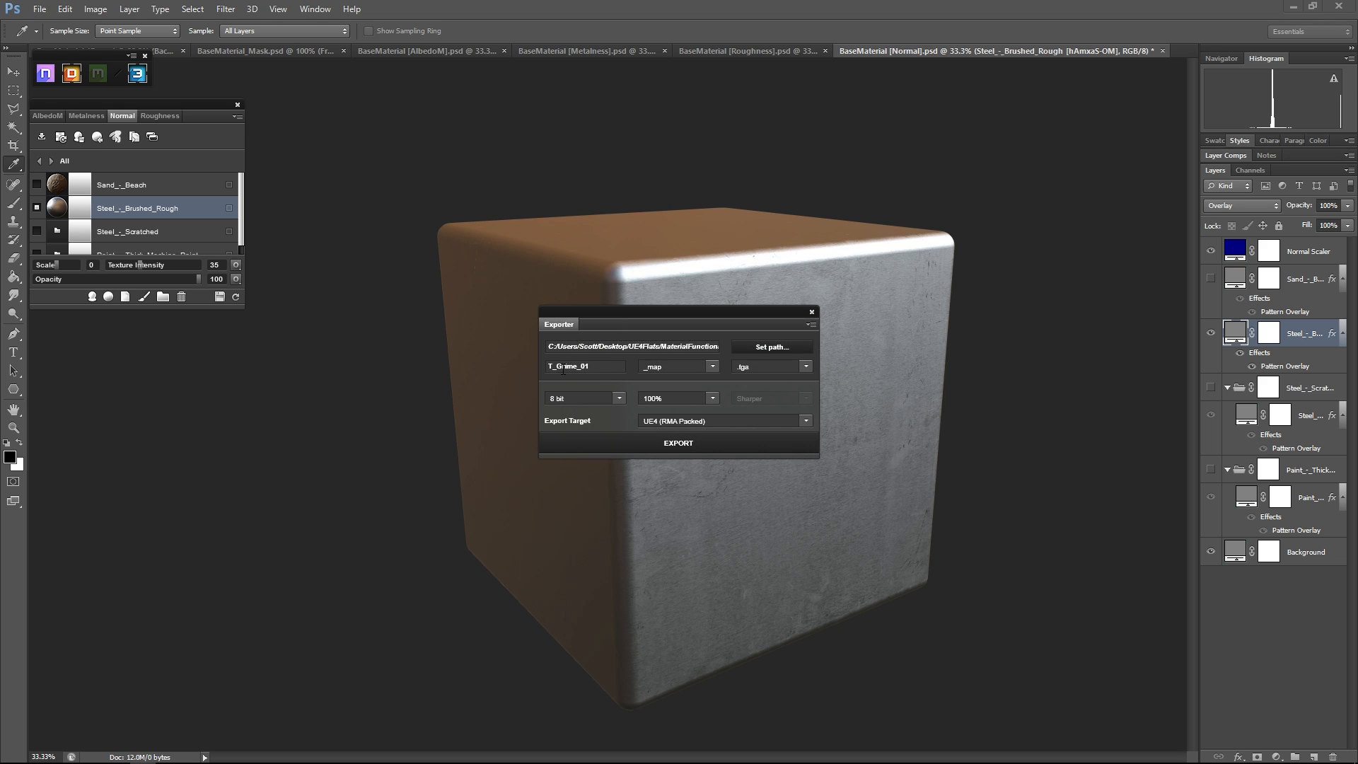
- Name the export T_AnodizedSteel_01 and export the brushed steel textures
{"action": "left_click_drag", "start_coordinate": [559, 367], "coordinate": [581, 367]}
{"action": "type", "text": "AnodizedSteel"}
{"action": "left_click", "coordinate": [651, 443]}
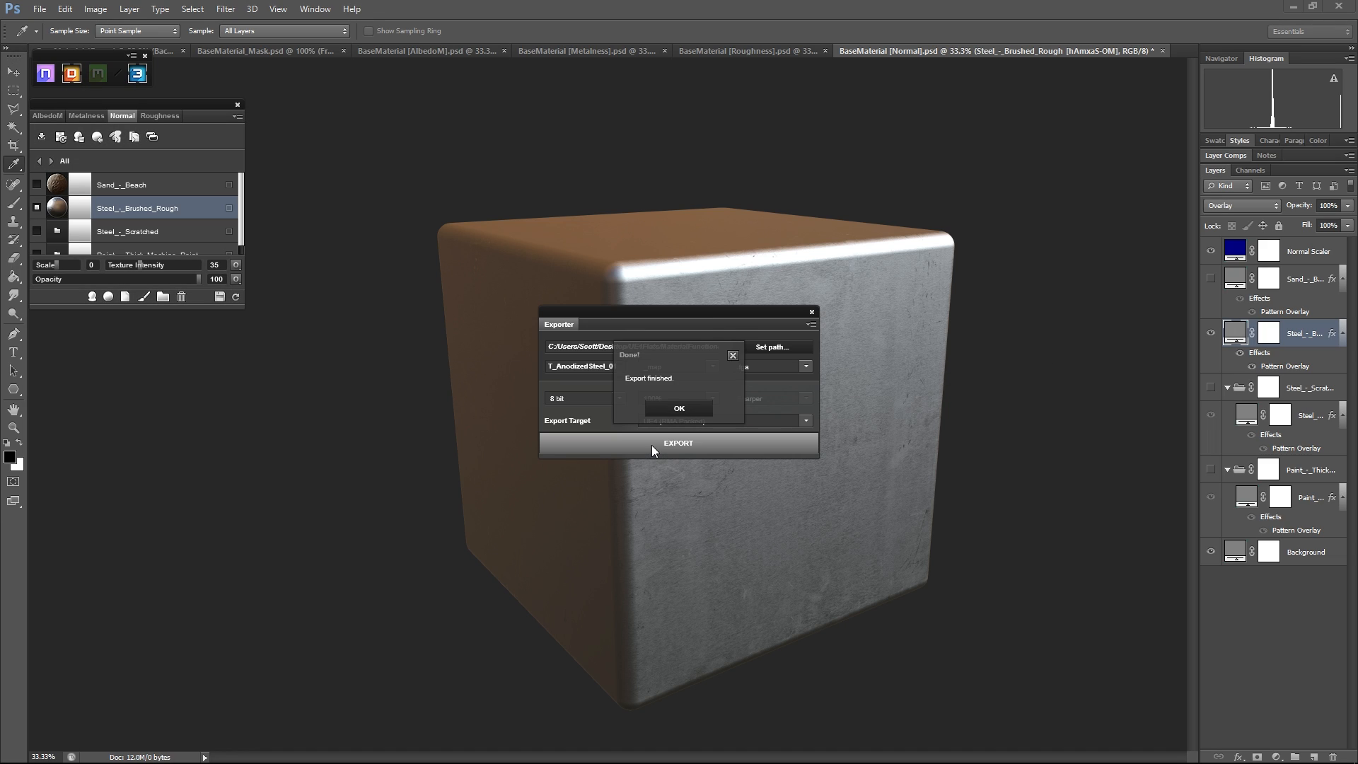
- Show only the Steel - Scratched group and set the texture export path to the Steel_01 folder
{"action": "left_click", "coordinate": [39, 231]}
{"action": "left_click", "coordinate": [36, 206]}
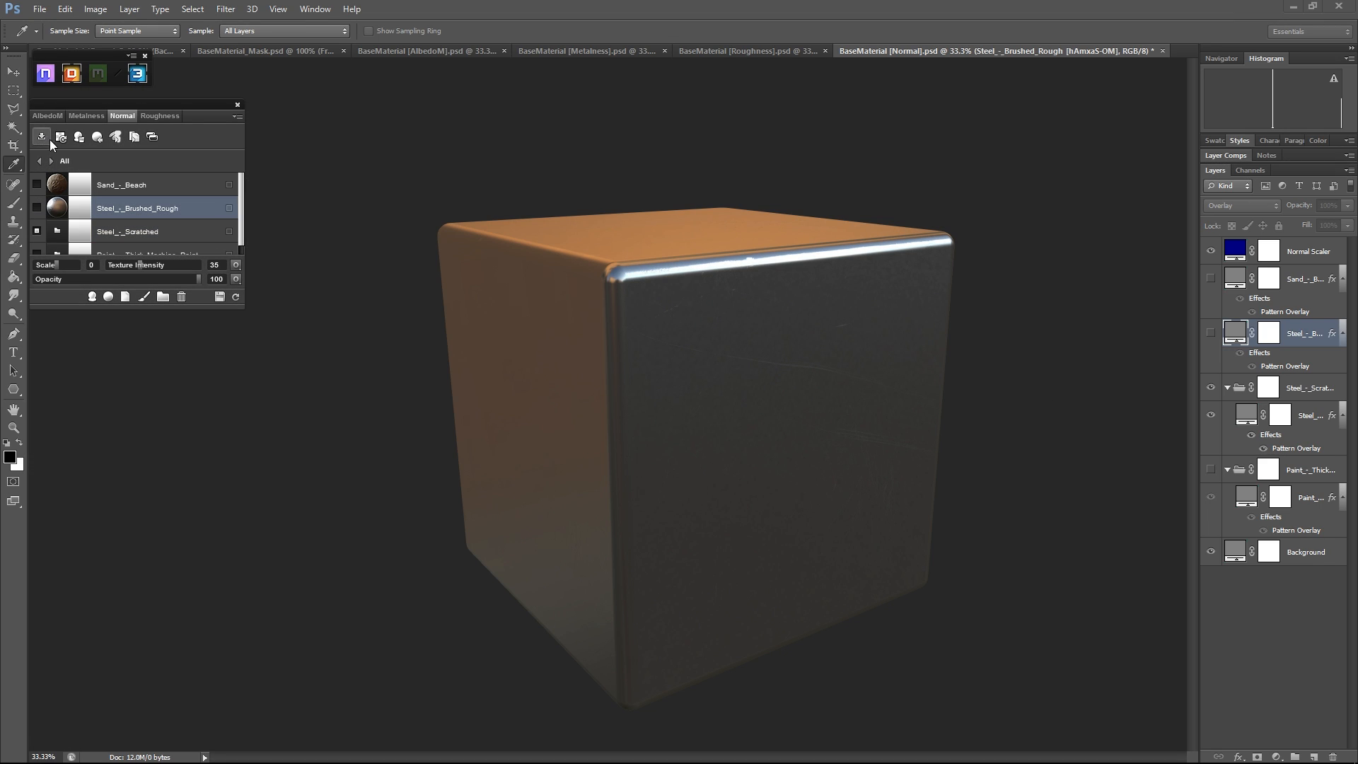
{"action": "left_click", "coordinate": [43, 136]}
{"action": "left_click", "coordinate": [798, 344]}
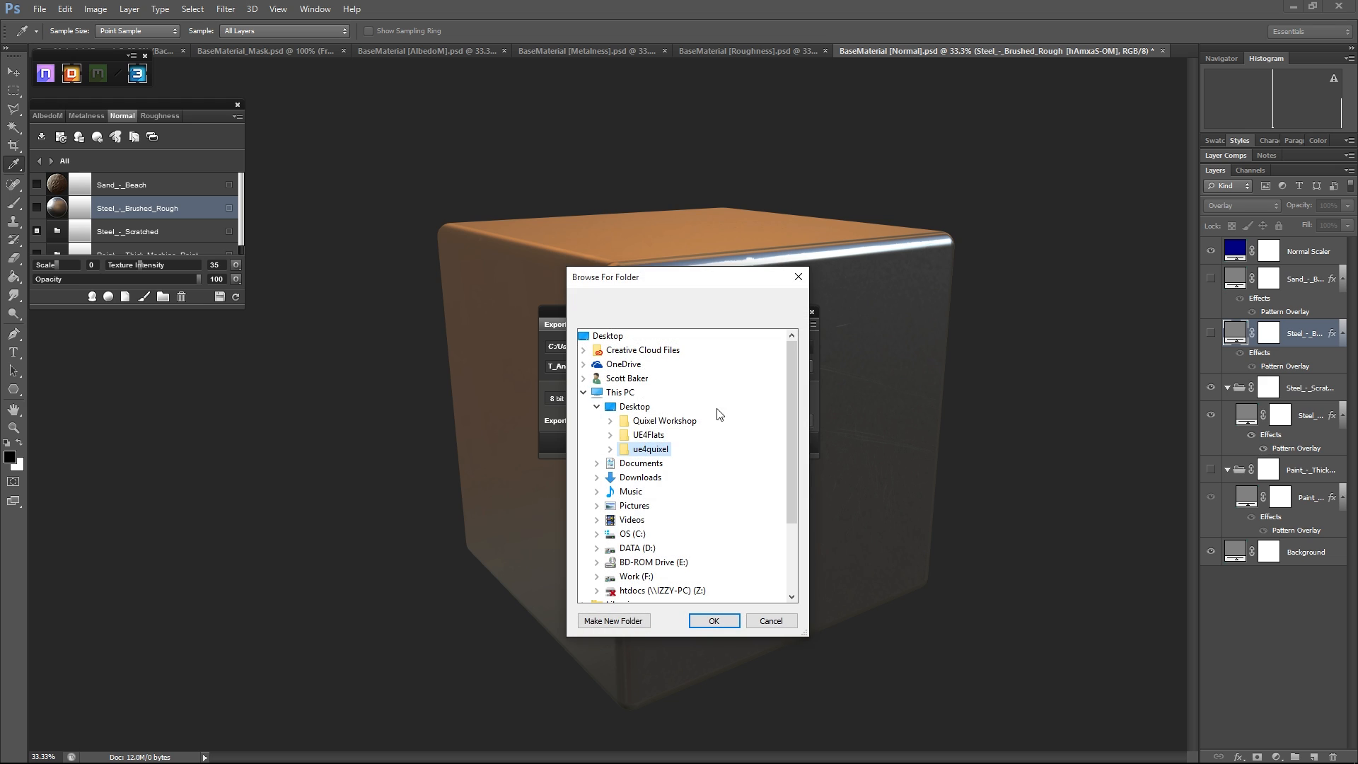
{"action": "left_click", "coordinate": [640, 434]}
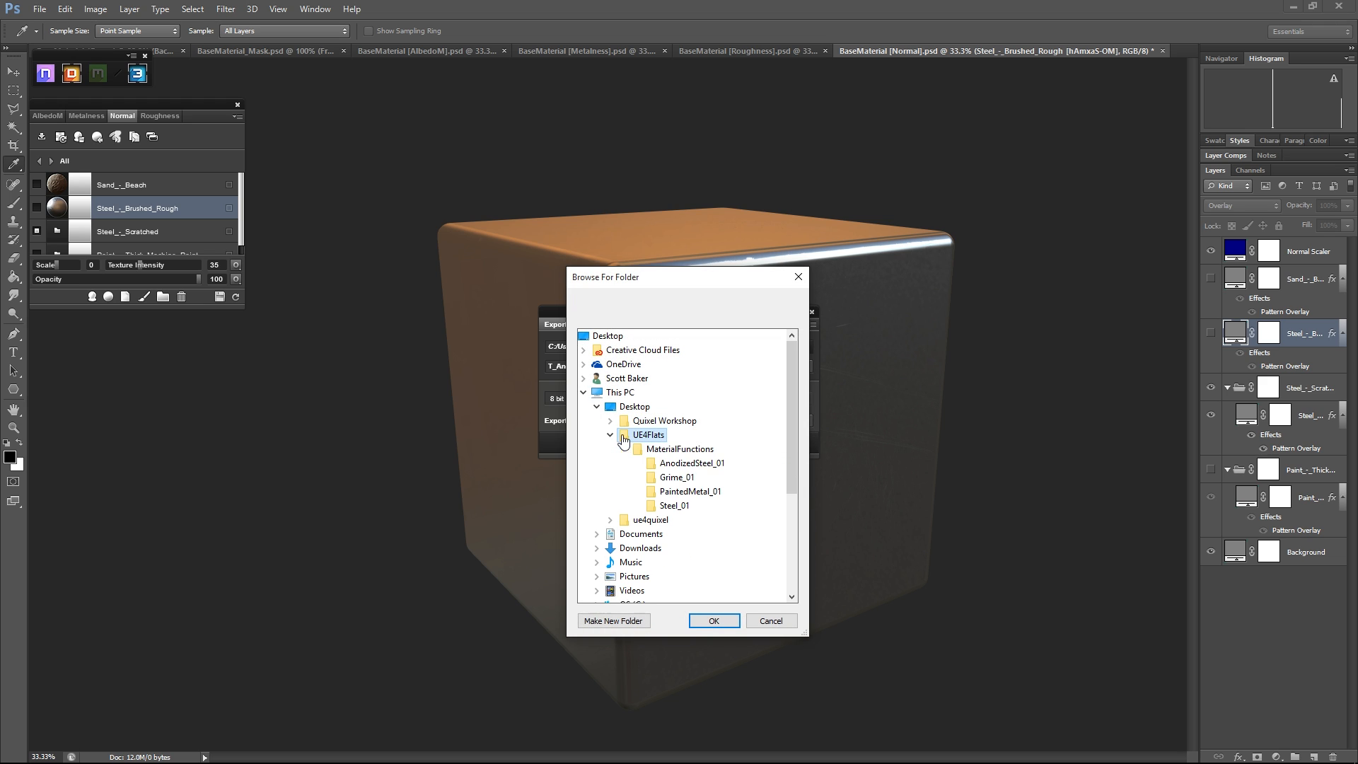
{"action": "left_click", "coordinate": [676, 505]}
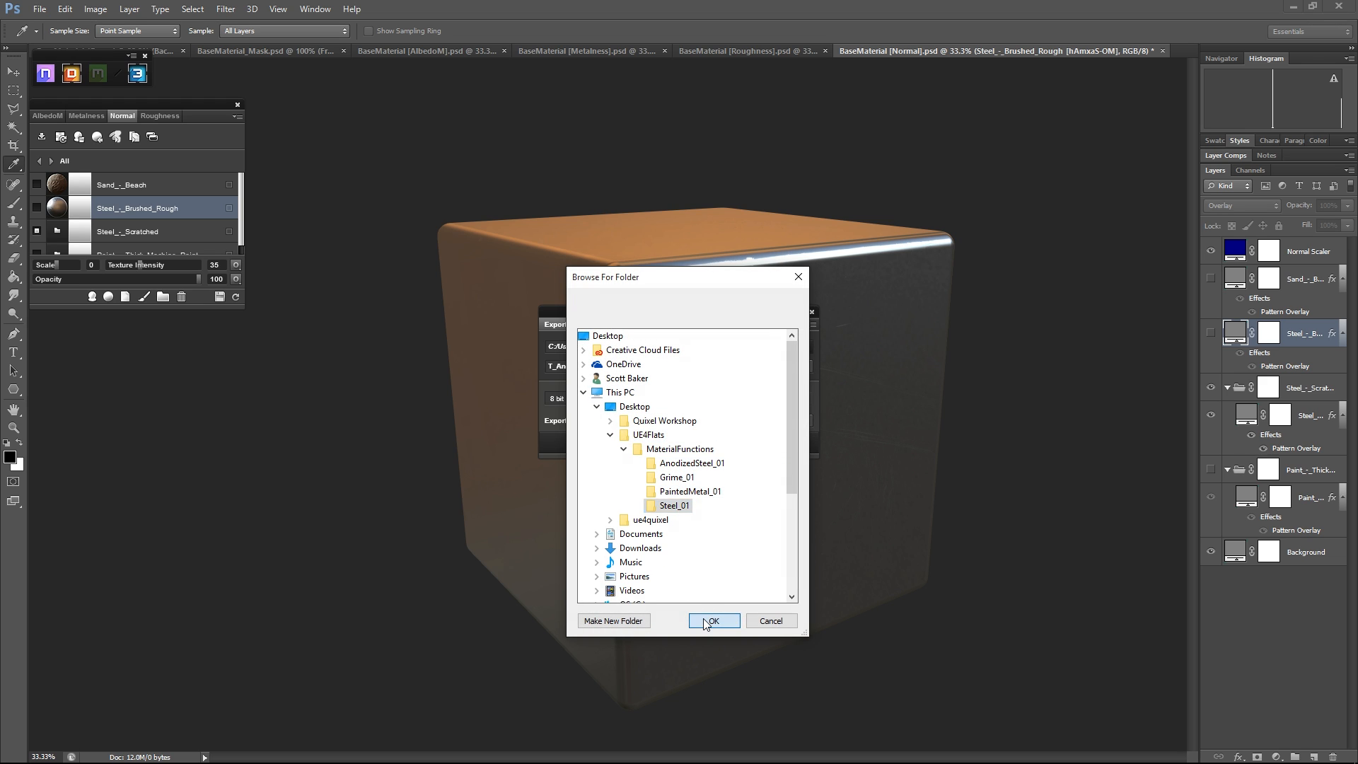
{"action": "left_click", "coordinate": [714, 620]}
- Name the export T_Steel_01 and export the scratched steel textures
{"action": "left_click_drag", "start_coordinate": [556, 367], "coordinate": [597, 371]}
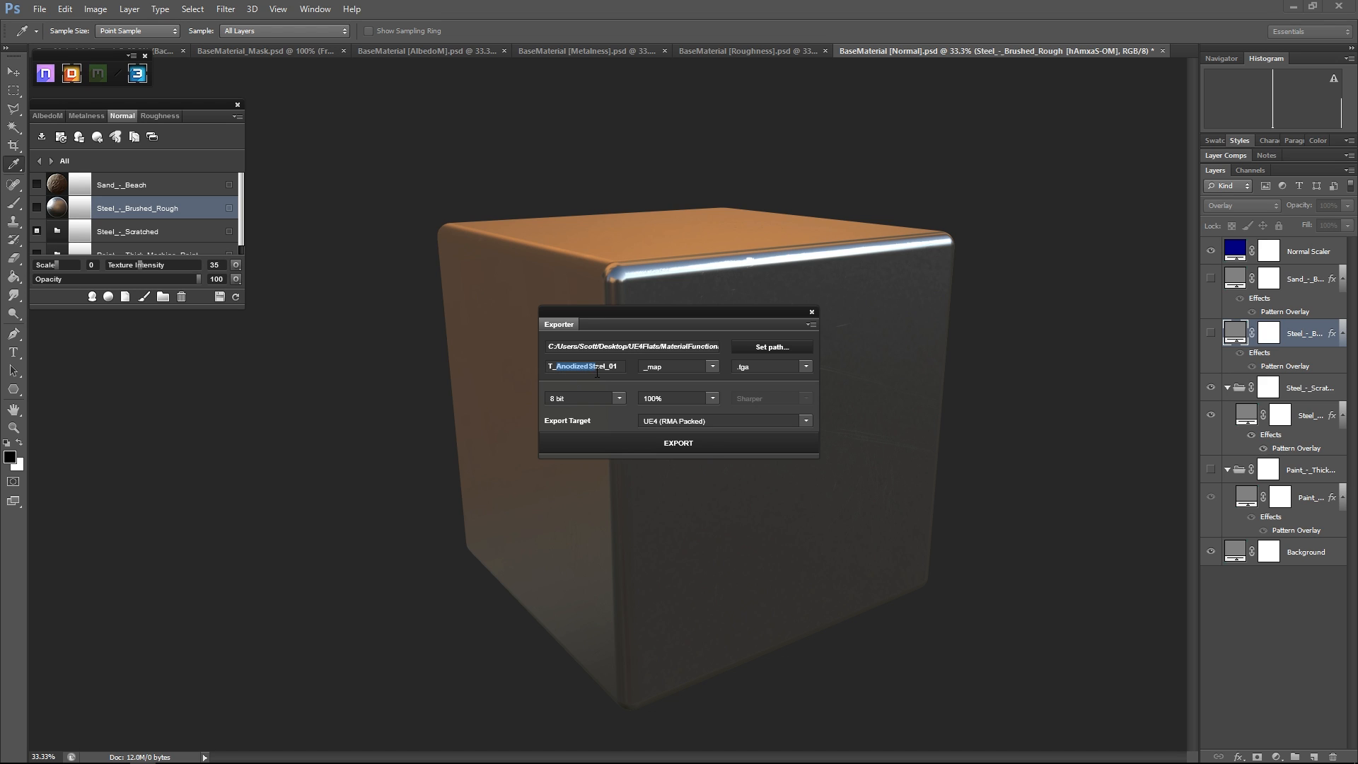
{"action": "type", "text": "S"}
{"action": "left_click", "coordinate": [653, 437]}
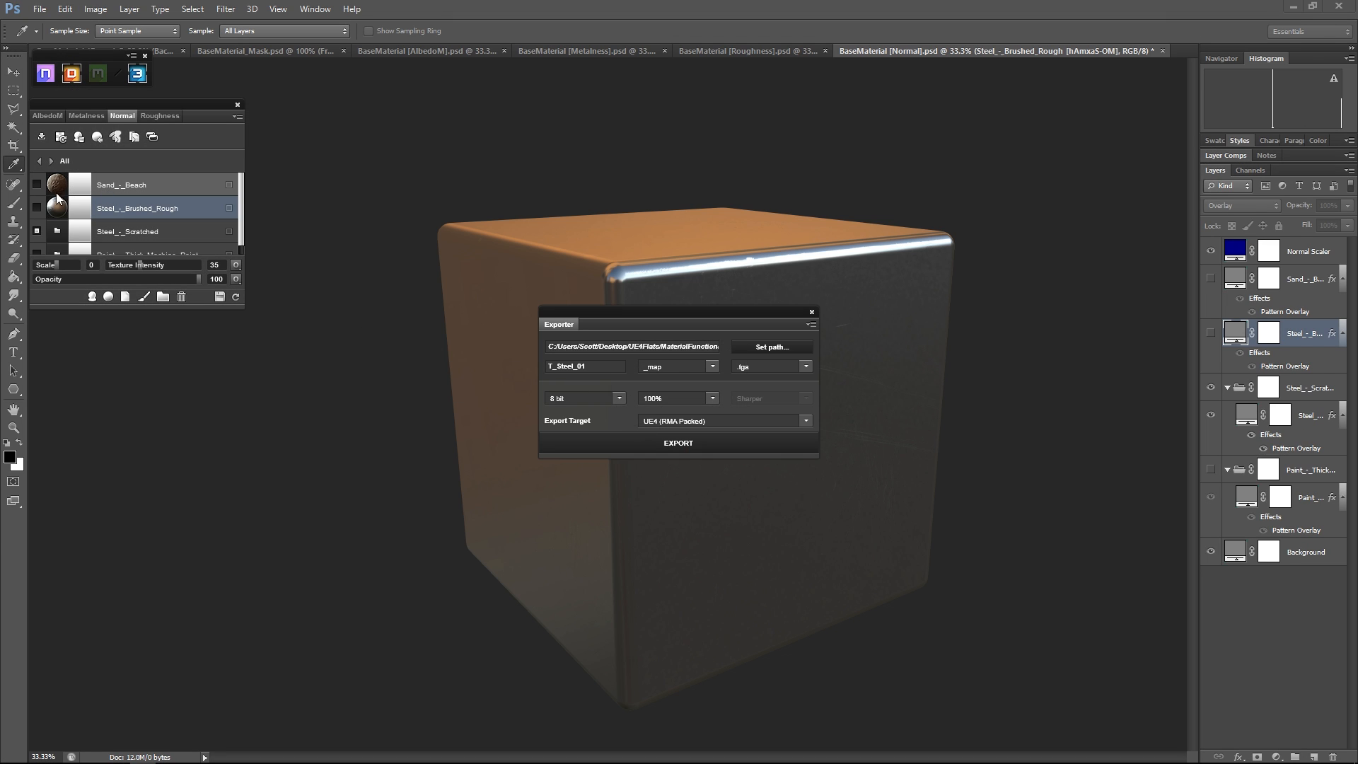
- Show the Paint - Thick Machine Paint group and hide the Steel - Scratched group
{"action": "left_click", "coordinate": [40, 249]}
{"action": "left_click", "coordinate": [38, 254]}
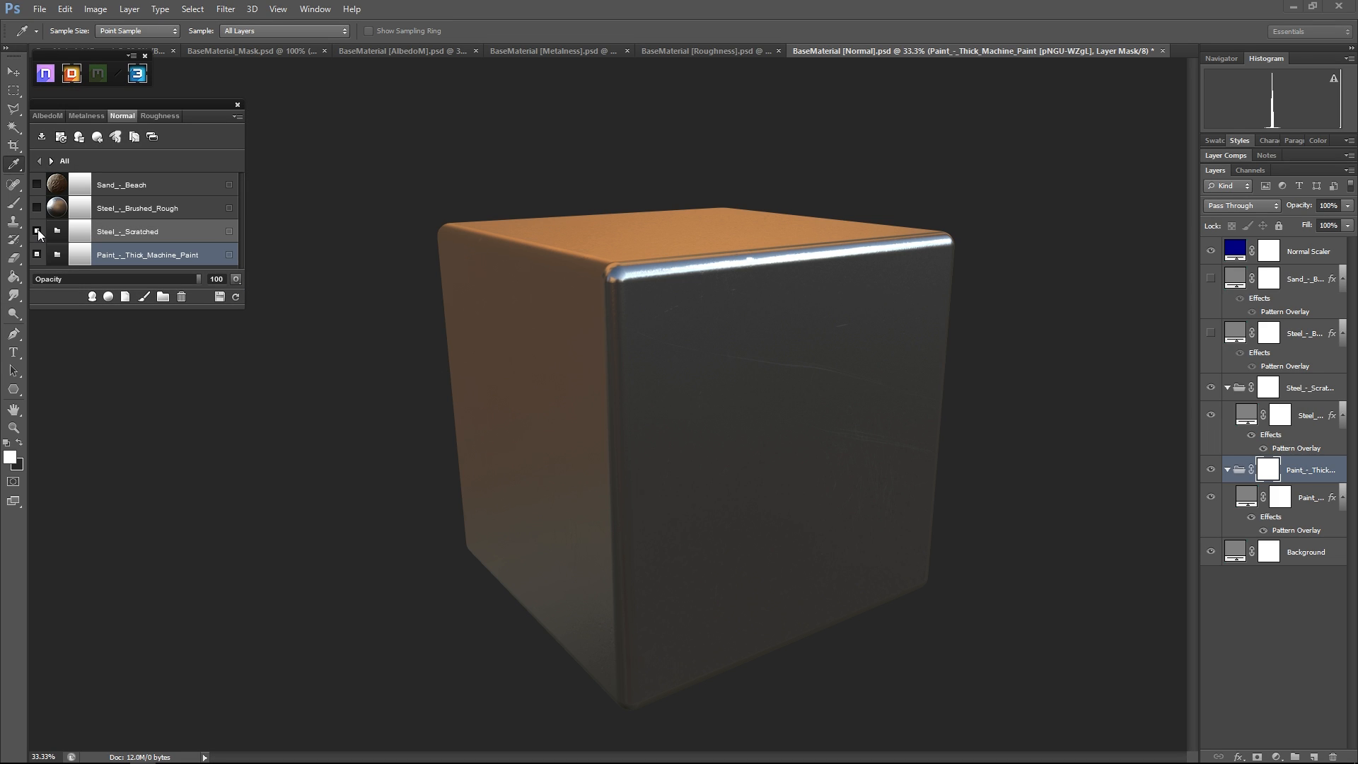
{"action": "left_click", "coordinate": [37, 229]}
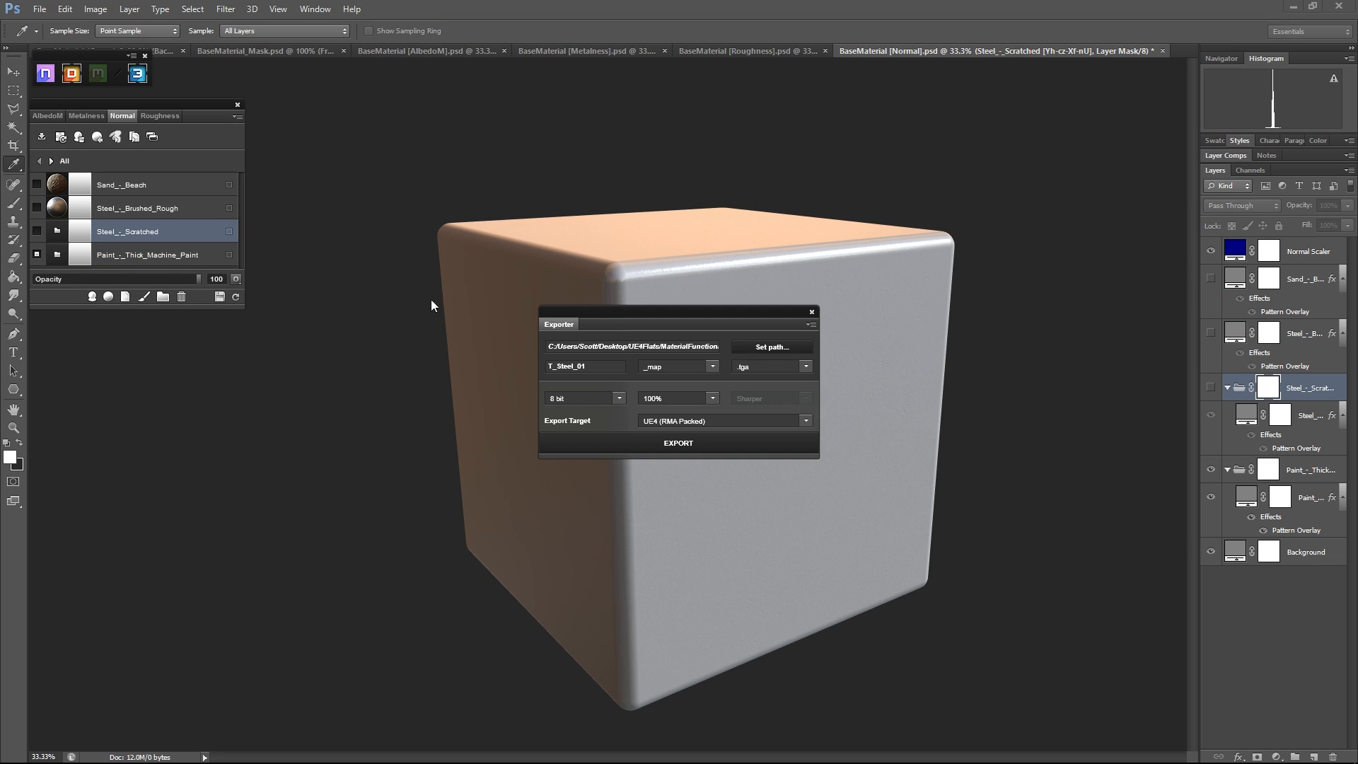
- Set the export path to the PaintedMetal_01 folder and export the paint textures as T_PaintedMetal_01
{"action": "left_click", "coordinate": [758, 353]}
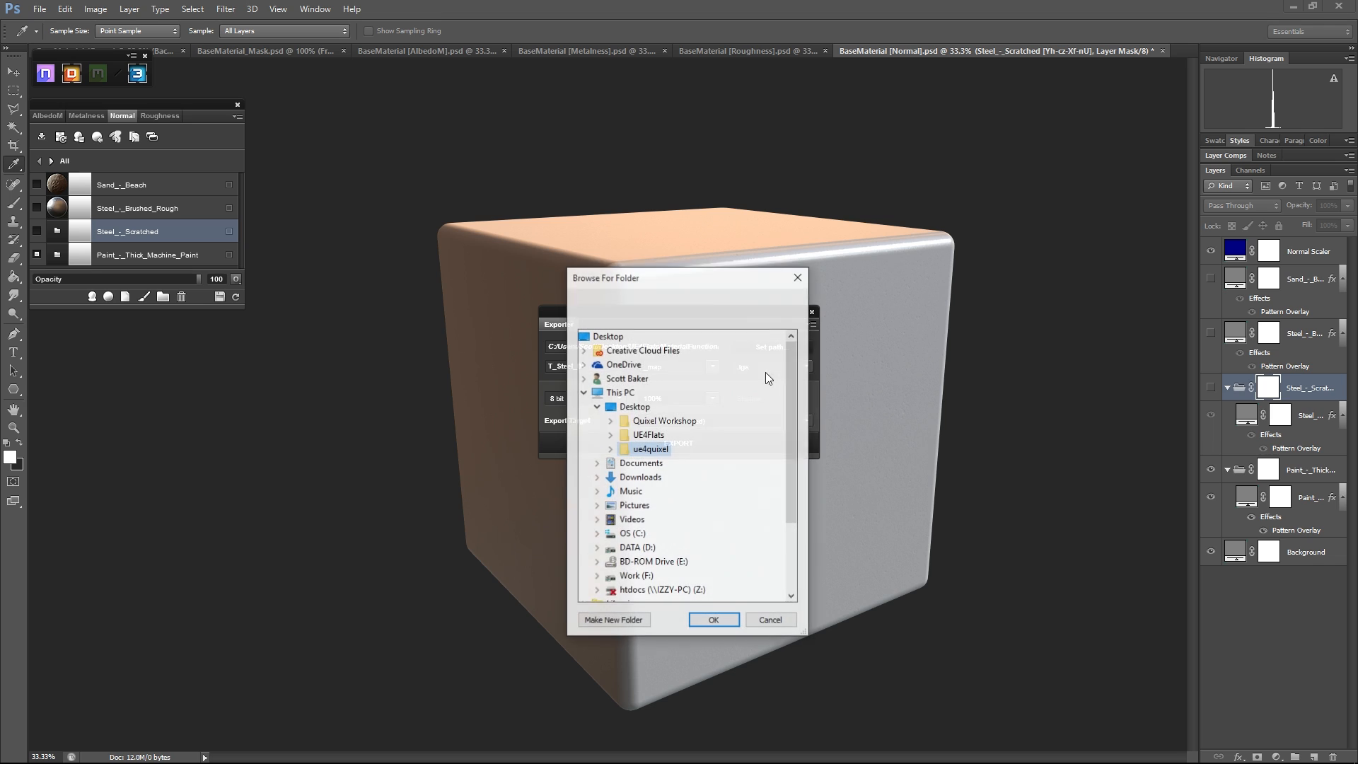
{"action": "left_click", "coordinate": [640, 438]}
{"action": "scroll", "coordinate": [689, 467], "scroll_direction": "down", "scroll_amount": 1}
{"action": "left_click", "coordinate": [687, 450]}
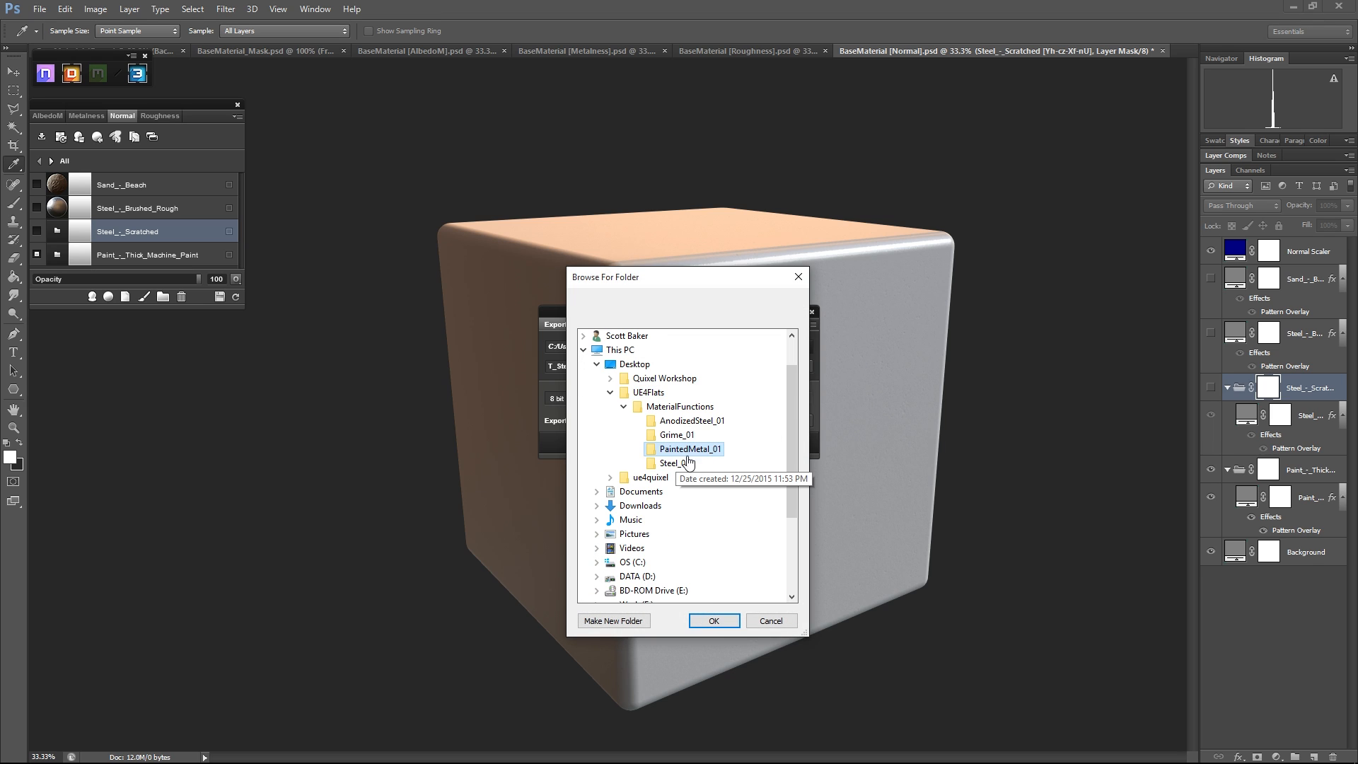
{"action": "left_click", "coordinate": [714, 621]}
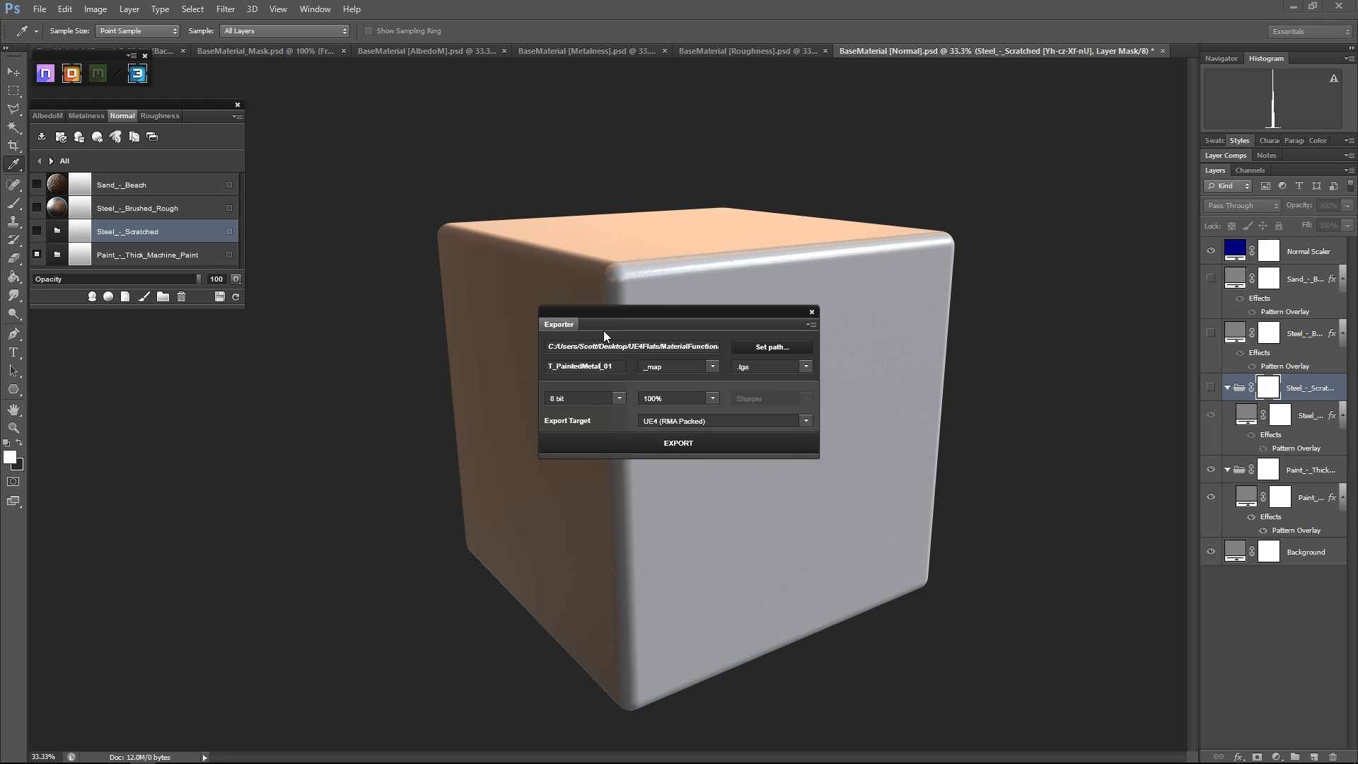
{"action": "left_click", "coordinate": [673, 443]}
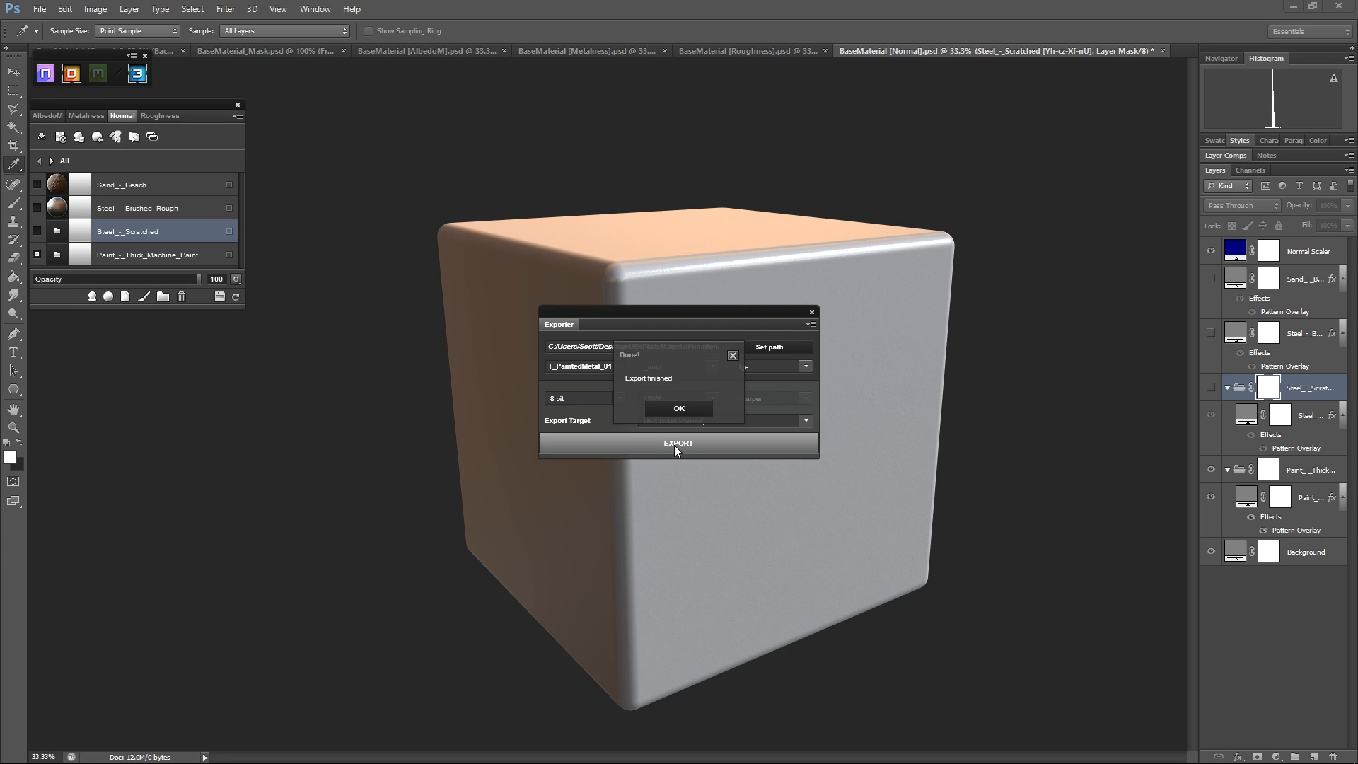
{"action": "left_click", "coordinate": [675, 408]}
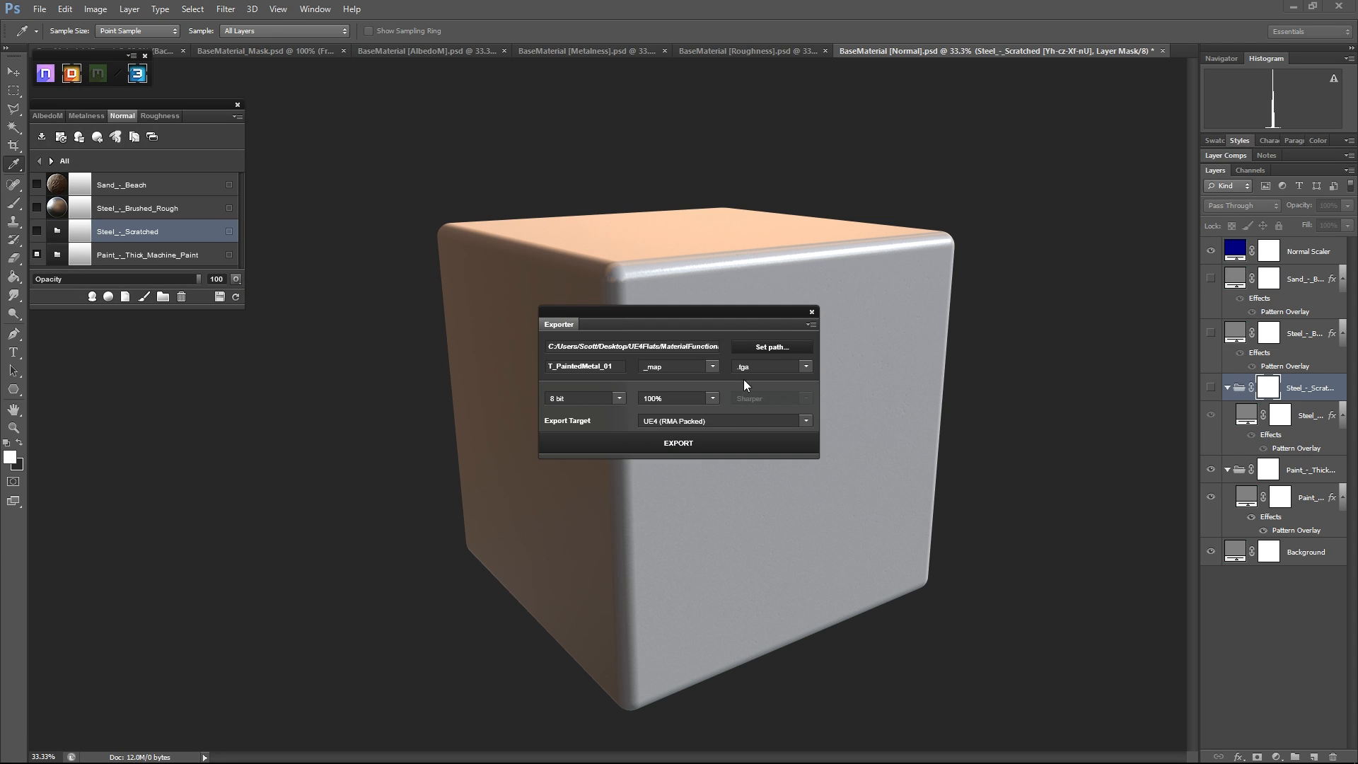
- Close the exporter and the 3D preview, and save and close the base material project
{"action": "left_click", "coordinate": [811, 312]}
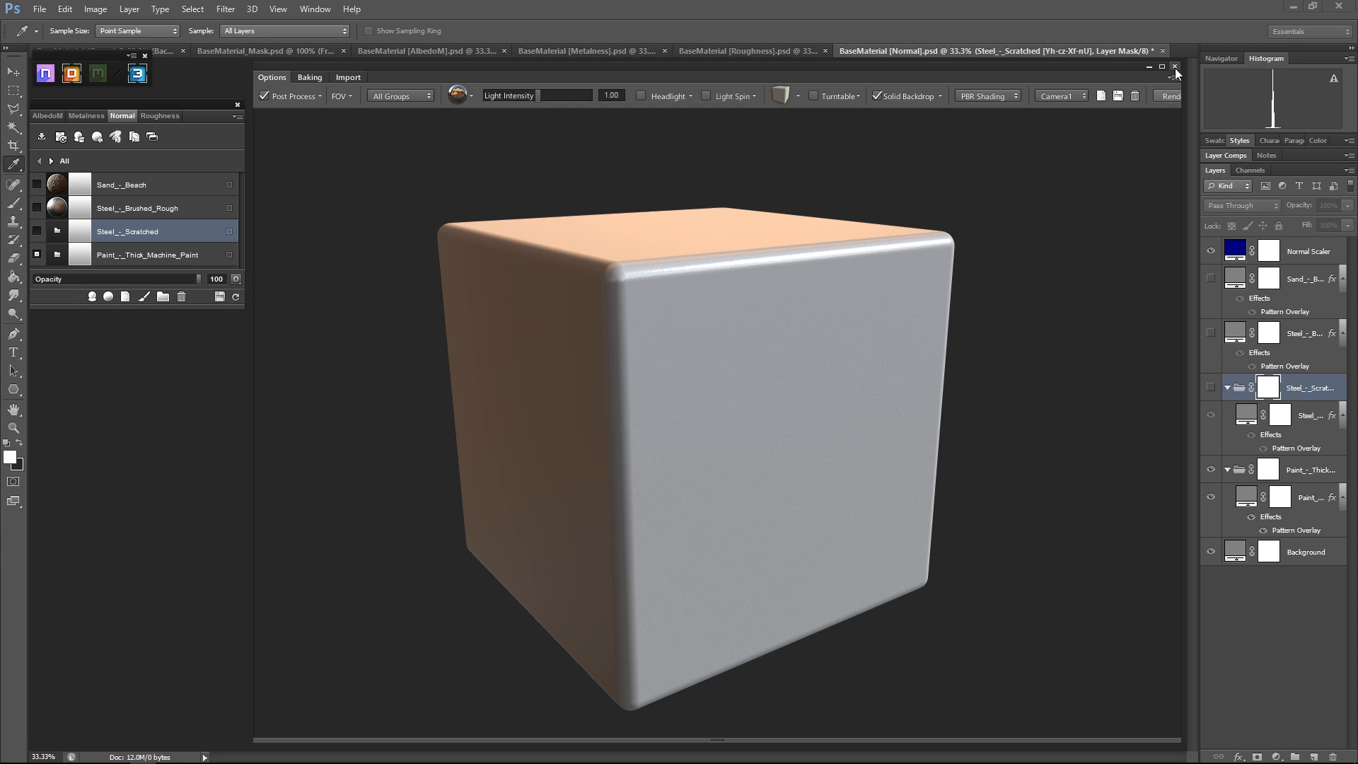
{"action": "left_click", "coordinate": [1174, 68]}
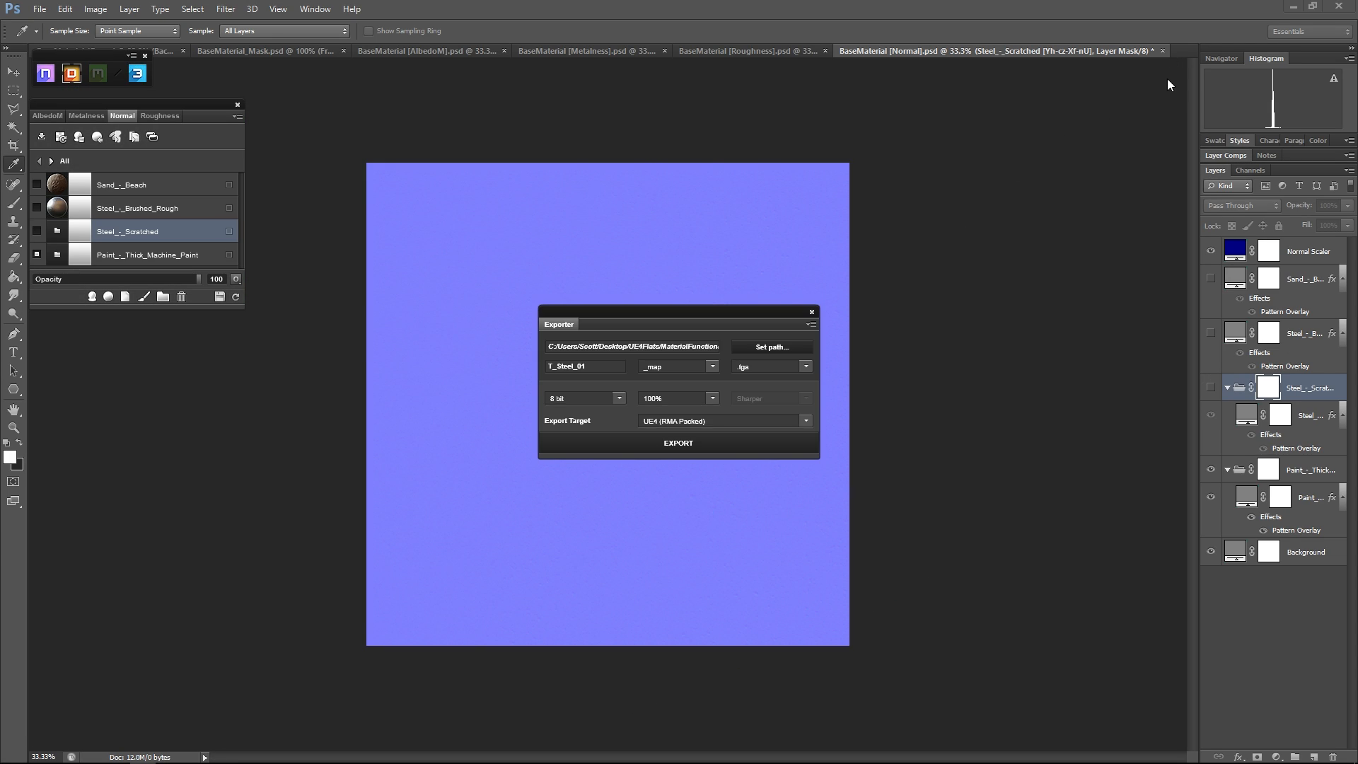
{"action": "left_click", "coordinate": [812, 312]}
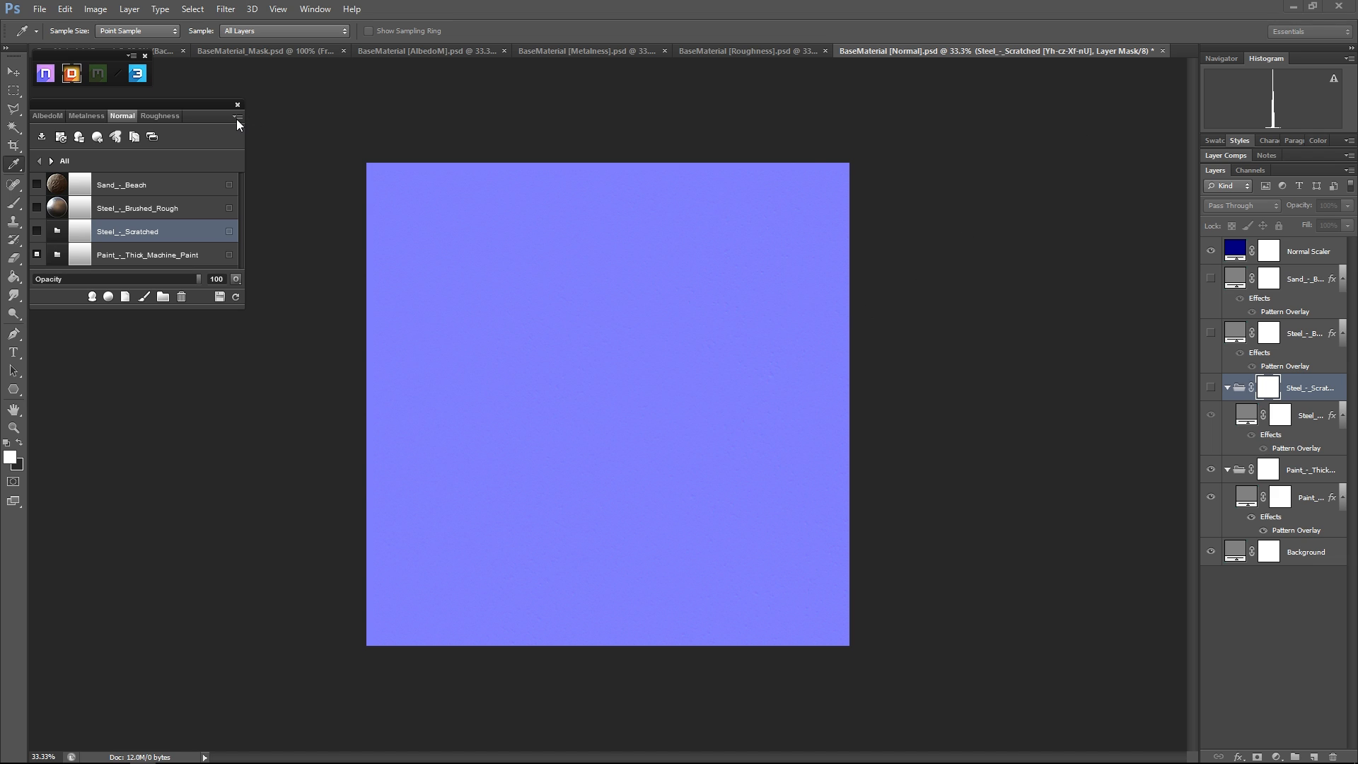
{"action": "left_click", "coordinate": [236, 121]}
{"action": "left_click", "coordinate": [178, 195]}
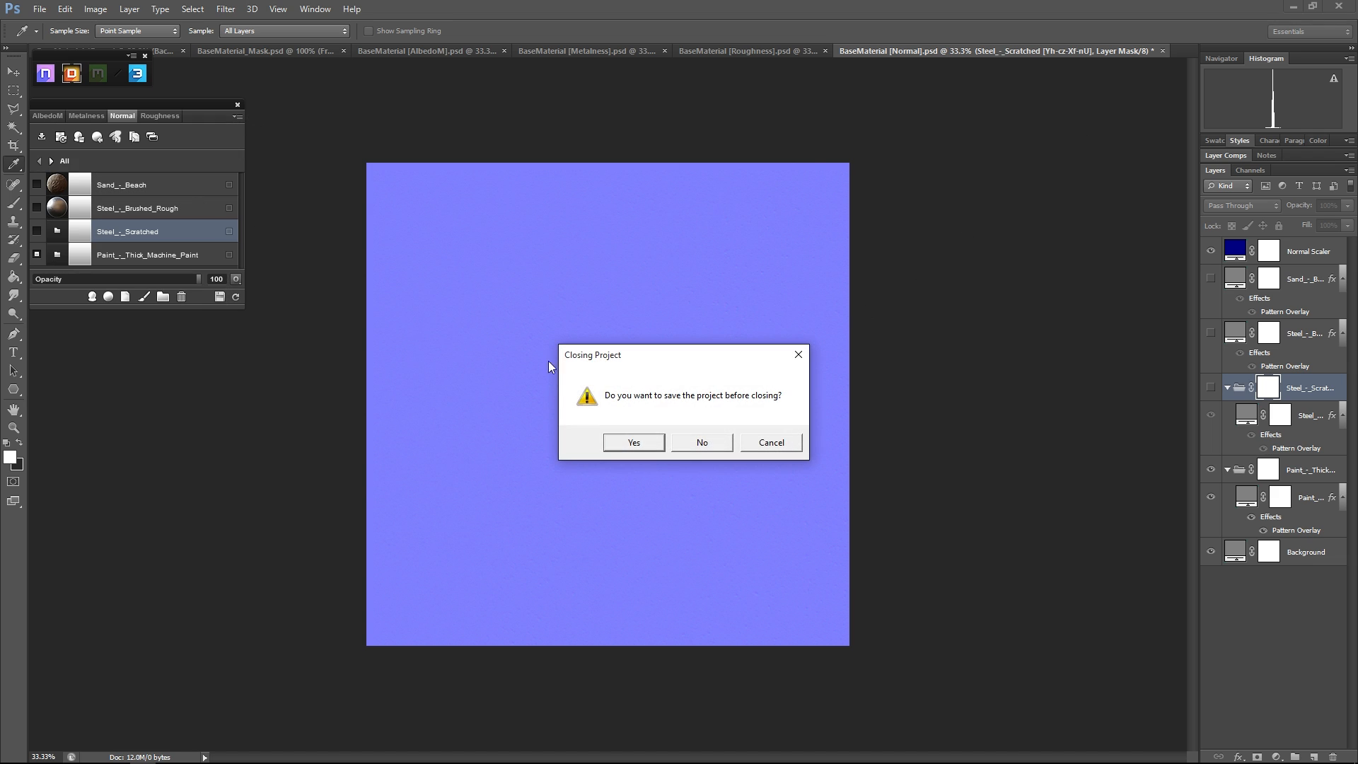
{"action": "left_click", "coordinate": [613, 443]}
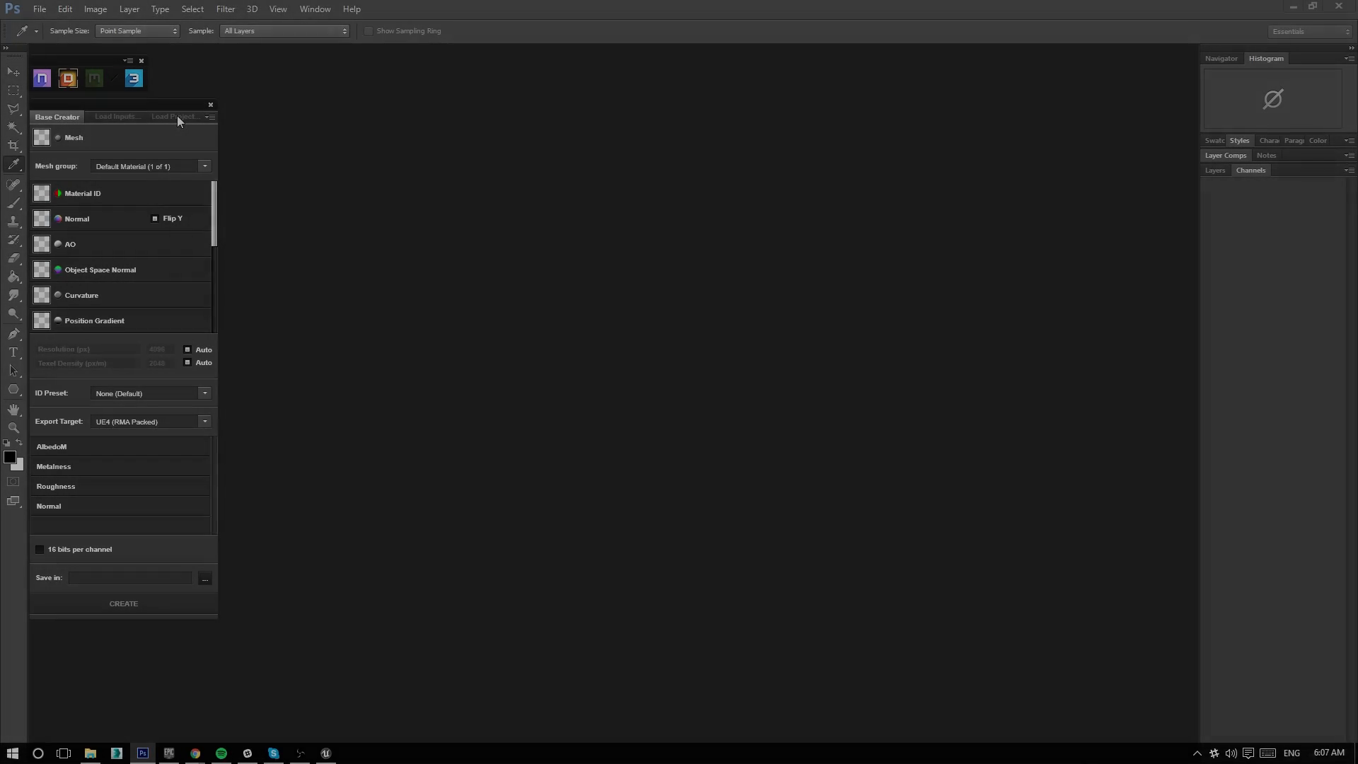
- Load Project.xml from the TDrill0103 folder and show all of its top-level layers in an enlarged layer list
{"action": "left_click", "coordinate": [177, 116]}
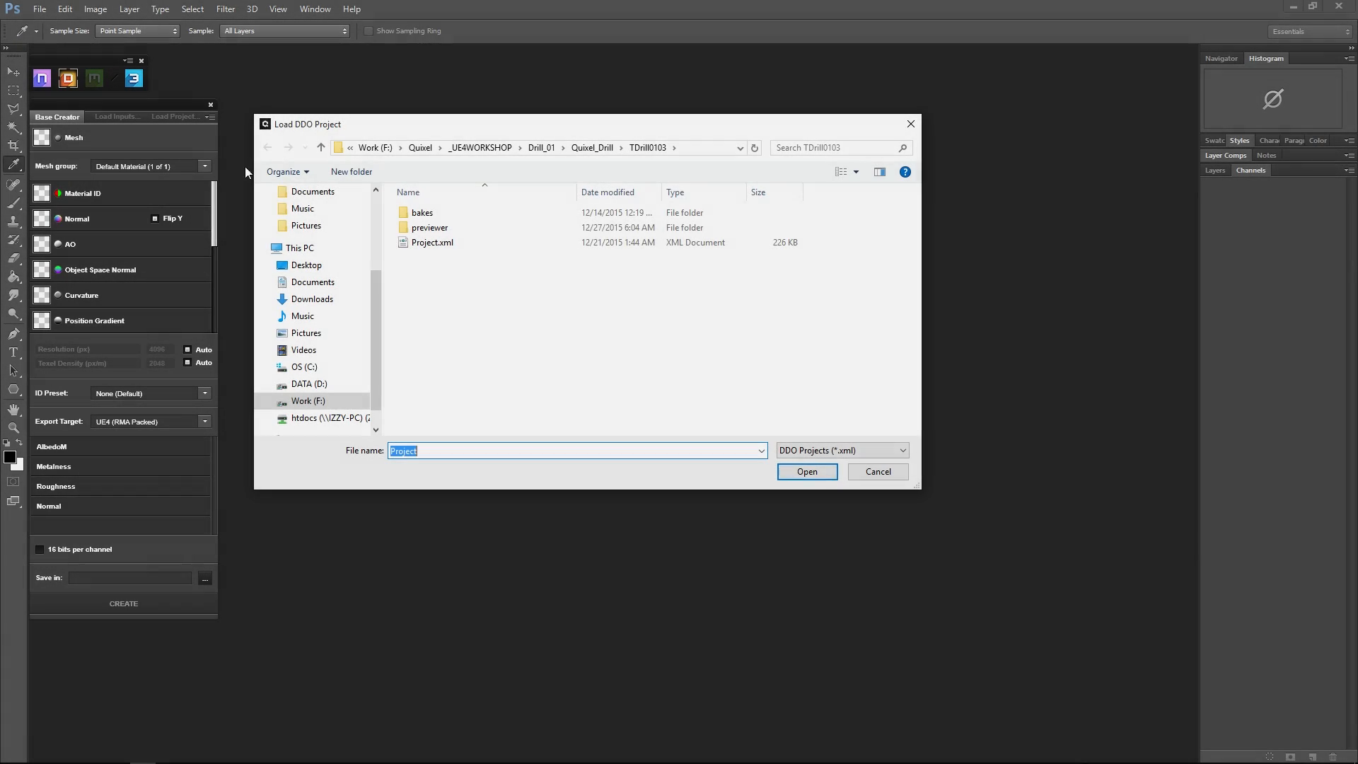
{"action": "double_click", "coordinate": [415, 243]}
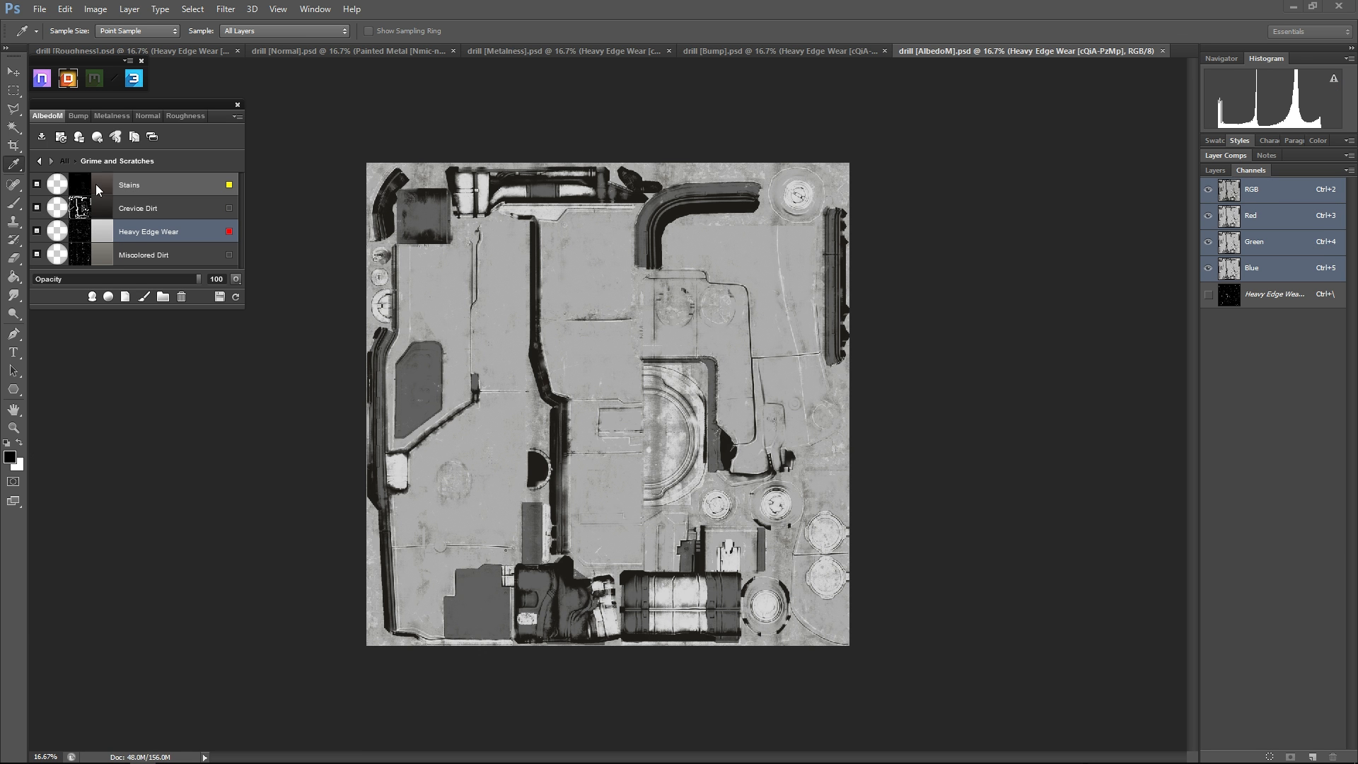
{"action": "left_click", "coordinate": [65, 162]}
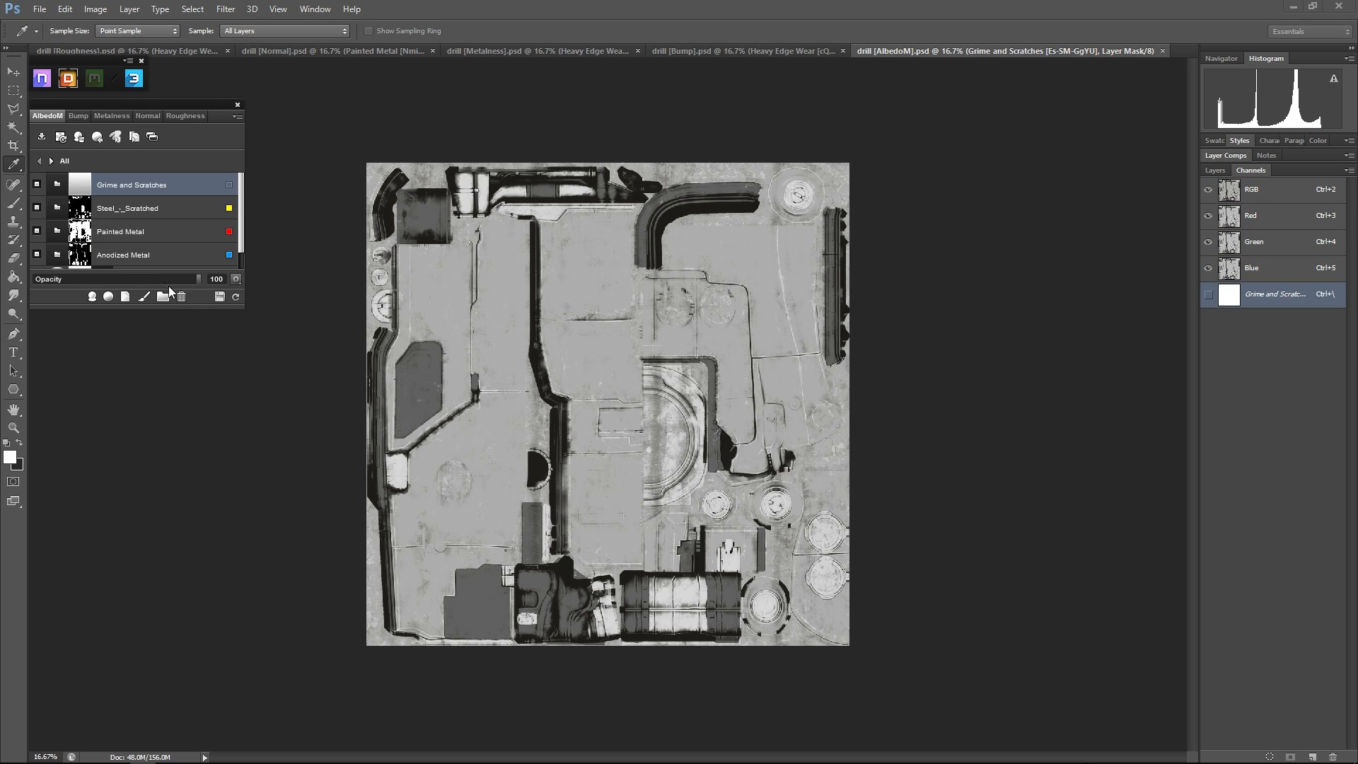
{"action": "left_click_drag", "start_coordinate": [192, 309], "coordinate": [193, 342]}
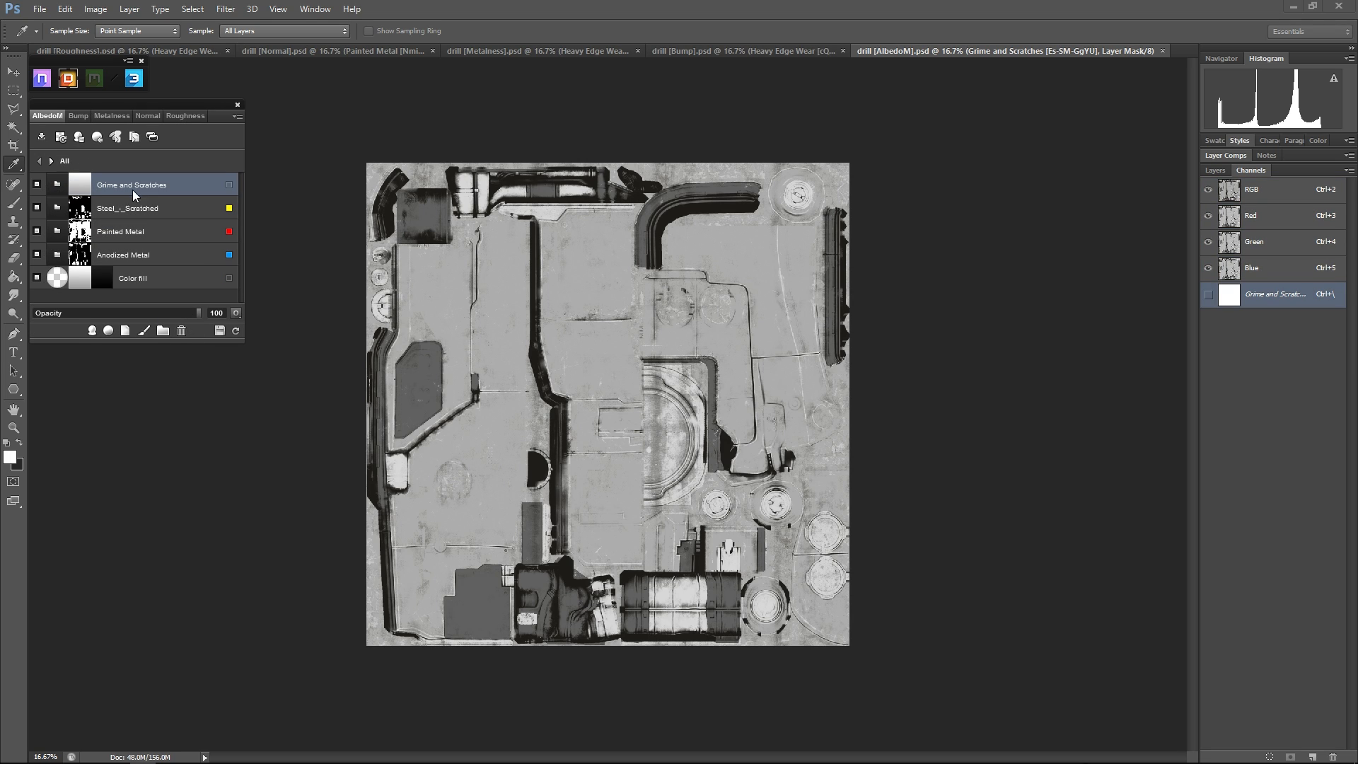
- Open the Grime and Scratches group and compare the Heavy Edge Wear layer across the metalness, roughness, albedo and bump maps
{"action": "left_click", "coordinate": [57, 185]}
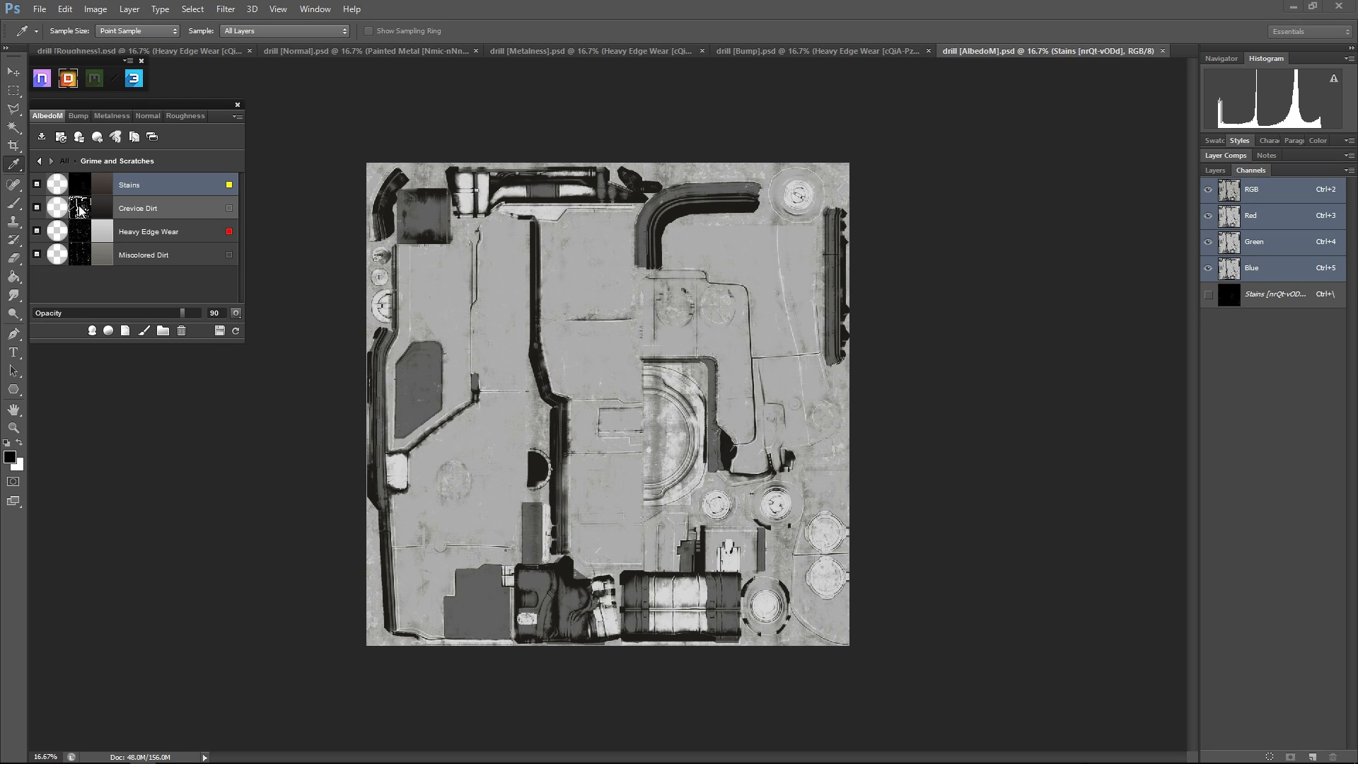
{"action": "left_click", "coordinate": [142, 231]}
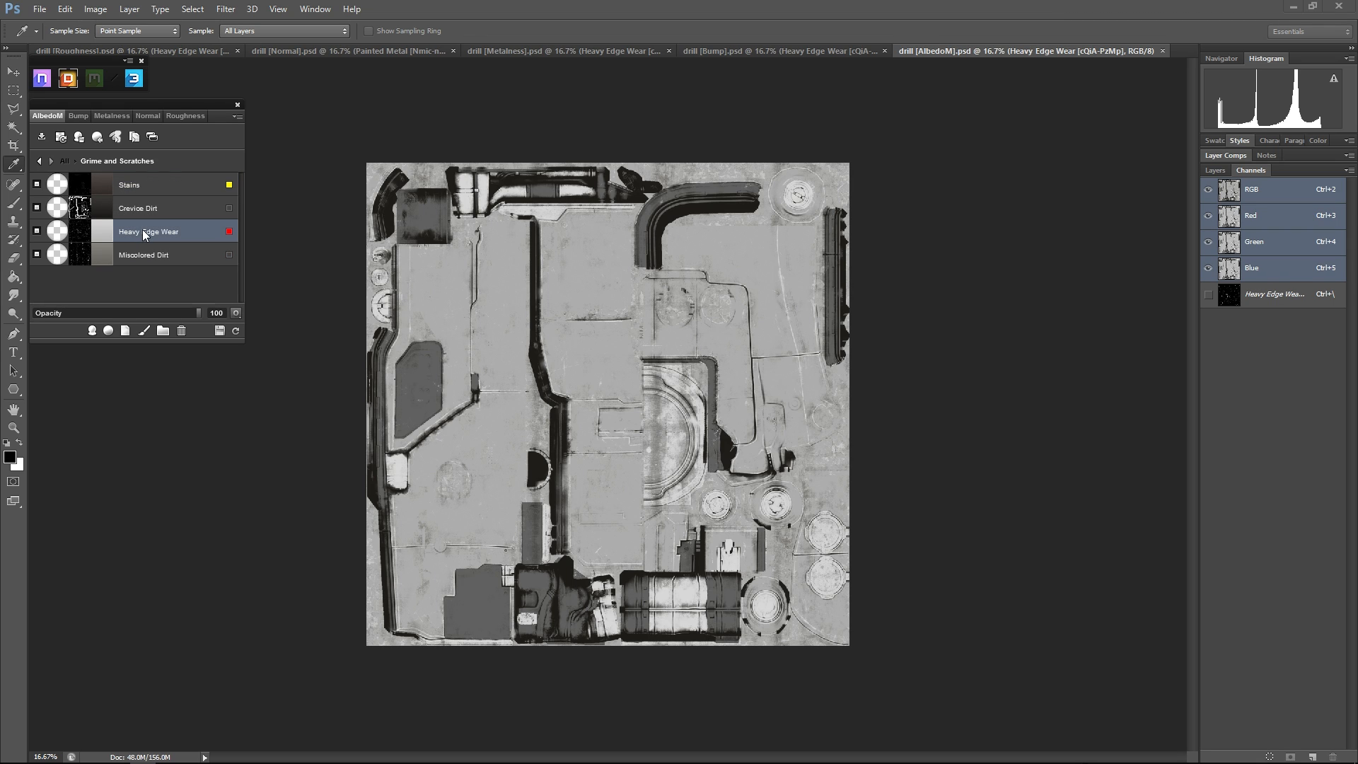
{"action": "left_click", "coordinate": [120, 117]}
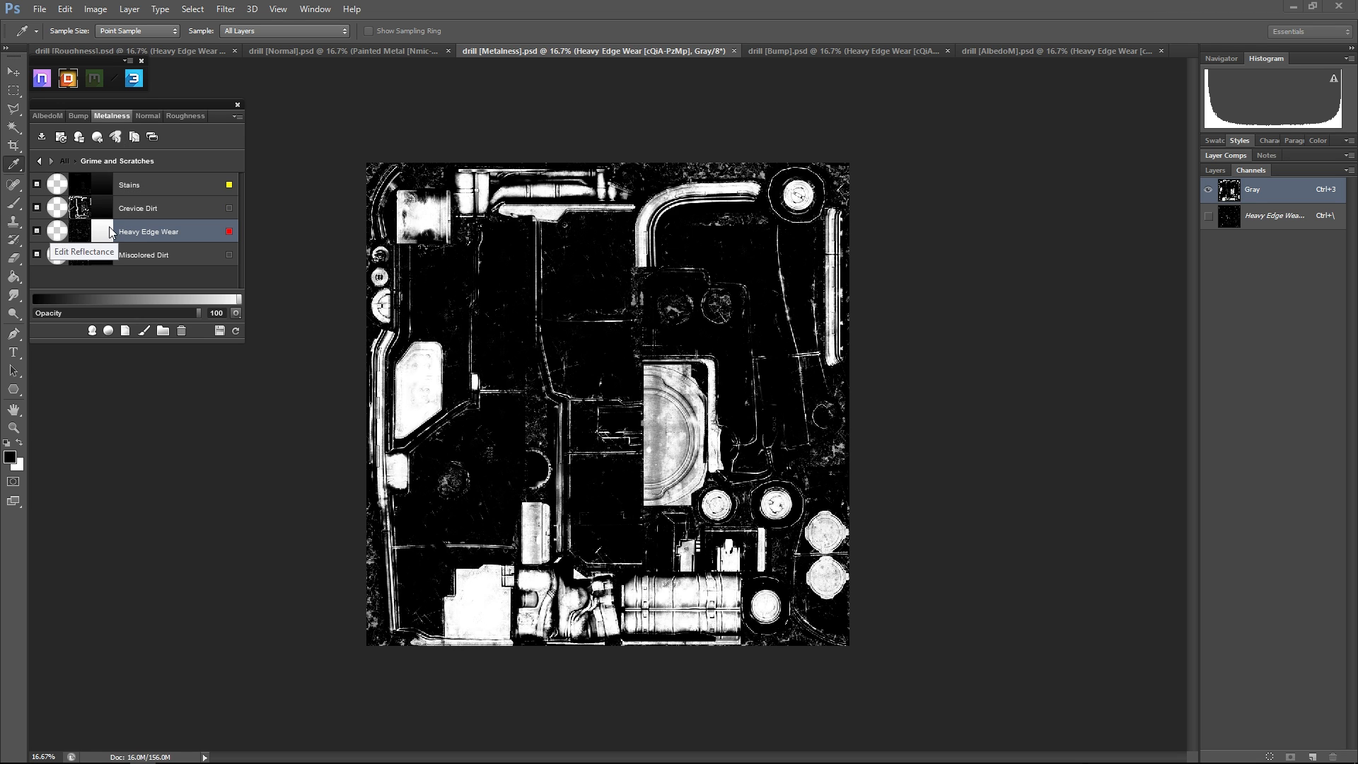
{"action": "left_click", "coordinate": [182, 117]}
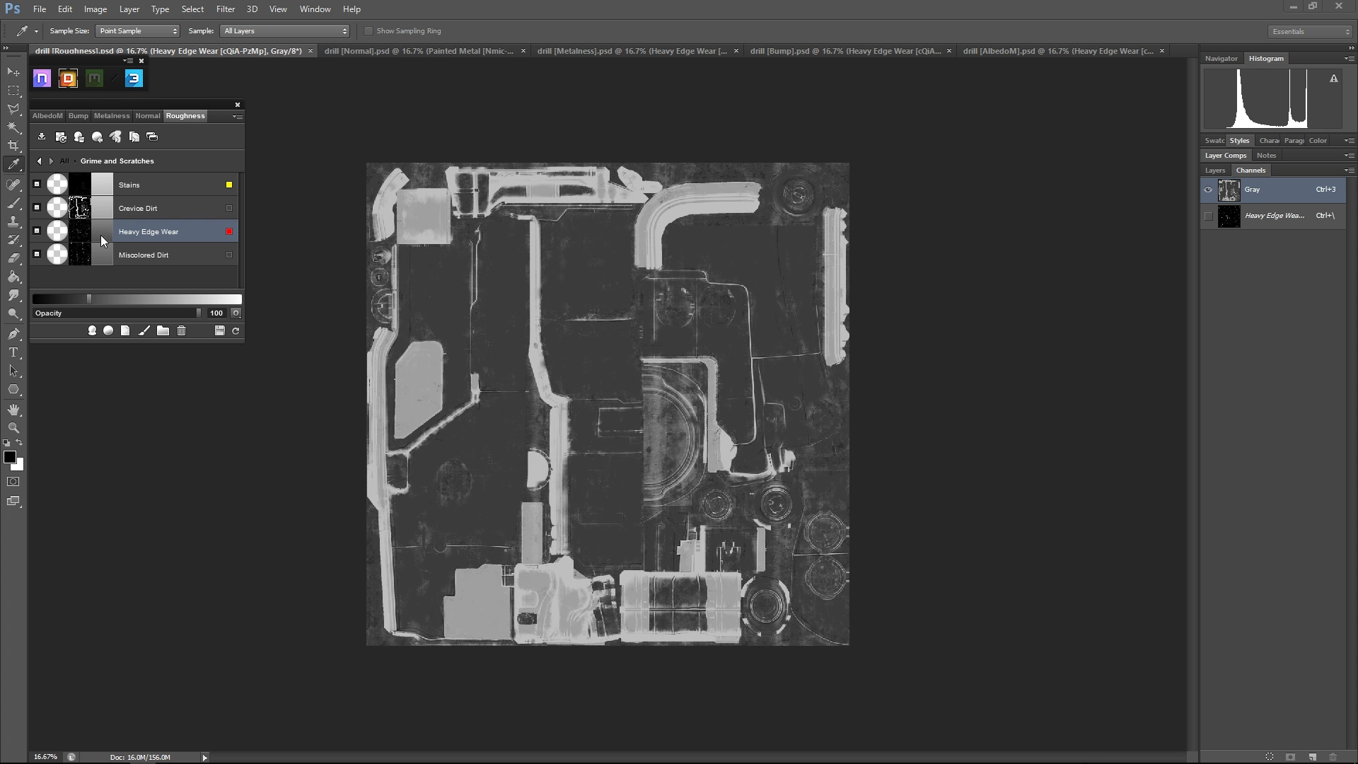
{"action": "left_click", "coordinate": [56, 116]}
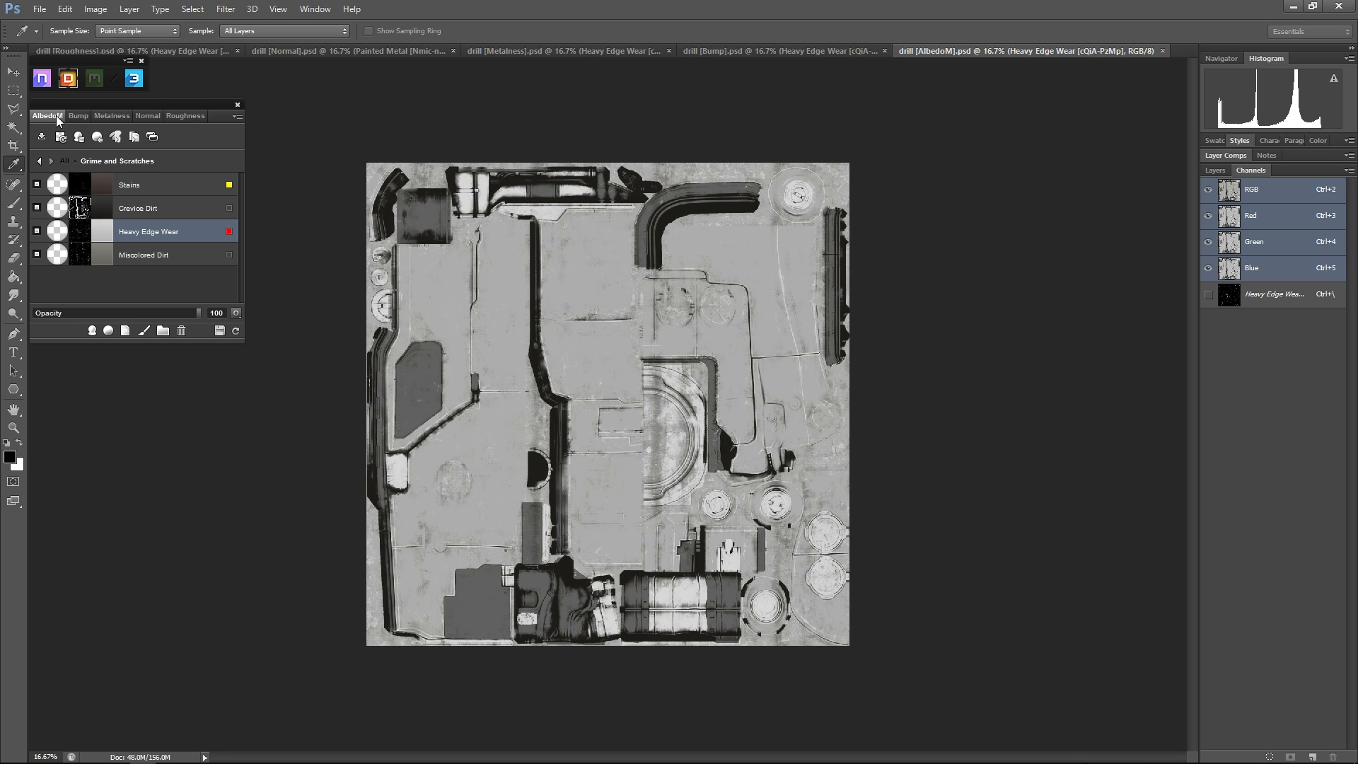
{"action": "left_click", "coordinate": [74, 118]}
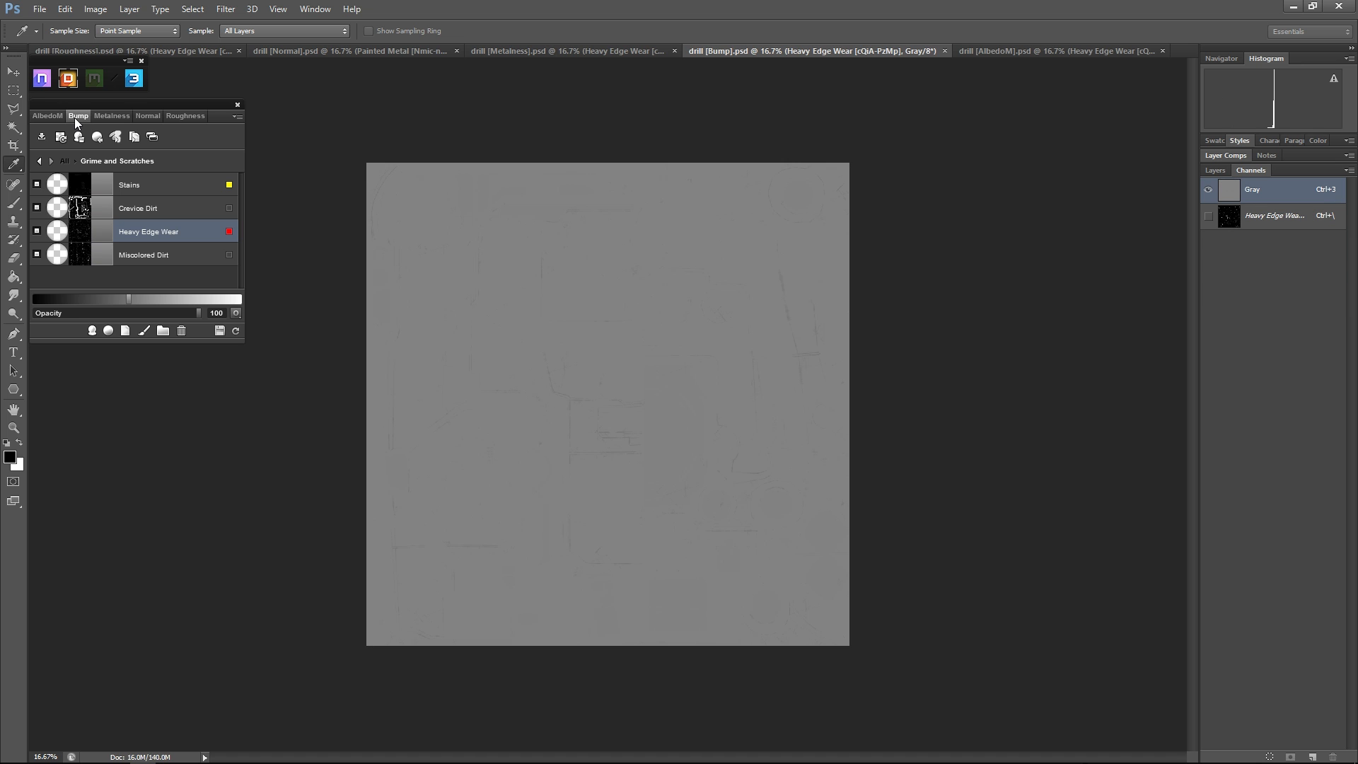
{"action": "left_click", "coordinate": [236, 117]}
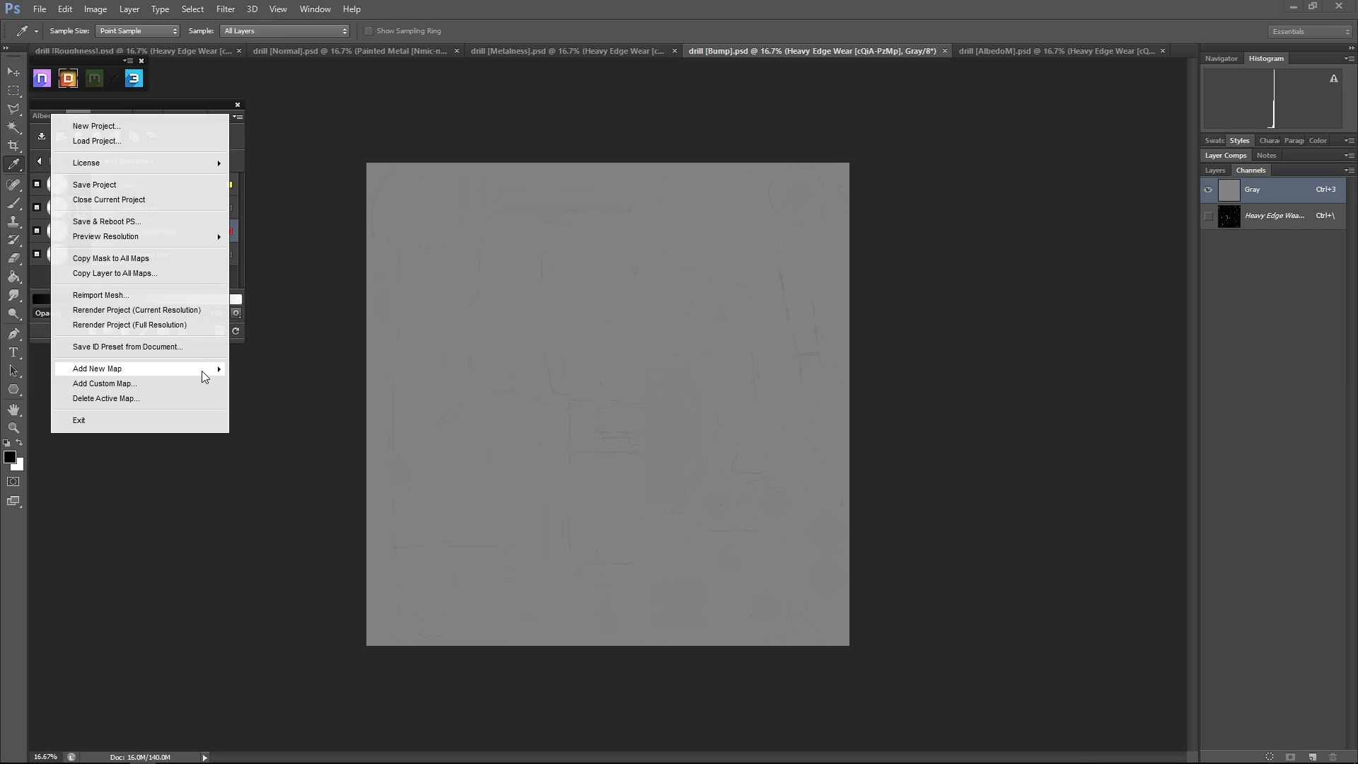
{"action": "mouse_move", "coordinate": [202, 370]}
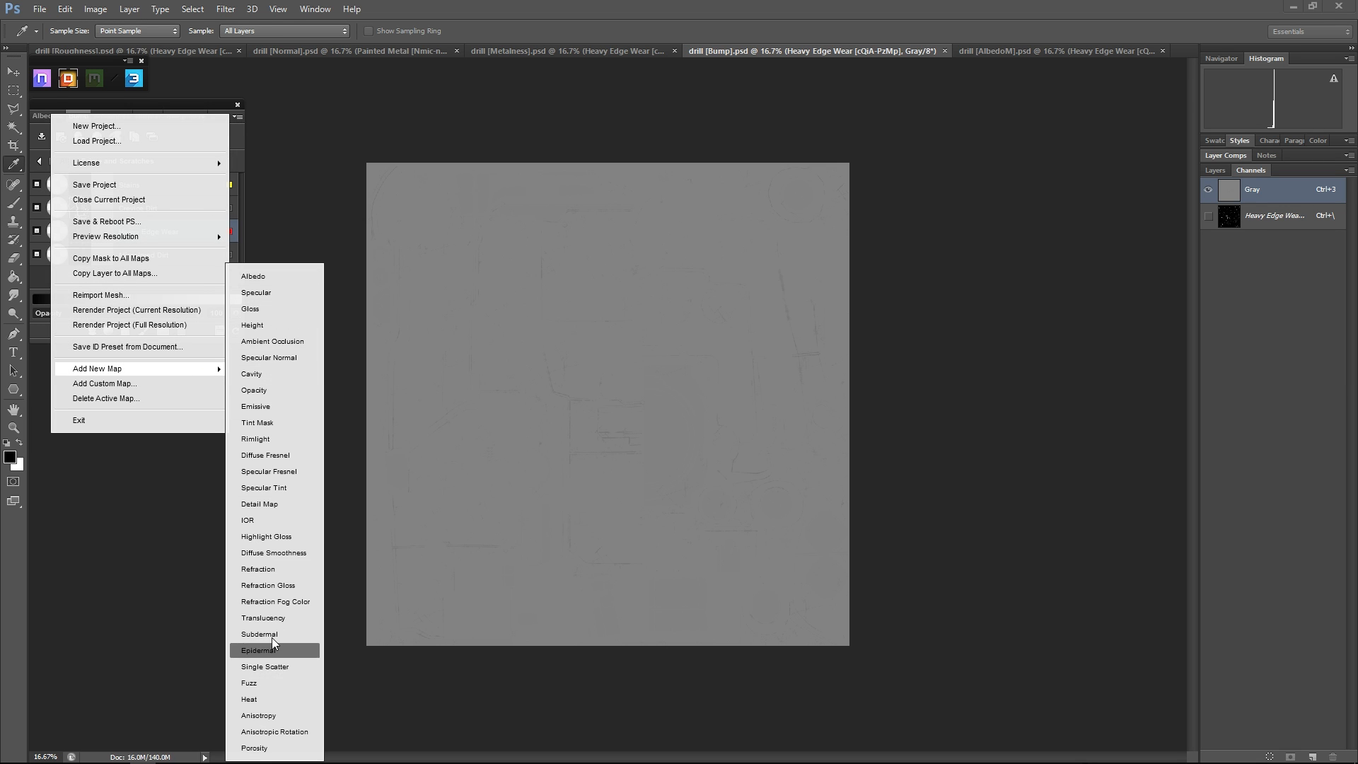
{"action": "left_click", "coordinate": [283, 203]}
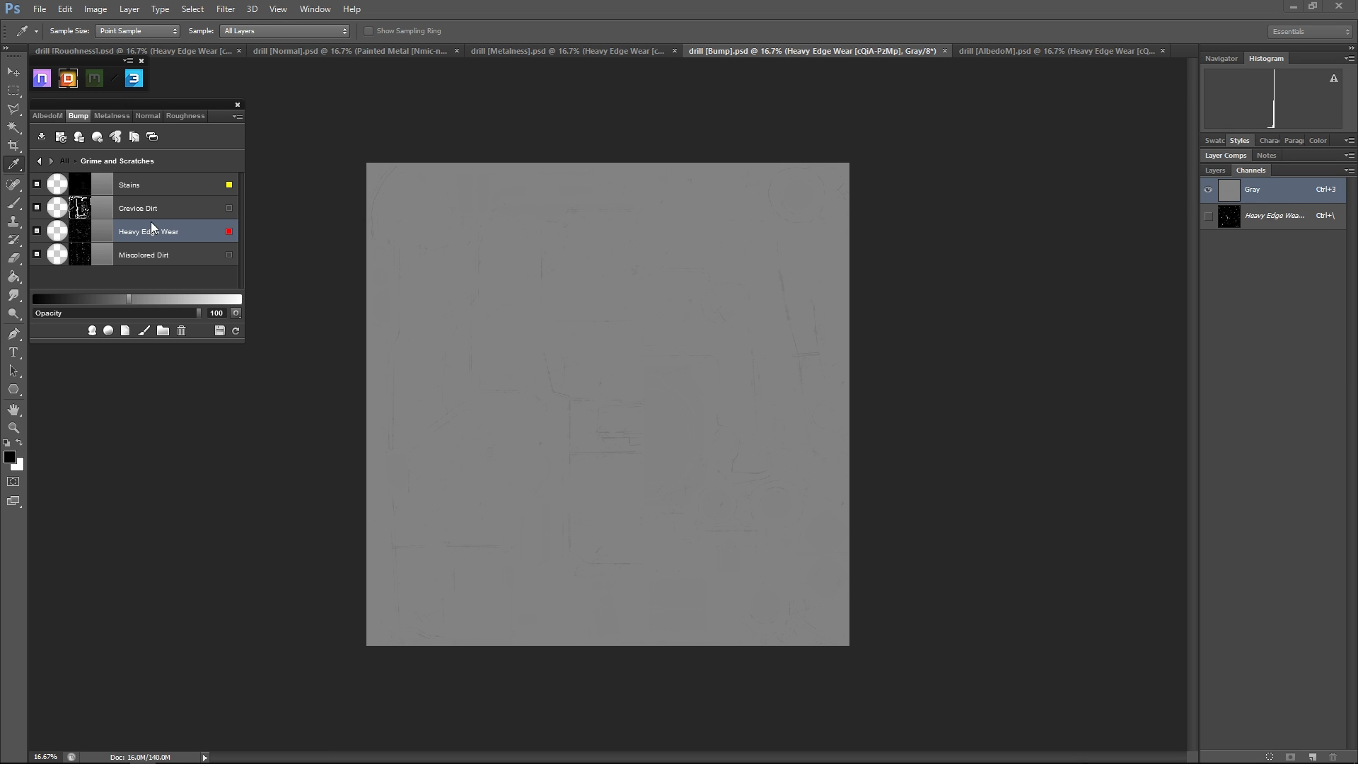
- Inspect the bump map close up and check the Heavy Edge Wear layer's bump color without changing it
{"action": "left_click", "coordinate": [13, 427]}
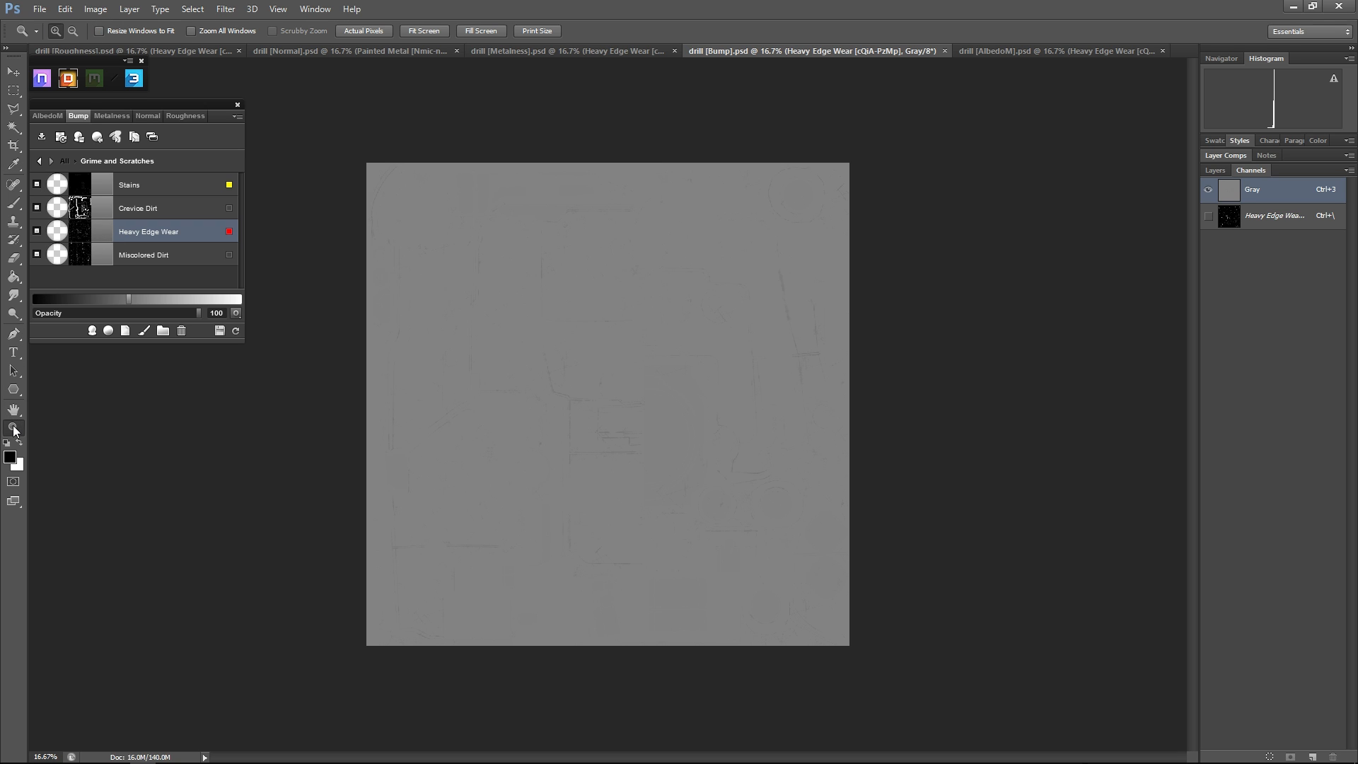
{"action": "left_click_drag", "start_coordinate": [460, 226], "coordinate": [675, 481]}
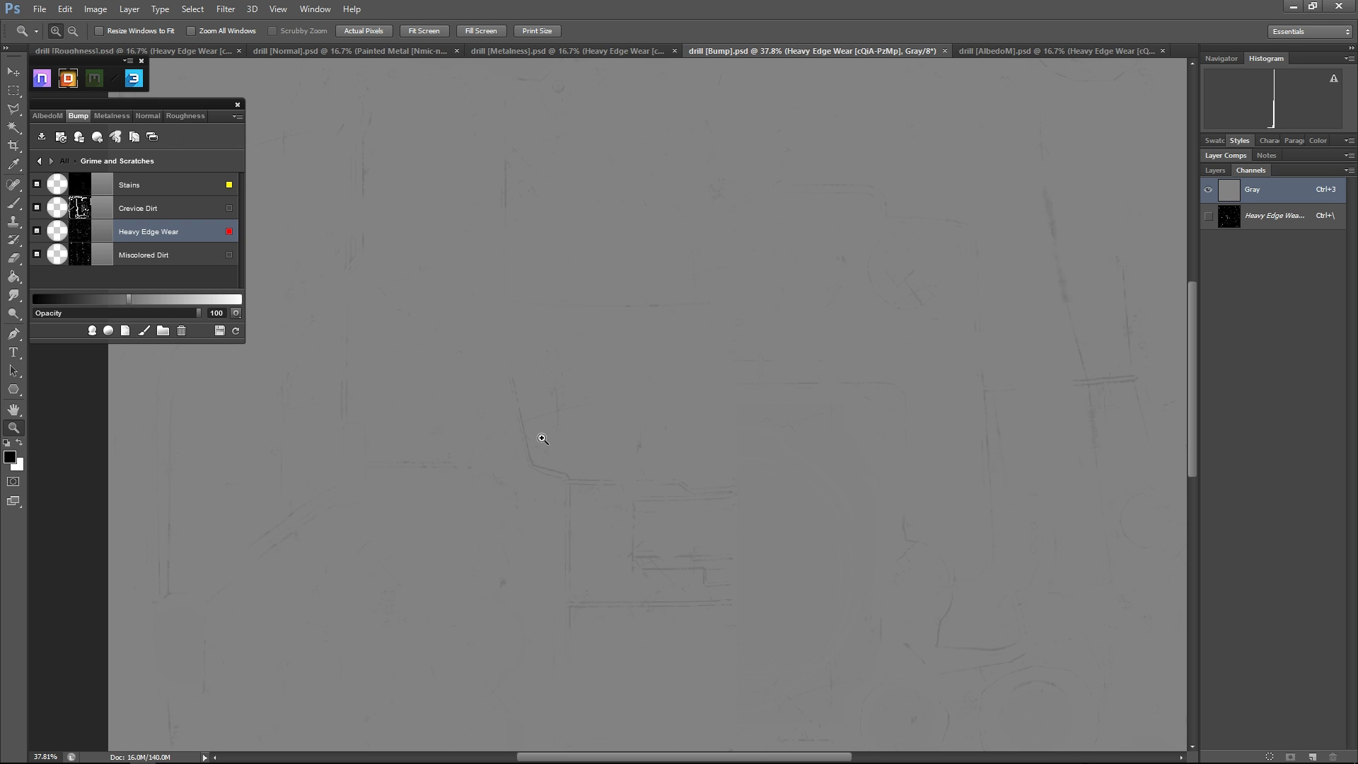
{"action": "key", "text": "i"}
{"action": "left_click", "coordinate": [104, 235]}
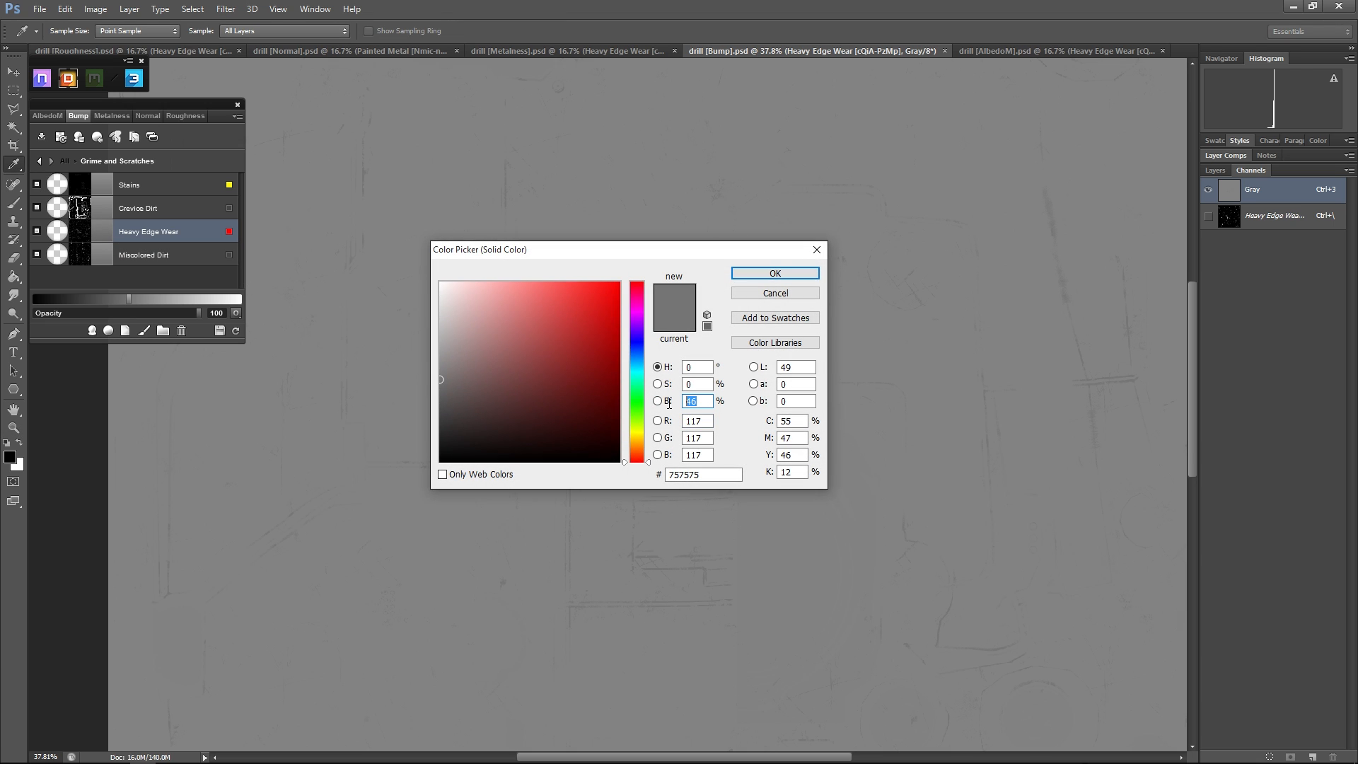
{"action": "left_click", "coordinate": [771, 296]}
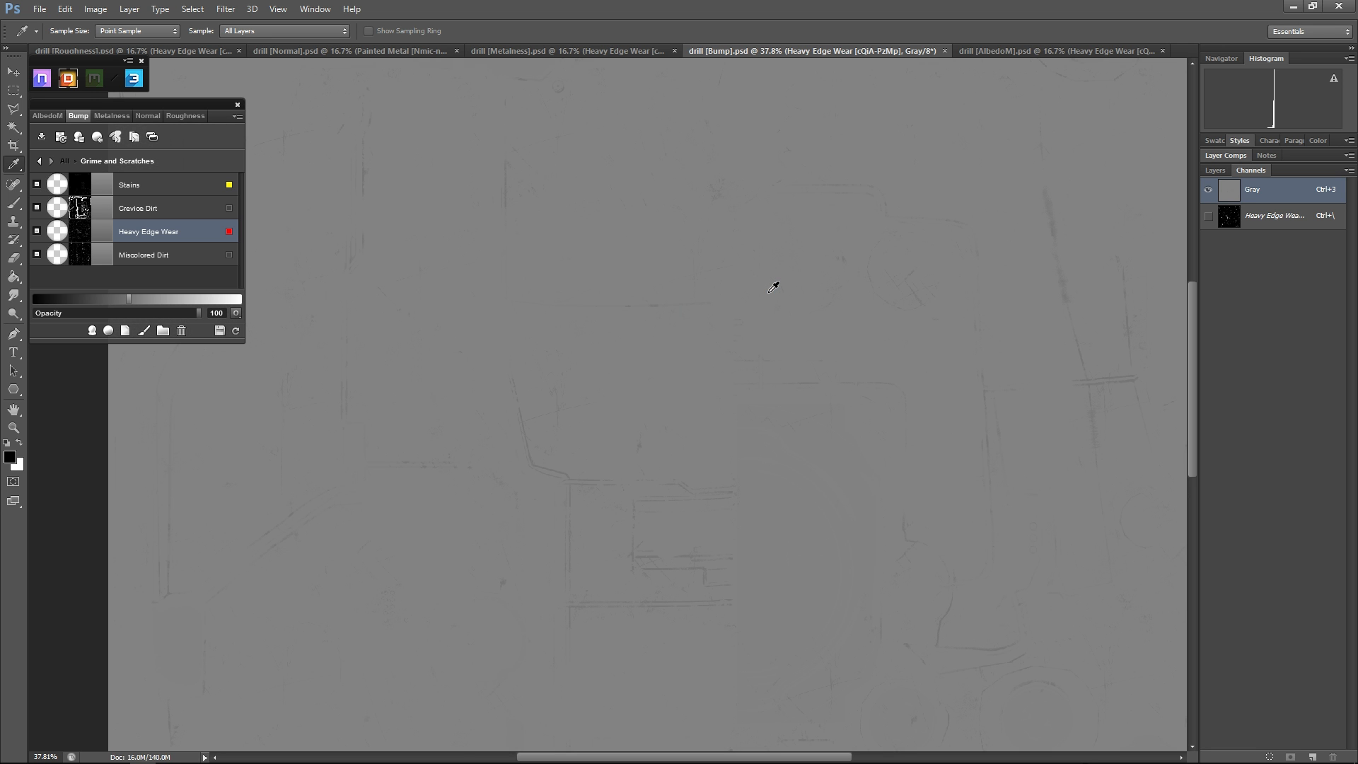
- Open T_Drill_01_ID.tga from the Quixel_Drill folder, inspect its individual and combined color channels, and close it
{"action": "left_click", "coordinate": [39, 8]}
{"action": "left_click", "coordinate": [40, 37]}
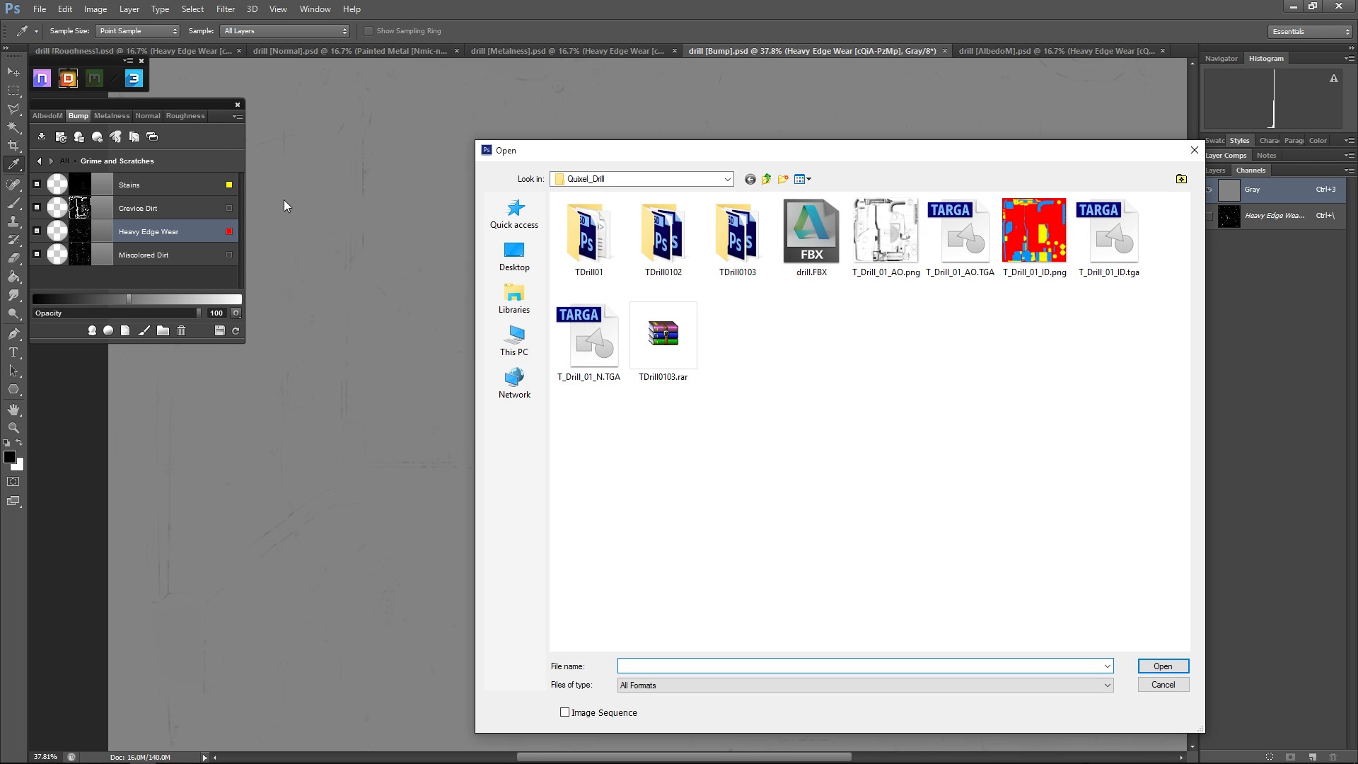
{"action": "double_click", "coordinate": [1104, 258]}
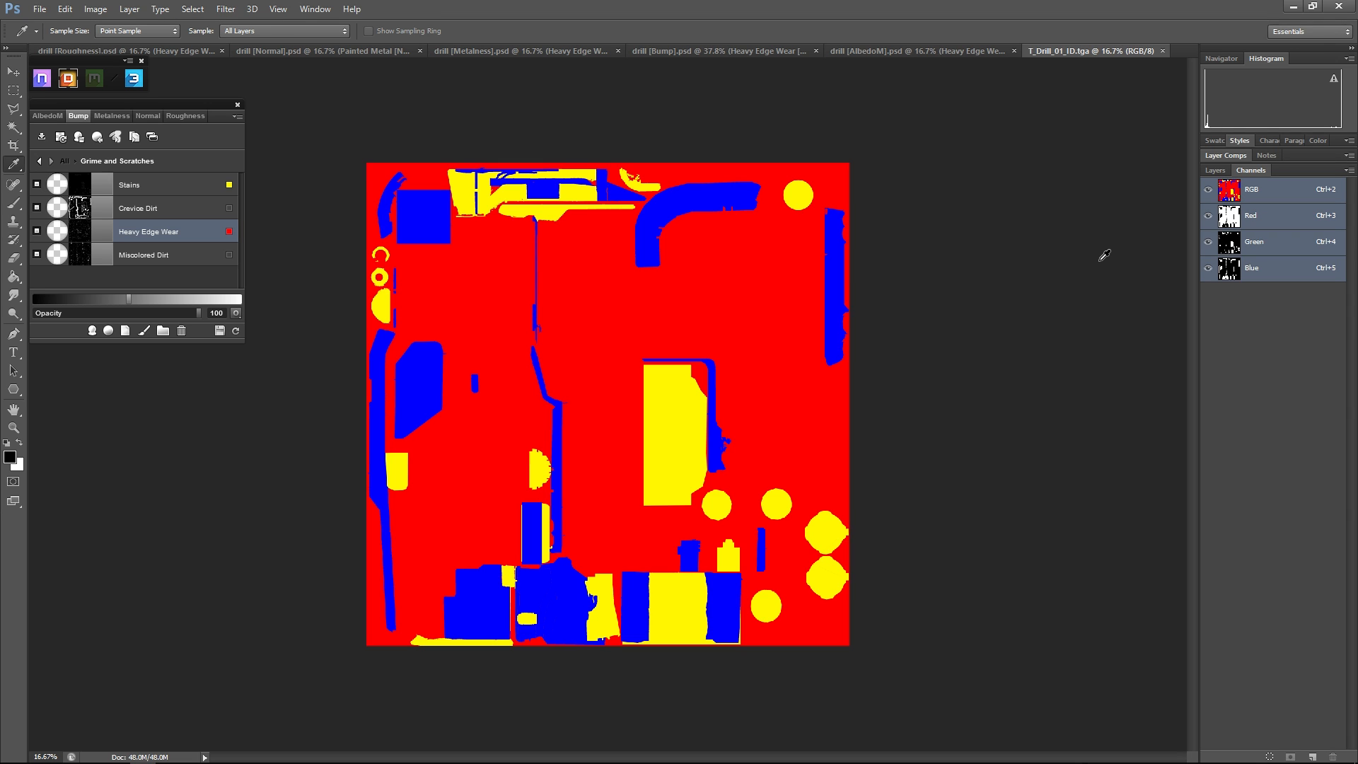
{"action": "left_click", "coordinate": [1257, 223]}
{"action": "left_click", "coordinate": [1259, 248]}
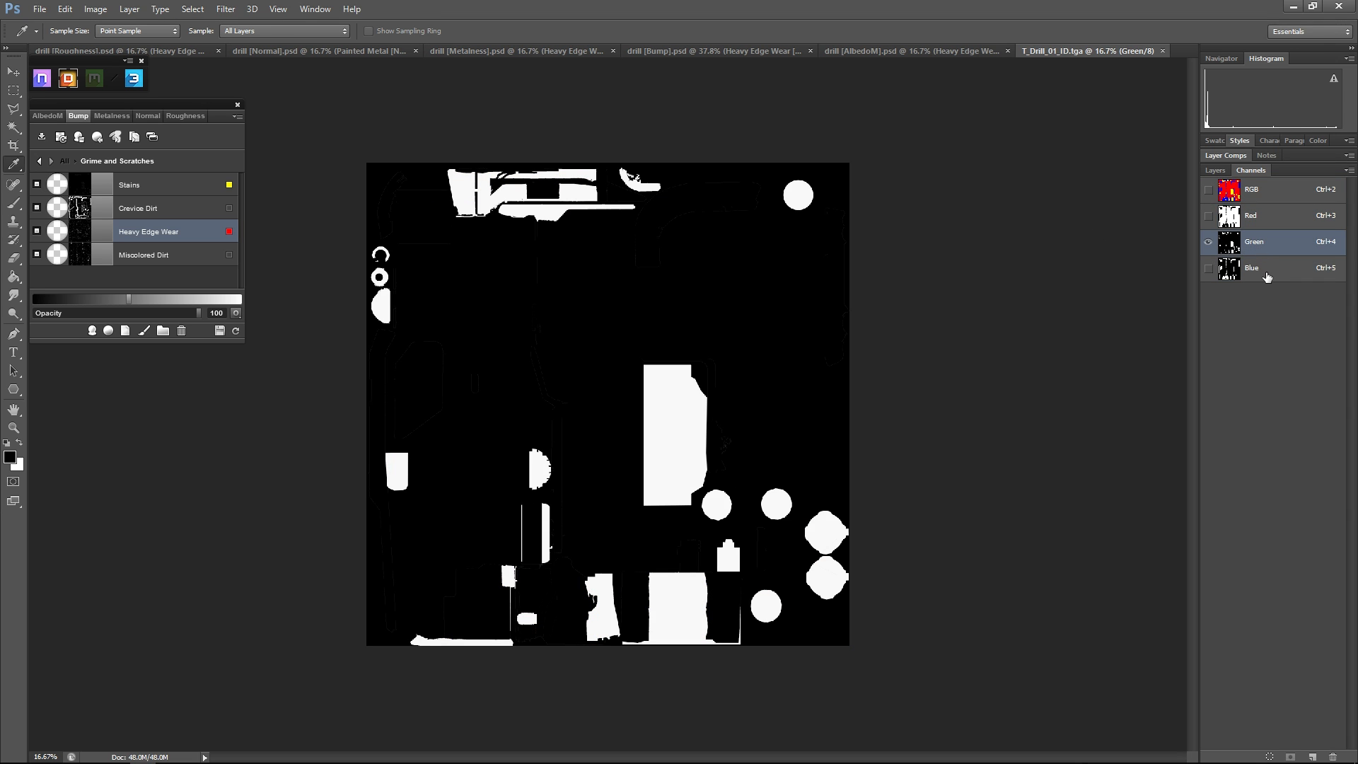
{"action": "left_click", "coordinate": [1266, 276]}
{"action": "left_click", "coordinate": [1259, 200]}
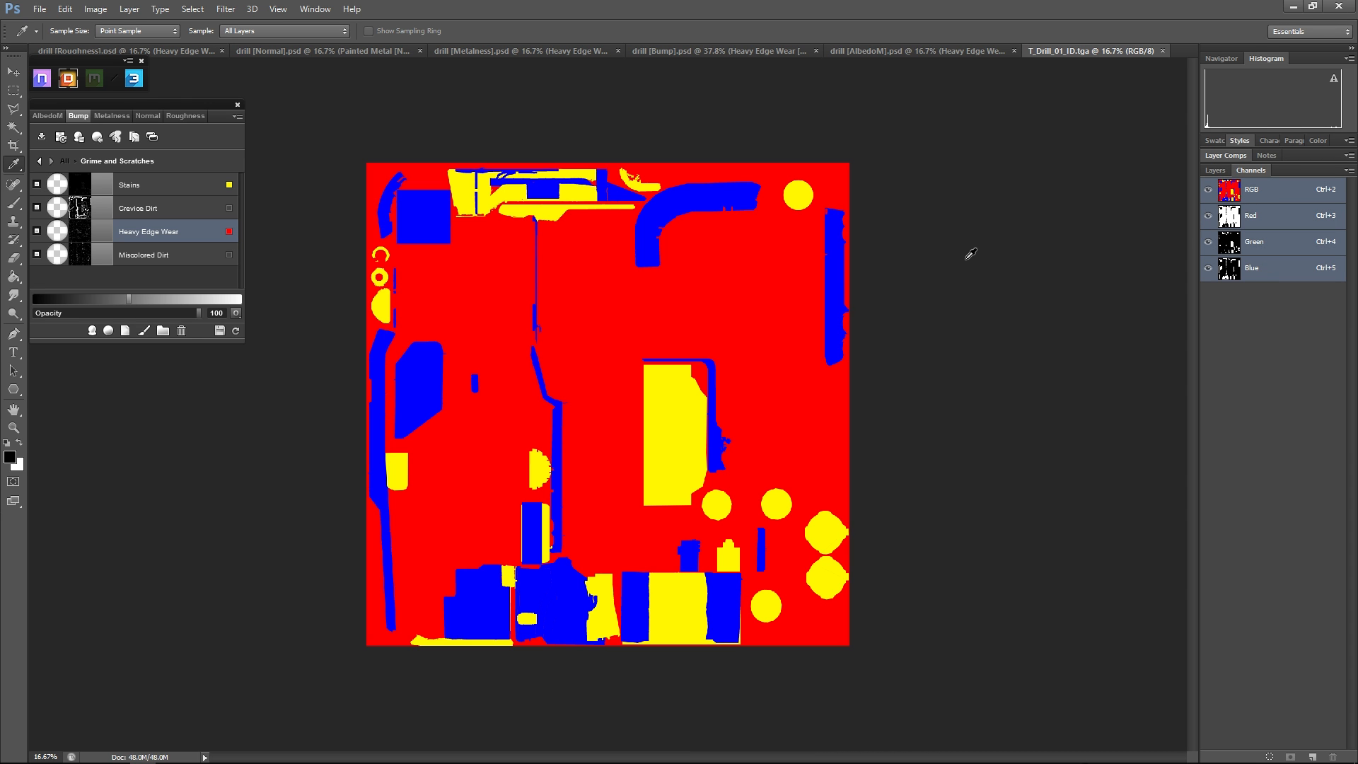
{"action": "key", "text": "ctrl+w"}
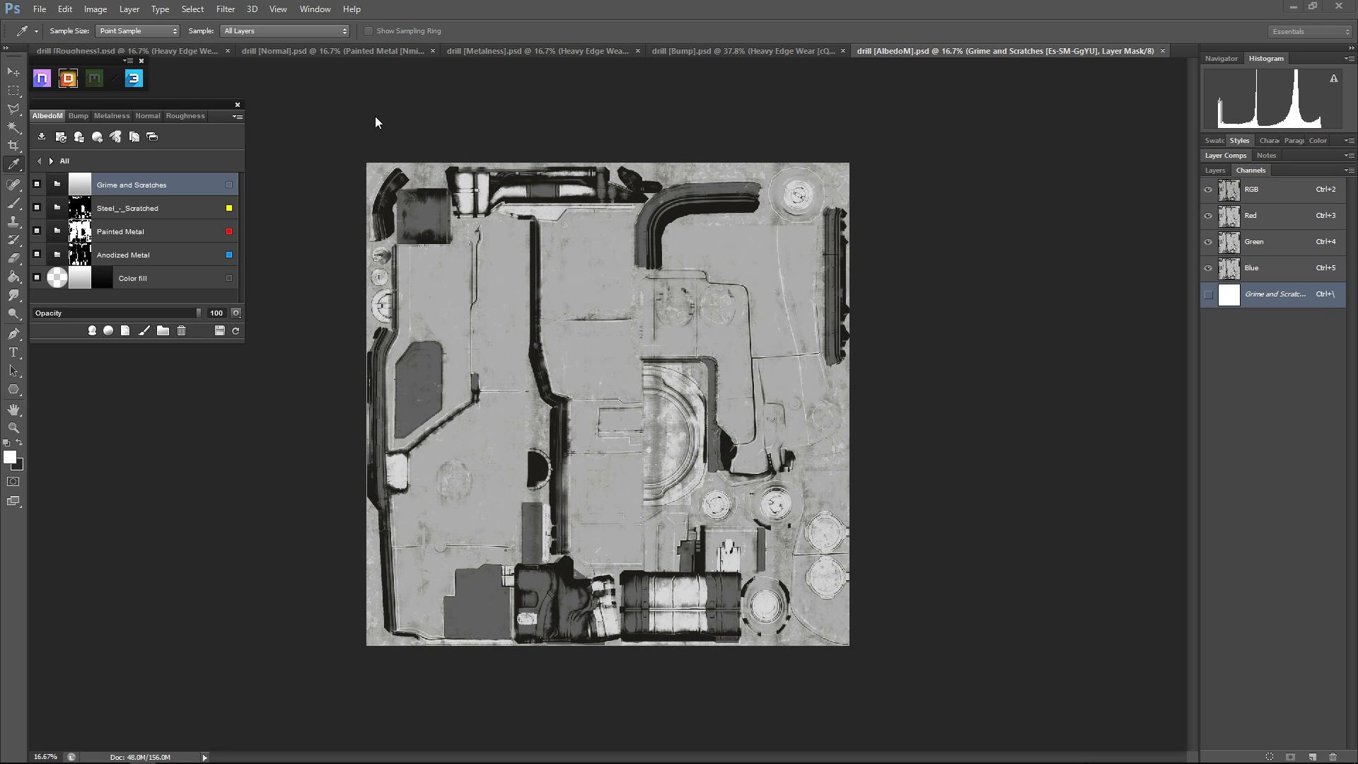
- Export the masks of all four Grime and Scratches layers together as an 8-bit TGA named T_Drill_01 Stains in the UE4Flats folder
{"action": "left_click", "coordinate": [60, 186]}
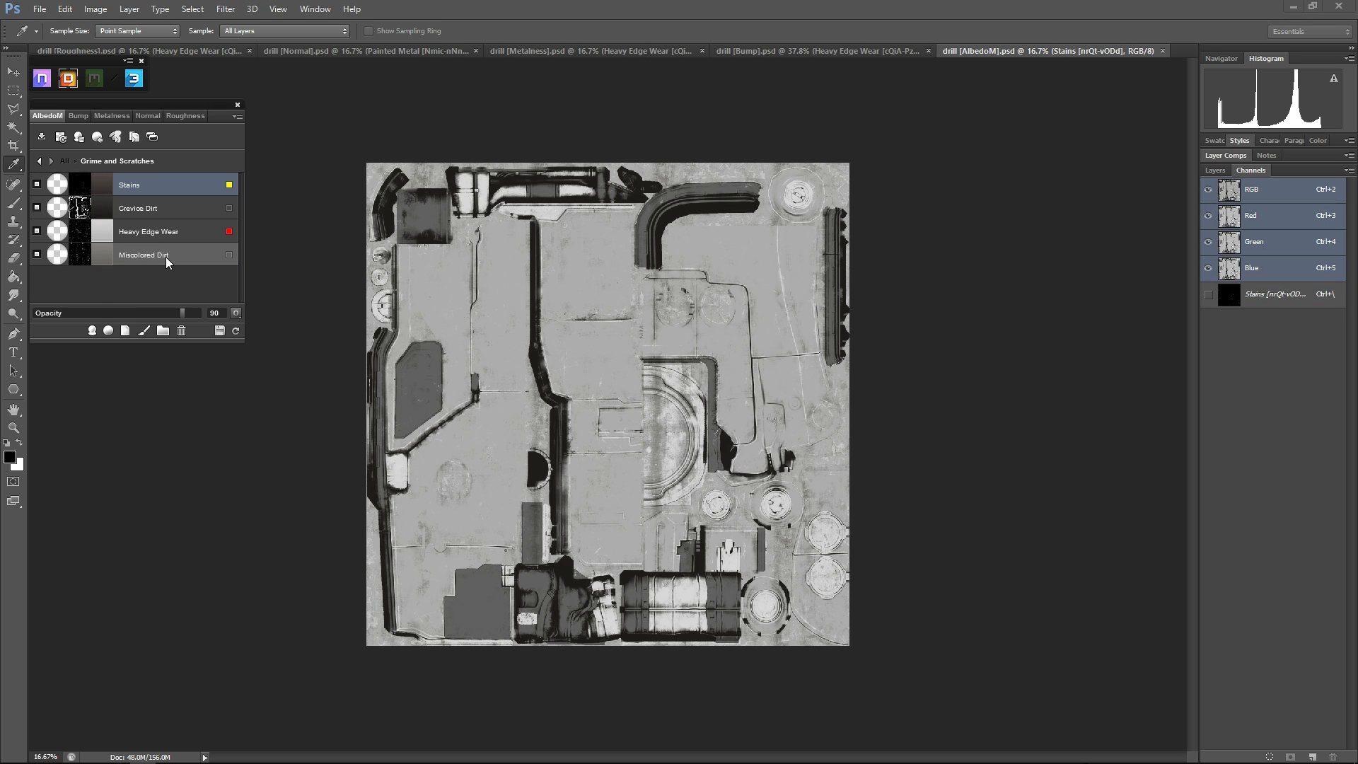
{"action": "left_click", "coordinate": [164, 259], "text": "shift"}
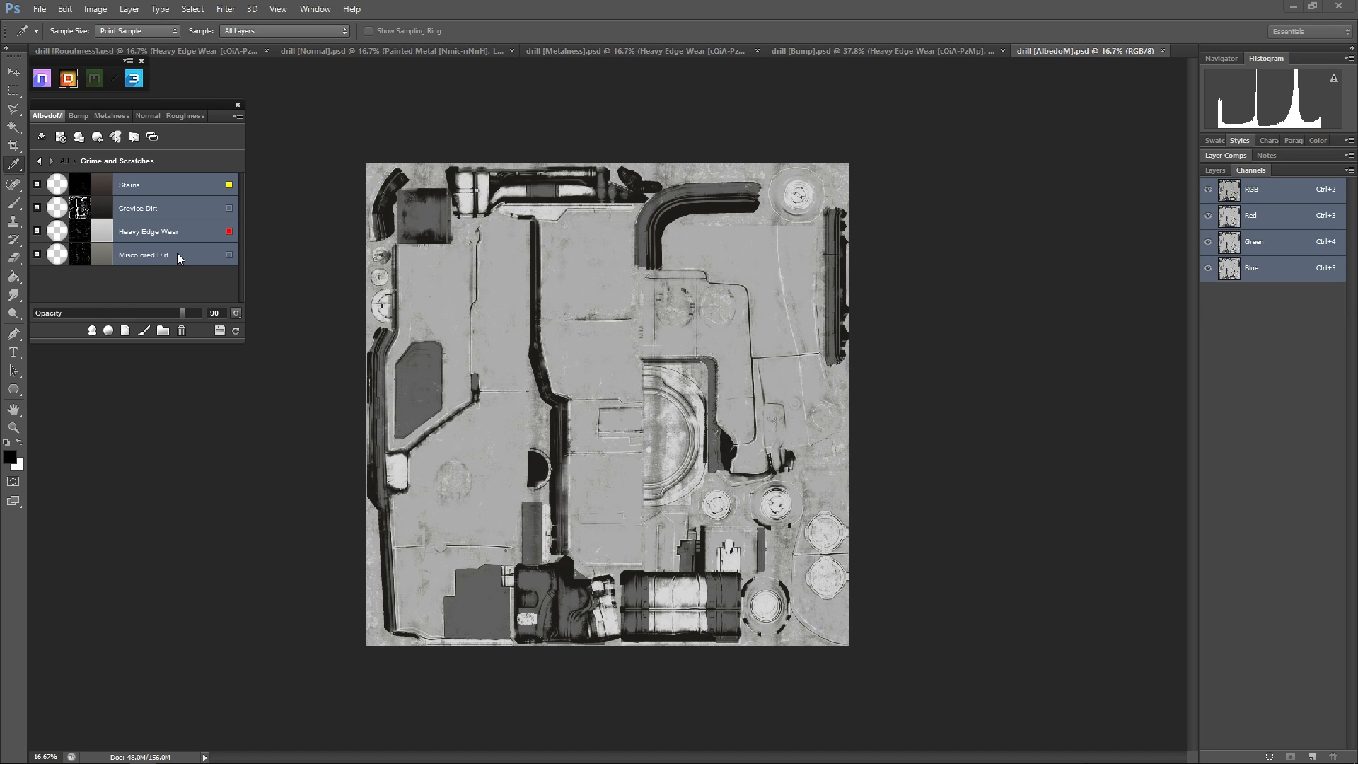
{"action": "right_click", "coordinate": [177, 252]}
{"action": "left_click", "coordinate": [123, 337]}
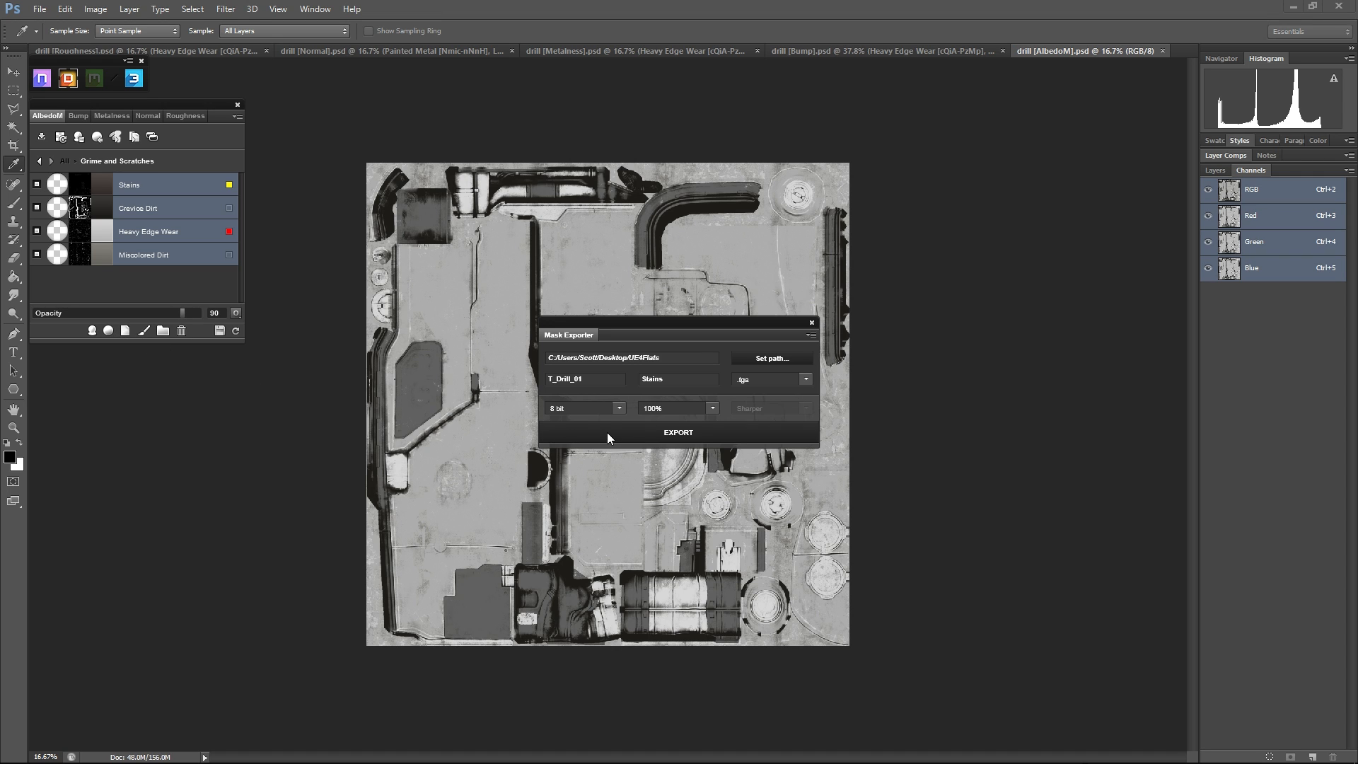
{"action": "left_click", "coordinate": [607, 434]}
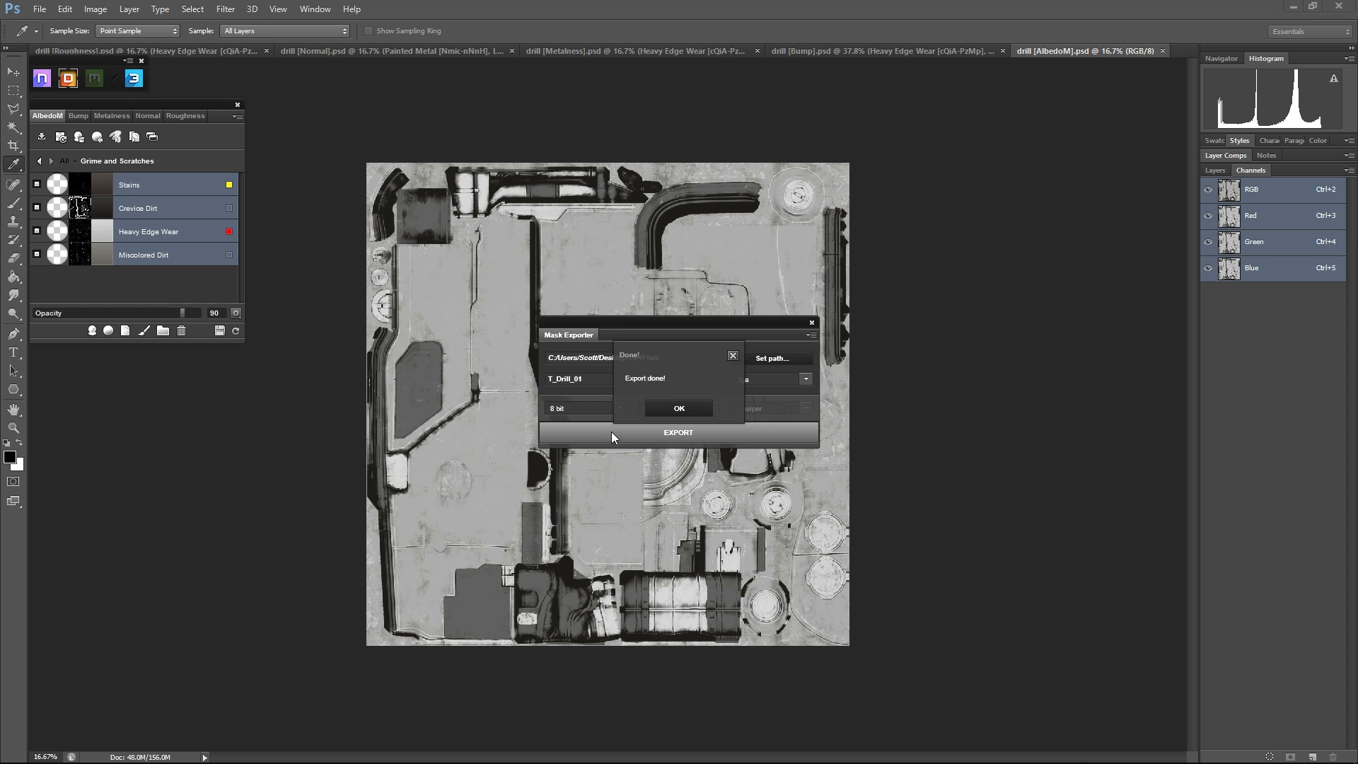
{"action": "left_click", "coordinate": [681, 408]}
{"action": "left_click", "coordinate": [811, 323]}
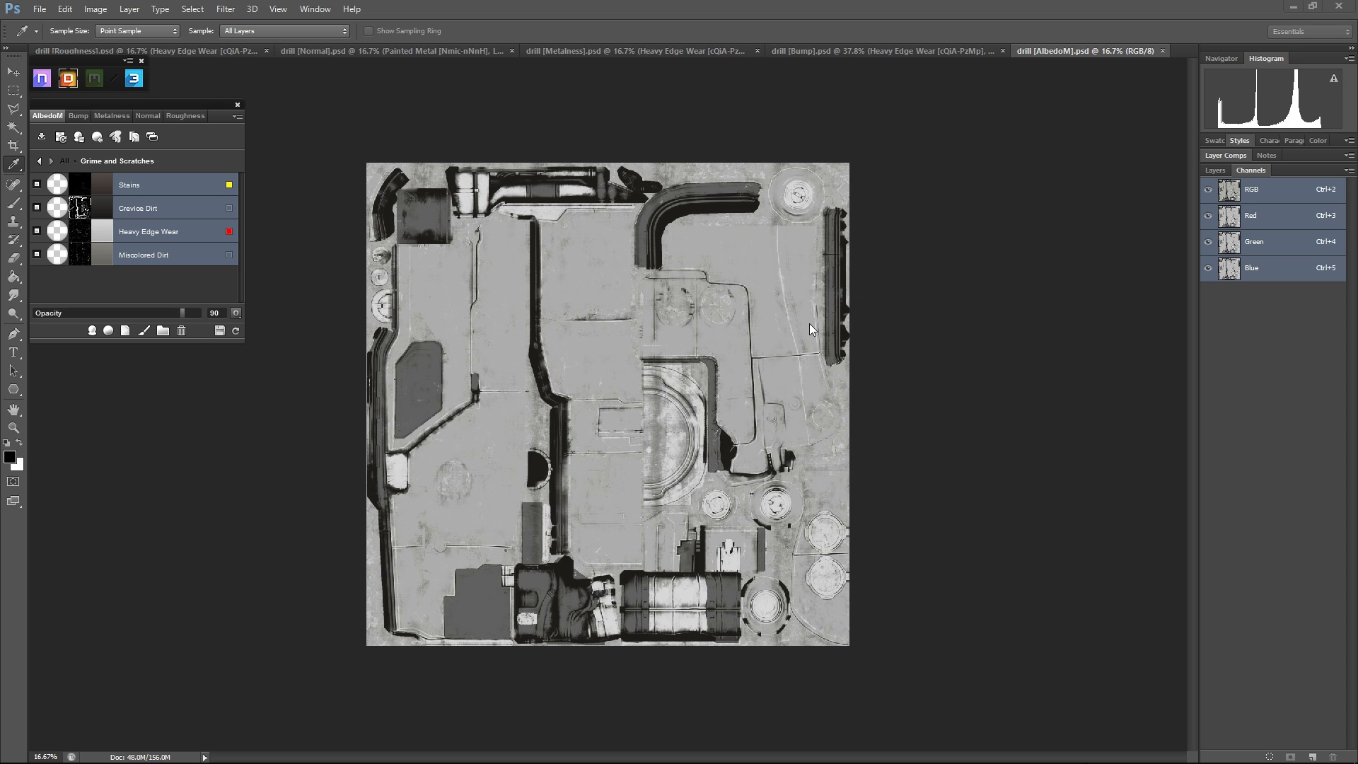
- Open the exported T_Drill_01_Stains.tga from the UE4Flats folder on the desktop
{"action": "left_click", "coordinate": [39, 9]}
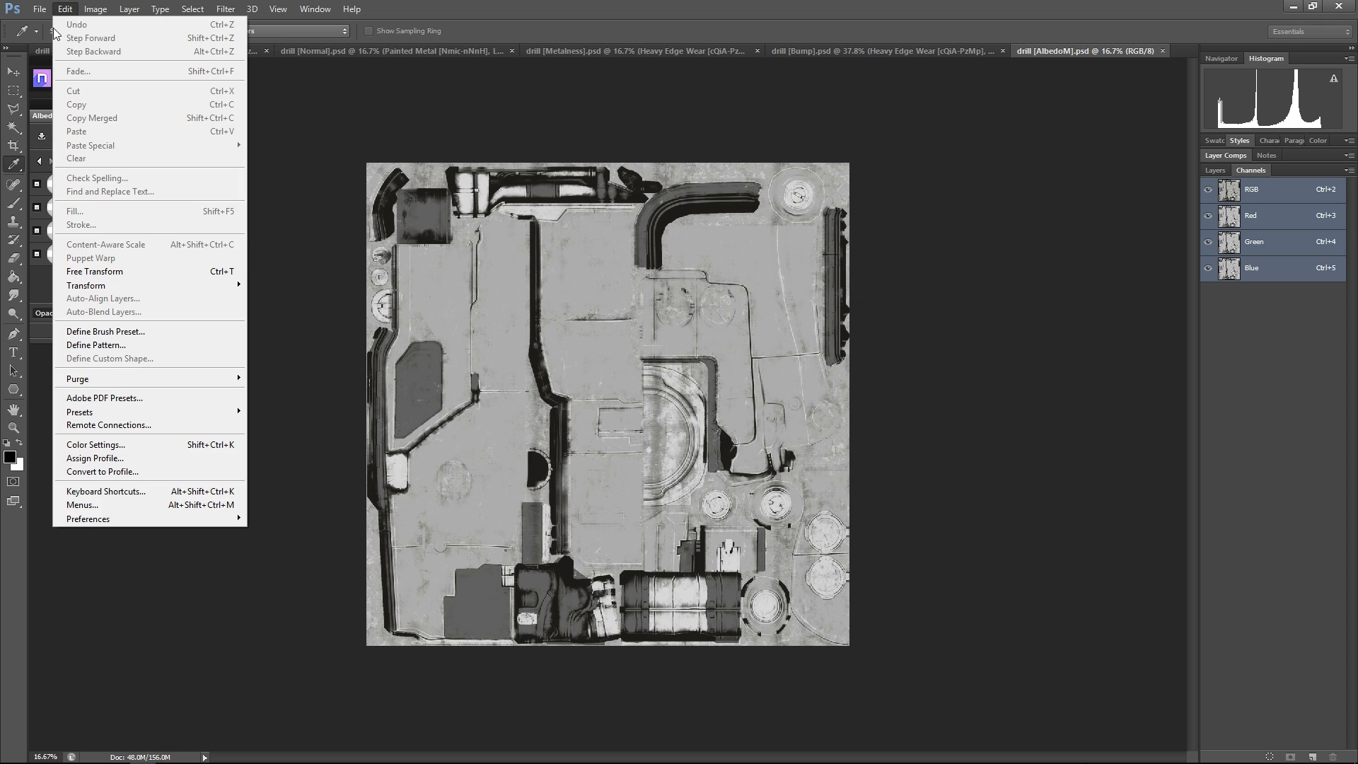
{"action": "left_click", "coordinate": [44, 38]}
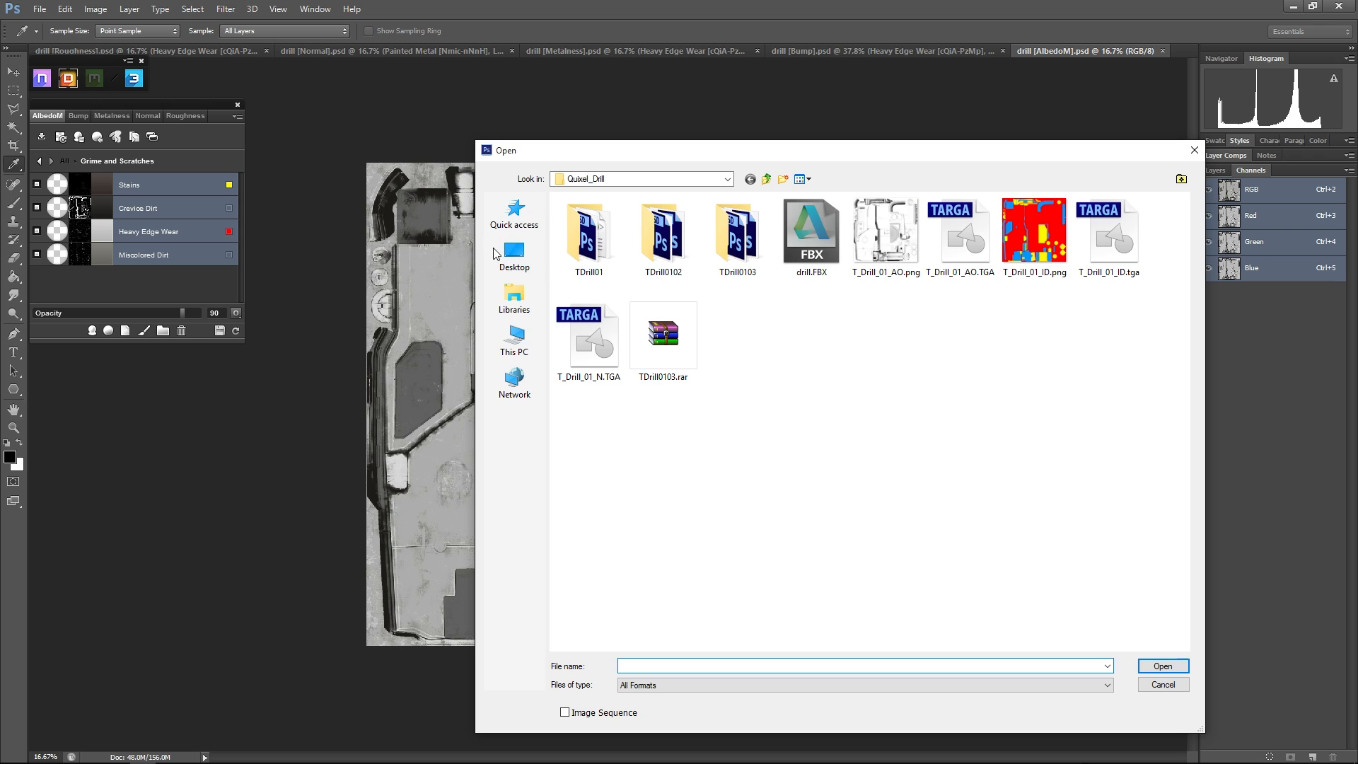
{"action": "left_click", "coordinate": [504, 256]}
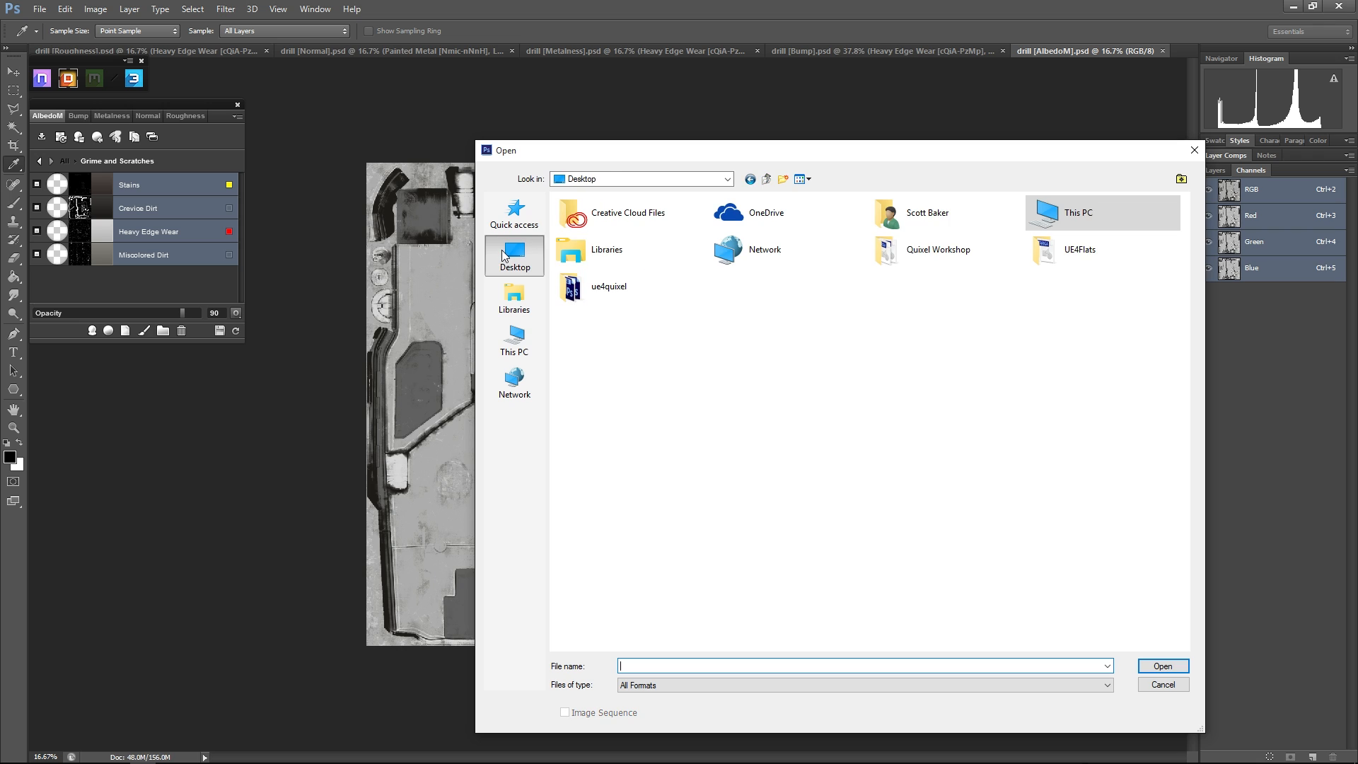
{"action": "double_click", "coordinate": [1095, 252]}
{"action": "double_click", "coordinate": [656, 236]}
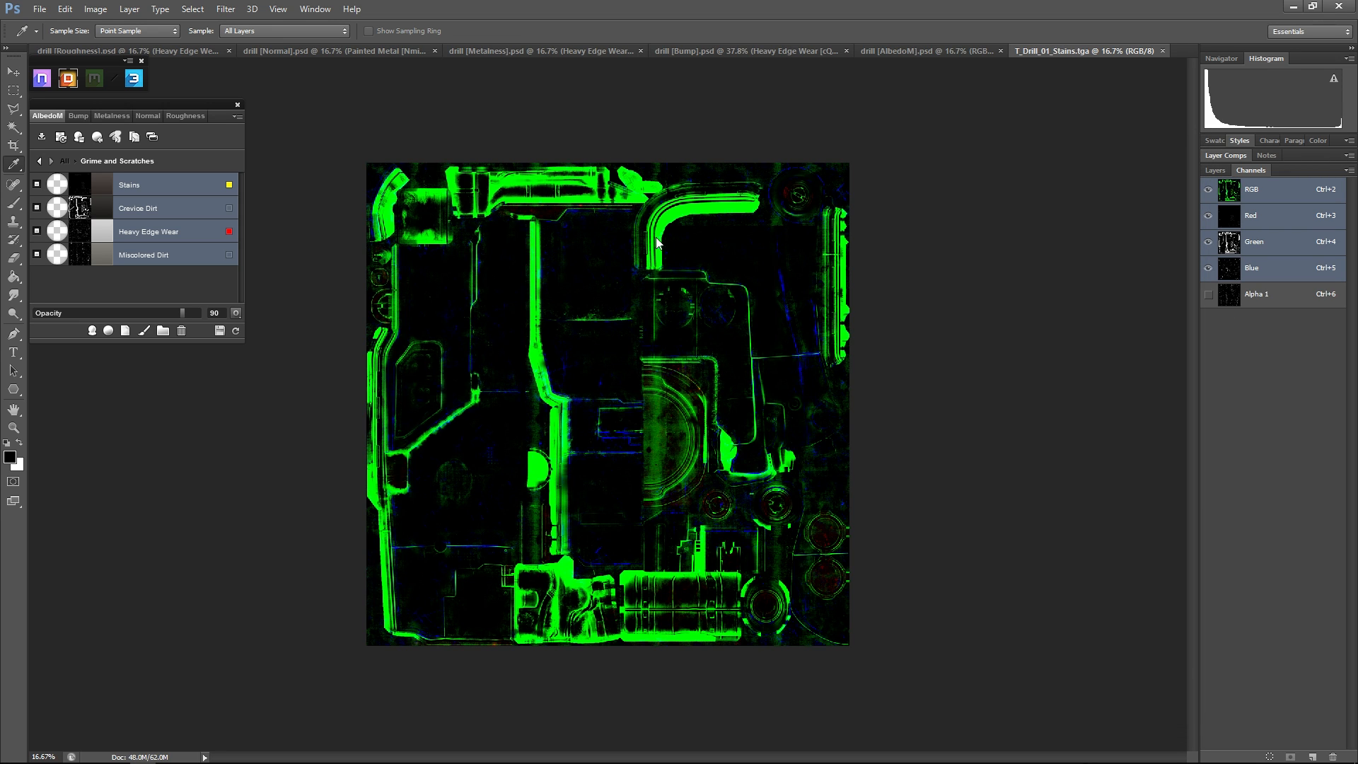
- Inspect the red, green, blue and alpha channels of the packed stains mask, and close the file
{"action": "left_click", "coordinate": [1264, 220]}
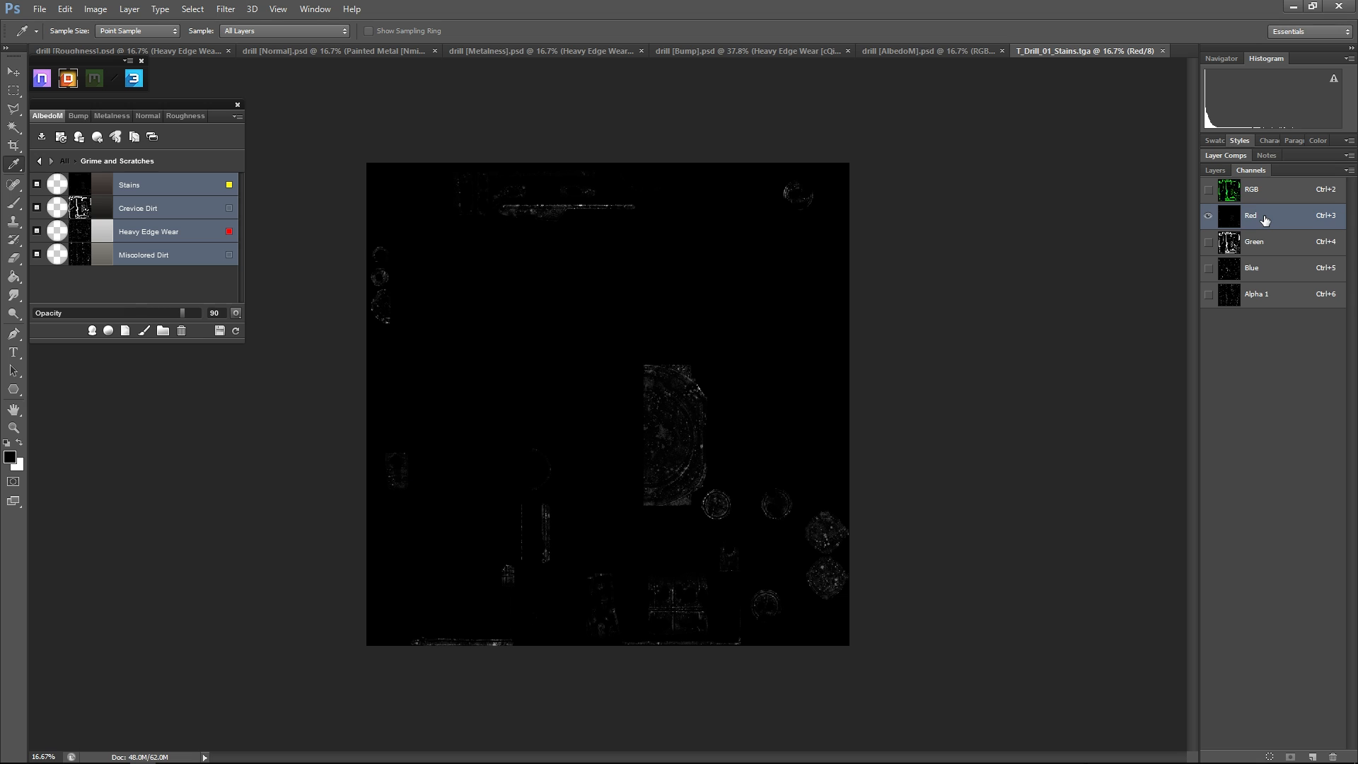
{"action": "left_click", "coordinate": [1265, 253]}
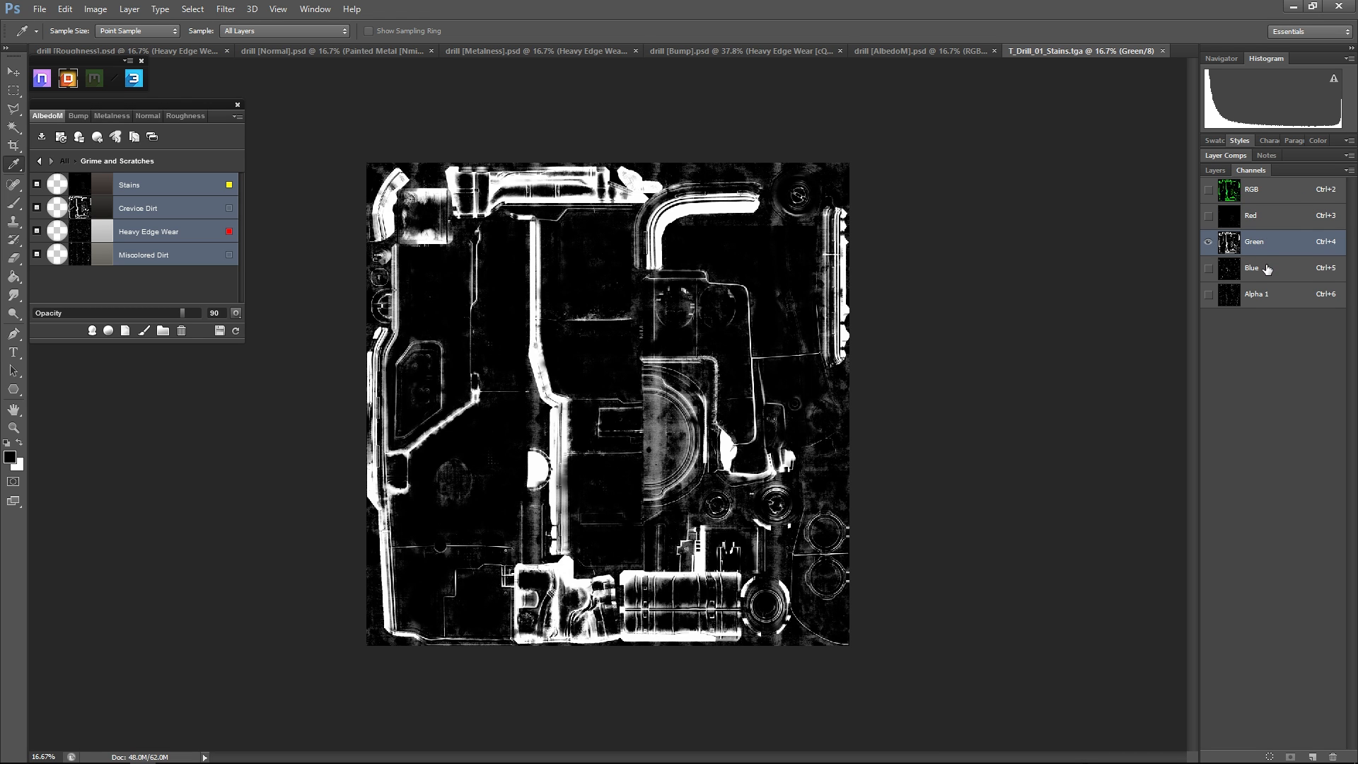
{"action": "left_click", "coordinate": [1267, 270]}
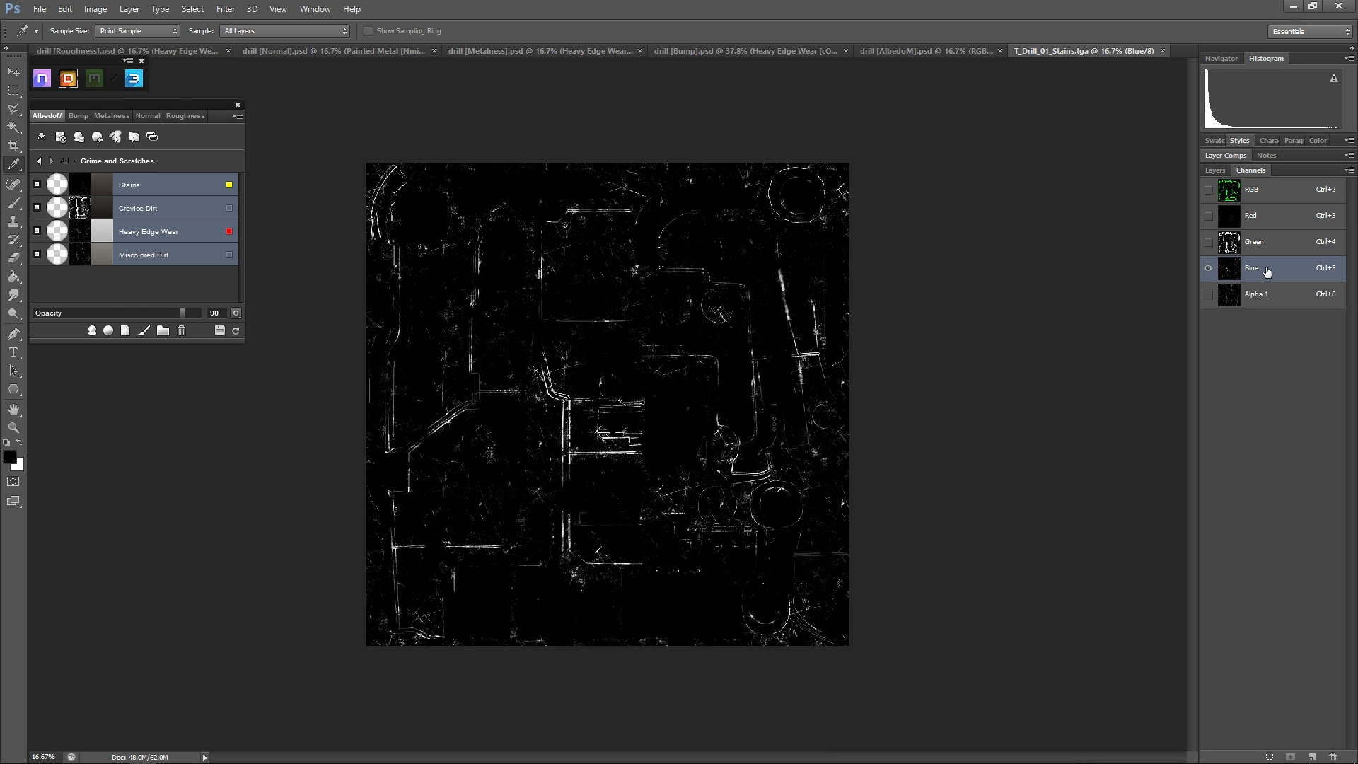
{"action": "left_click", "coordinate": [1270, 306]}
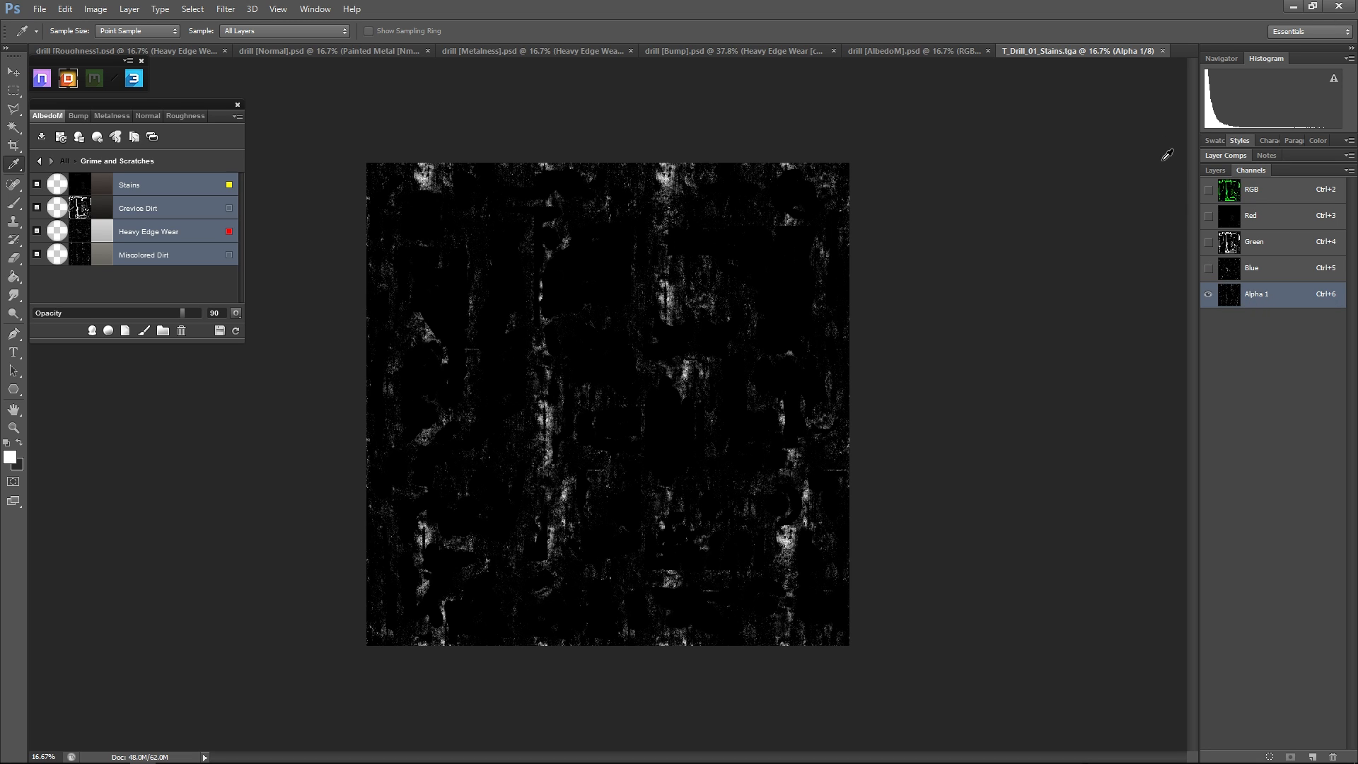
{"action": "left_click", "coordinate": [1163, 51]}
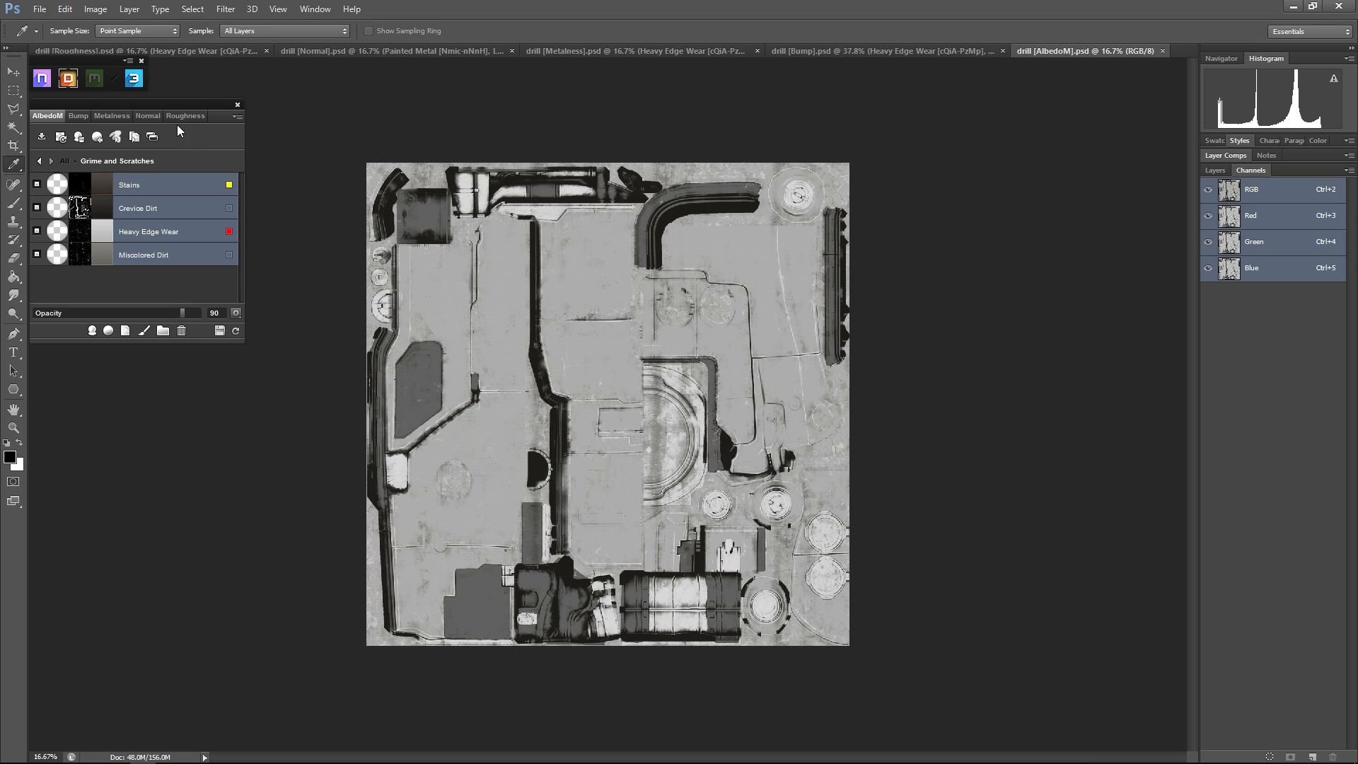
- Return to the project's top-level layers and export its maps as T_Drill_01 TGA files using the UE4 (RMA Packed) target
{"action": "left_click_drag", "start_coordinate": [184, 104], "coordinate": [189, 104]}
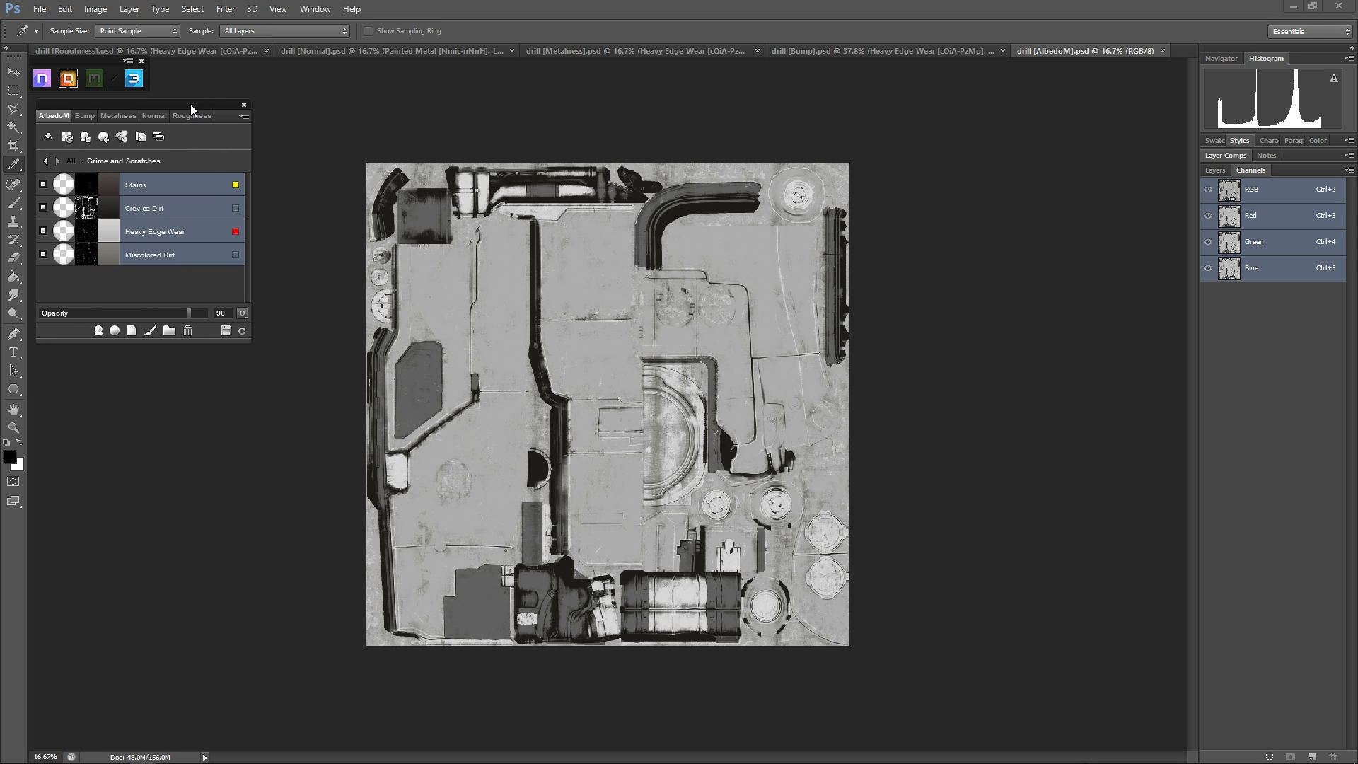
{"action": "left_click", "coordinate": [70, 161]}
{"action": "left_click", "coordinate": [48, 136]}
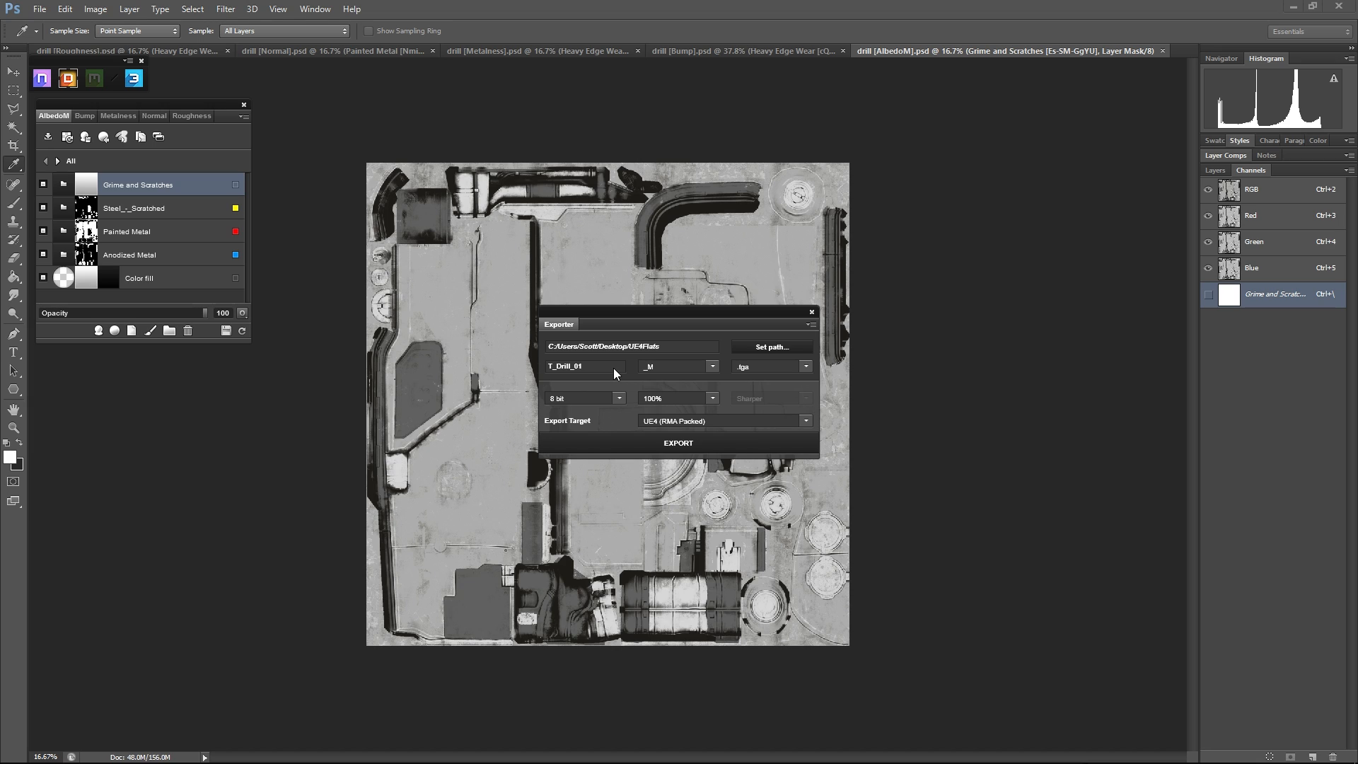
{"action": "left_click", "coordinate": [681, 444]}
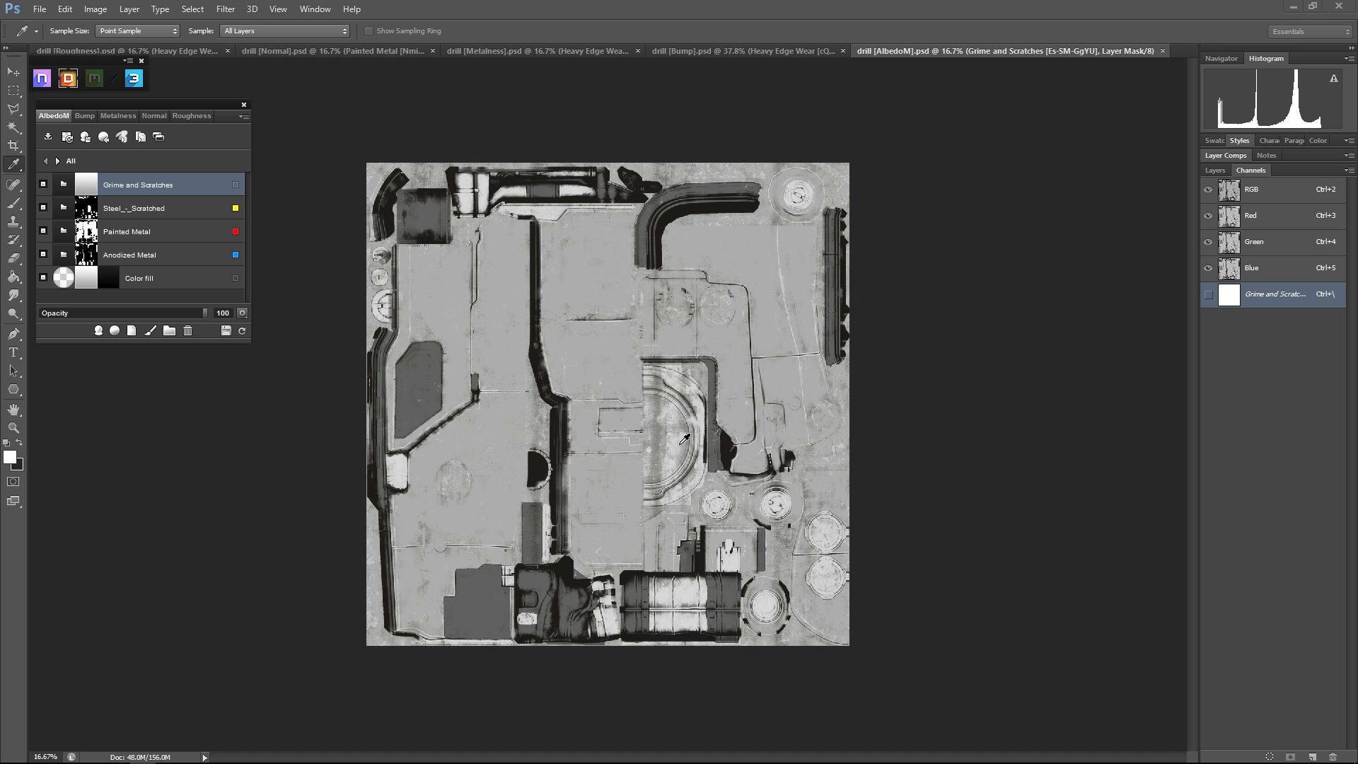
- Close the exporter and open the UE4Flats folder on the desktop
{"action": "left_click", "coordinate": [679, 411]}
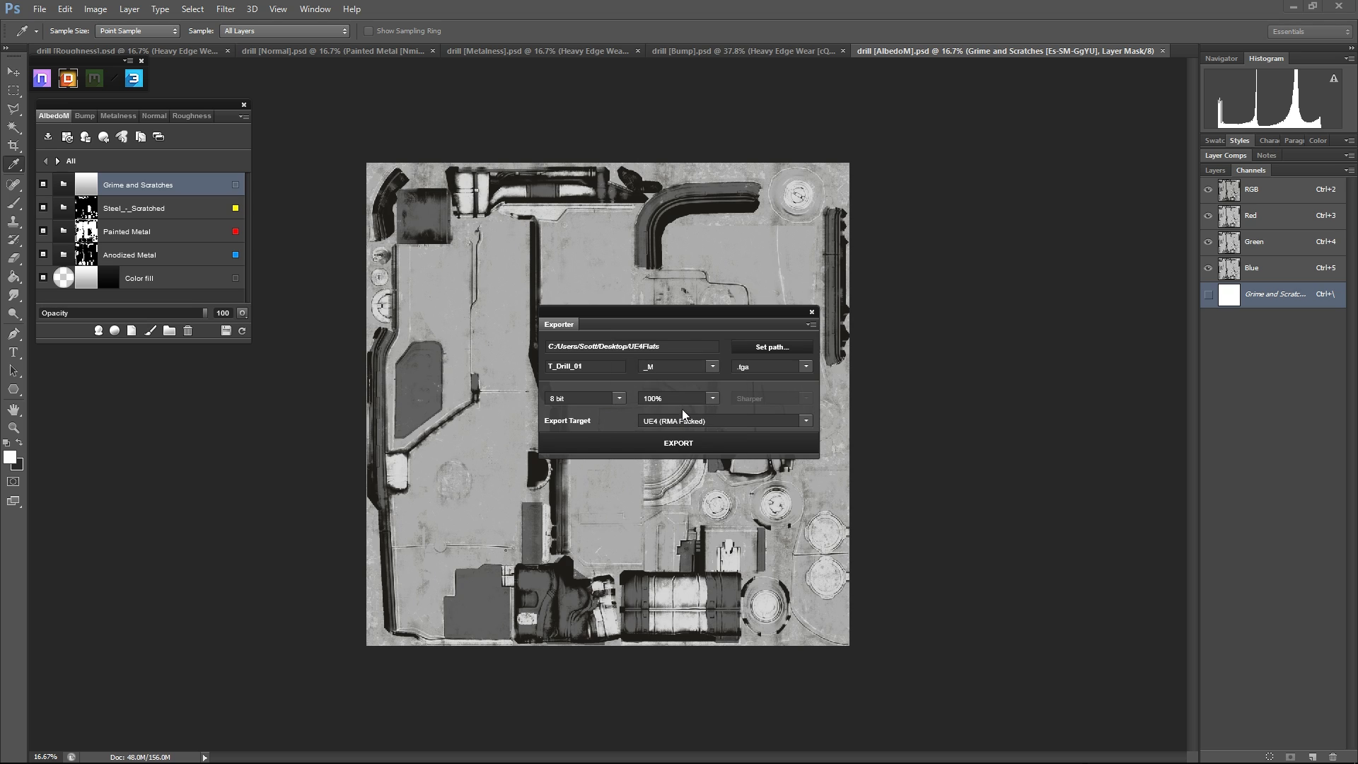
{"action": "left_click", "coordinate": [811, 313]}
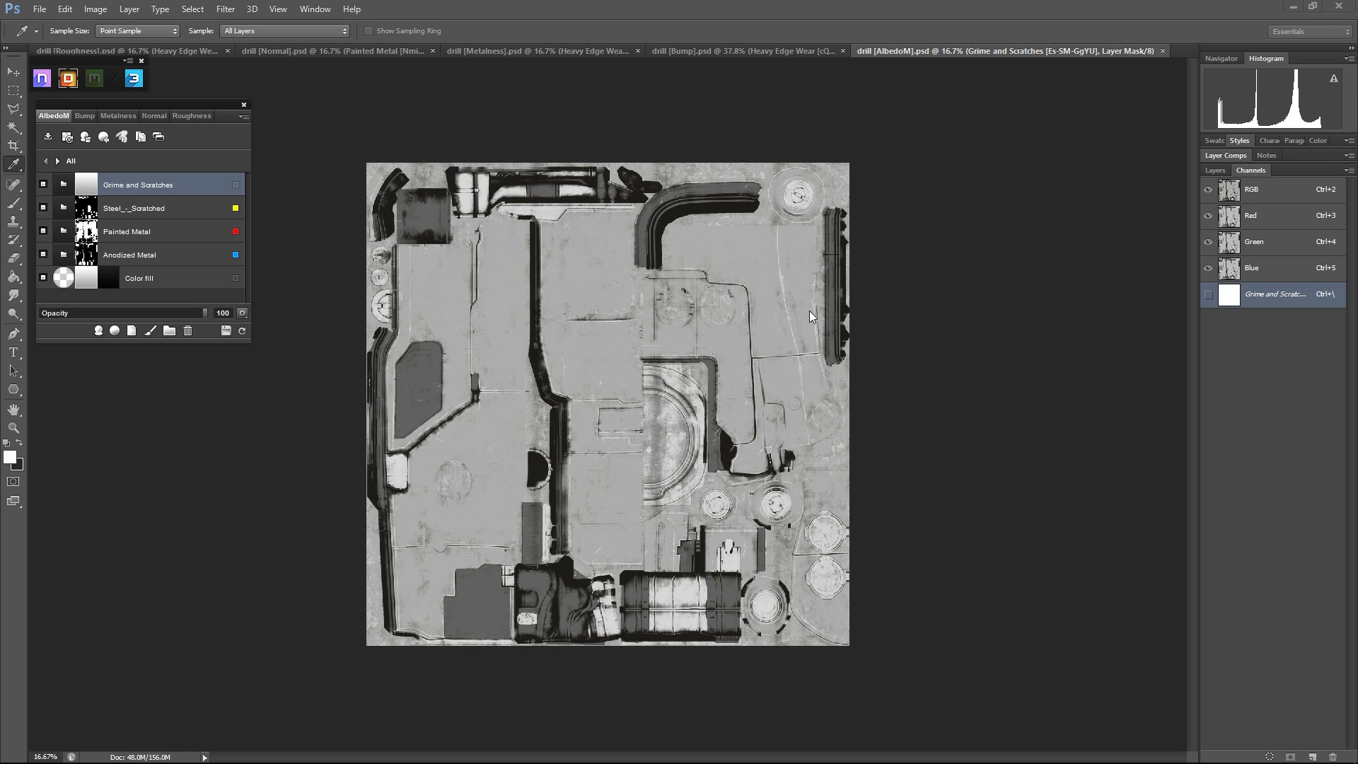
{"action": "left_click", "coordinate": [94, 753]}
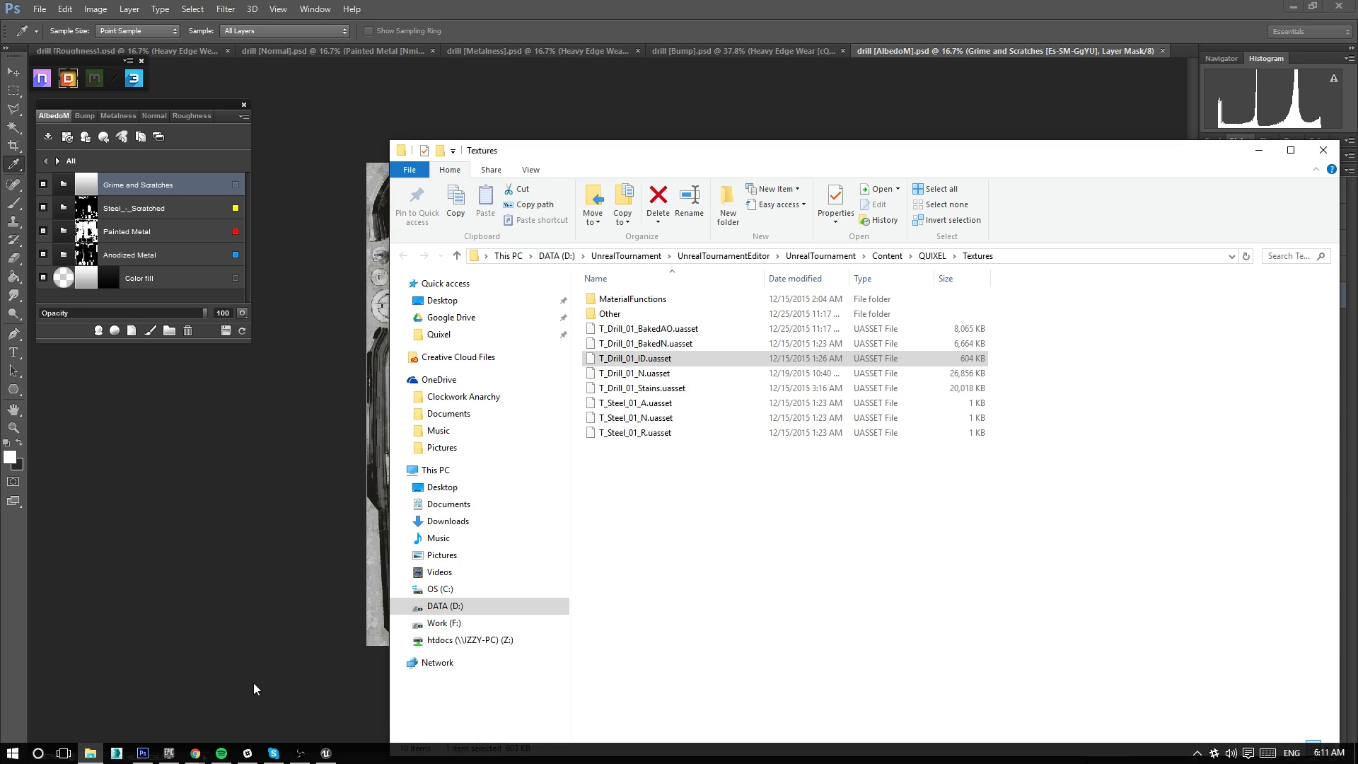
{"action": "left_click", "coordinate": [442, 301]}
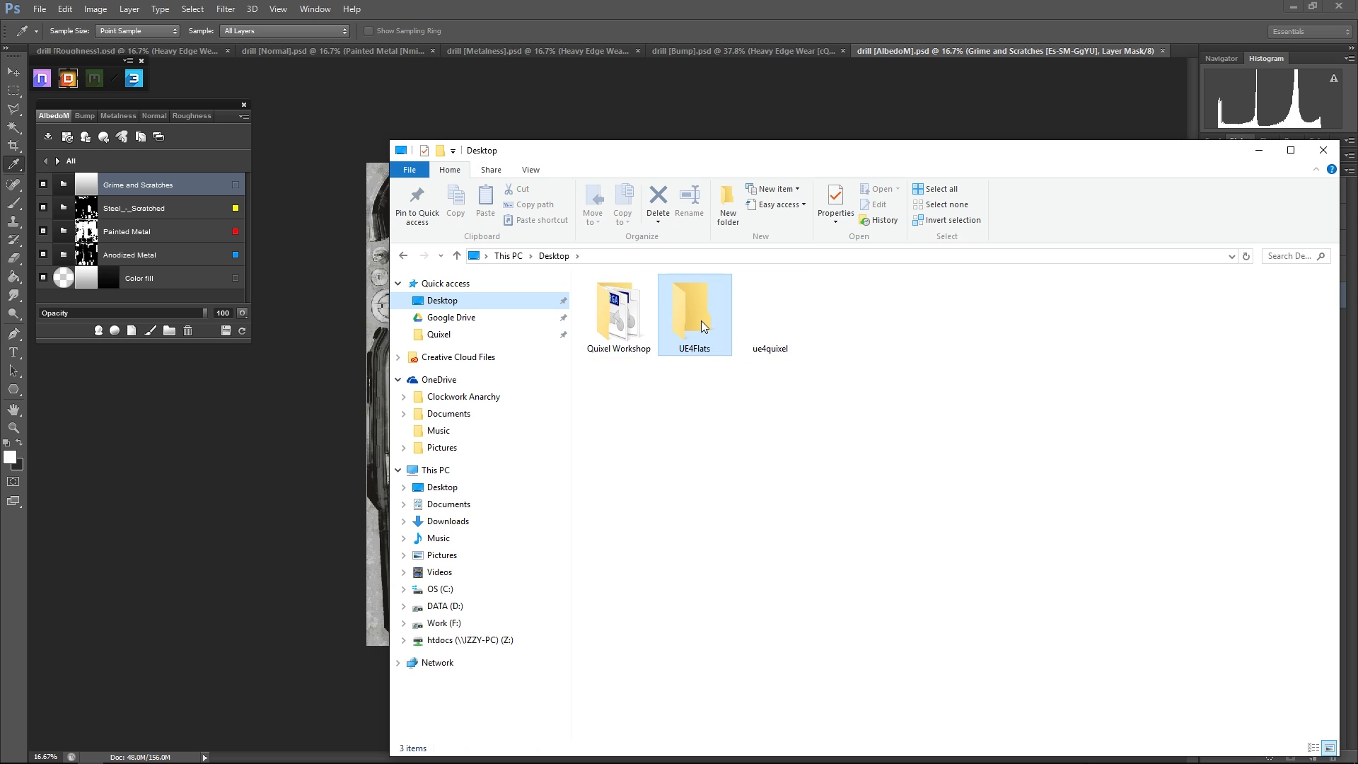
{"action": "double_click", "coordinate": [694, 314]}
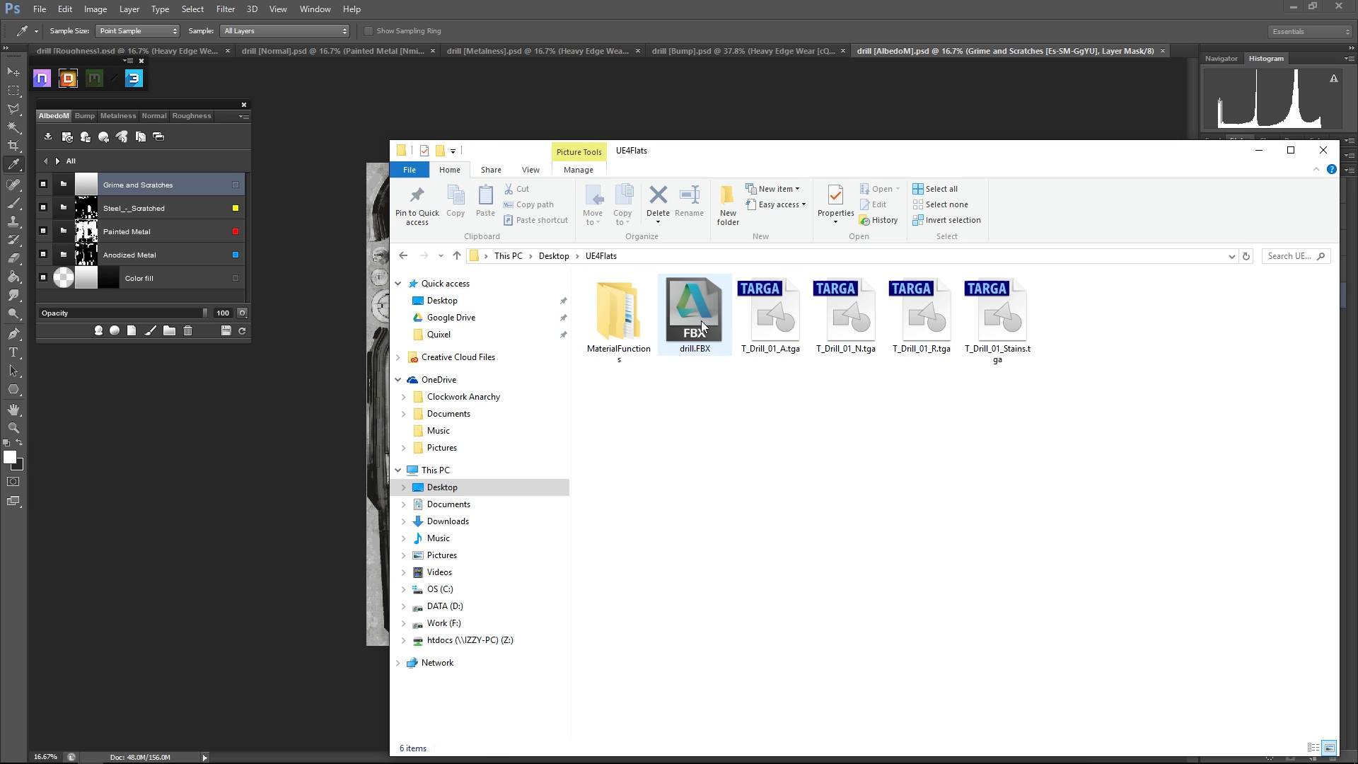
- Delete the exported T_Drill_01_A.tga from the UE4Flats folder
{"action": "left_click", "coordinate": [771, 315]}
{"action": "left_click_drag", "start_coordinate": [833, 157], "coordinate": [789, 124]}
{"action": "key", "text": "Delete"}
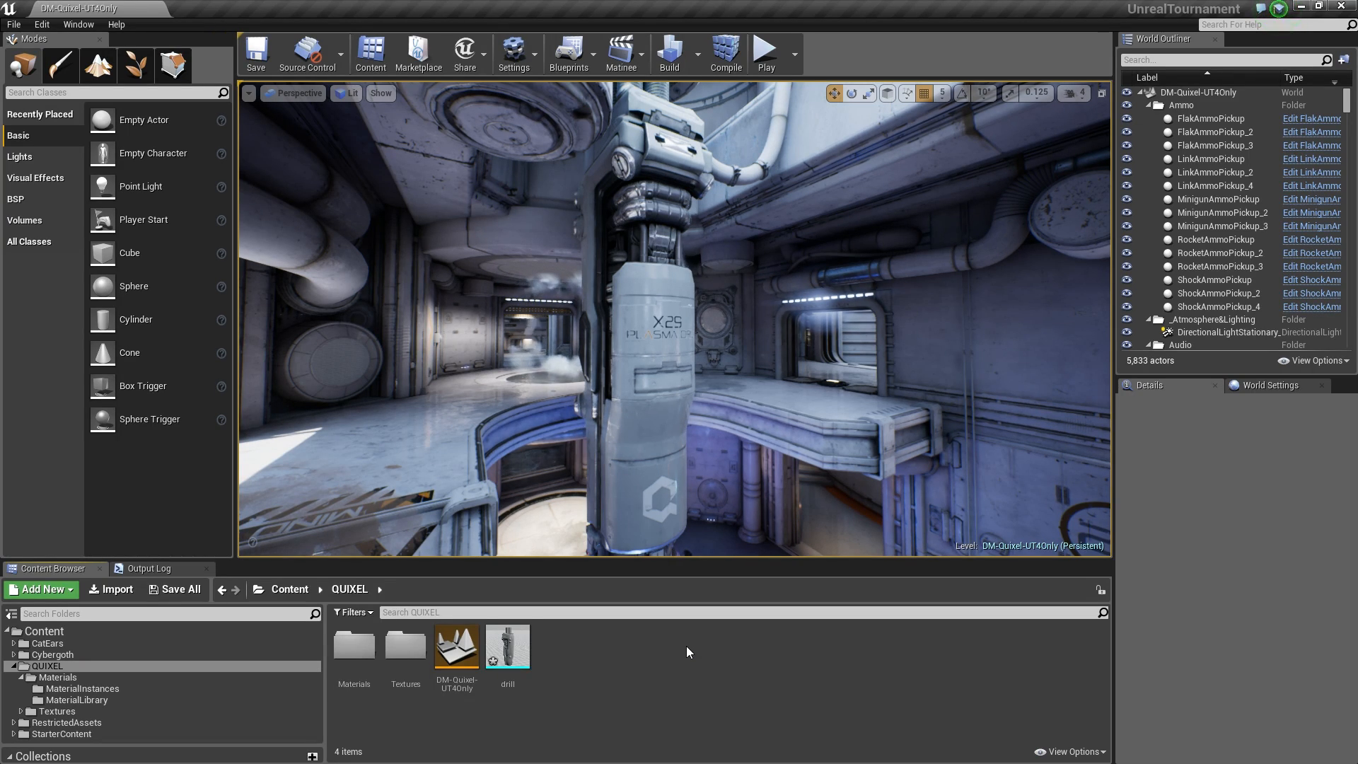
- Switch to Unreal Editor, open the QUIXEL MaterialLibrary folder and look up the option for creating a Material Function without using it
{"action": "double_click", "coordinate": [350, 678]}
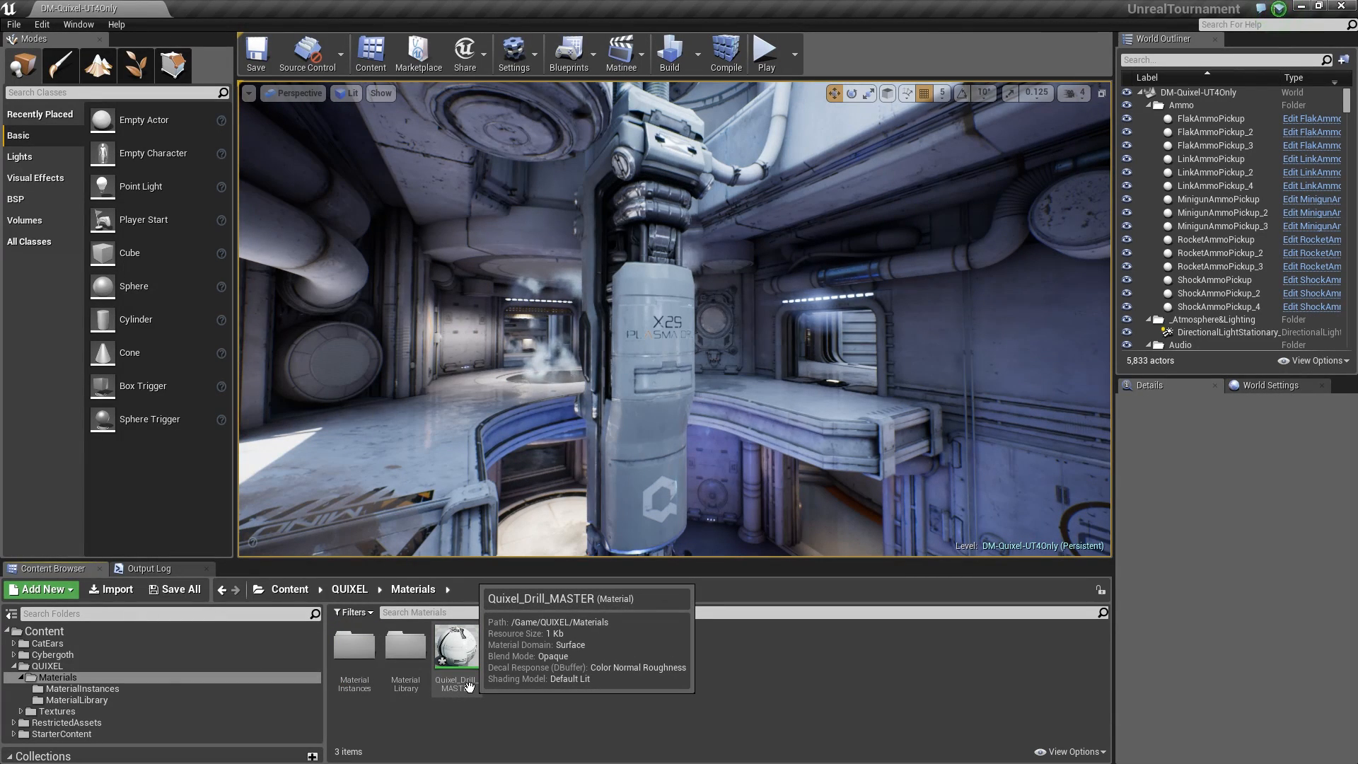
{"action": "double_click", "coordinate": [407, 661]}
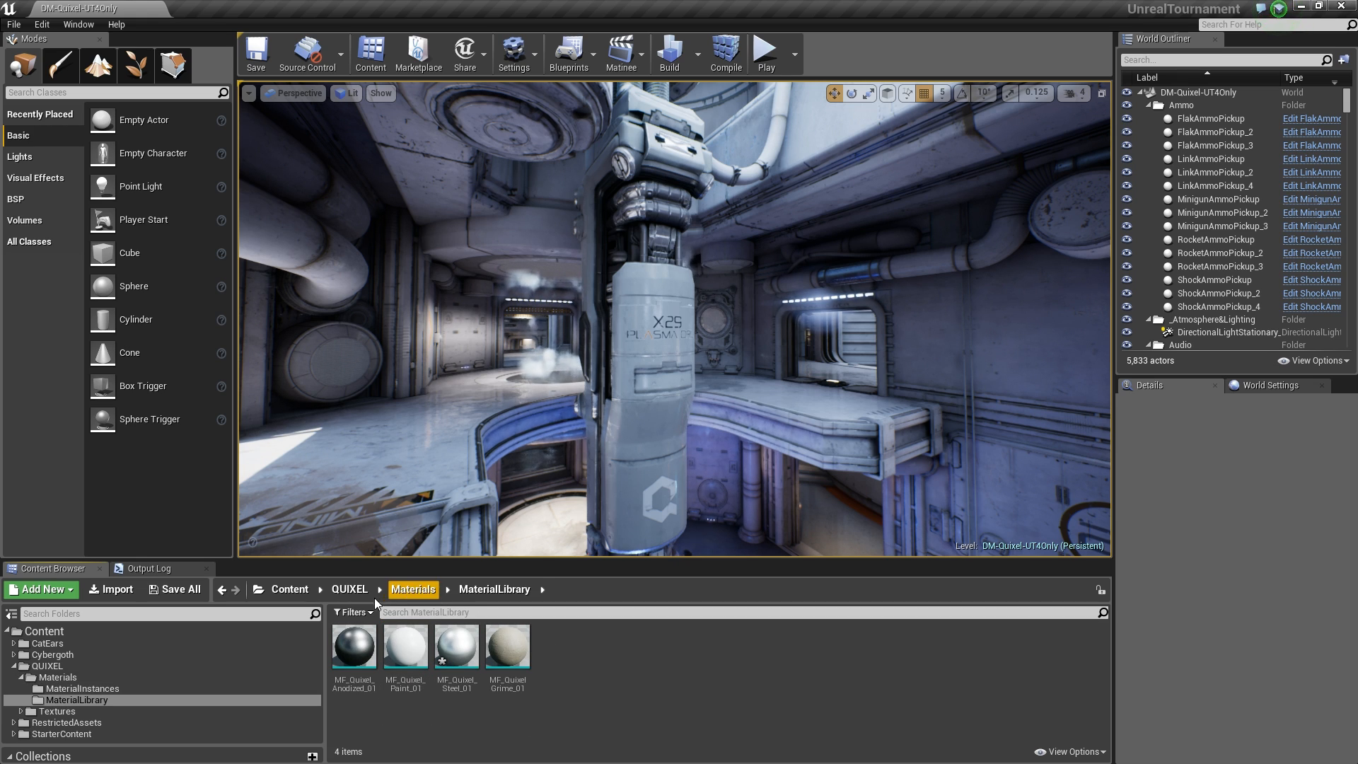
{"action": "right_click", "coordinate": [541, 698]}
{"action": "mouse_move", "coordinate": [544, 698]}
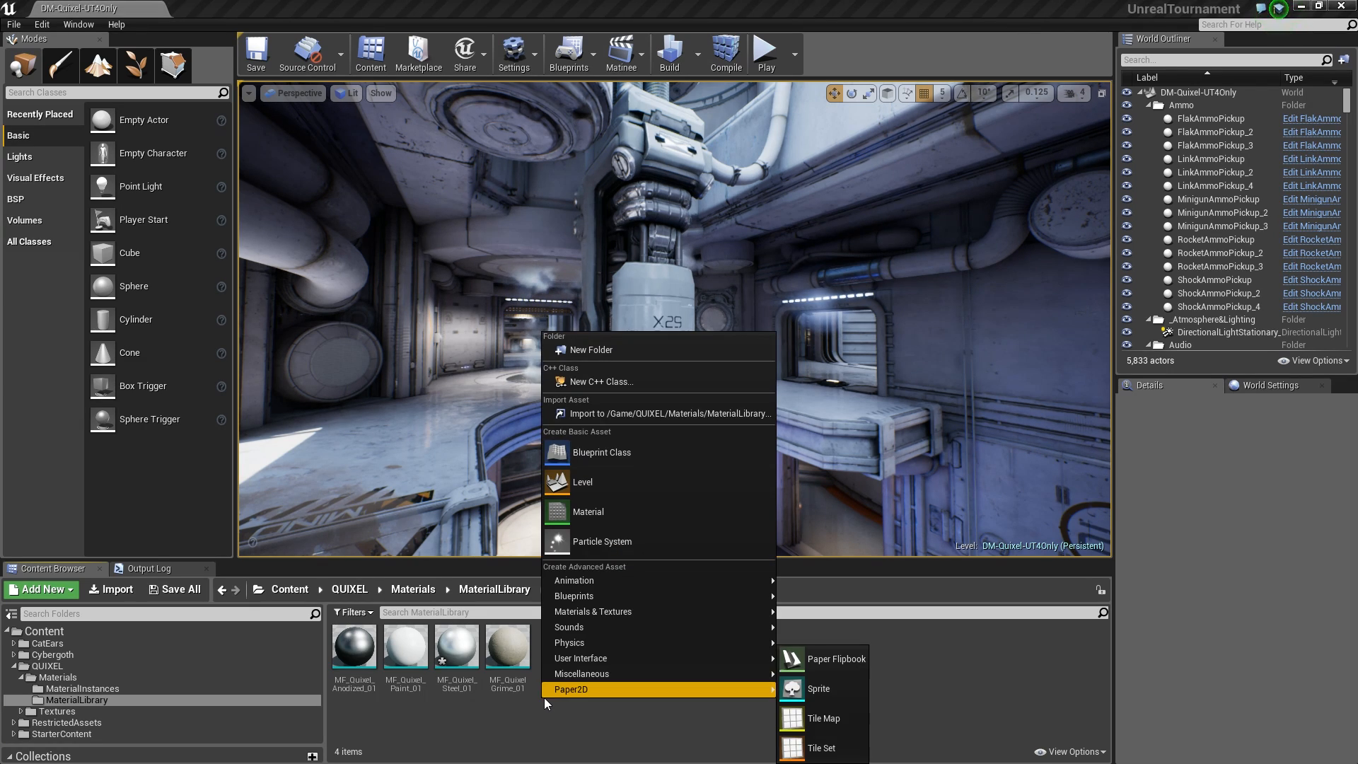
{"action": "mouse_move", "coordinate": [558, 610]}
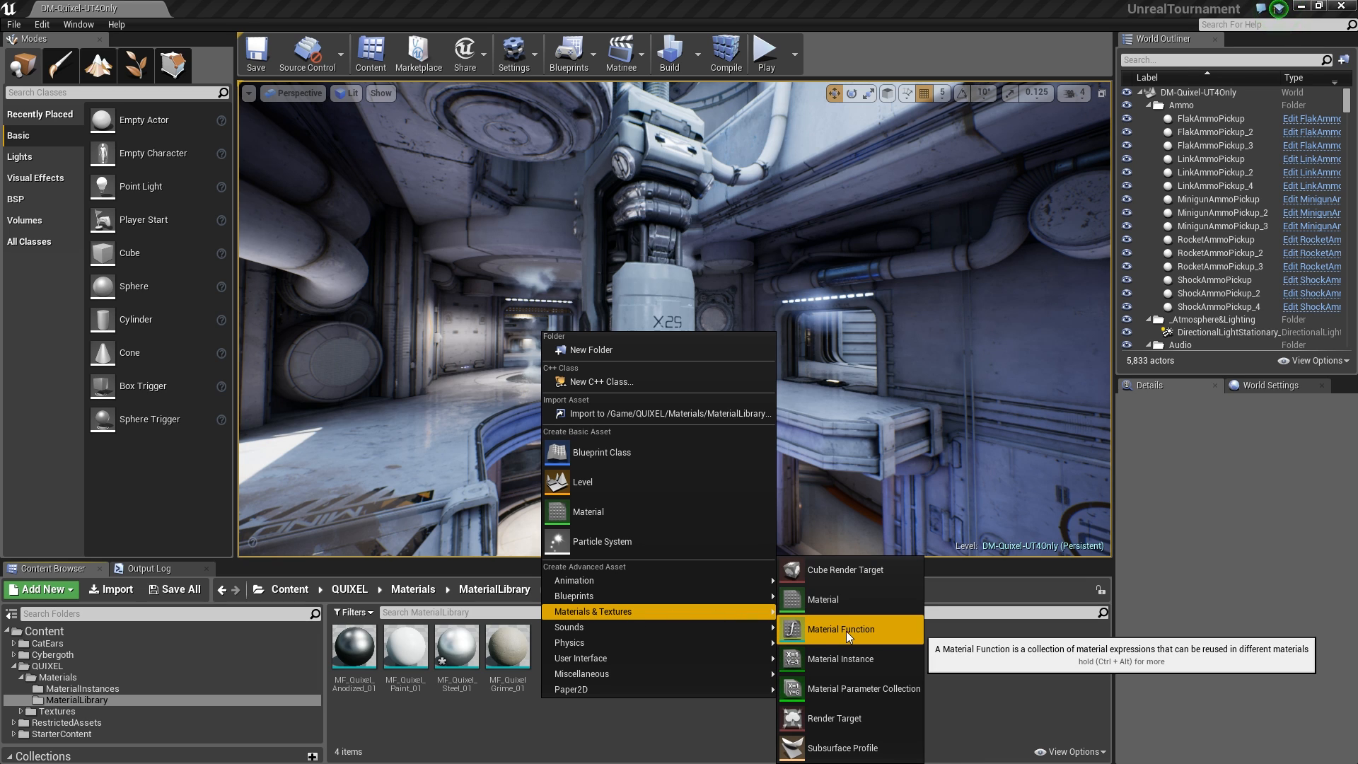
{"action": "left_click", "coordinate": [1048, 626]}
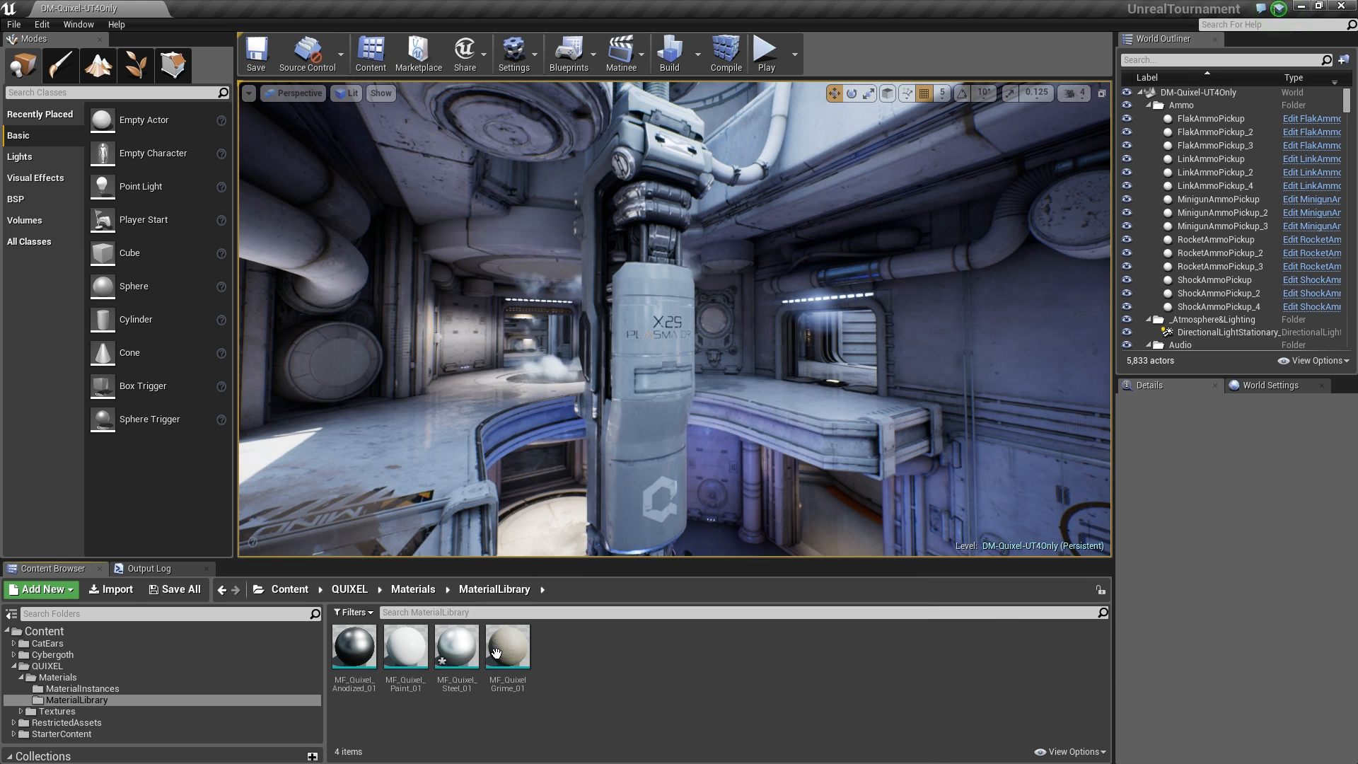
- Review the imported textures in the AnodizedMetal_01, Grime_01, PaintedMetal_01 and Steel_01 folders under Textures/MaterialFunctions
{"action": "left_click", "coordinate": [48, 712]}
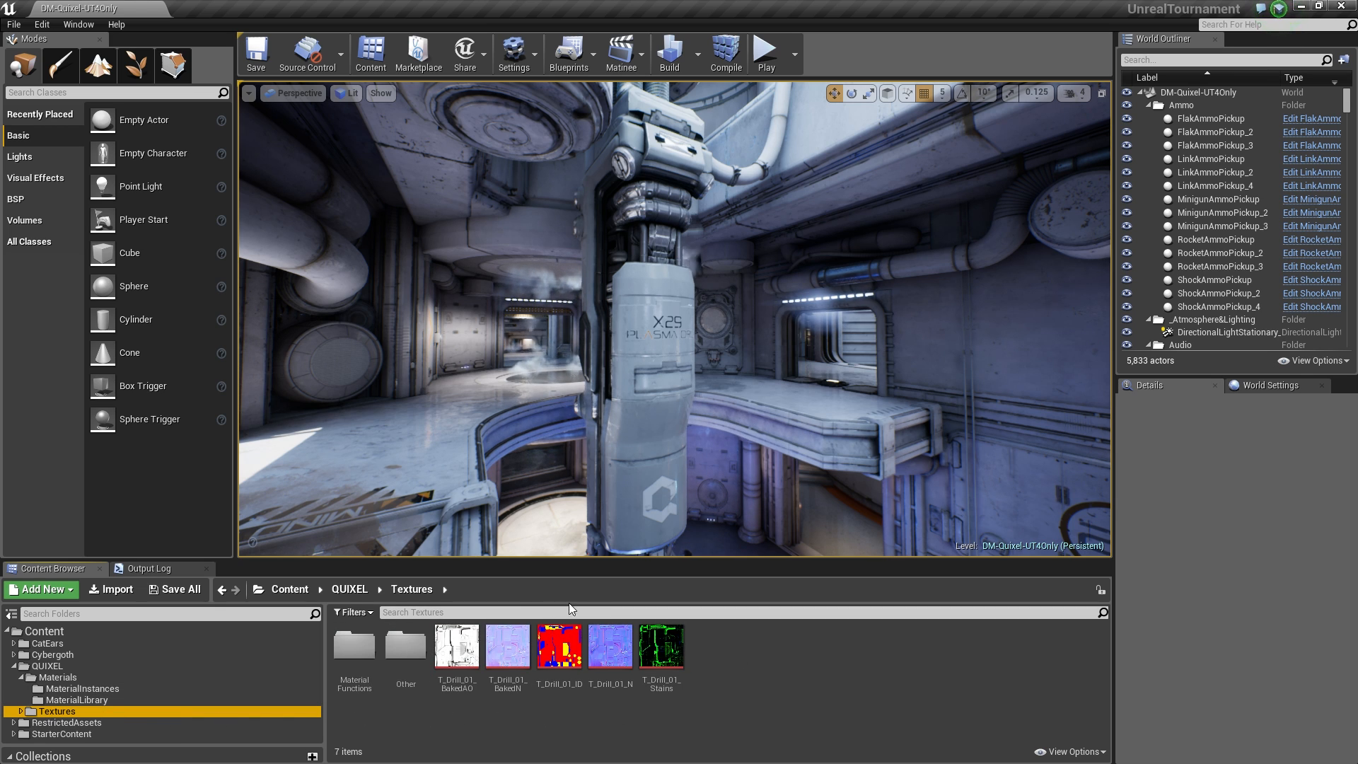
{"action": "double_click", "coordinate": [352, 677]}
{"action": "left_click", "coordinate": [353, 652]}
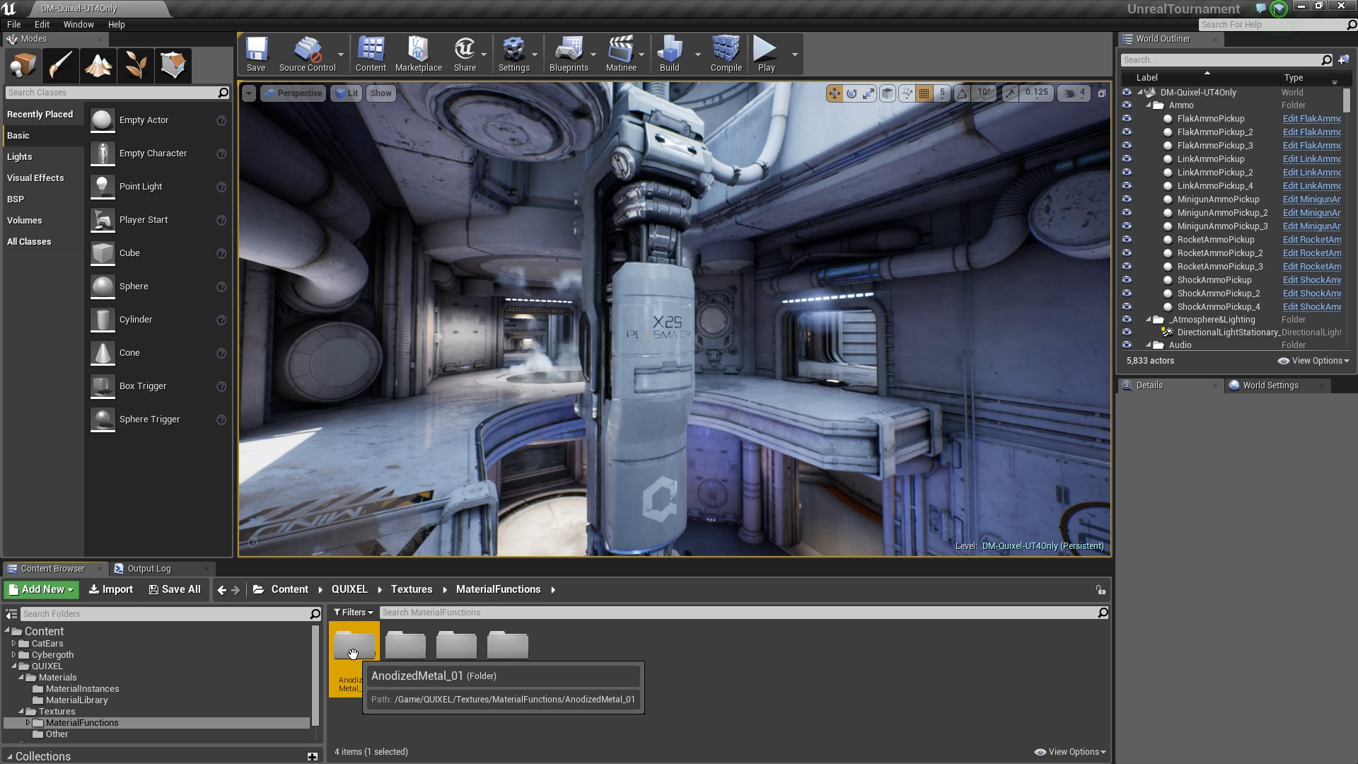
{"action": "double_click", "coordinate": [353, 652]}
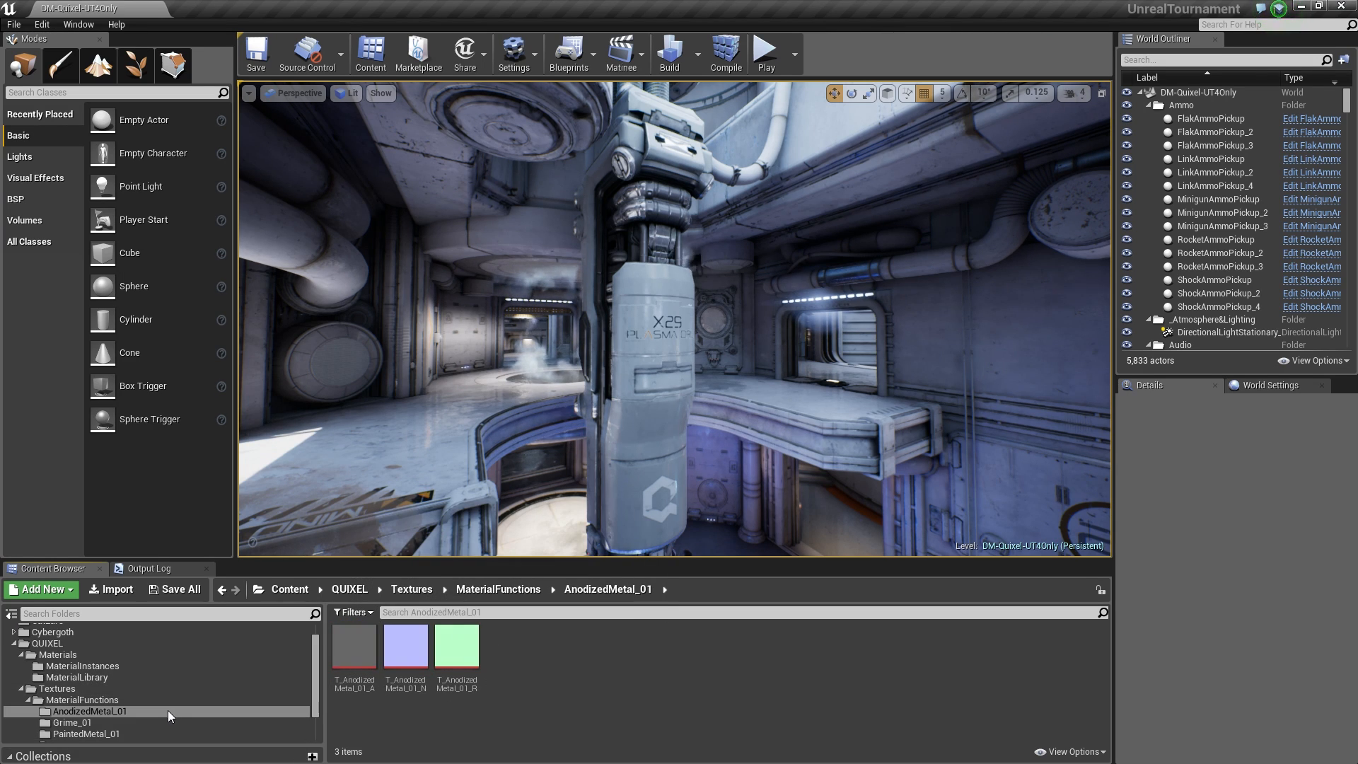
{"action": "left_click", "coordinate": [140, 721]}
{"action": "left_click", "coordinate": [150, 732]}
{"action": "scroll", "coordinate": [163, 723], "scroll_direction": "down", "scroll_amount": 1}
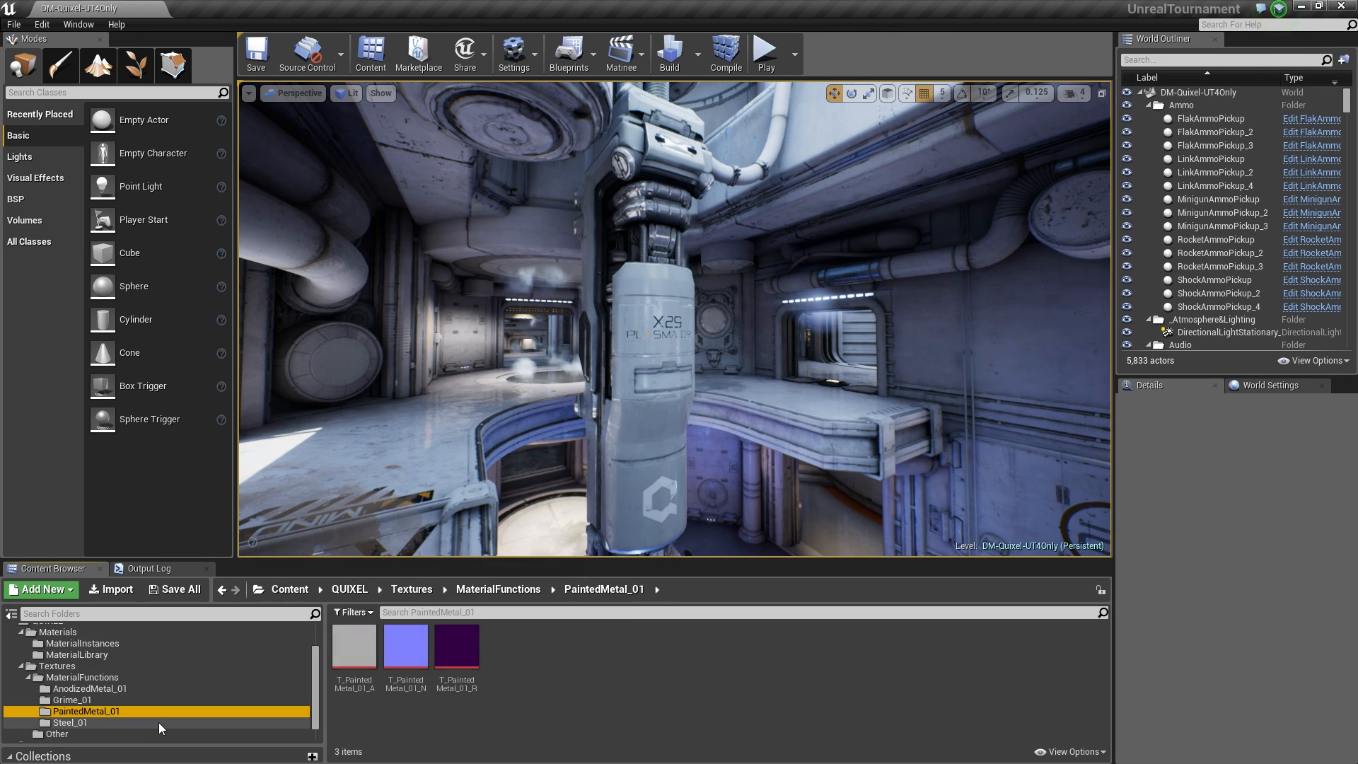
{"action": "left_click", "coordinate": [159, 723]}
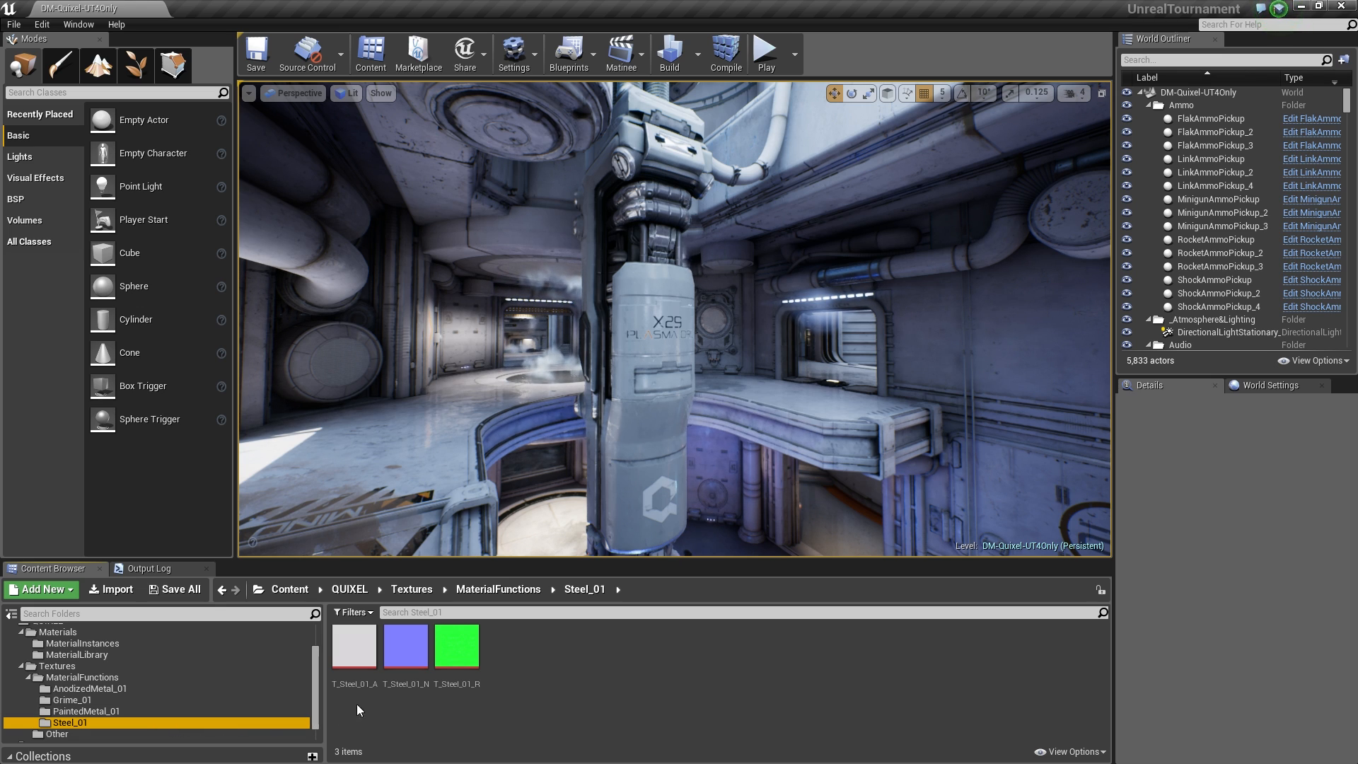
- Open the T_Steel_01_R texture, check its sRGB and compression settings, and close it
{"action": "mouse_move", "coordinate": [461, 686]}
{"action": "double_click", "coordinate": [459, 647]}
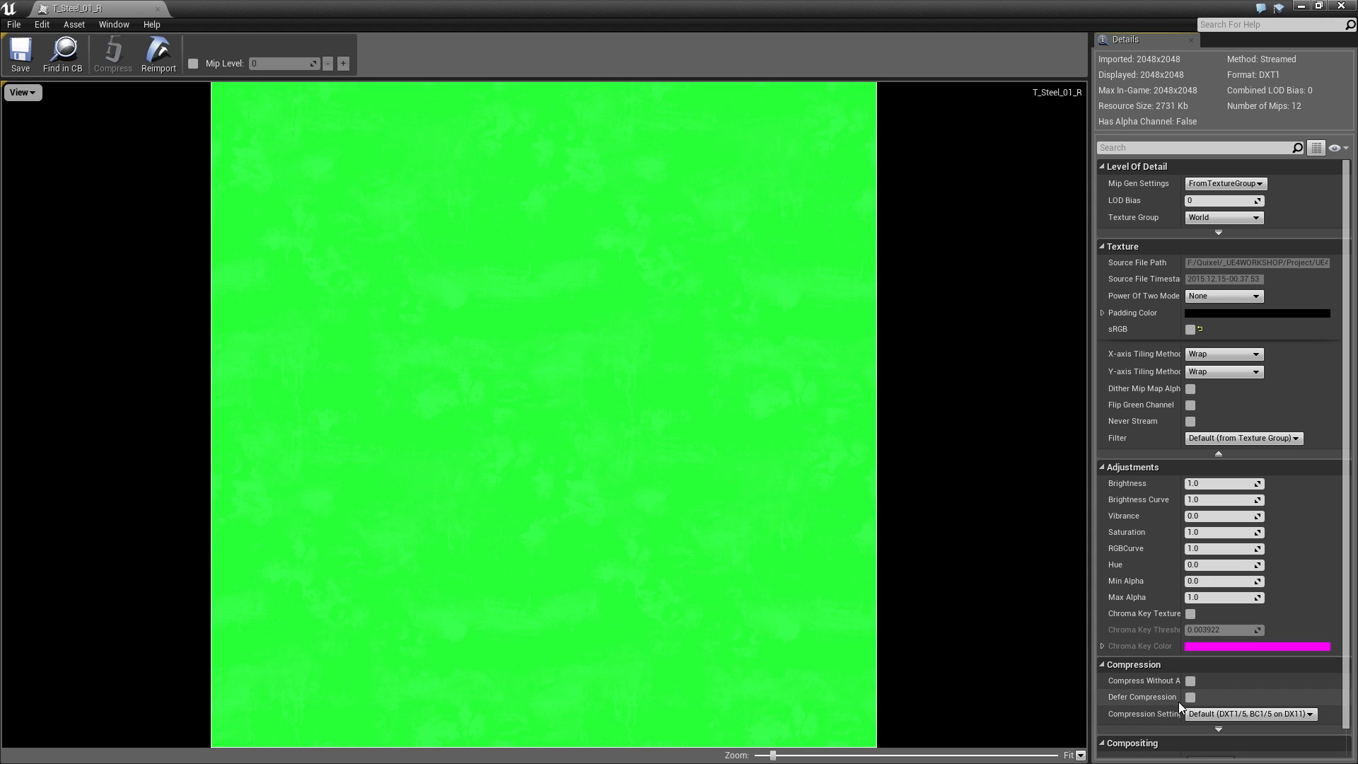
{"action": "left_click_drag", "start_coordinate": [1178, 701], "coordinate": [1197, 700]}
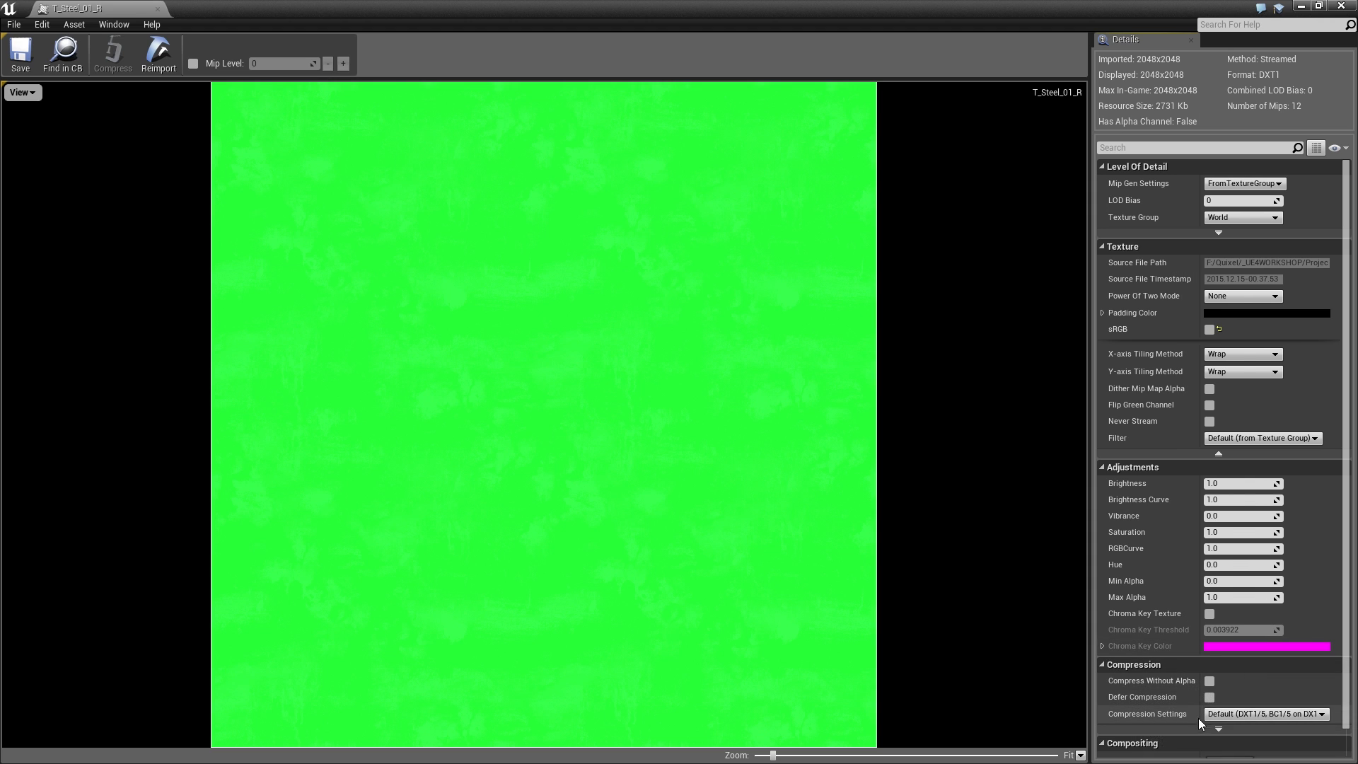
{"action": "left_click", "coordinate": [1234, 716]}
{"action": "left_click", "coordinate": [1236, 606]}
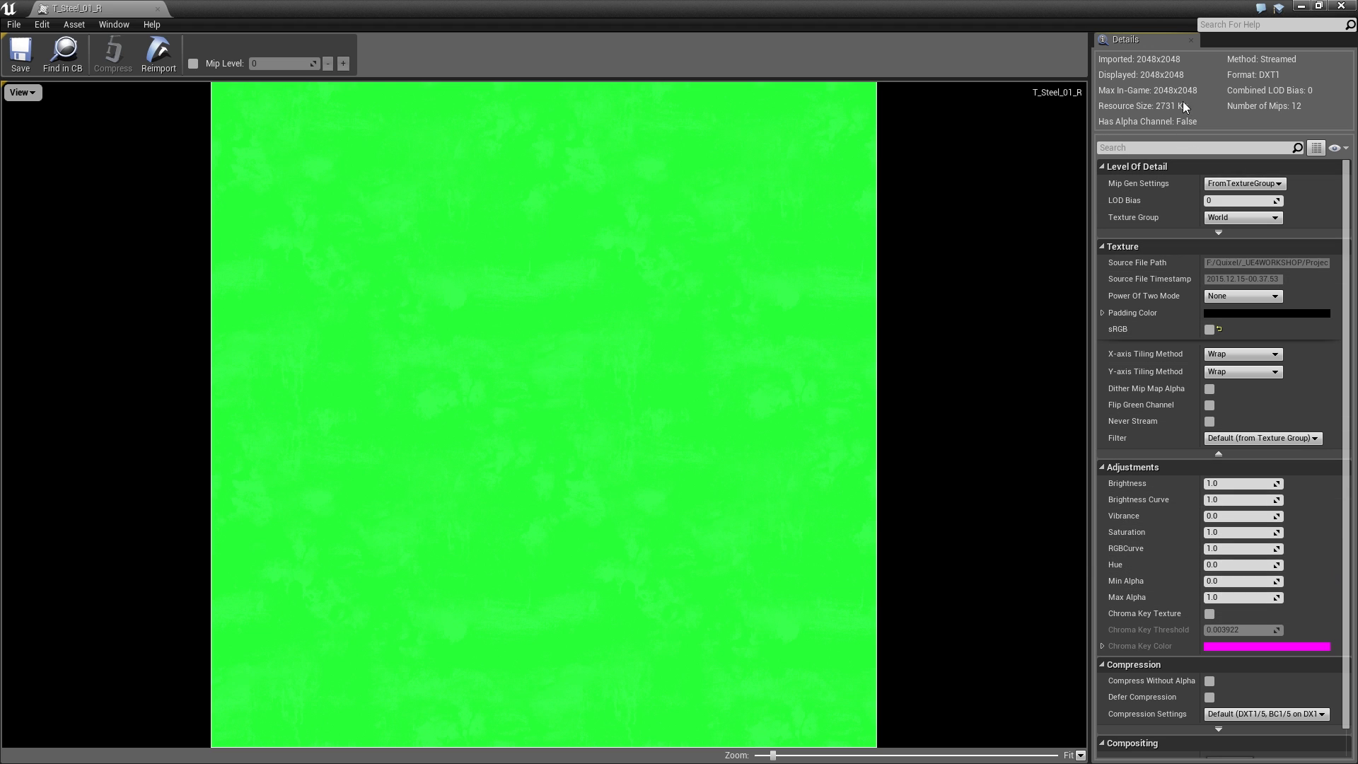
{"action": "left_click", "coordinate": [1340, 6]}
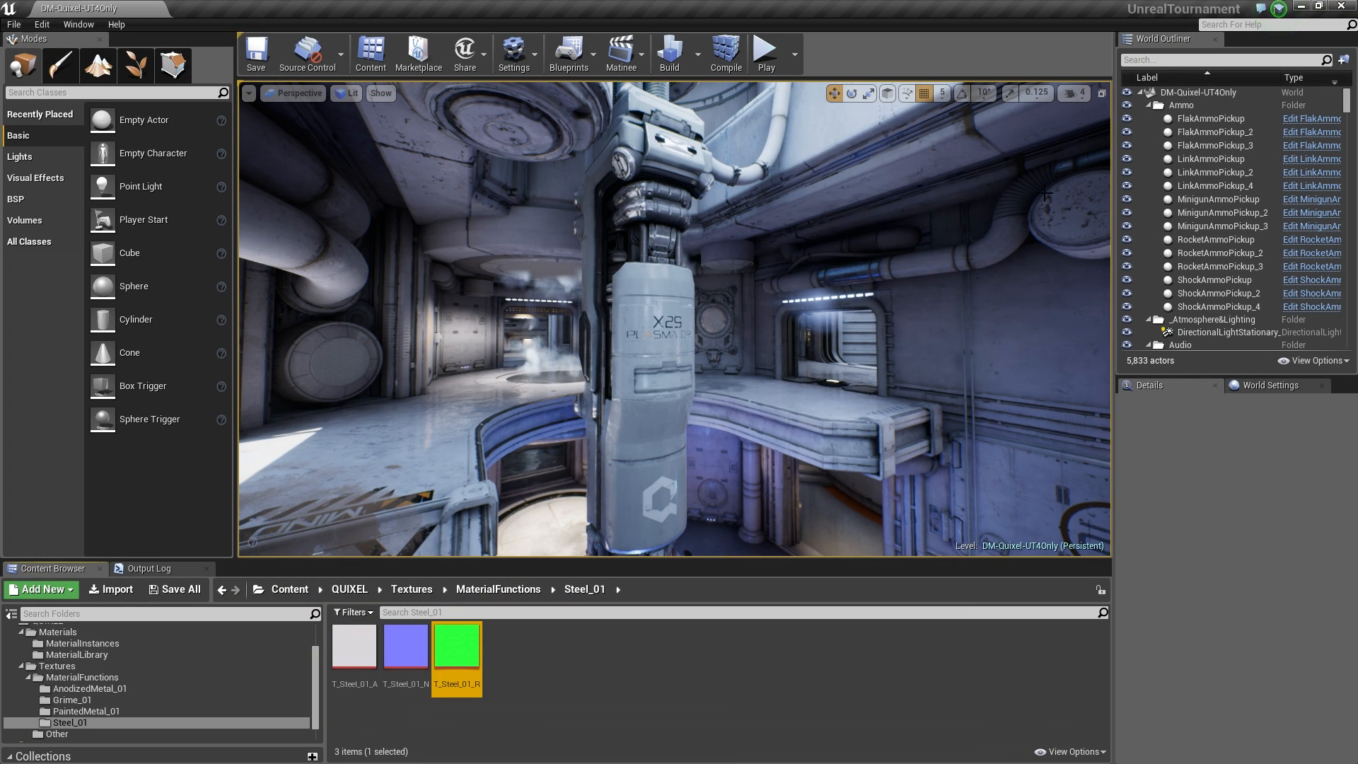
- Open the MF_Quixel_Steel_01 function from the MaterialLibrary folder and inspect its Output Result and MakeMaterialAttributes nodes
{"action": "left_click", "coordinate": [151, 654]}
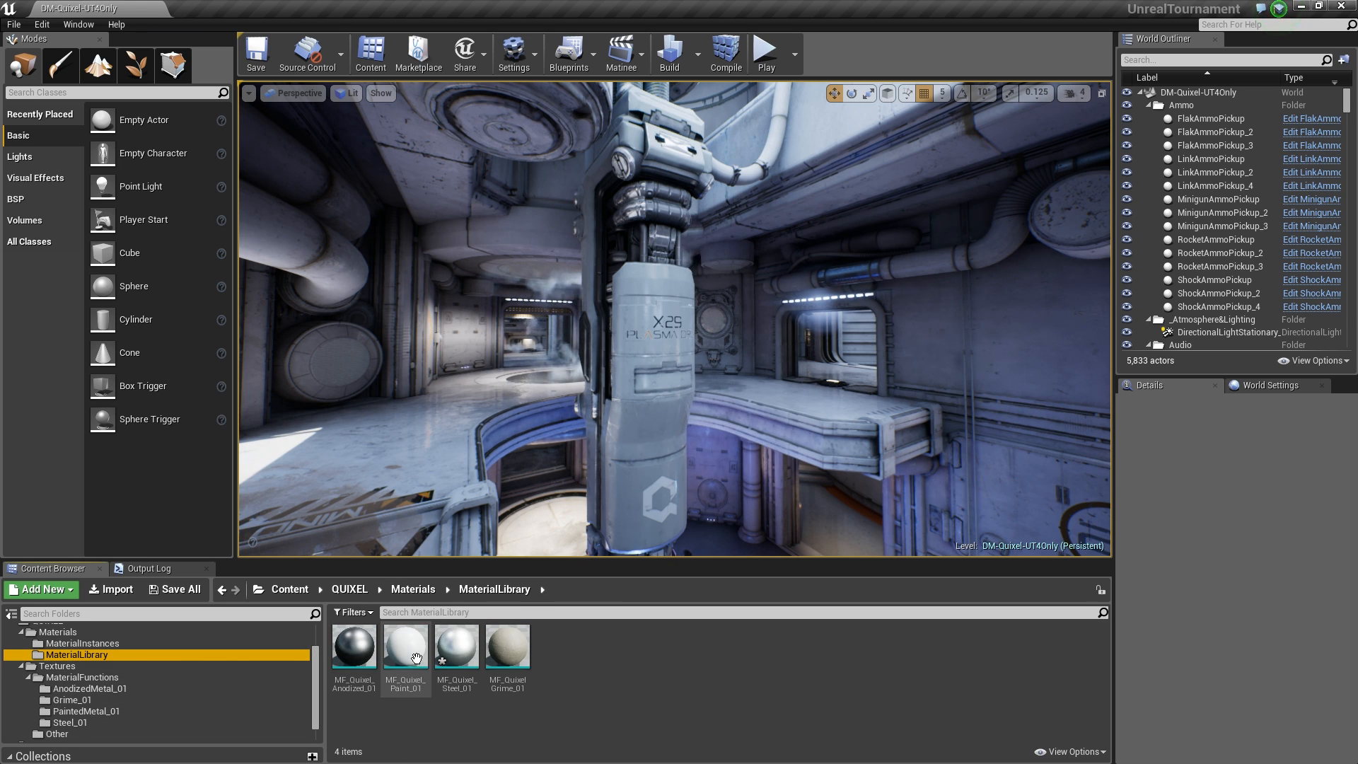
{"action": "double_click", "coordinate": [454, 692]}
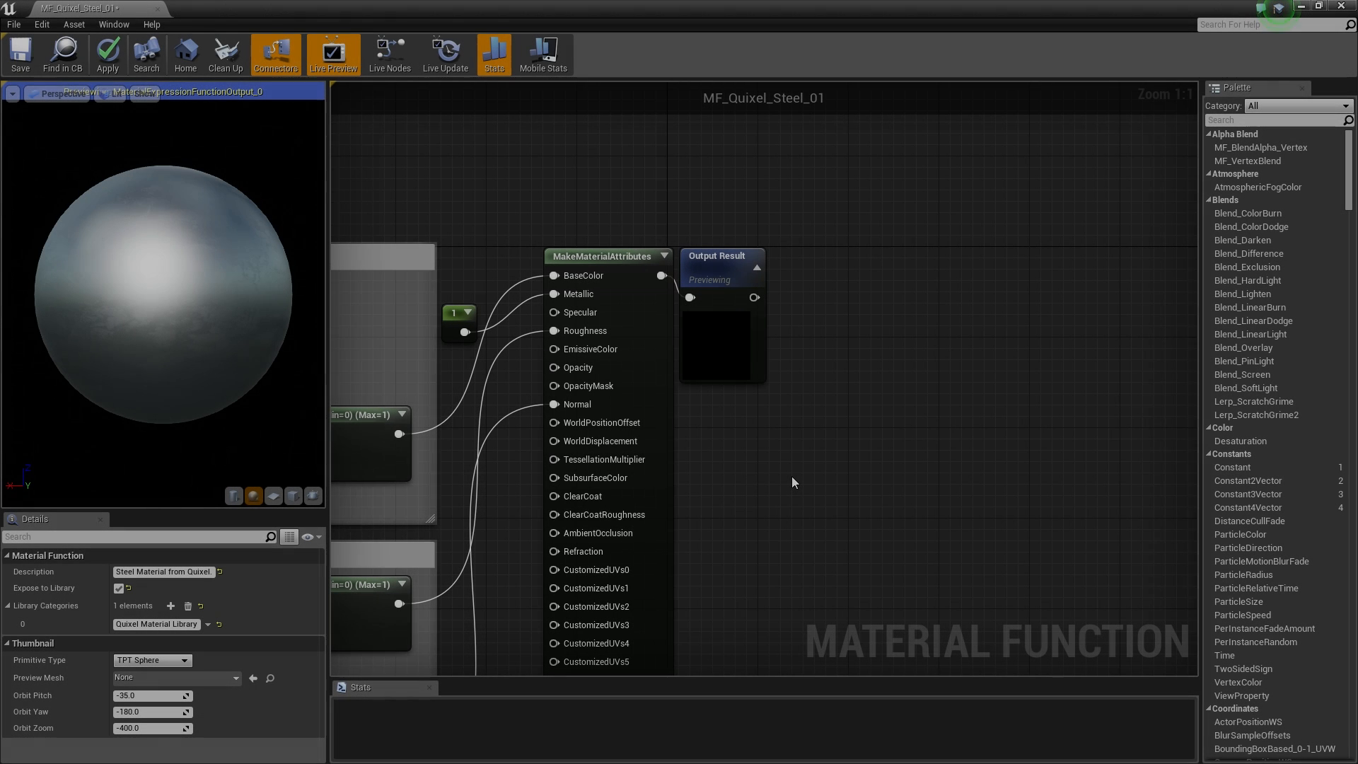
{"action": "left_click", "coordinate": [746, 376]}
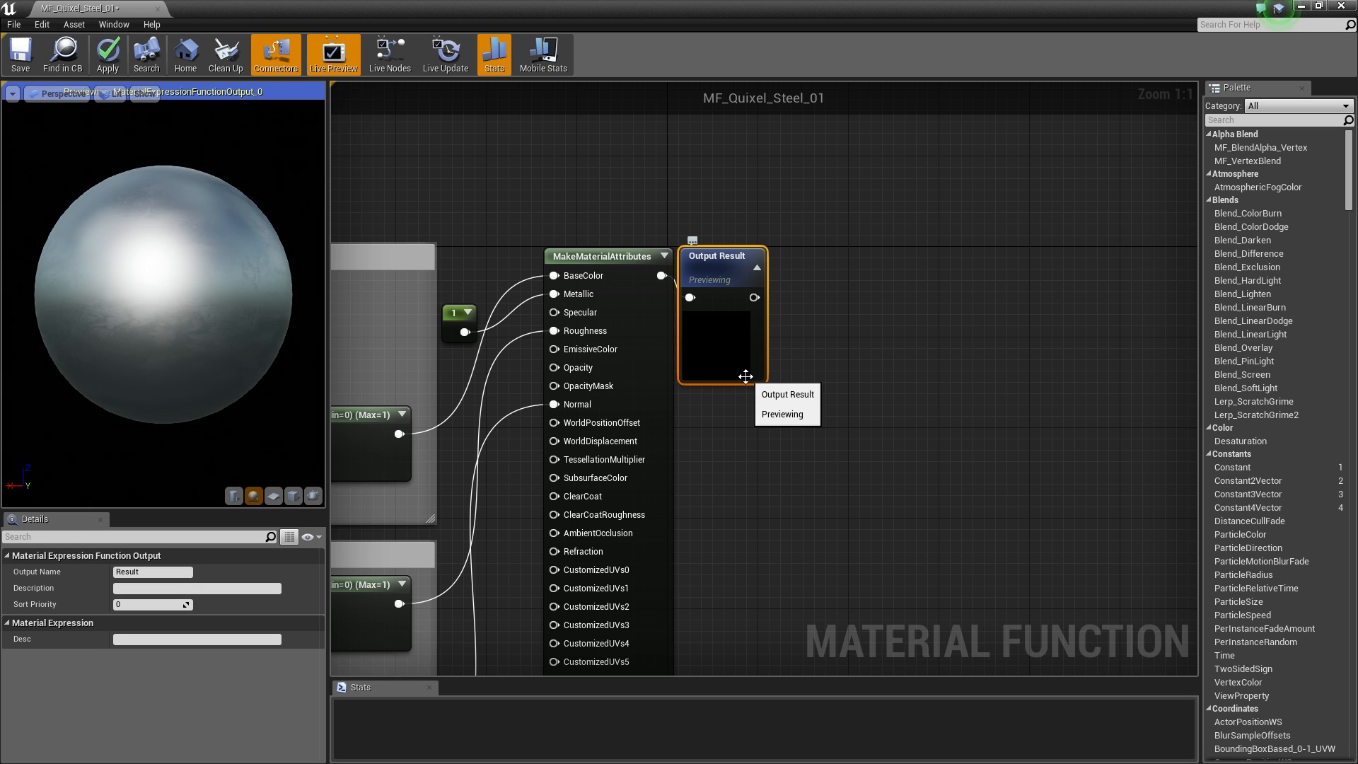
{"action": "left_click", "coordinate": [659, 376]}
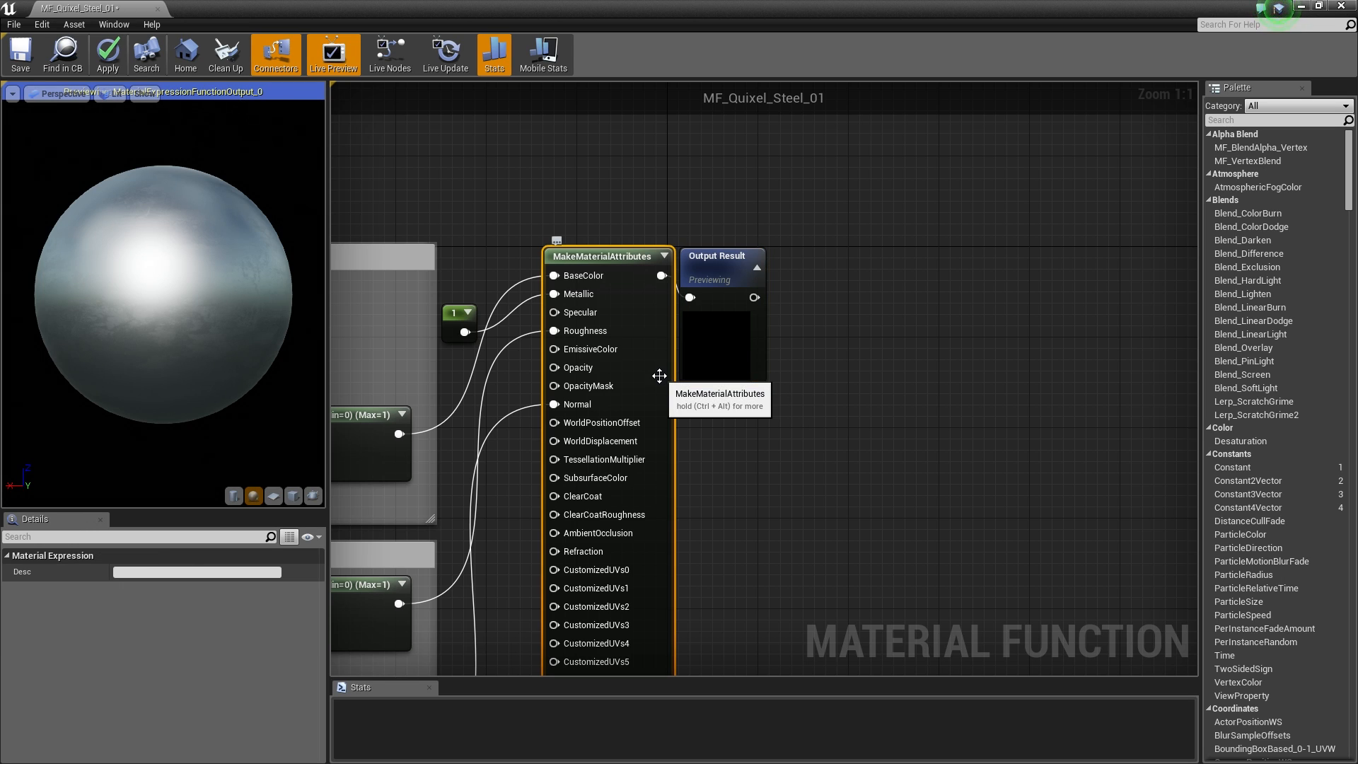
- Survey the whole steel function graph, selecting the Albedo, Roughness and Normal comment groups one by one
{"action": "scroll", "coordinate": [746, 488], "scroll_direction": "down", "scroll_amount": 6}
{"action": "right_click_drag", "start_coordinate": [745, 486], "coordinate": [1115, 376]}
{"action": "scroll", "coordinate": [959, 401], "scroll_direction": "up", "scroll_amount": 2}
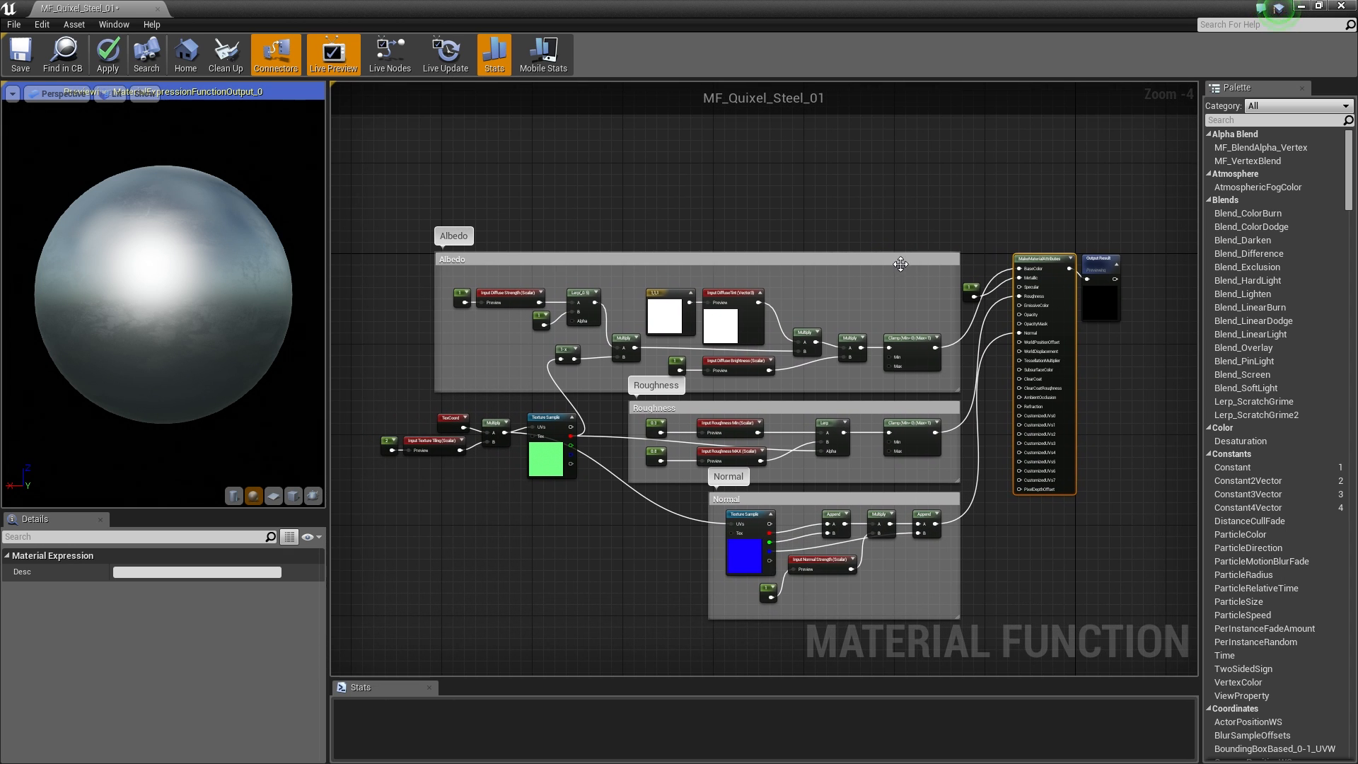
{"action": "left_click", "coordinate": [905, 289]}
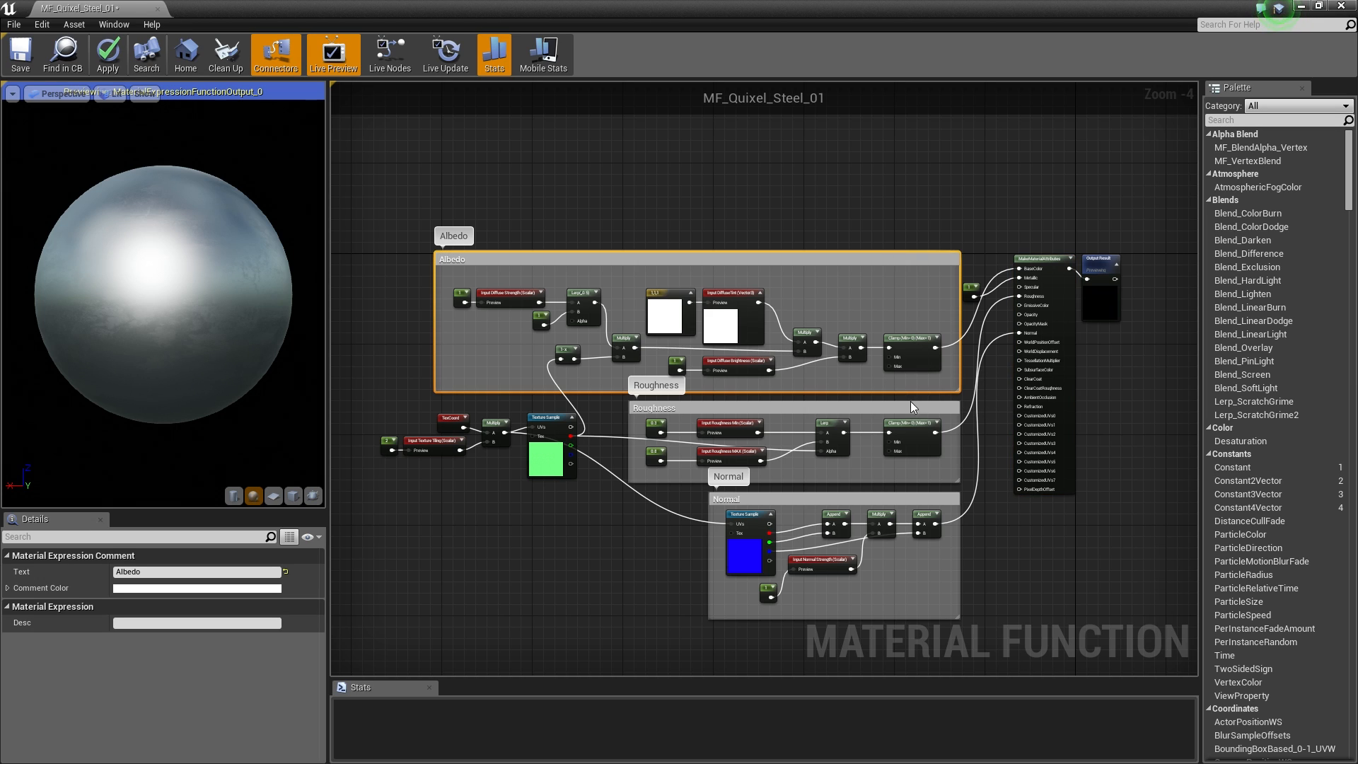
{"action": "left_click", "coordinate": [918, 460]}
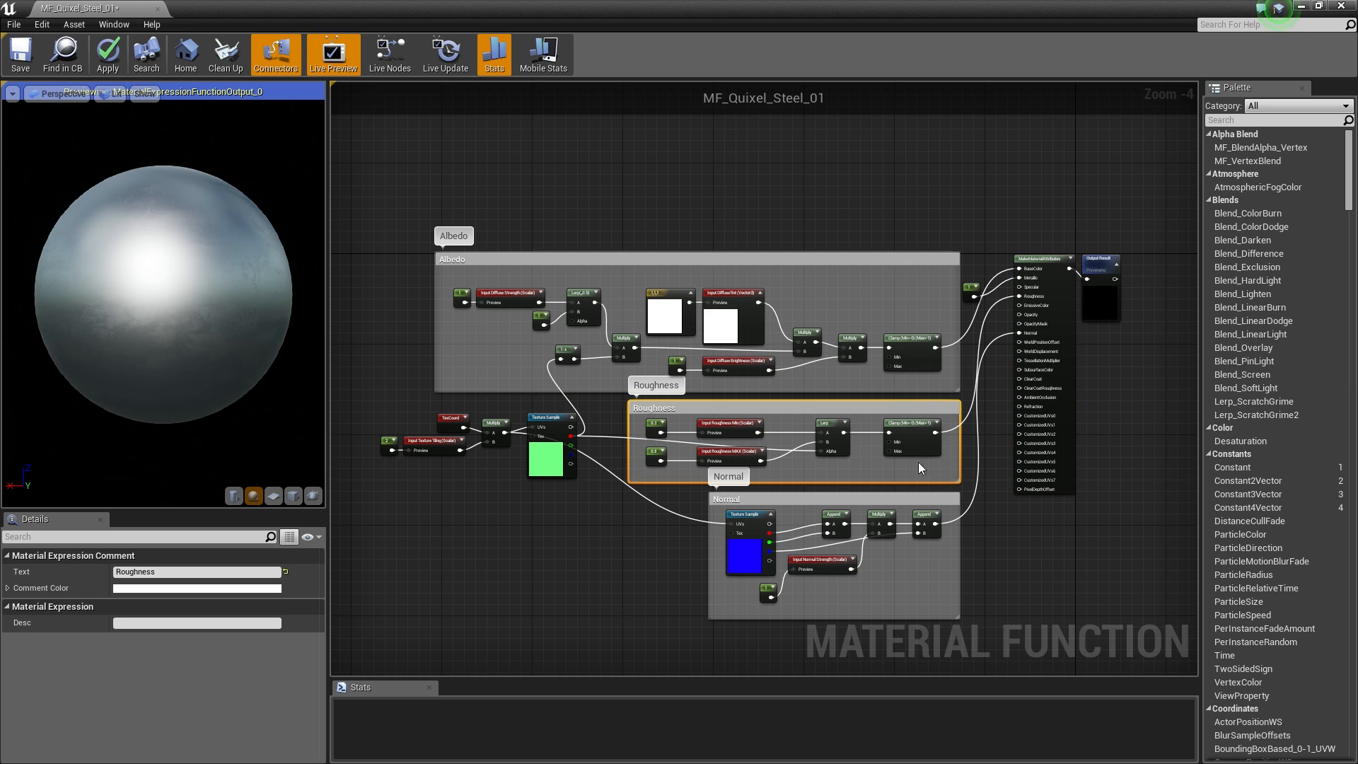
{"action": "left_click", "coordinate": [907, 502]}
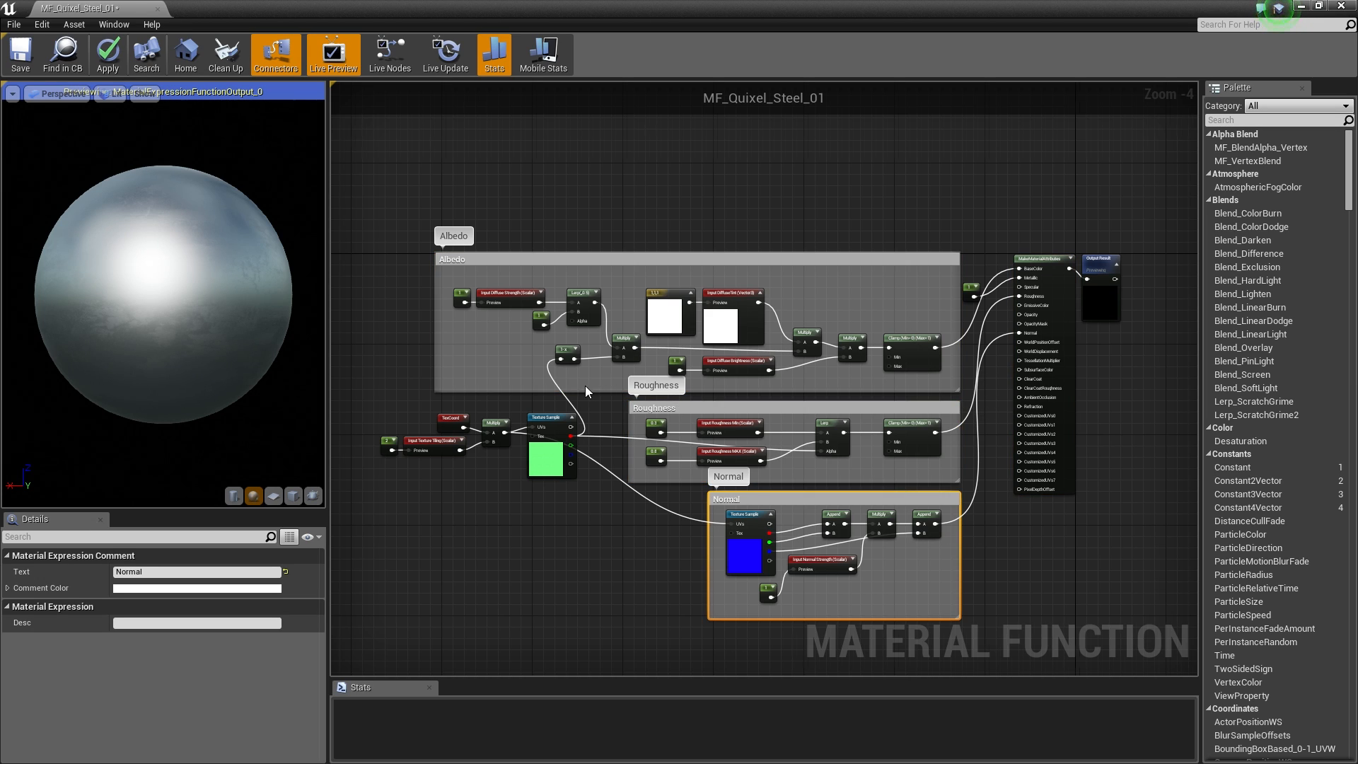
- Examine the Albedo group's Diffuse Strength and Lerp nodes, the Multiply they feed, and the 1-x node on the texture's red channel
{"action": "scroll", "coordinate": [584, 385], "scroll_direction": "up", "scroll_amount": 4}
{"action": "right_click_drag", "start_coordinate": [833, 409], "coordinate": [740, 437]}
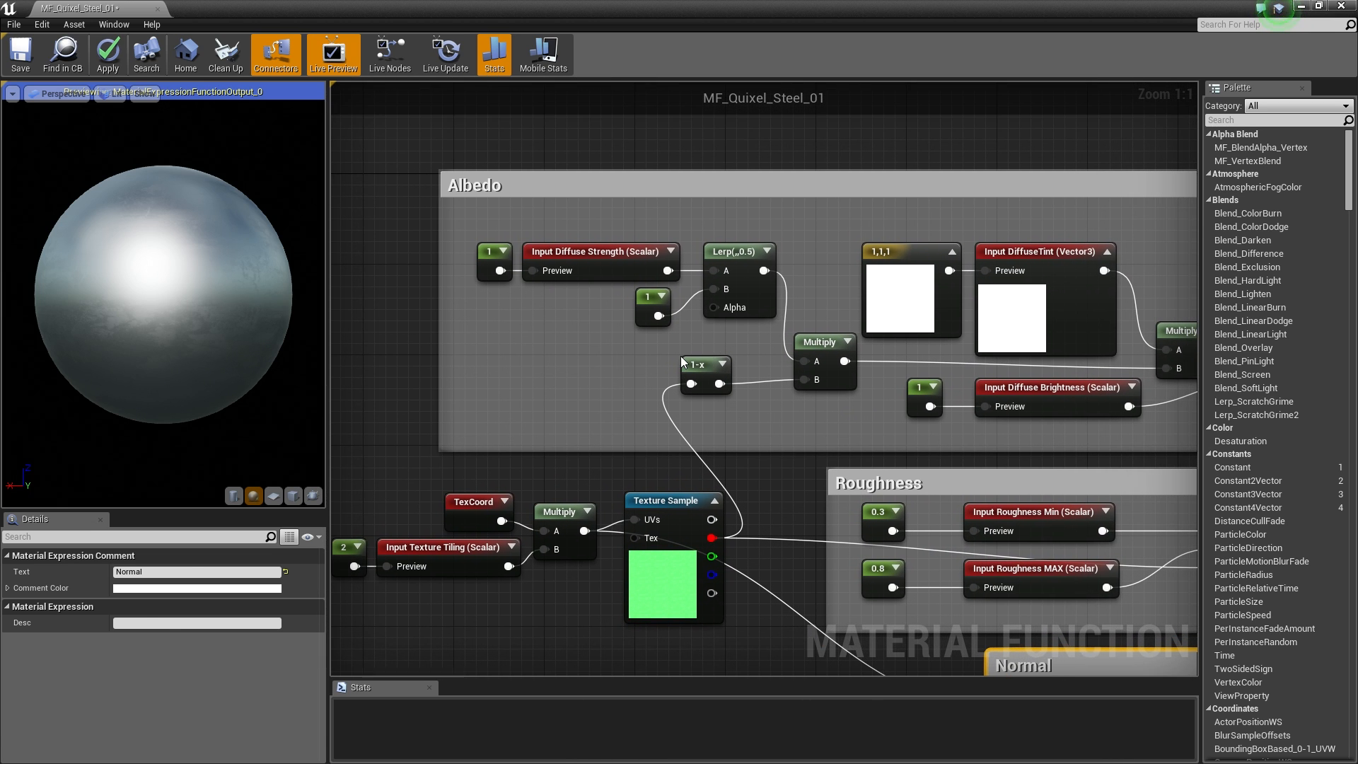
{"action": "left_click", "coordinate": [524, 308]}
{"action": "left_click_drag", "start_coordinate": [567, 320], "coordinate": [764, 252]}
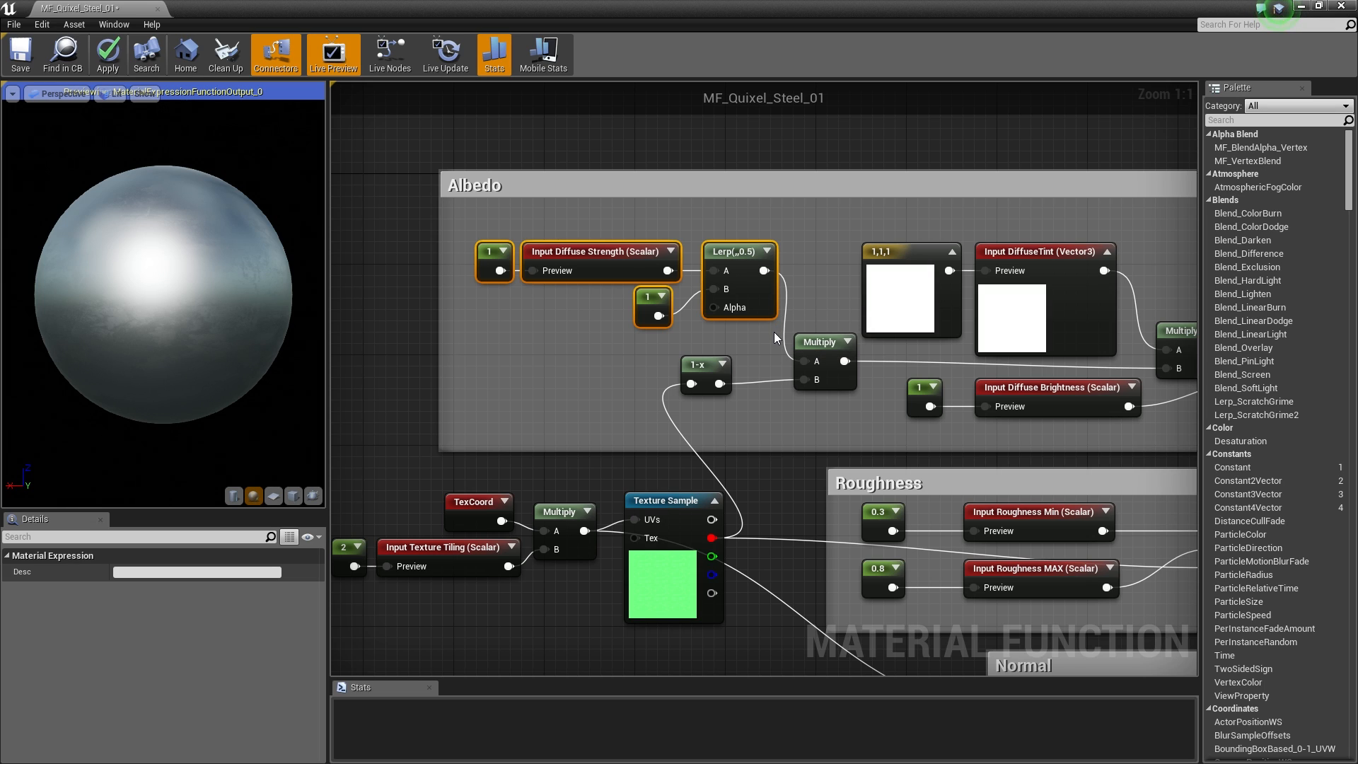
{"action": "left_click", "coordinate": [847, 374]}
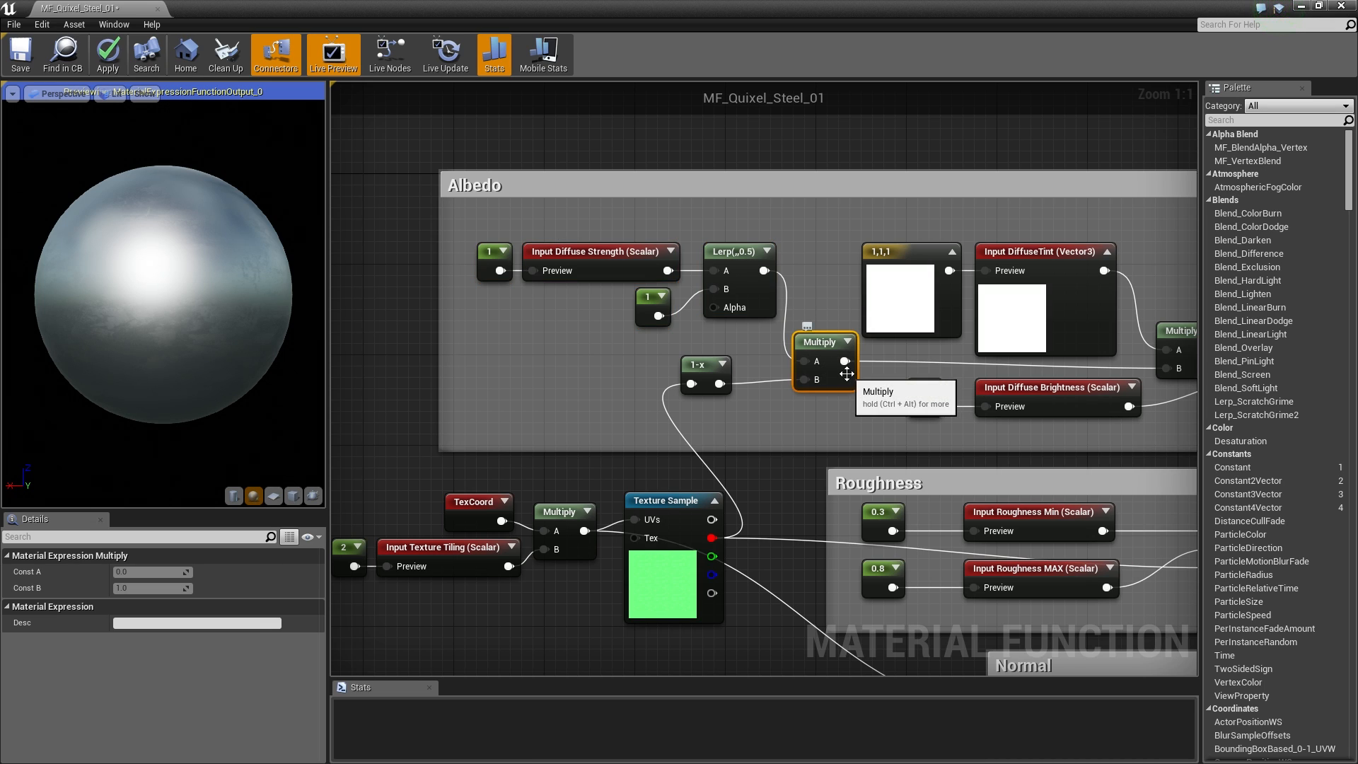
{"action": "left_click", "coordinate": [708, 375]}
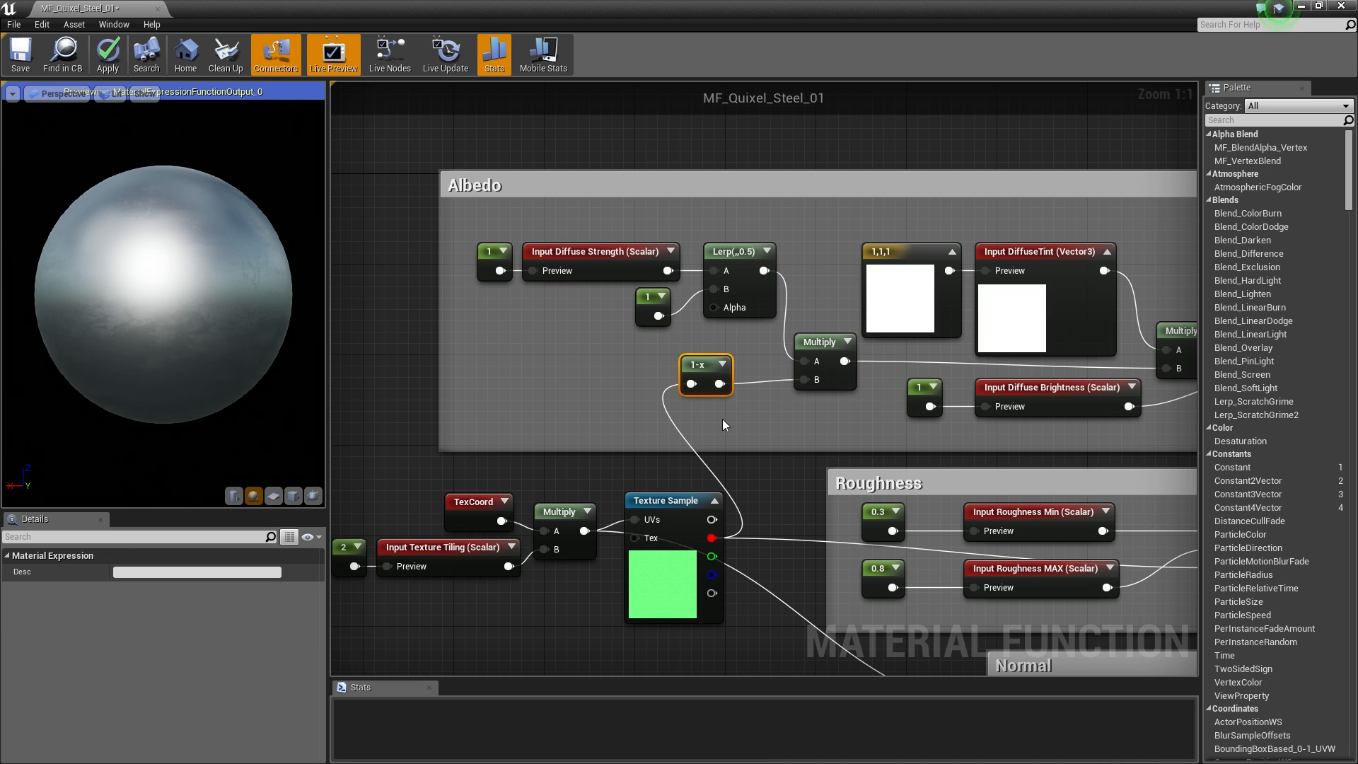
{"action": "right_click_drag", "start_coordinate": [712, 409], "coordinate": [703, 362]}
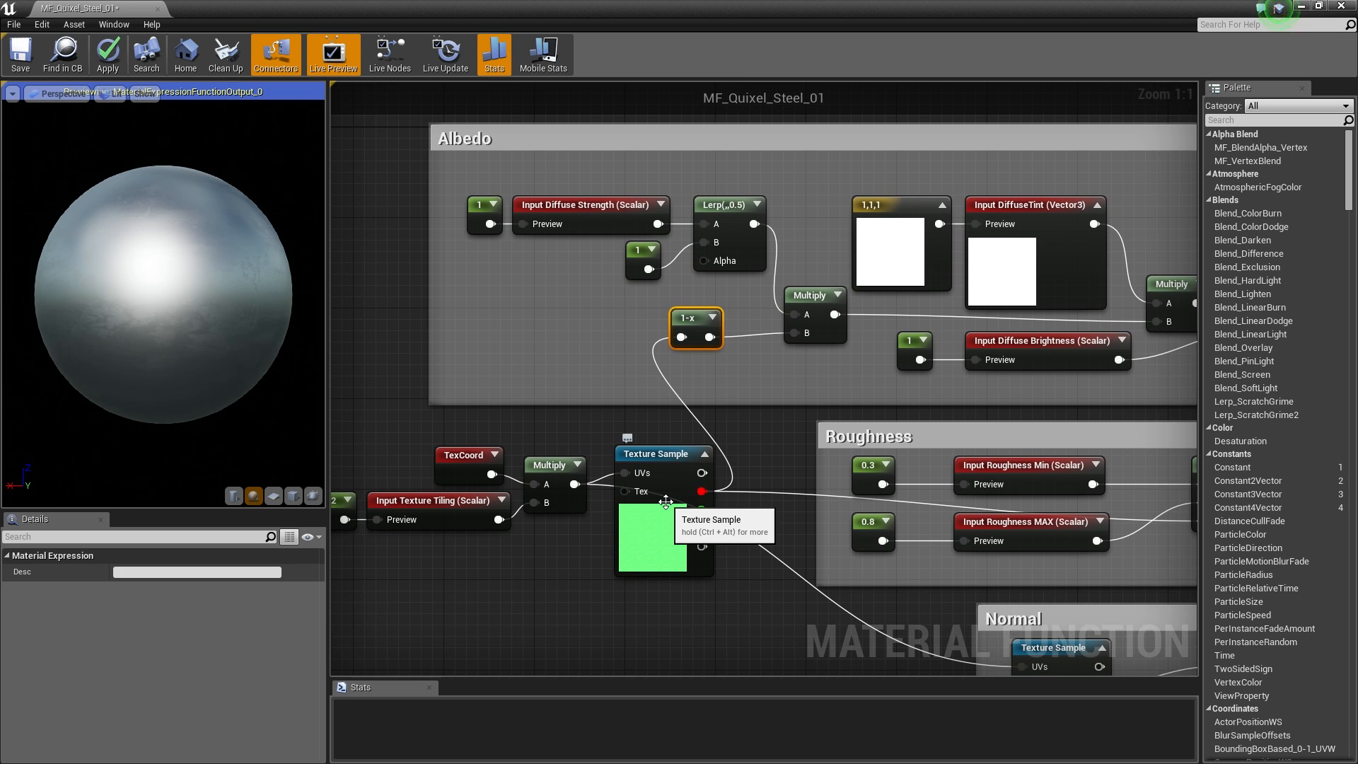
- Examine the DiffuseTint input nodes with their Multiply, and the Diffuse Brightness input with its constant
{"action": "right_click_drag", "start_coordinate": [816, 338], "coordinate": [515, 391]}
{"action": "left_click_drag", "start_coordinate": [583, 228], "coordinate": [890, 370]}
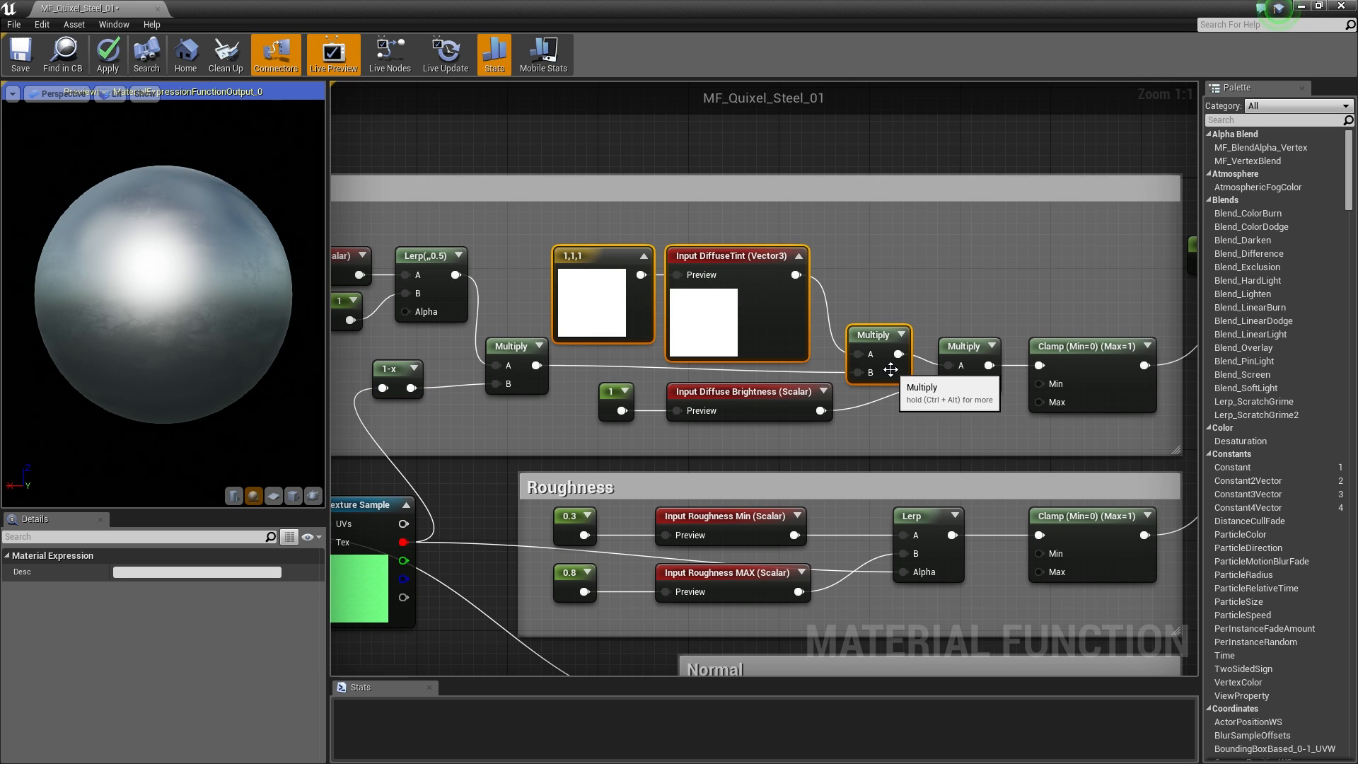
{"action": "left_click_drag", "start_coordinate": [911, 414], "coordinate": [595, 401]}
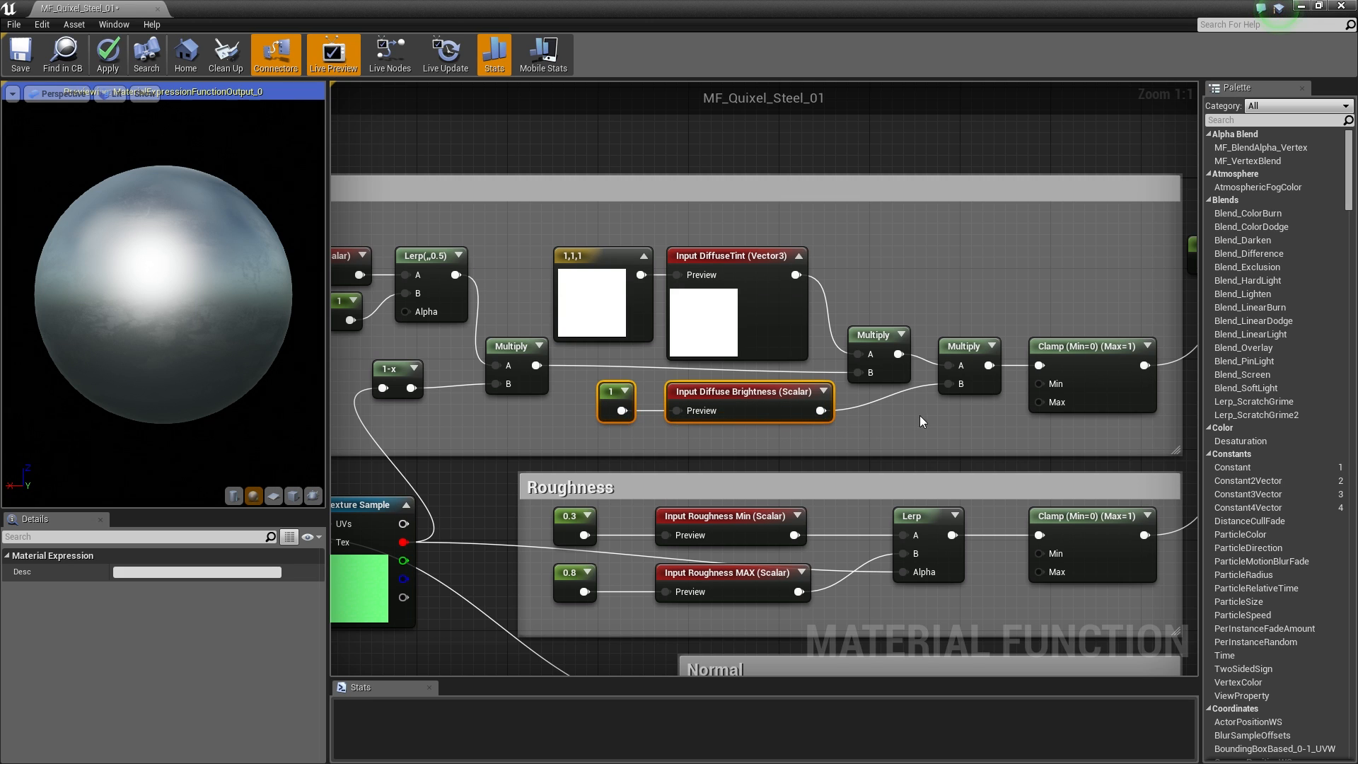
- Select the Albedo group's final Multiply and Clamp nodes, and examine the Diffuse Brightness input's available types and name
{"action": "right_click_drag", "start_coordinate": [923, 417], "coordinate": [801, 423]}
{"action": "left_click_drag", "start_coordinate": [749, 421], "coordinate": [1008, 331]}
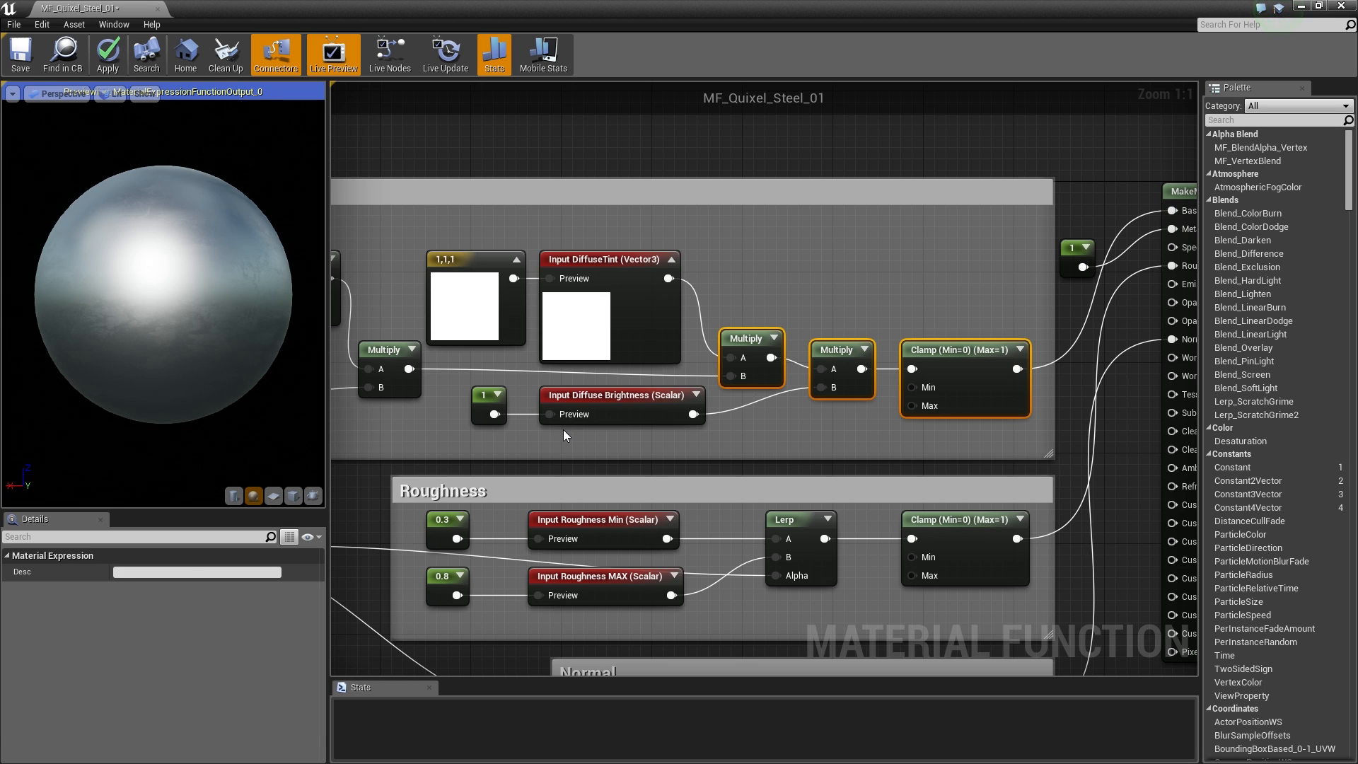
{"action": "left_click", "coordinate": [629, 421]}
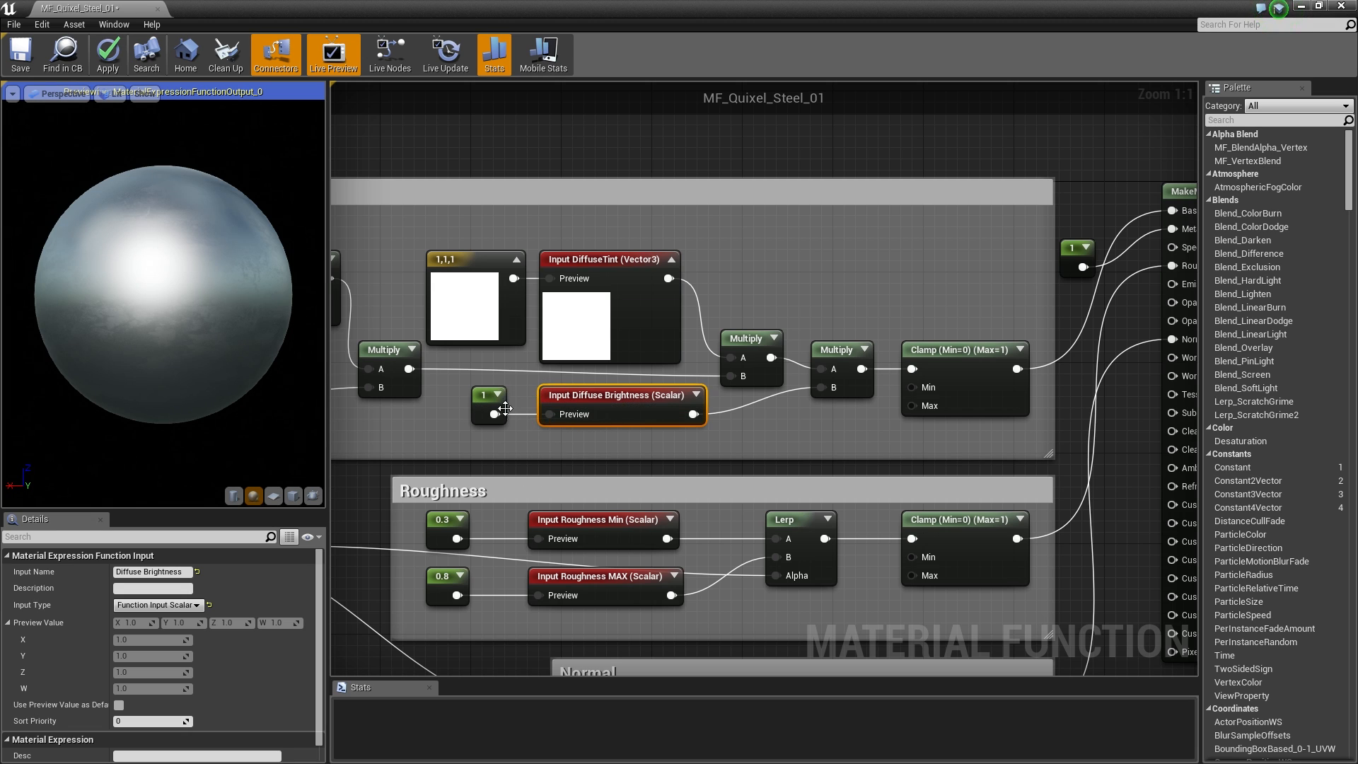
{"action": "left_click", "coordinate": [173, 605]}
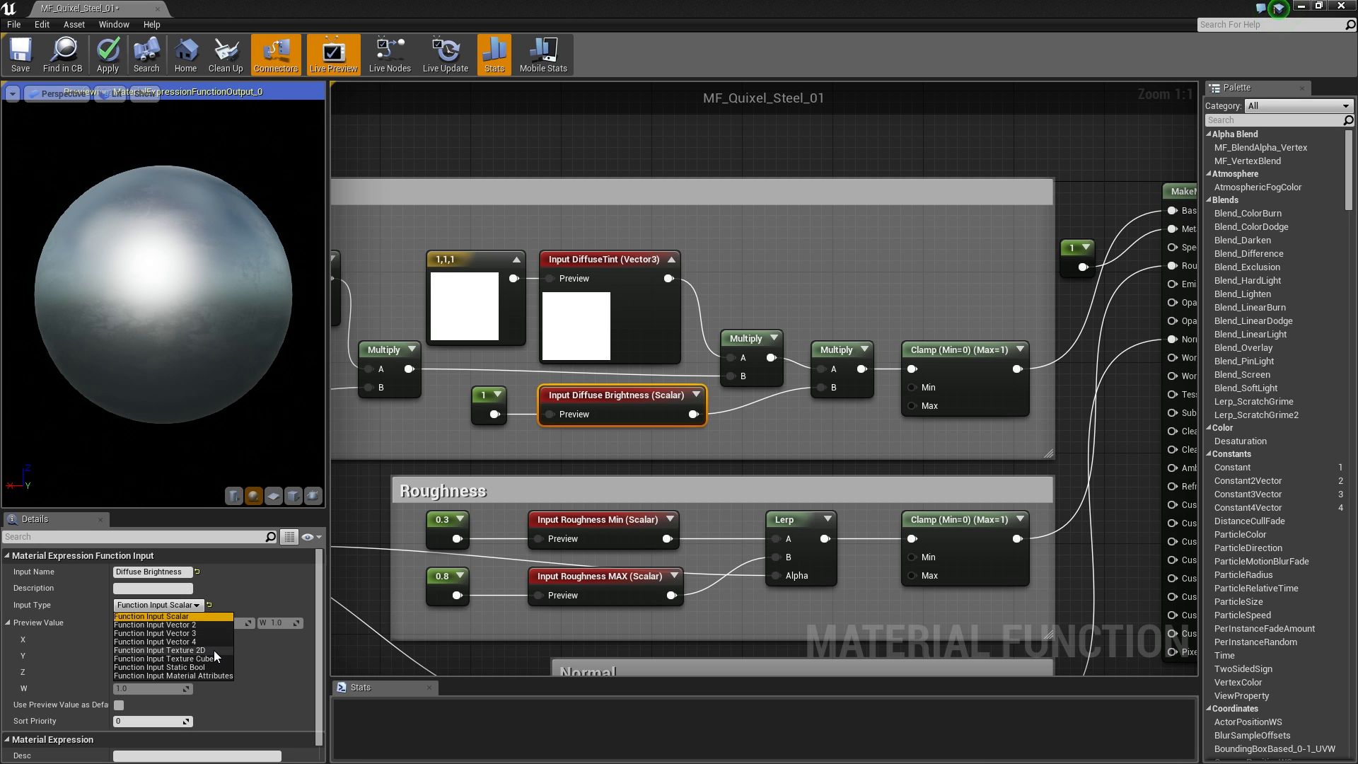
{"action": "left_click", "coordinate": [186, 571]}
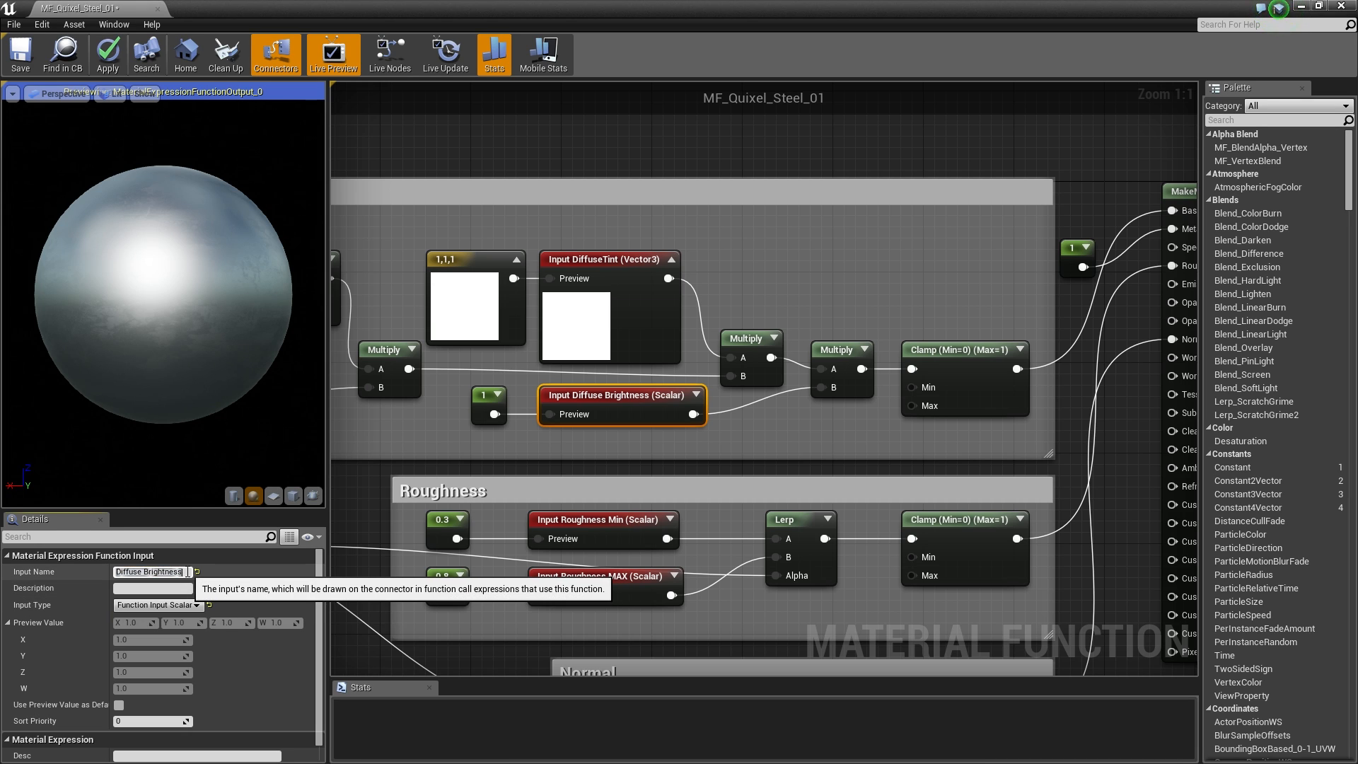
{"action": "left_click_drag", "start_coordinate": [186, 571], "coordinate": [97, 574]}
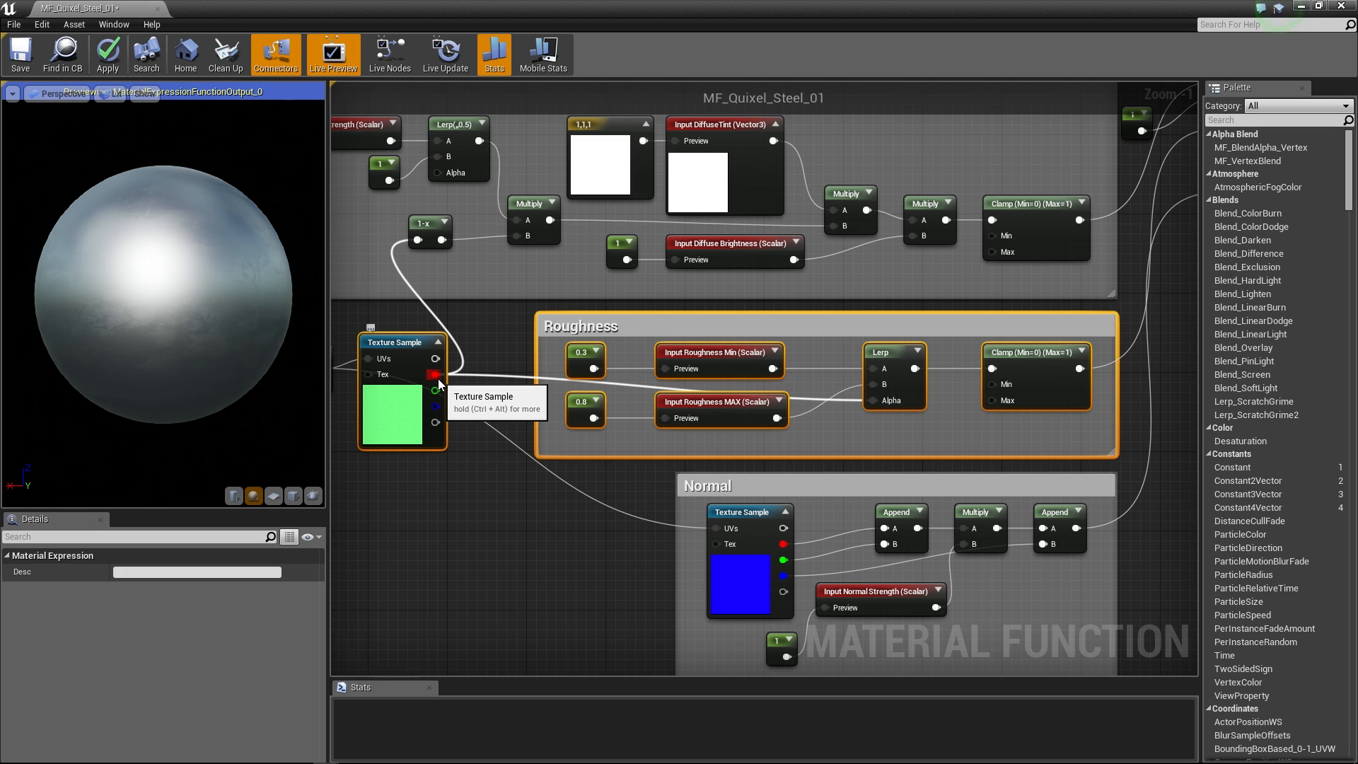
- Select the whole Normal comment group and follow its output to the Normal input of MakeMaterialAttributes
{"action": "right_click_drag", "start_coordinate": [486, 511], "coordinate": [353, 375]}
{"action": "left_click_drag", "start_coordinate": [437, 546], "coordinate": [1071, 345]}
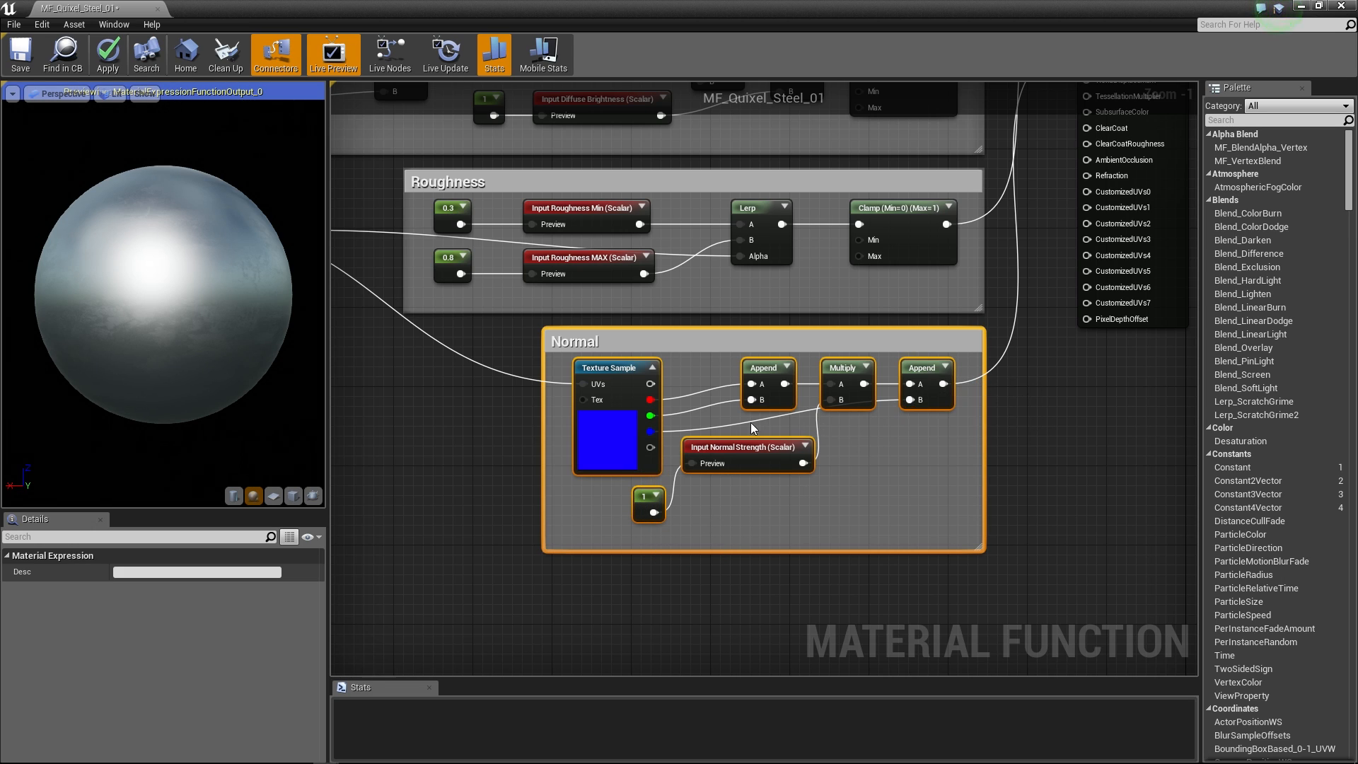
{"action": "right_click_drag", "start_coordinate": [1006, 335], "coordinate": [911, 509]}
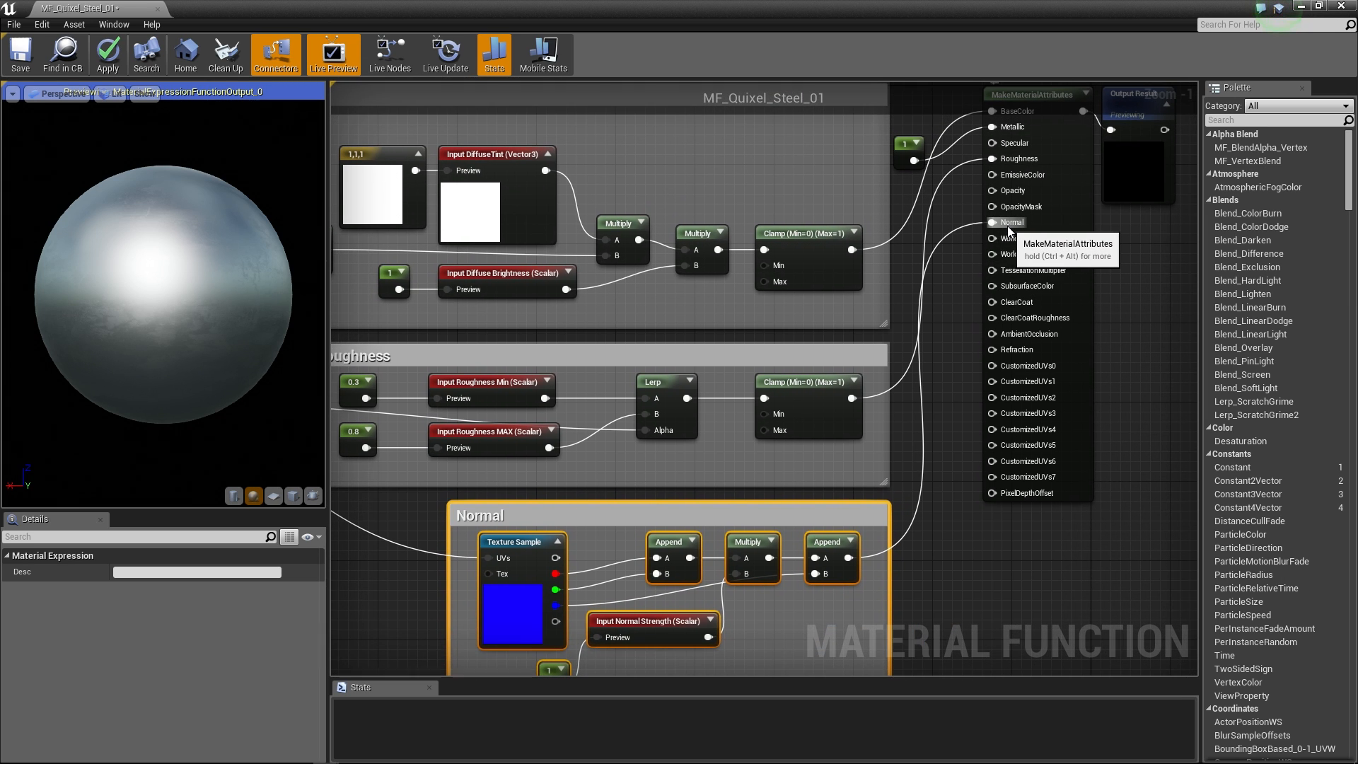
- Select the TexCoord, Texture Tiling input, Multiply and Texture Sample nodes that control the steel texture's tiling
{"action": "scroll", "coordinate": [935, 446], "scroll_direction": "down", "scroll_amount": 2}
{"action": "right_click_drag", "start_coordinate": [936, 451], "coordinate": [1352, 424]}
{"action": "scroll", "coordinate": [922, 434], "scroll_direction": "up", "scroll_amount": 1}
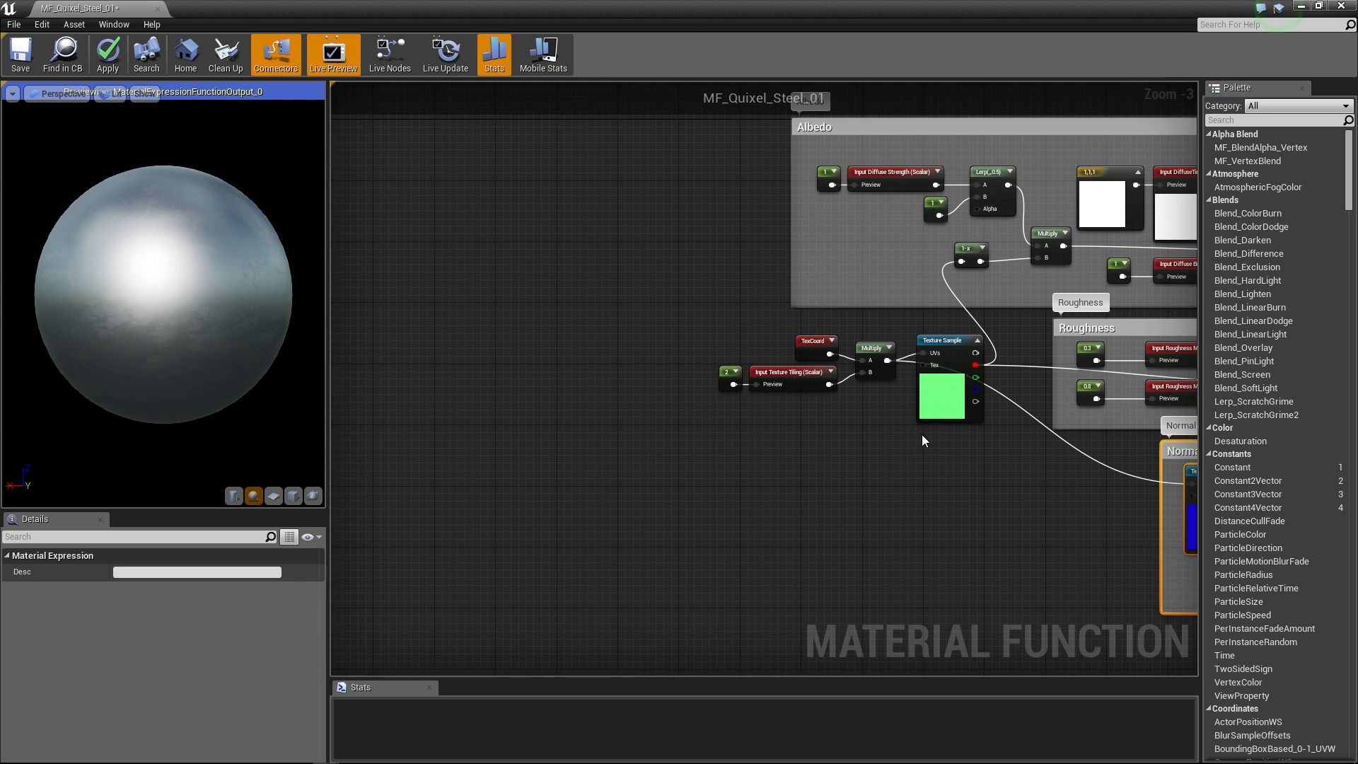
{"action": "scroll", "coordinate": [898, 459], "scroll_direction": "up", "scroll_amount": 1}
{"action": "scroll", "coordinate": [898, 458], "scroll_direction": "up", "scroll_amount": 1}
{"action": "right_click_drag", "start_coordinate": [898, 459], "coordinate": [872, 507]}
{"action": "left_click_drag", "start_coordinate": [669, 488], "coordinate": [958, 344]}
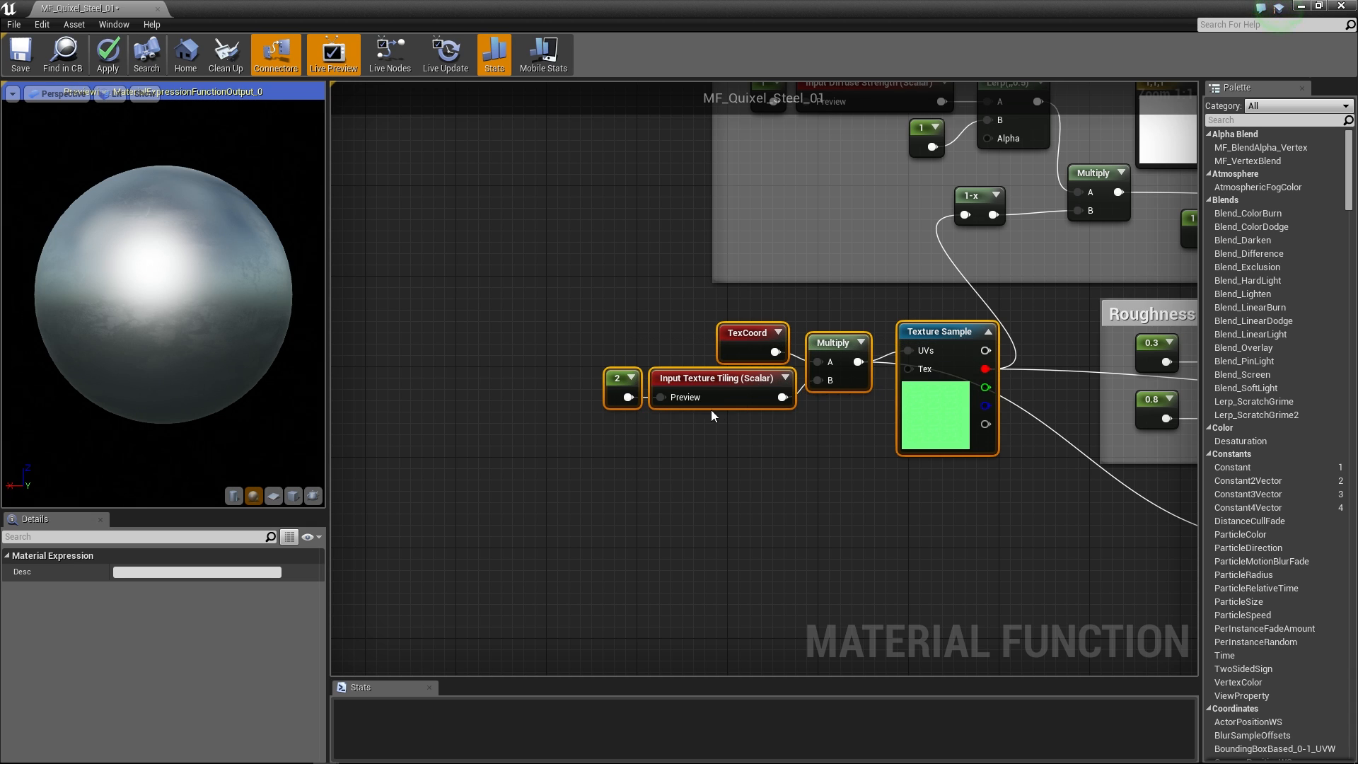
- Review the steel function's Description, Expose to Library and Library Categories settings with no nodes selected
{"action": "left_click", "coordinate": [847, 456]}
{"action": "scroll", "coordinate": [867, 477], "scroll_direction": "down", "scroll_amount": 3}
{"action": "right_click_drag", "start_coordinate": [867, 476], "coordinate": [495, 481]}
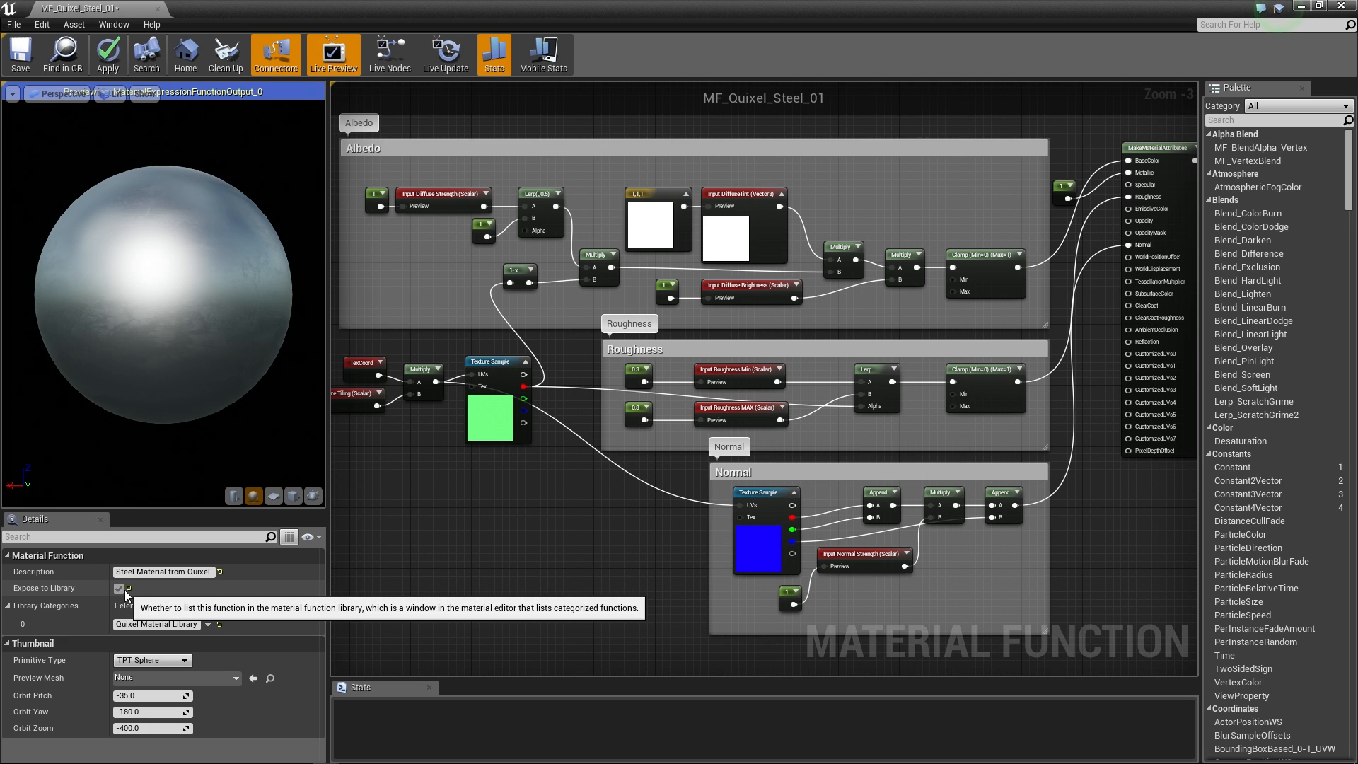
{"action": "left_click", "coordinate": [132, 624]}
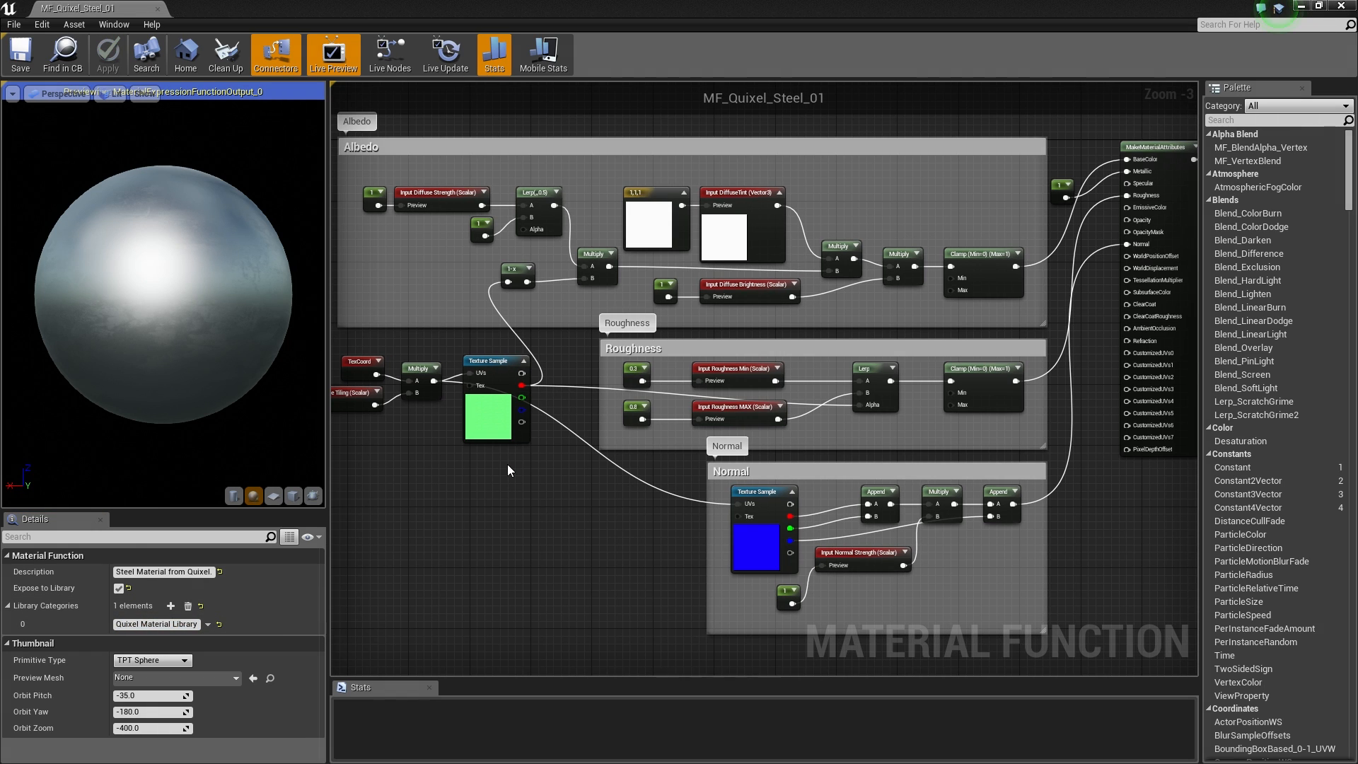
- Open the MF_Quixel_Anodized_01, MF_Quixel_Paint_01 and MF_QuixelGrime_01 functions from the MaterialLibrary folder
{"action": "double_click", "coordinate": [456, 7]}
{"action": "double_click", "coordinate": [354, 647]}
{"action": "double_click", "coordinate": [405, 647]}
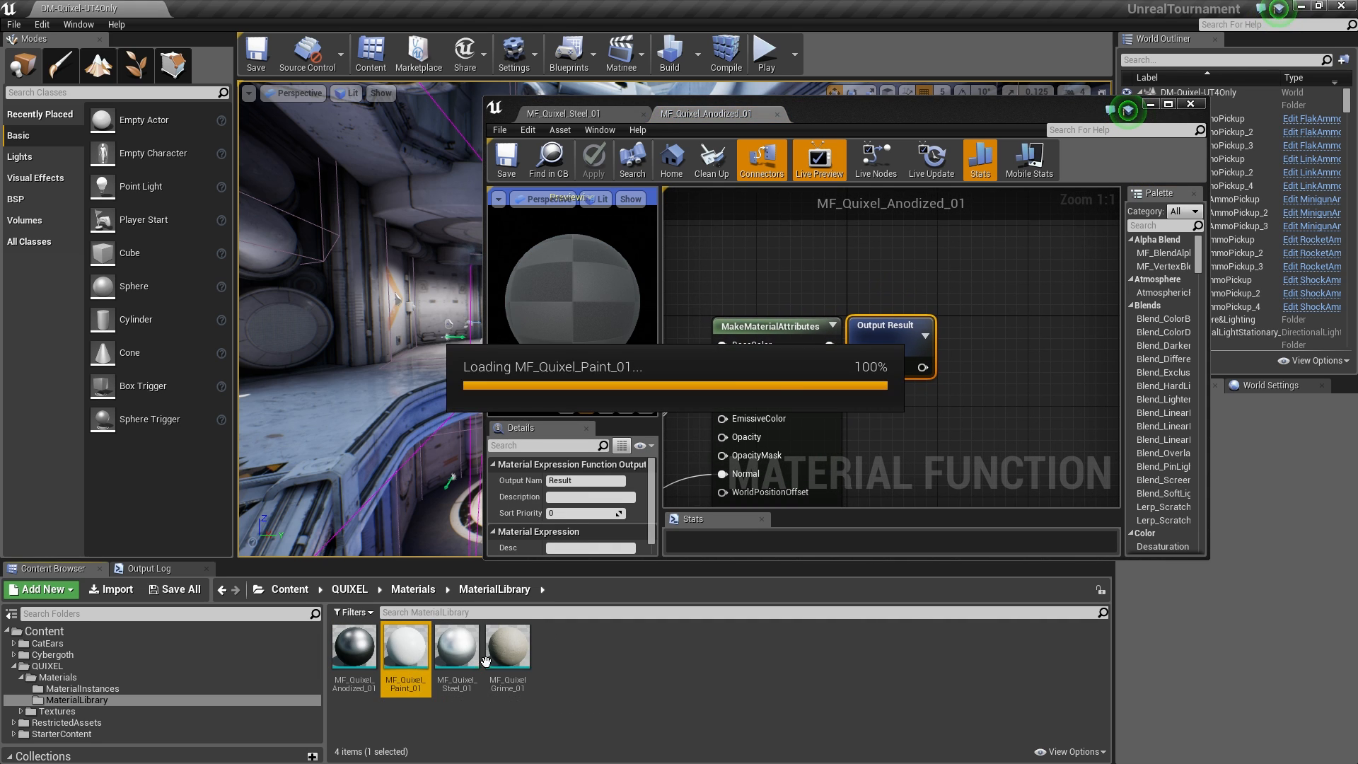
{"action": "double_click", "coordinate": [507, 647]}
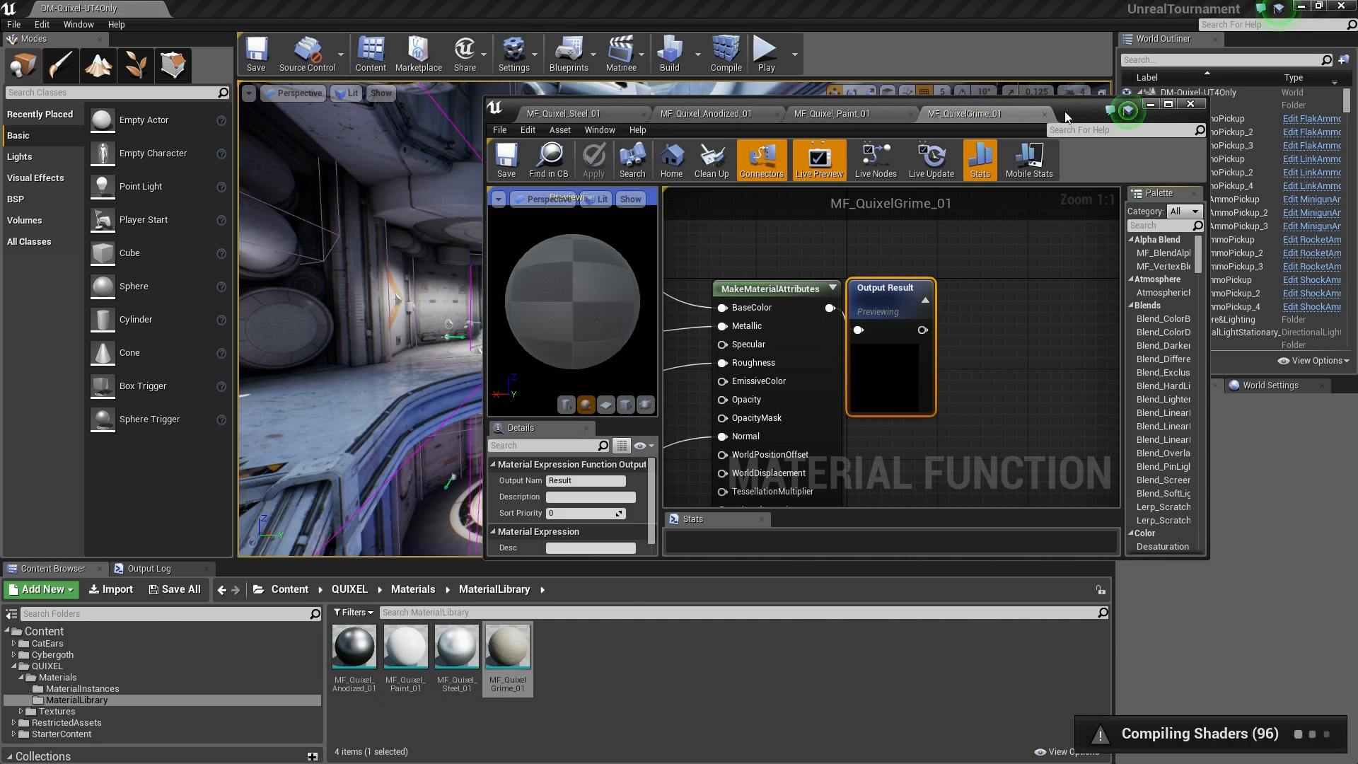
- Maximize the material function editor and survey the whole MF_QuixelGrime_01 node graph
{"action": "double_click", "coordinate": [1082, 106]}
{"action": "right_click_drag", "start_coordinate": [646, 342], "coordinate": [1197, 354]}
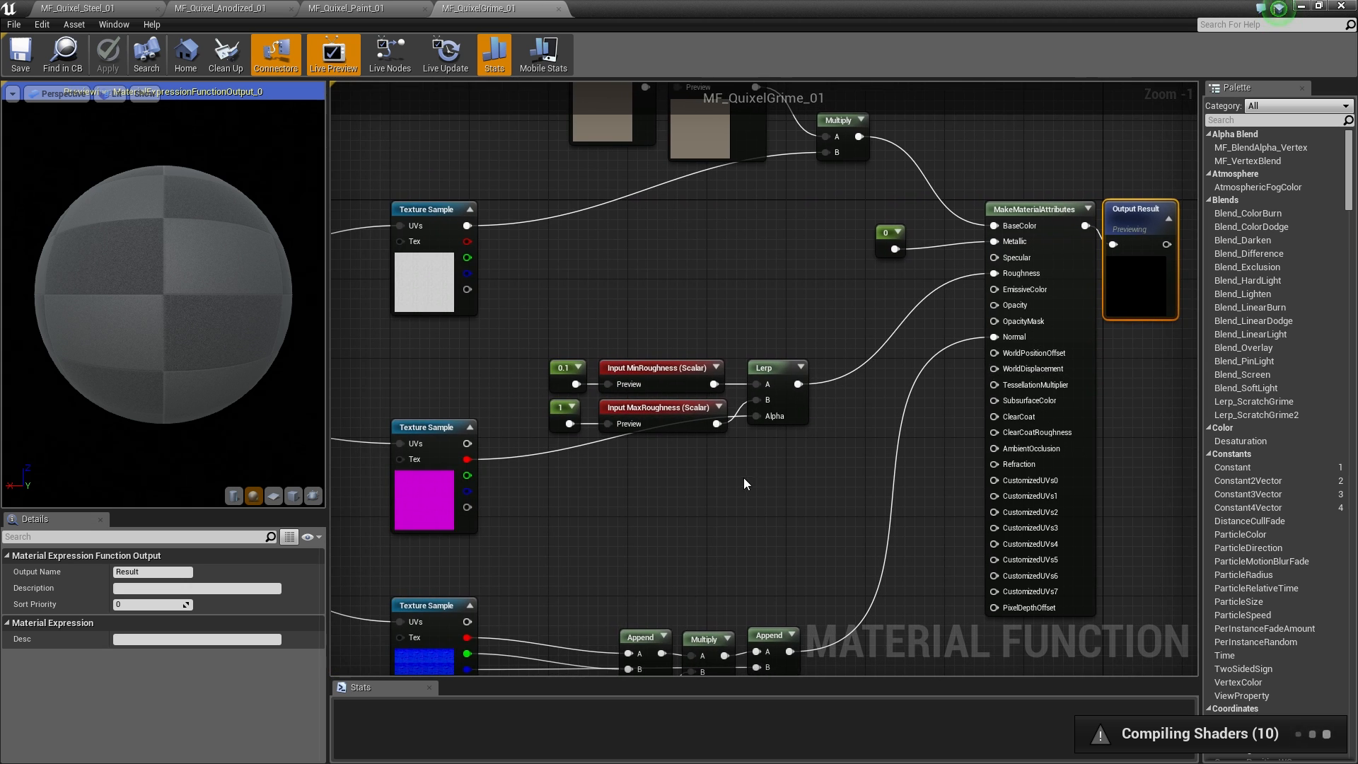
{"action": "scroll", "coordinate": [749, 474], "scroll_direction": "down", "scroll_amount": 2}
{"action": "right_click_drag", "start_coordinate": [741, 477], "coordinate": [864, 466]}
{"action": "scroll", "coordinate": [865, 467], "scroll_direction": "down", "scroll_amount": 2}
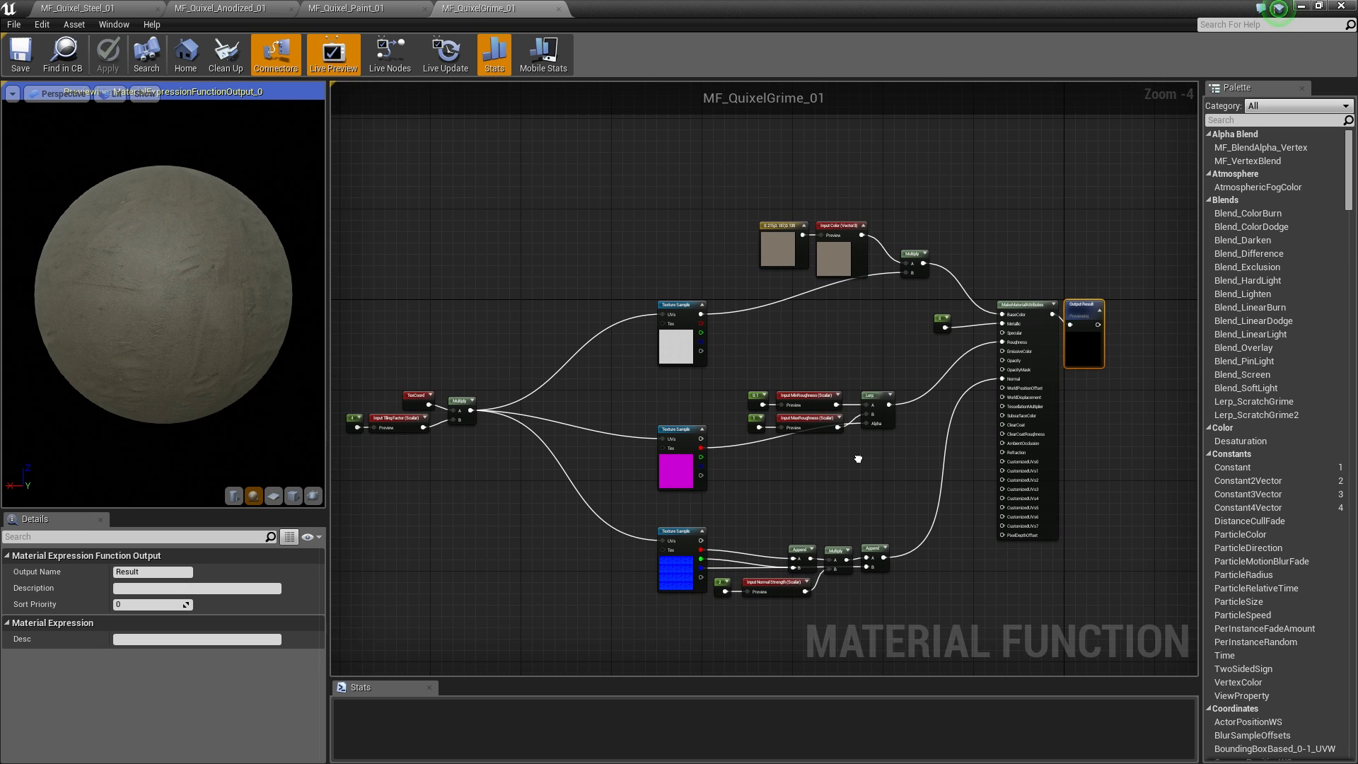
- Survey the MF_Quixel_Paint_01 graph with its Albedo, Roughness and Normal groups
{"action": "left_click", "coordinate": [370, 7]}
{"action": "scroll", "coordinate": [634, 521], "scroll_direction": "down", "scroll_amount": 6}
{"action": "mouse_move", "coordinate": [634, 521]}
{"action": "right_mouse_down"}
{"action": "mouse_move", "coordinate": [927, 522]}
{"action": "mouse_move", "coordinate": [941, 534]}
{"action": "mouse_move", "coordinate": [1085, 521]}
{"action": "mouse_move", "coordinate": [995, 539]}
{"action": "right_mouse_up"}
{"action": "scroll", "coordinate": [932, 541], "scroll_direction": "up", "scroll_amount": 4}
{"action": "scroll", "coordinate": [942, 535], "scroll_direction": "down", "scroll_amount": 2}
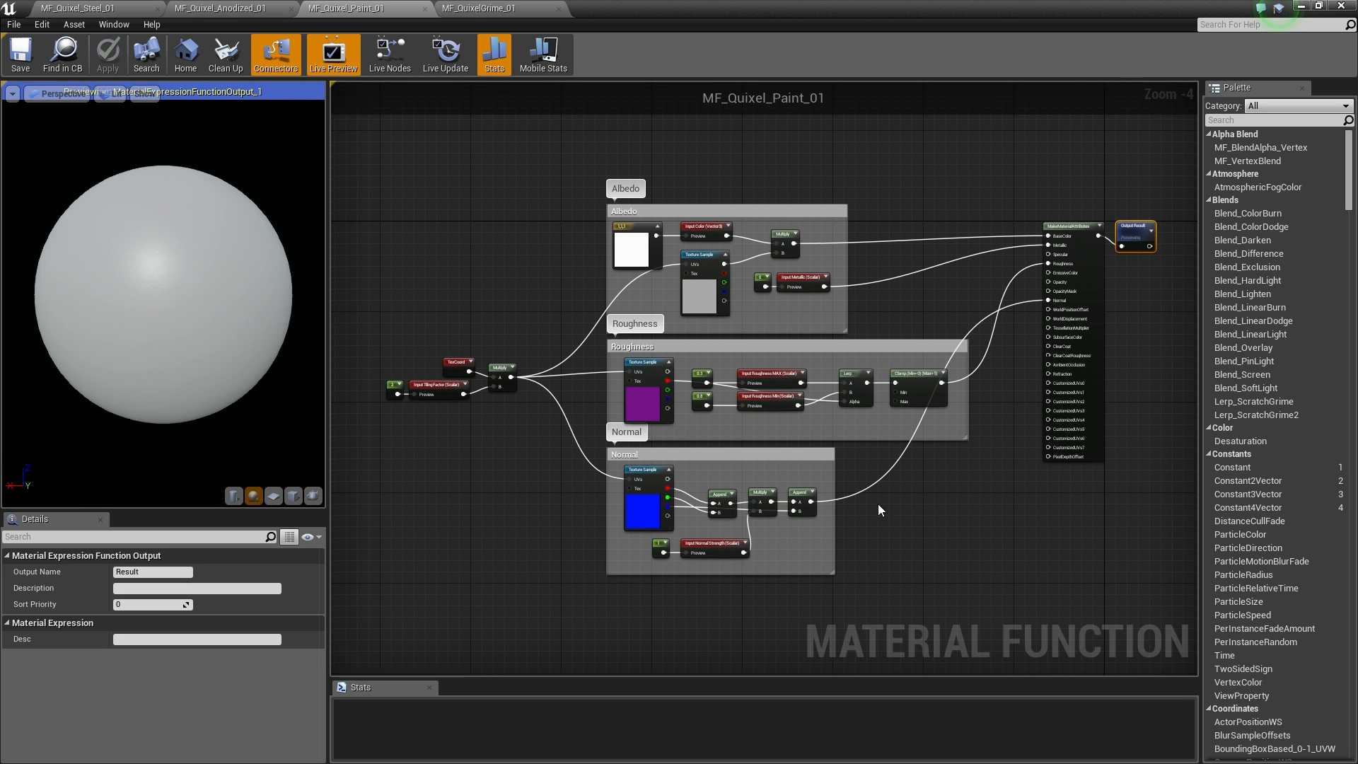
- Survey the MF_Quixel_Anodized_01 graph with its Tile, Albedo, Roughness and Normal groups
{"action": "left_click", "coordinate": [220, 7]}
{"action": "scroll", "coordinate": [655, 560], "scroll_direction": "down", "scroll_amount": 3}
{"action": "right_click_drag", "start_coordinate": [648, 561], "coordinate": [1035, 421]}
{"action": "right_click_drag", "start_coordinate": [861, 570], "coordinate": [964, 597]}
{"action": "scroll", "coordinate": [893, 556], "scroll_direction": "up", "scroll_amount": 1}
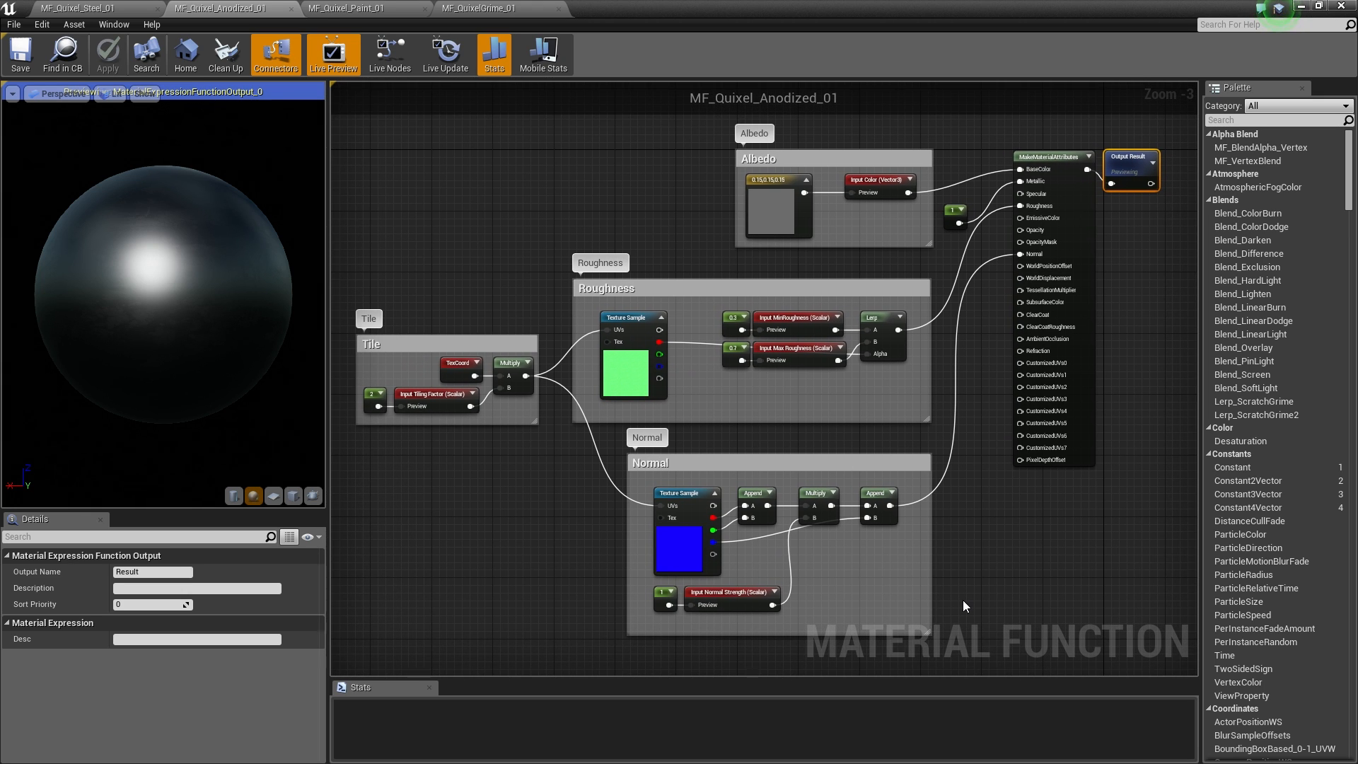
- Open the Quixel_Drill_MASTER material from the Materials folder and show its graph in a maximized editor
{"action": "left_click_drag", "start_coordinate": [628, 5], "coordinate": [894, 140]}
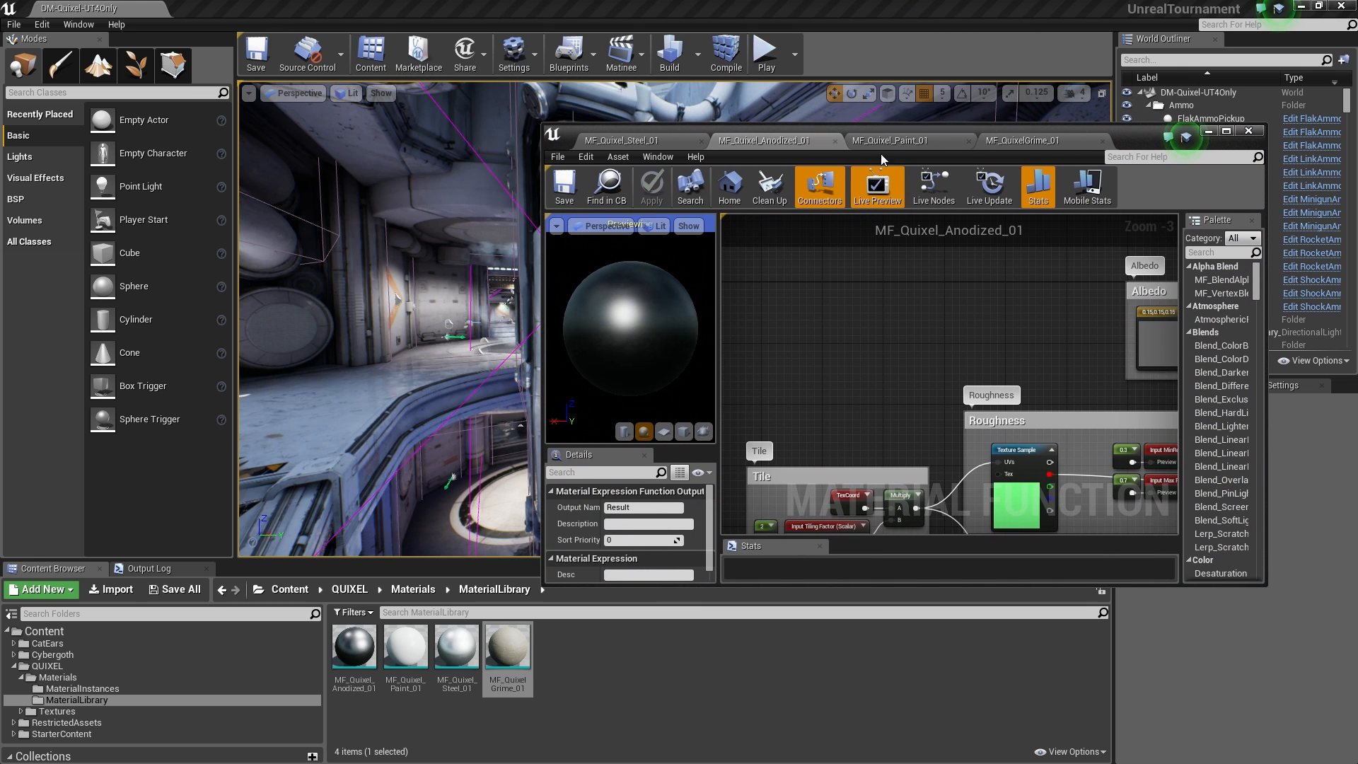
{"action": "left_click", "coordinate": [84, 675]}
{"action": "double_click", "coordinate": [467, 654]}
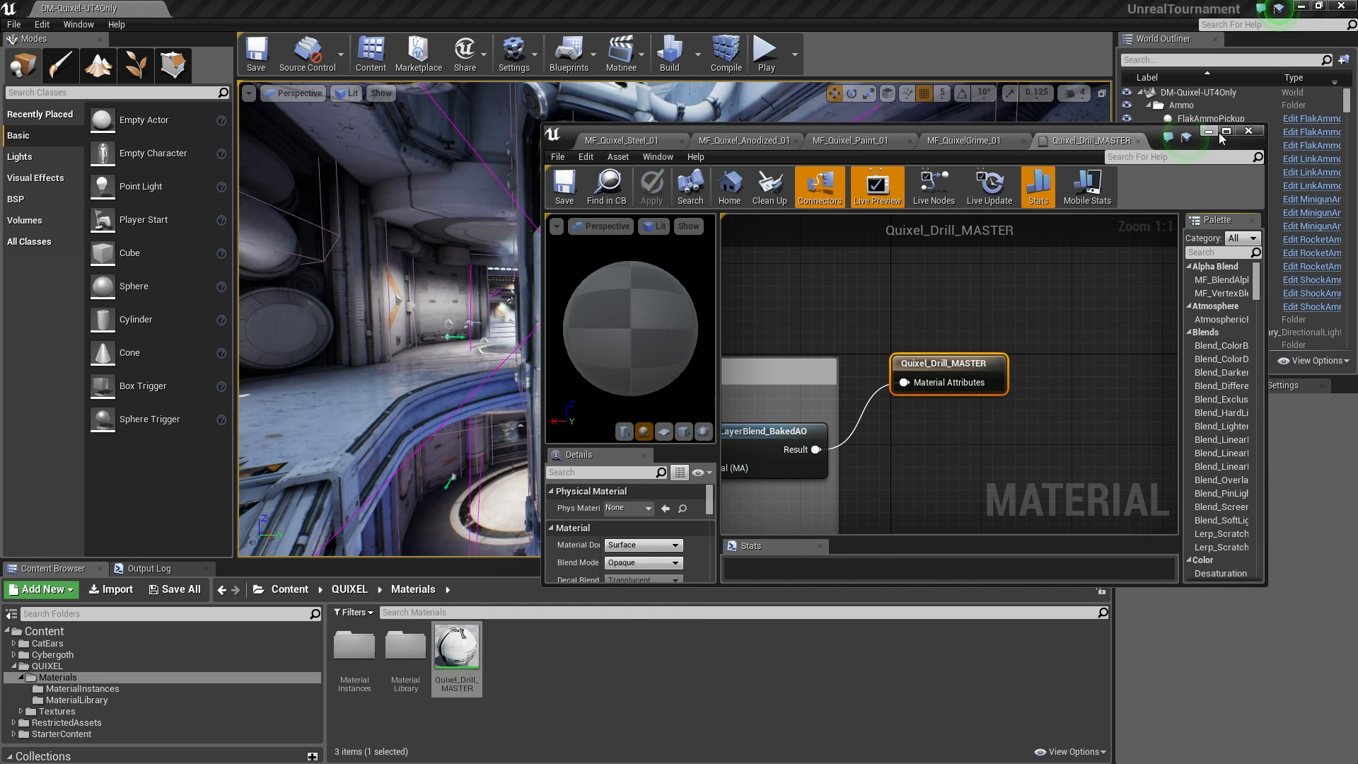
{"action": "left_click", "coordinate": [1226, 131]}
{"action": "scroll", "coordinate": [573, 406], "scroll_direction": "up", "scroll_amount": 3}
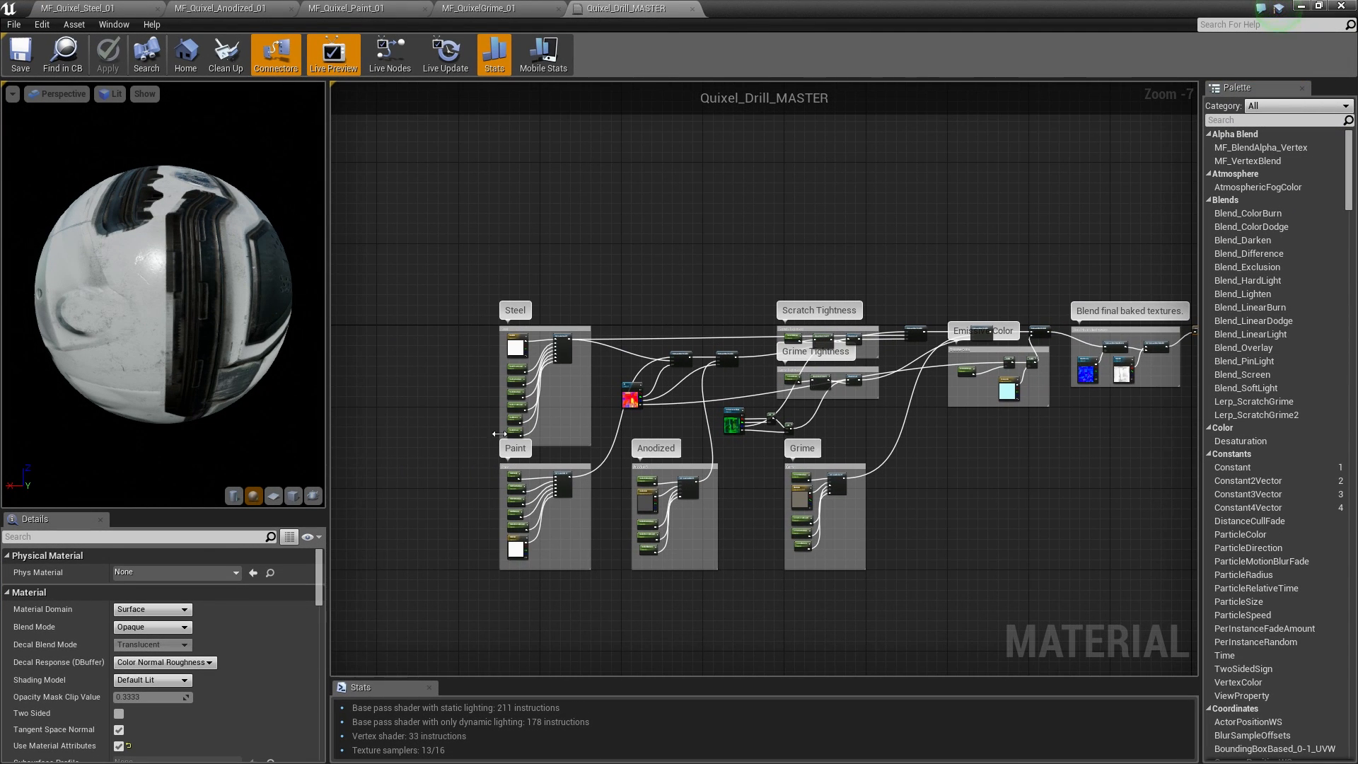
- Examine the ID texture parameter and the first MatLayerBlend_Standard node that its green channel drives
{"action": "right_click_drag", "start_coordinate": [498, 476], "coordinate": [393, 597]}
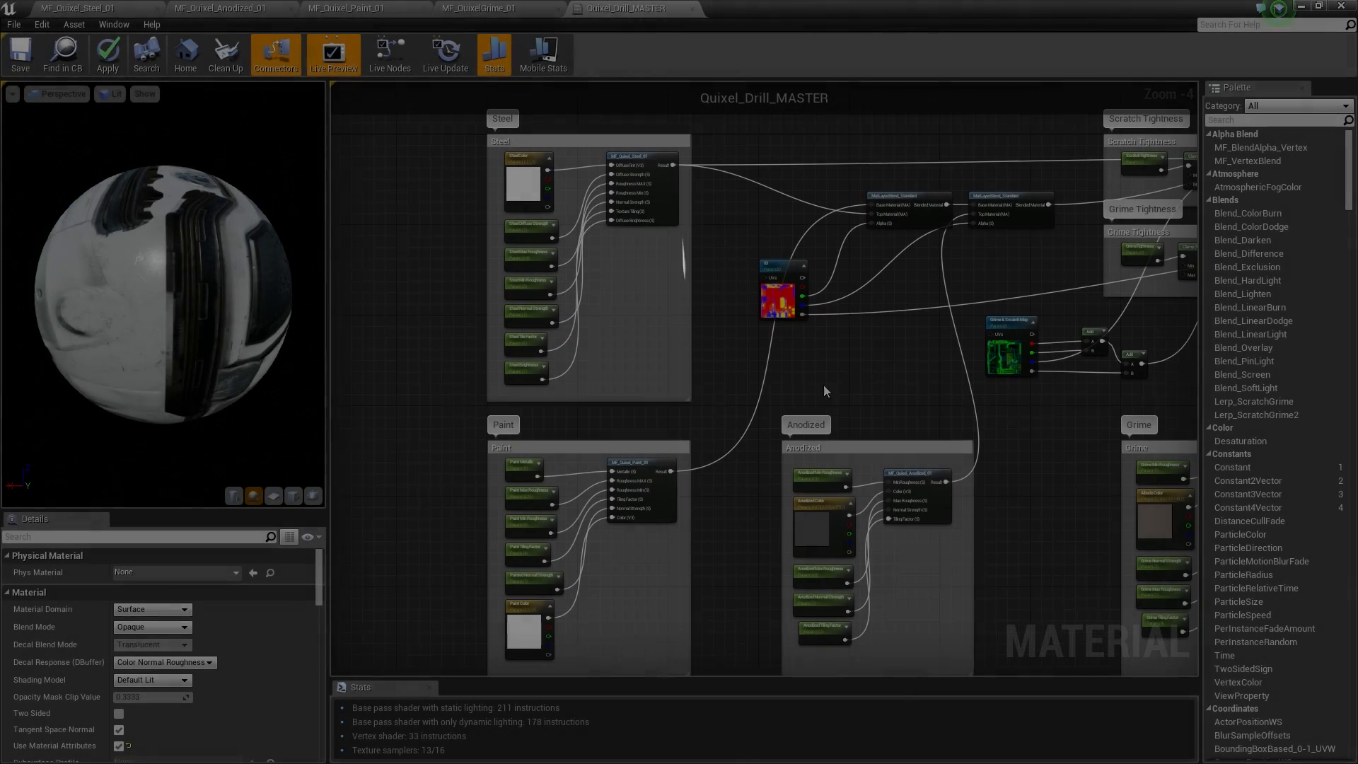
{"action": "left_click", "coordinate": [795, 305]}
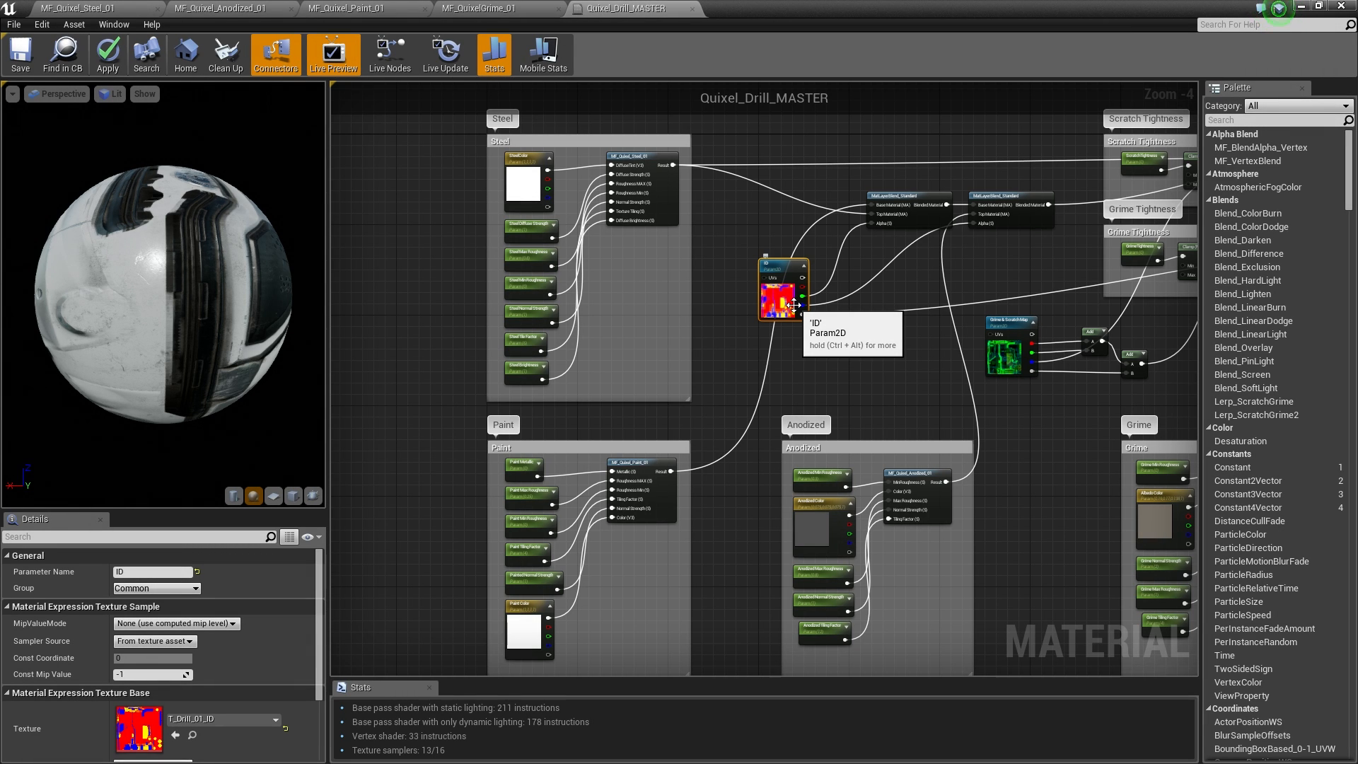
{"action": "left_click", "coordinate": [924, 212]}
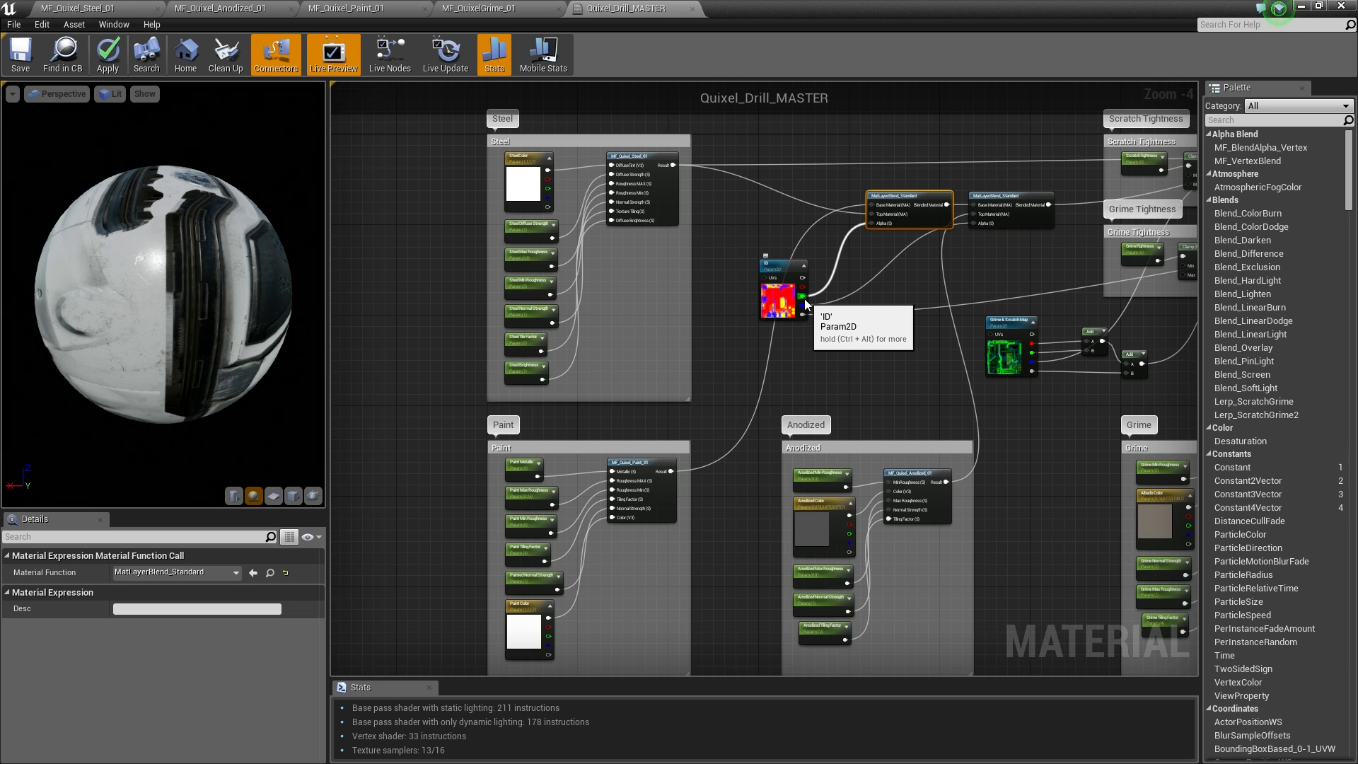
- Examine the MF_Quixel_Steel_01 node and select all the steel parameters feeding it to check their shared group
{"action": "scroll", "coordinate": [950, 316], "scroll_direction": "up", "scroll_amount": 5}
{"action": "right_click_drag", "start_coordinate": [949, 316], "coordinate": [966, 331]}
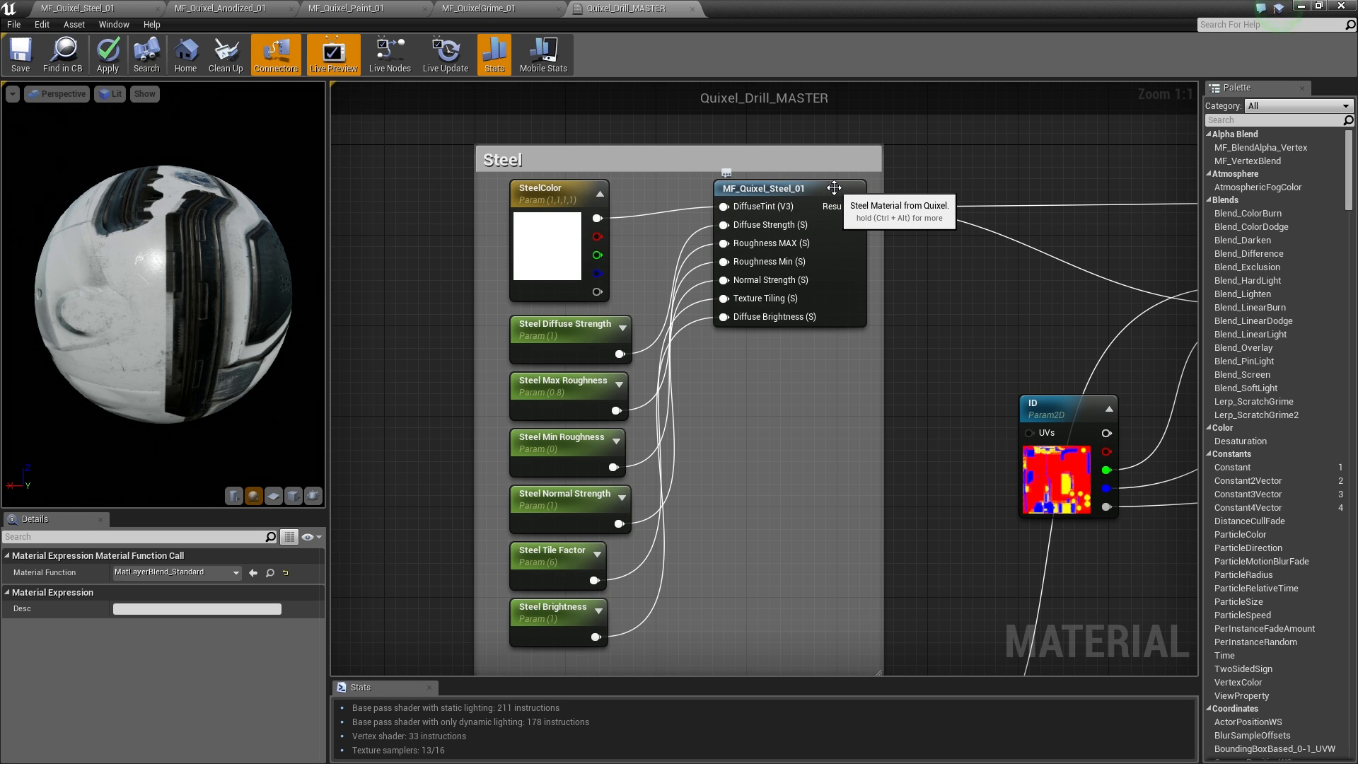
{"action": "right_click_drag", "start_coordinate": [835, 187], "coordinate": [982, 180]}
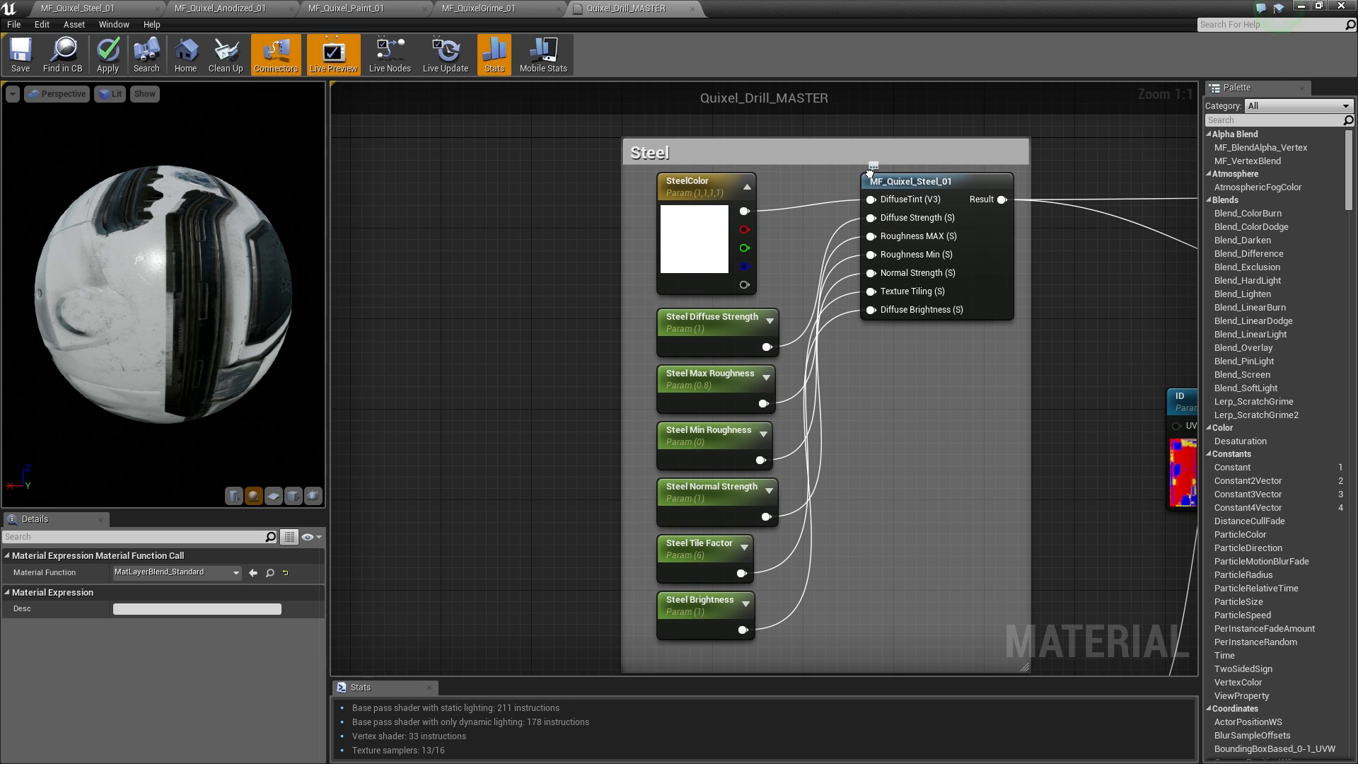
{"action": "left_click_drag", "start_coordinate": [643, 197], "coordinate": [702, 638]}
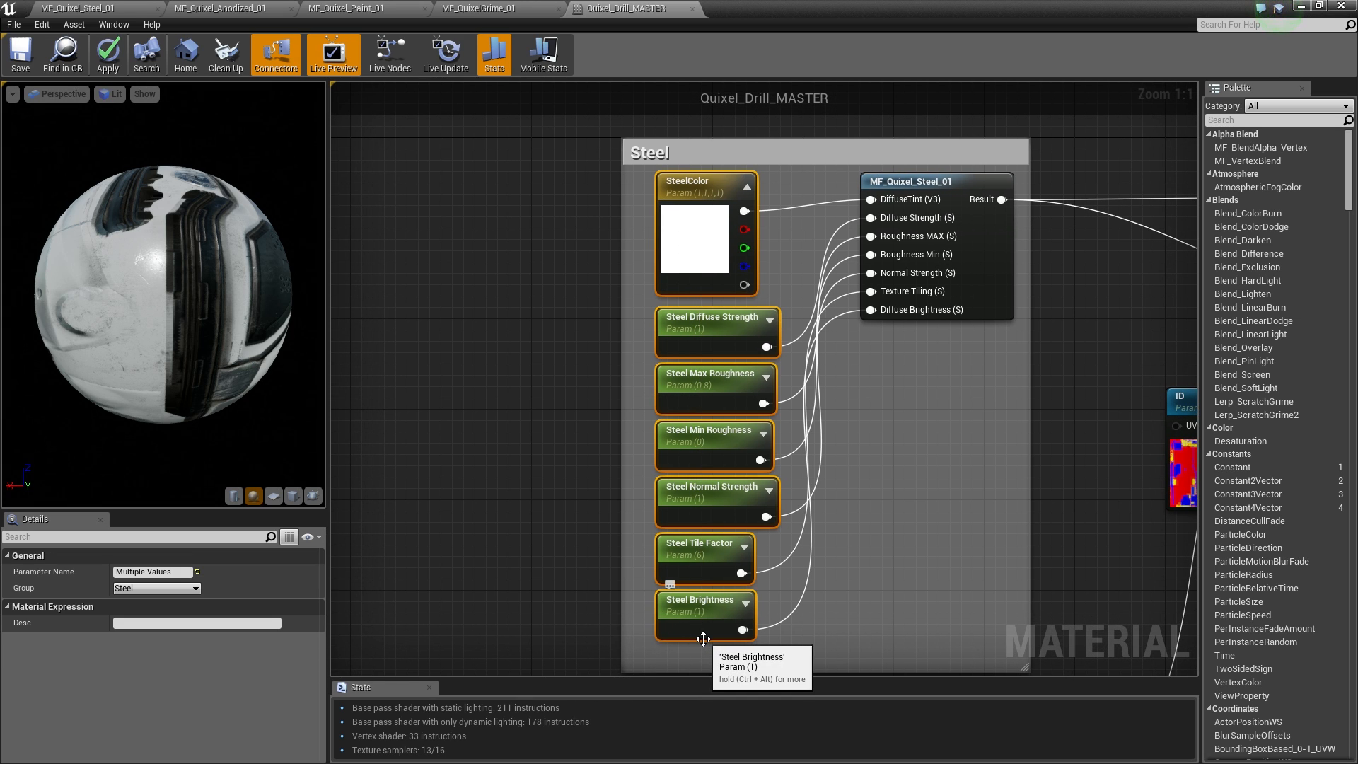
{"action": "left_click", "coordinate": [456, 354]}
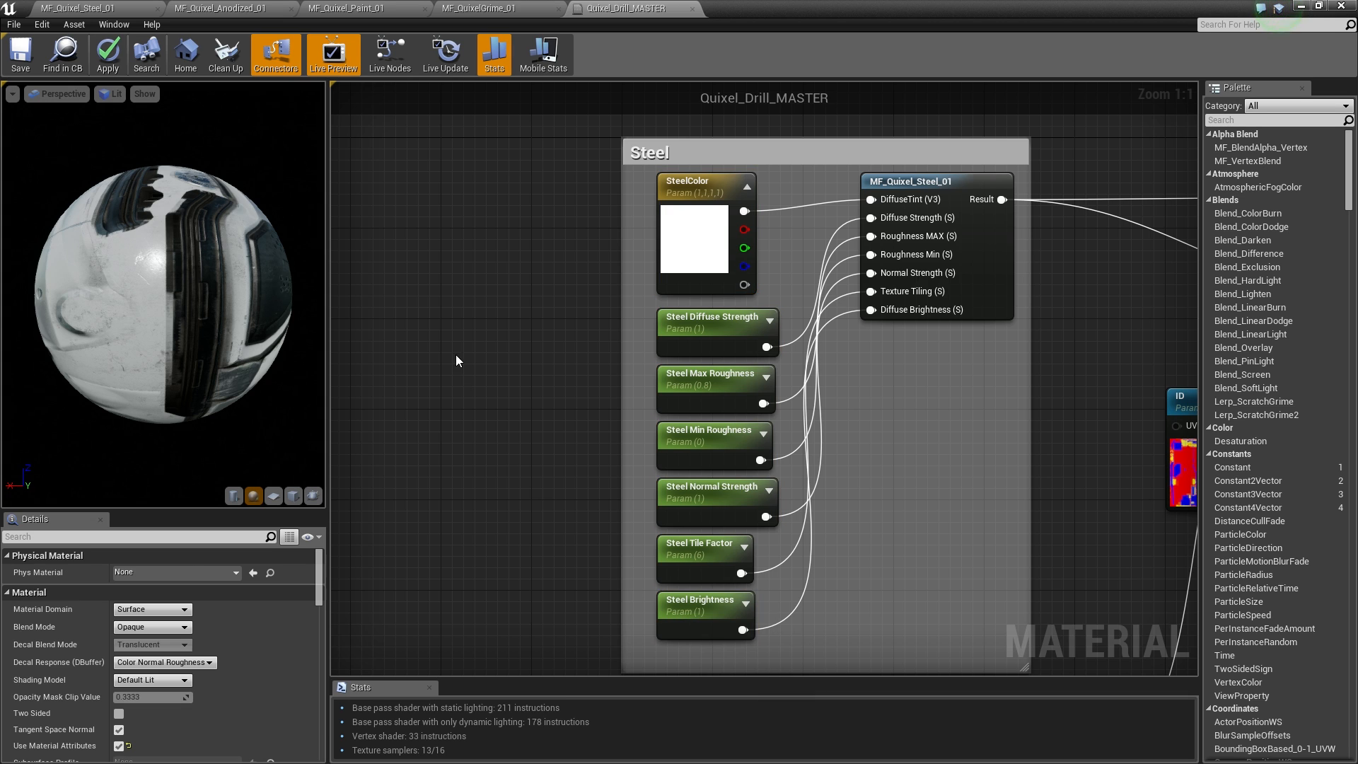
- Place a constant node beside the Steel group, check its Convert to Parameter option, and delete the node
{"action": "right_click_drag", "start_coordinate": [455, 354], "coordinate": [538, 367]}
{"action": "left_click", "coordinate": [536, 330]}
{"action": "right_click", "coordinate": [548, 344]}
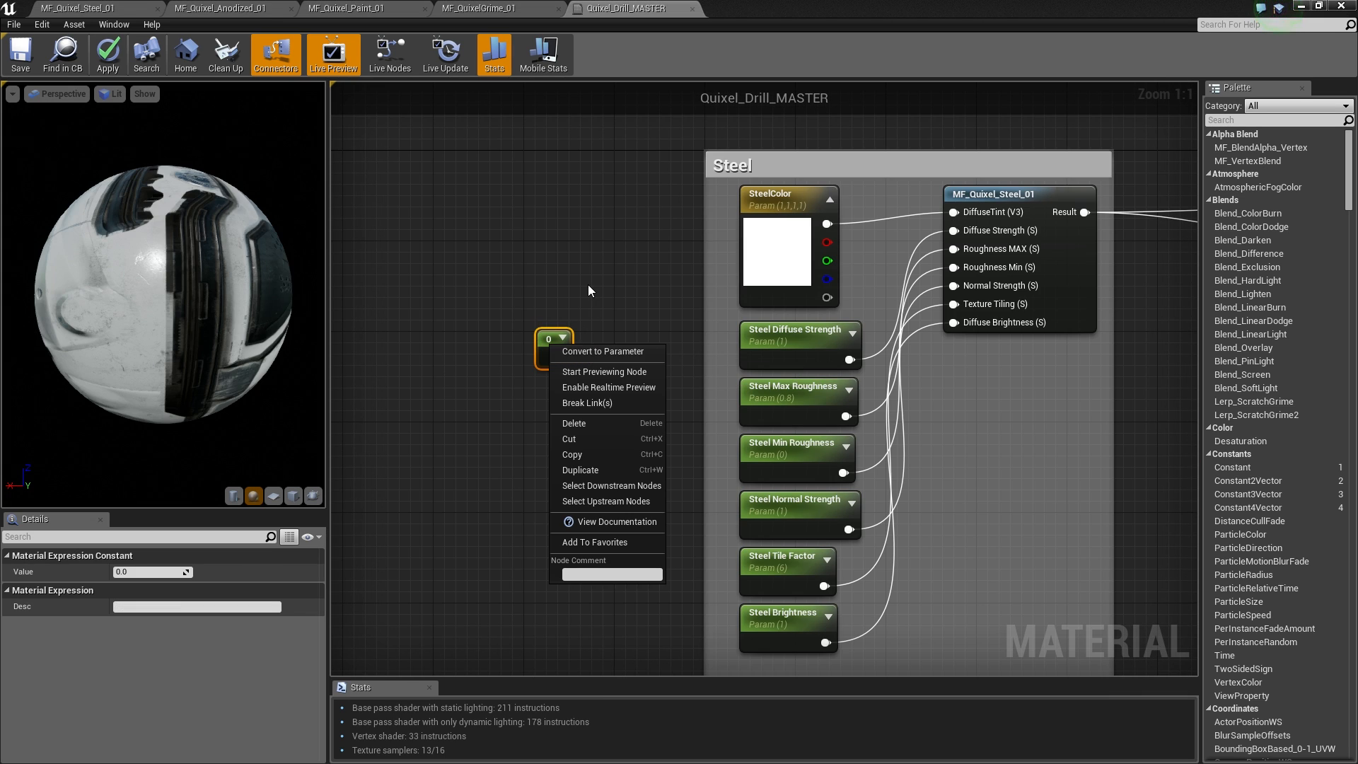
{"action": "left_click", "coordinate": [531, 281]}
{"action": "left_click", "coordinate": [551, 338]}
{"action": "key", "text": "Delete"}
- Inspect the SteelColor vector parameter's default value, name and group
{"action": "right_click_drag", "start_coordinate": [609, 431], "coordinate": [566, 367]}
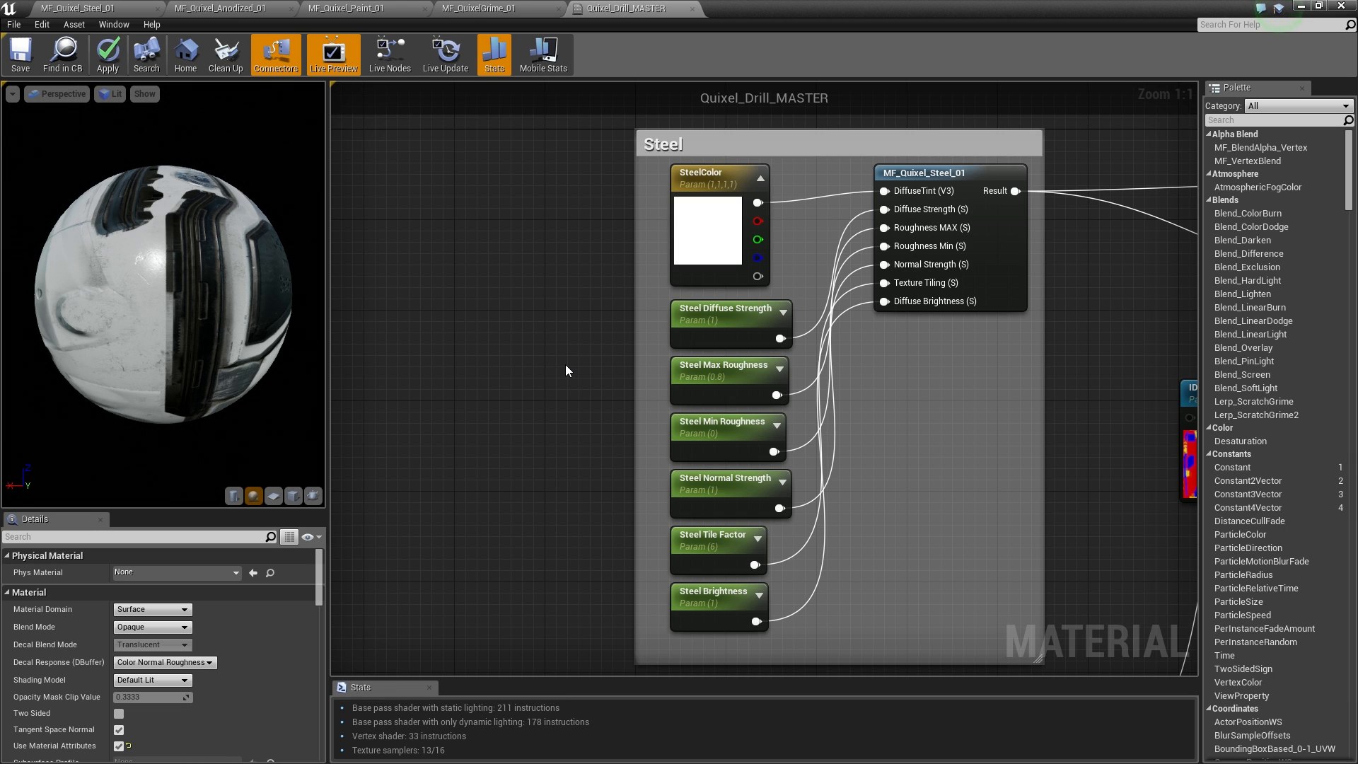
{"action": "left_click", "coordinate": [709, 237]}
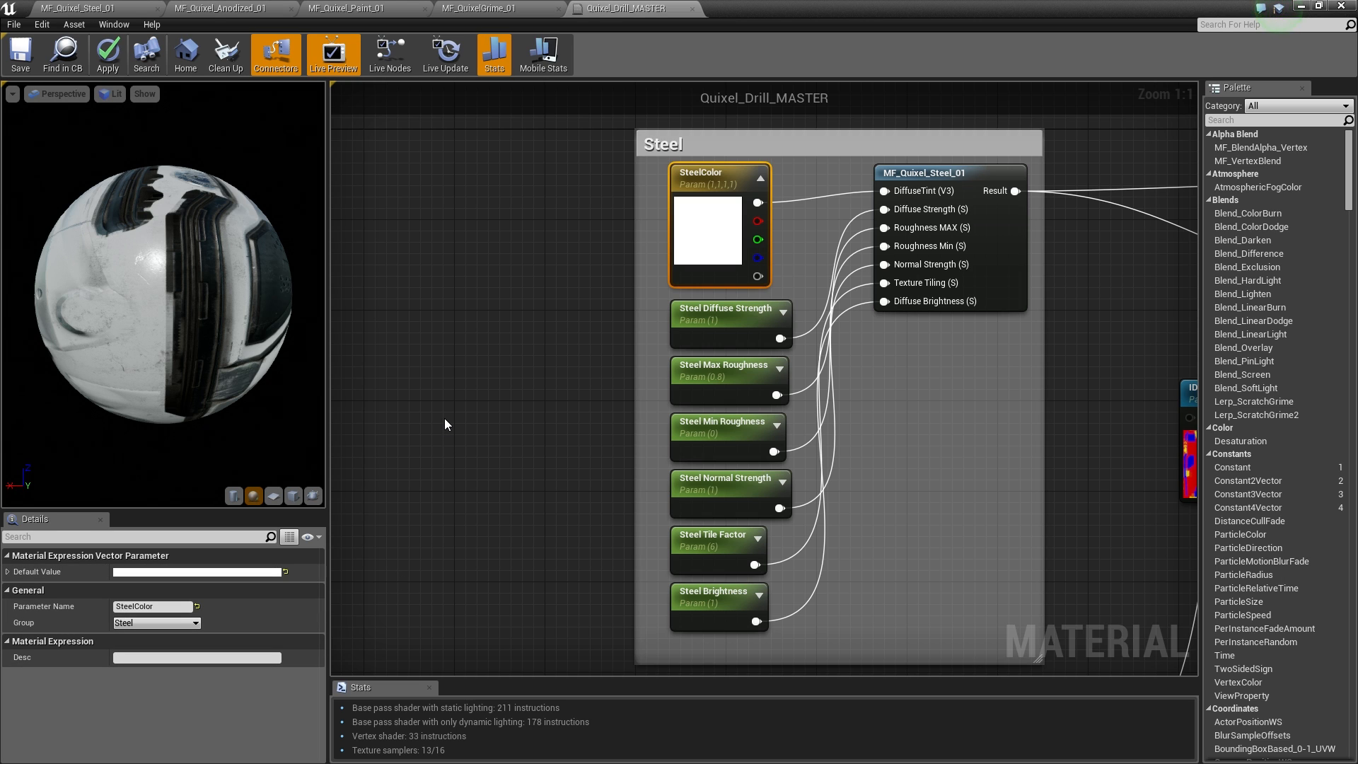
- Select the first MatLayerBlend_Standard node together with the steel and paint function nodes it blends
{"action": "right_click_drag", "start_coordinate": [952, 430], "coordinate": [668, 375]}
{"action": "scroll", "coordinate": [668, 374], "scroll_direction": "down", "scroll_amount": 2}
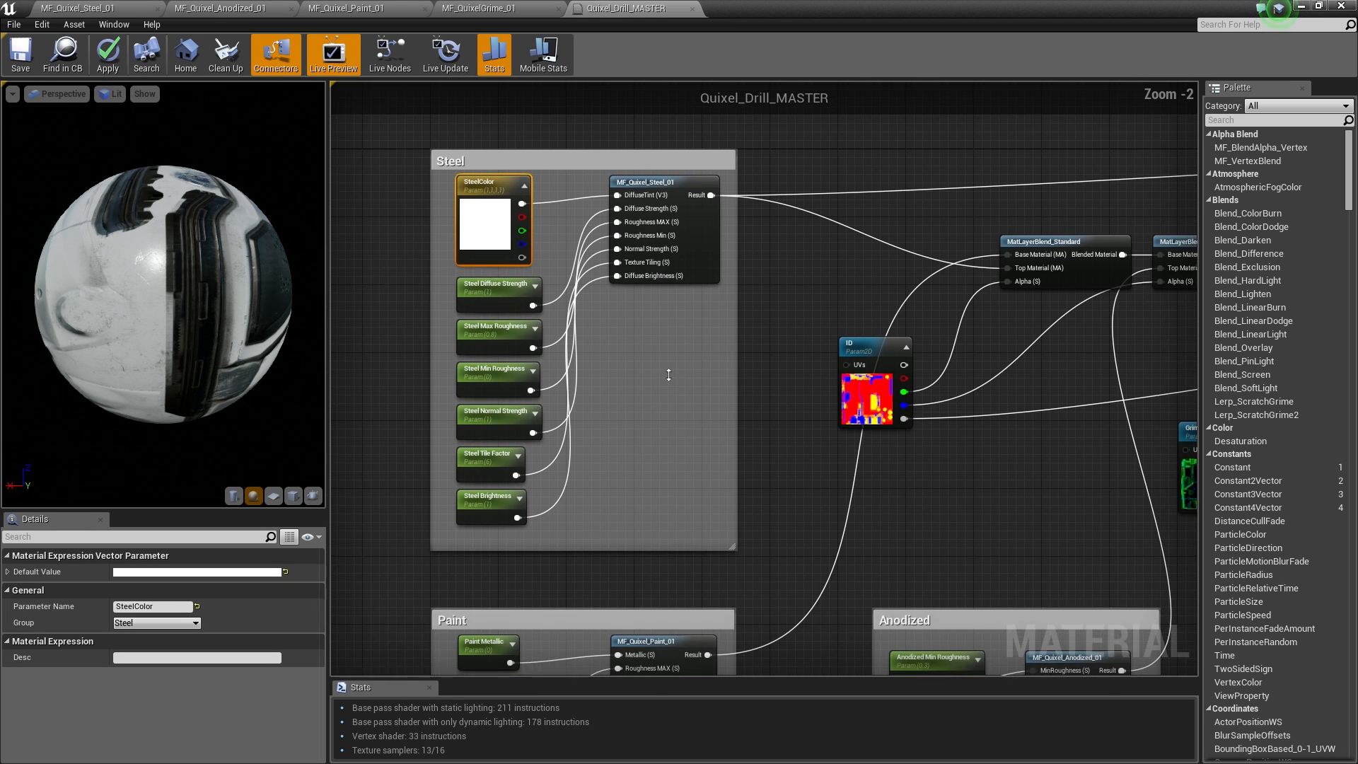
{"action": "scroll", "coordinate": [668, 375], "scroll_direction": "down", "scroll_amount": 2}
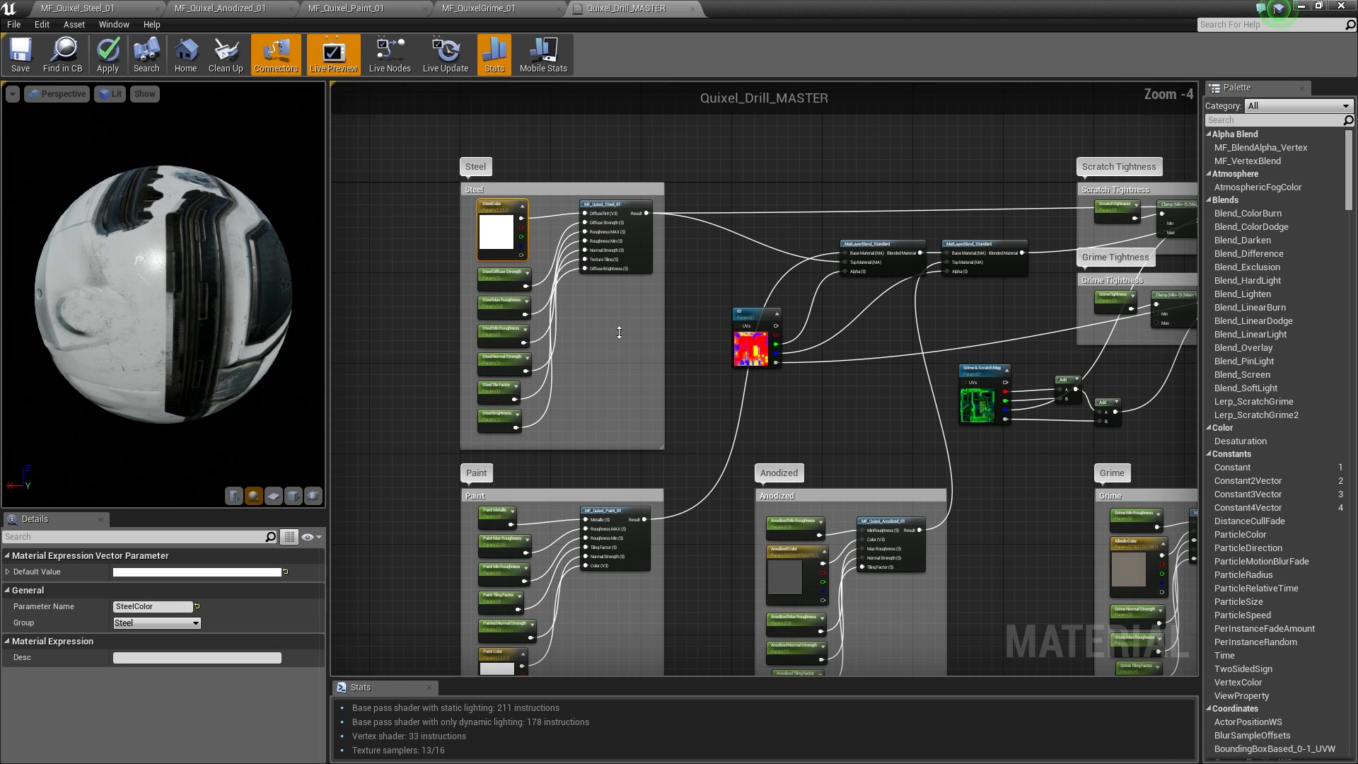
{"action": "right_click_drag", "start_coordinate": [619, 332], "coordinate": [610, 331]}
{"action": "left_click", "coordinate": [856, 249]}
{"action": "left_click", "coordinate": [633, 234], "text": "ctrl"}
{"action": "left_click", "coordinate": [641, 536], "text": "ctrl"}
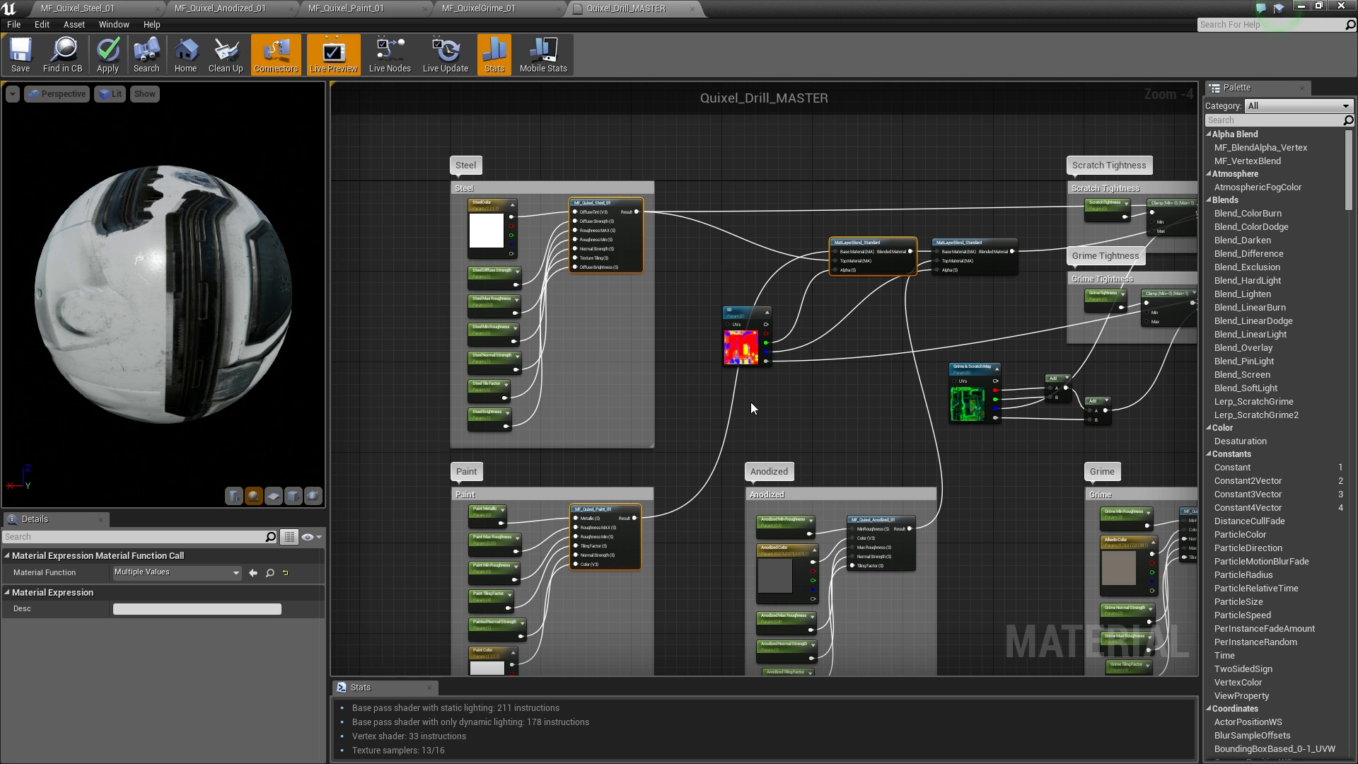
- Select the second MatLayerBlend_Standard node and examine the Anodized group that feeds it
{"action": "right_click_drag", "start_coordinate": [834, 372], "coordinate": [706, 378]}
{"action": "left_click", "coordinate": [858, 265]}
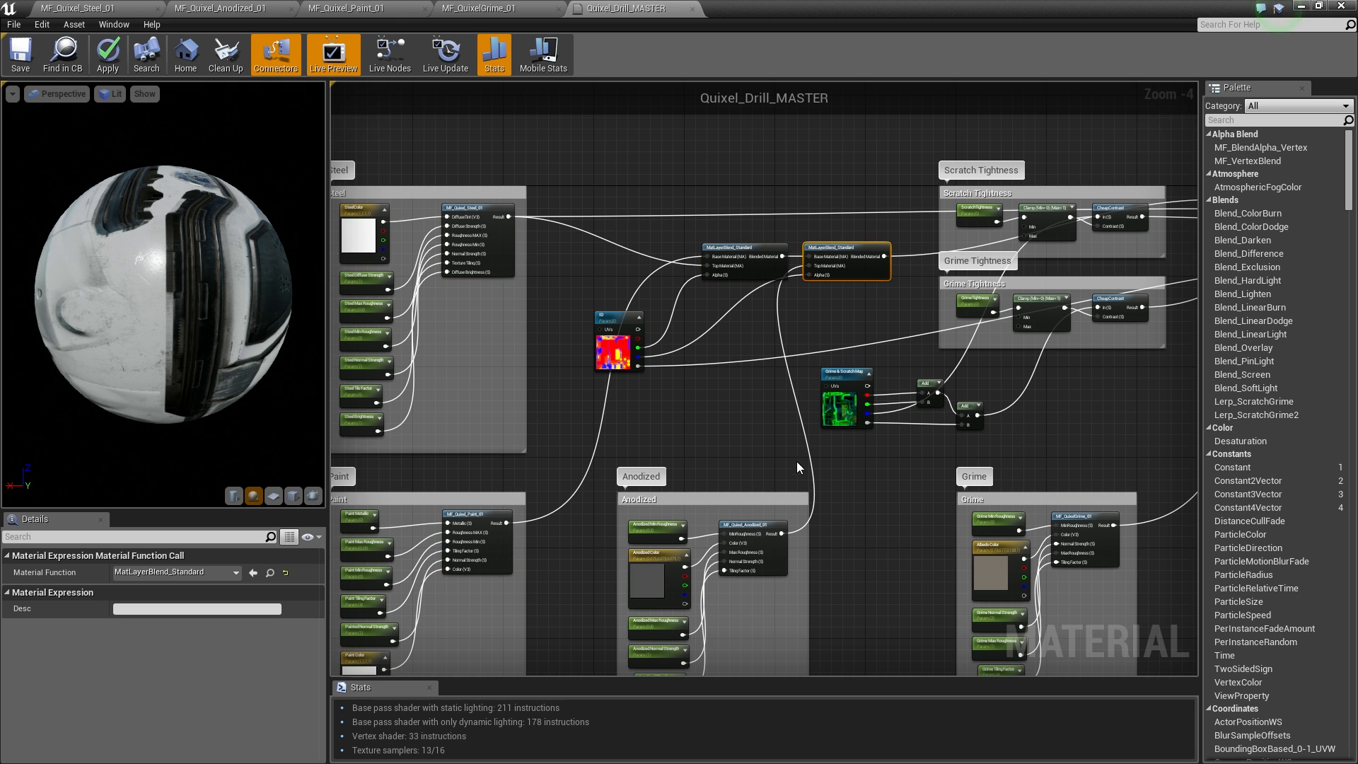
{"action": "right_click_drag", "start_coordinate": [764, 580], "coordinate": [756, 510]}
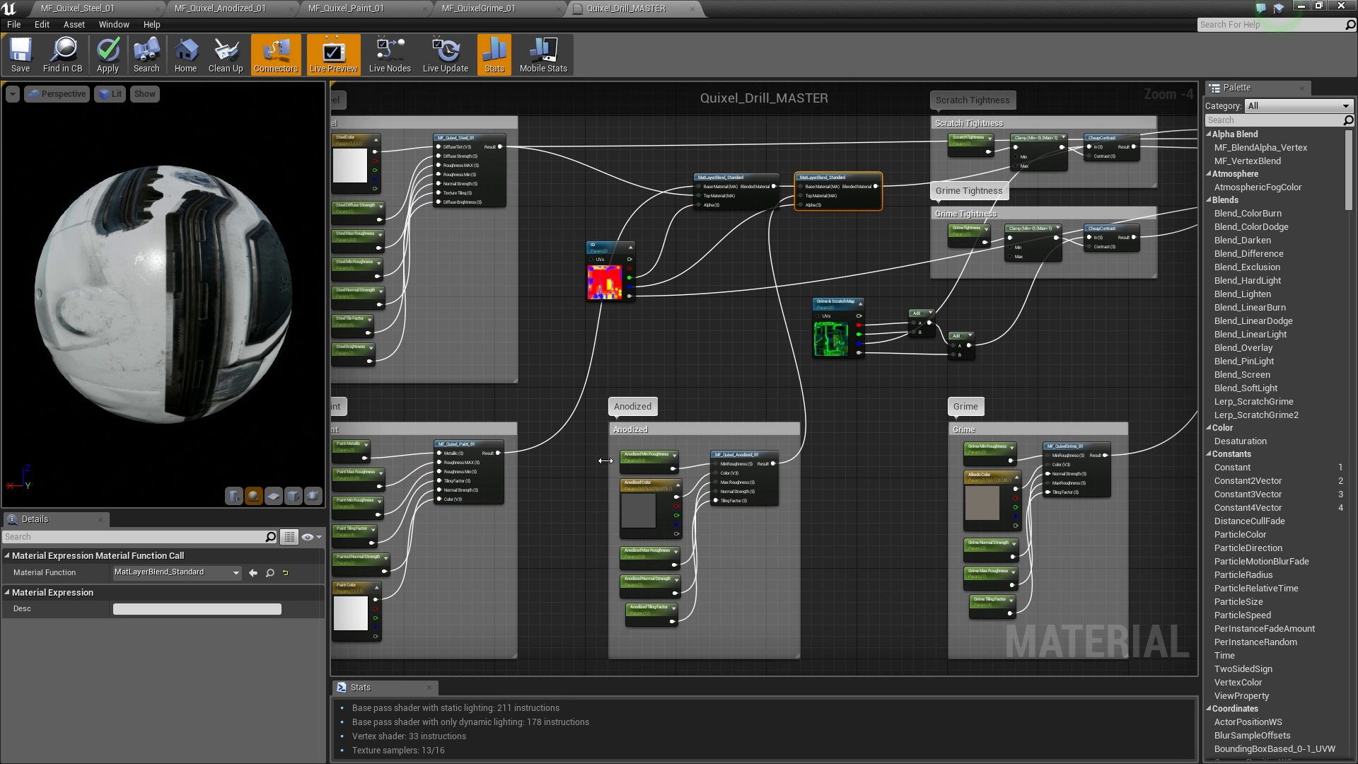
- Shift the third MatLayerBlend_Standard node clear of the Scratch Tightness group to trace its connections, and move it back in line
{"action": "right_click_drag", "start_coordinate": [906, 400], "coordinate": [745, 517]}
{"action": "right_click_drag", "start_coordinate": [661, 374], "coordinate": [517, 371]}
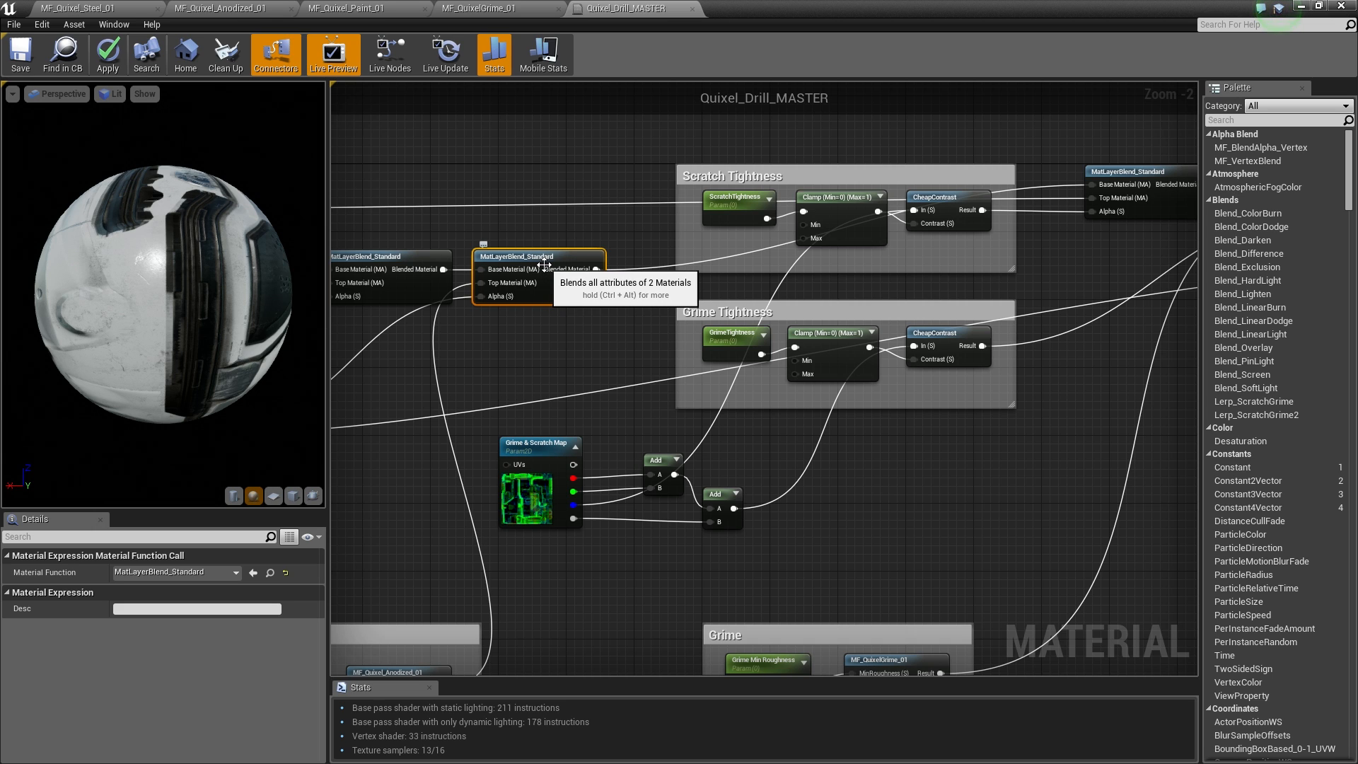
{"action": "left_click_drag", "start_coordinate": [1152, 189], "coordinate": [1117, 119]}
{"action": "scroll", "coordinate": [948, 206], "scroll_direction": "down", "scroll_amount": 2}
{"action": "right_click_drag", "start_coordinate": [947, 206], "coordinate": [1043, 212]}
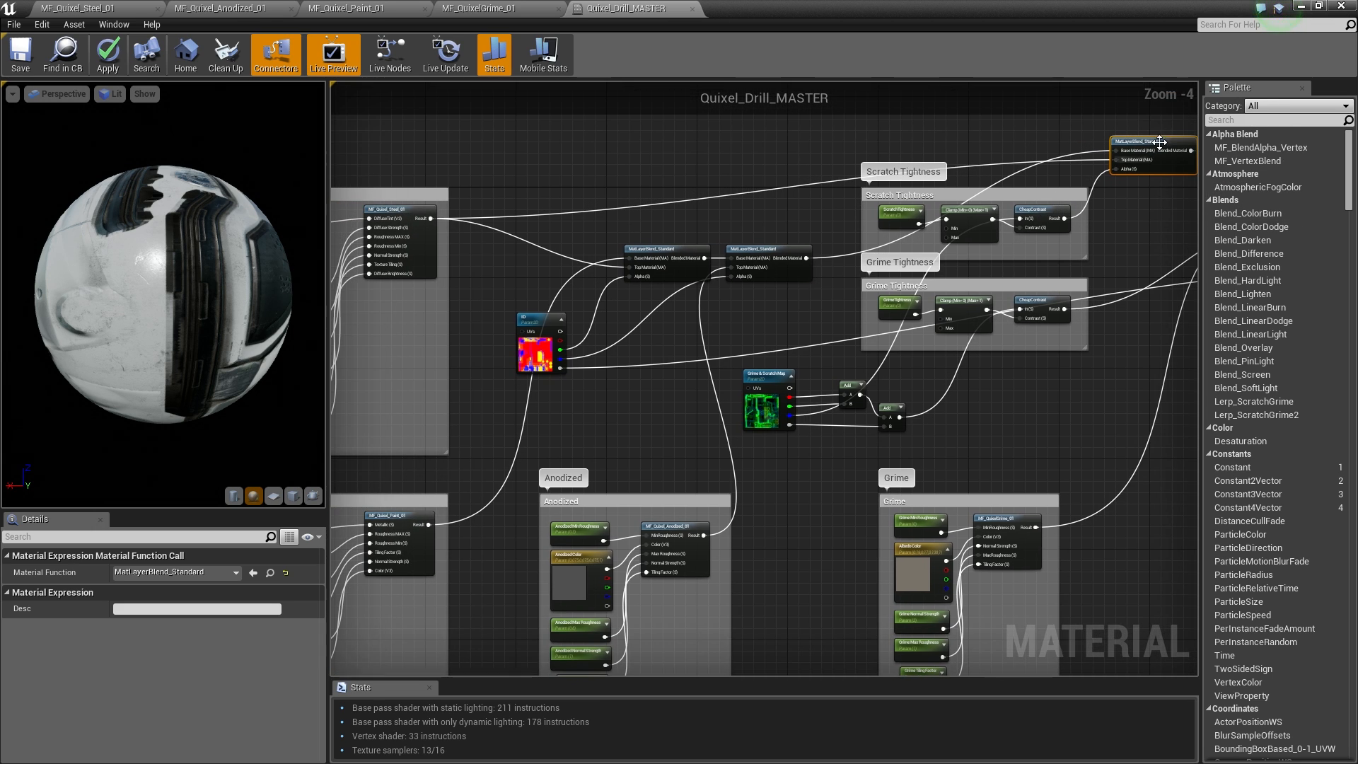
{"action": "right_click_drag", "start_coordinate": [876, 221], "coordinate": [566, 271]}
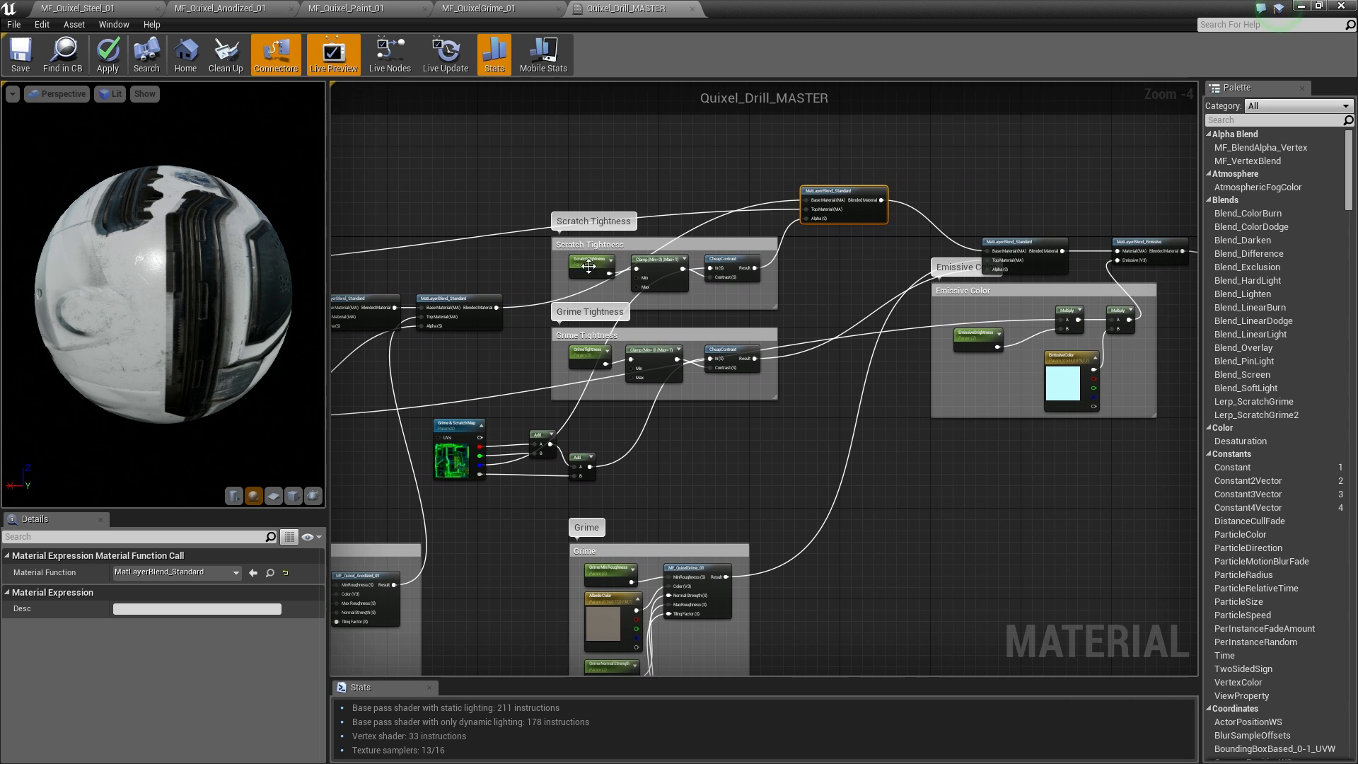
{"action": "left_click_drag", "start_coordinate": [868, 195], "coordinate": [868, 248]}
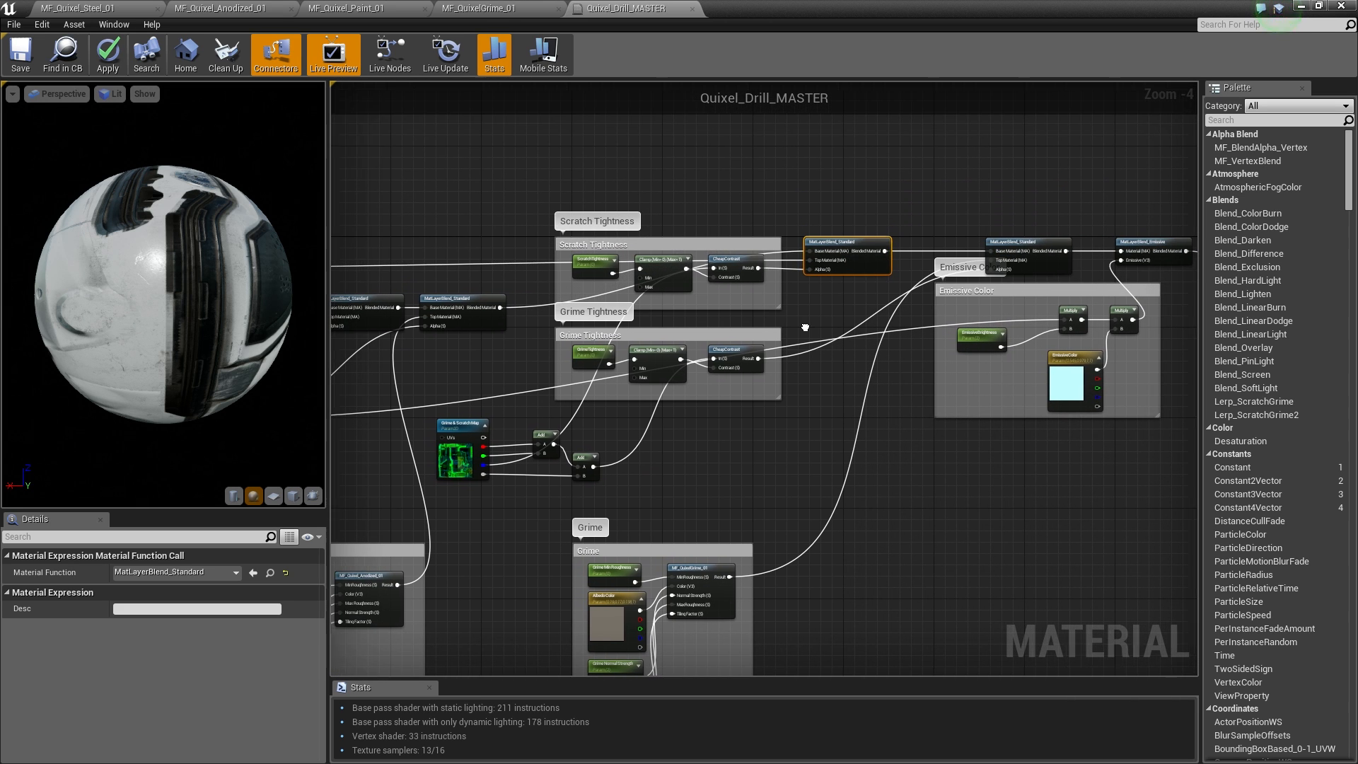
- Examine the Grime & Scratch Map channels feeding the Add nodes and select the CheapContrast node in the Scratch Tightness group
{"action": "right_click_drag", "start_coordinate": [800, 326], "coordinate": [916, 325]}
{"action": "scroll", "coordinate": [917, 325], "scroll_direction": "up", "scroll_amount": 1}
{"action": "right_click_drag", "start_coordinate": [622, 469], "coordinate": [778, 418]}
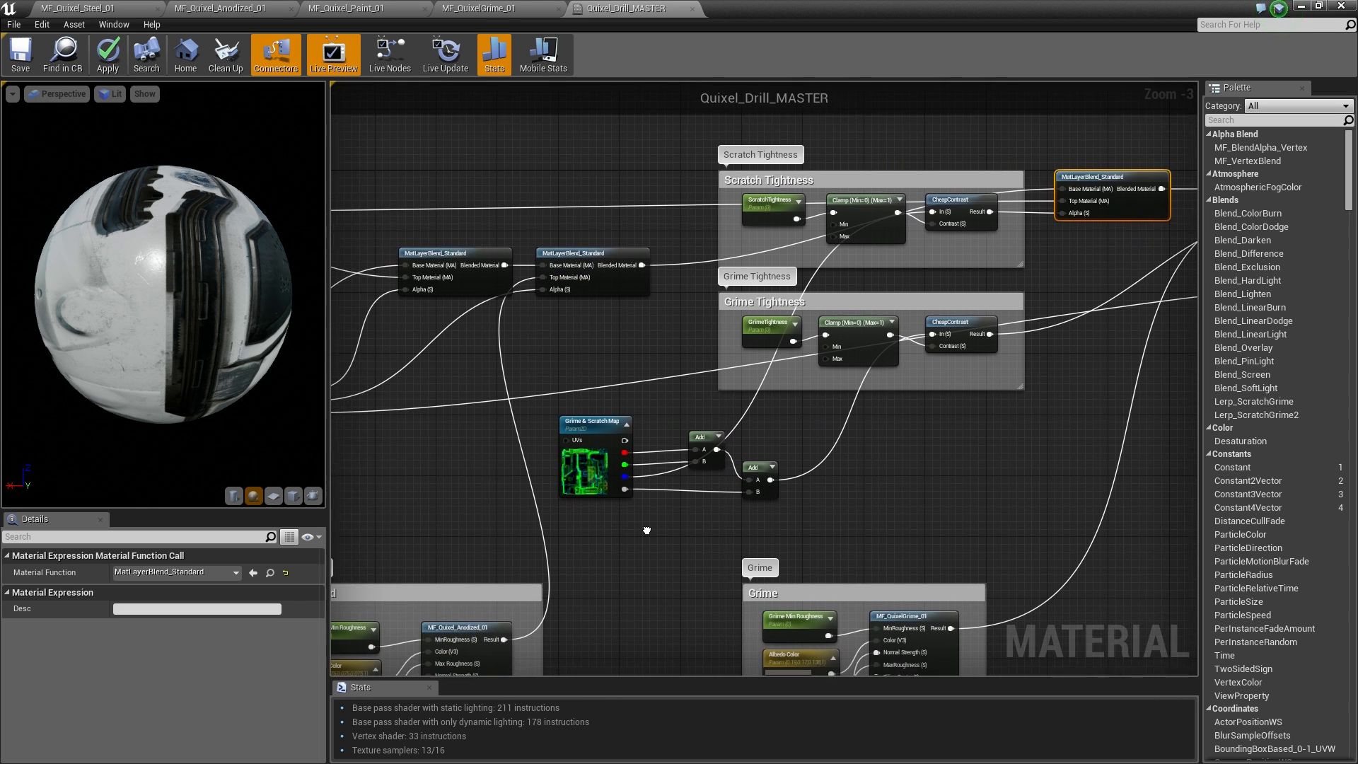
{"action": "scroll", "coordinate": [778, 417], "scroll_direction": "up", "scroll_amount": 1}
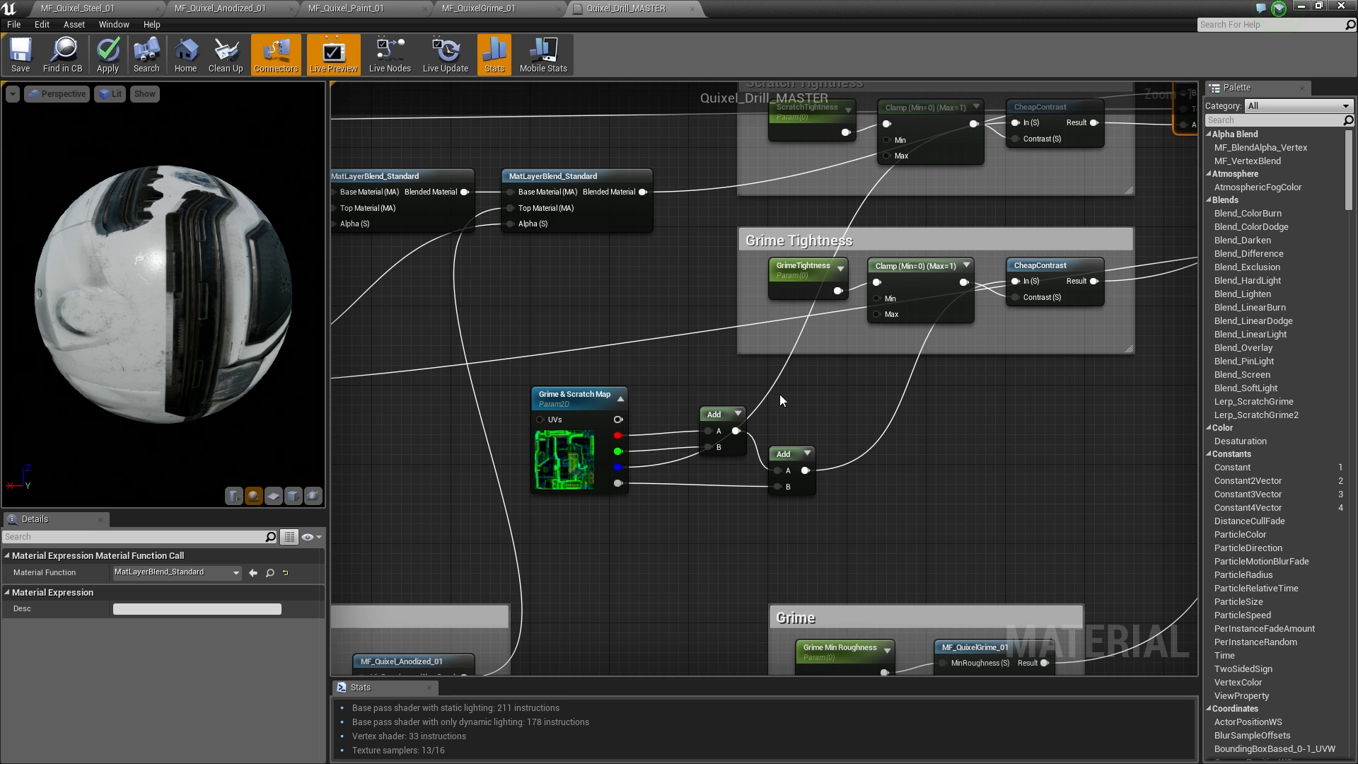
{"action": "right_click_drag", "start_coordinate": [994, 186], "coordinate": [966, 285]}
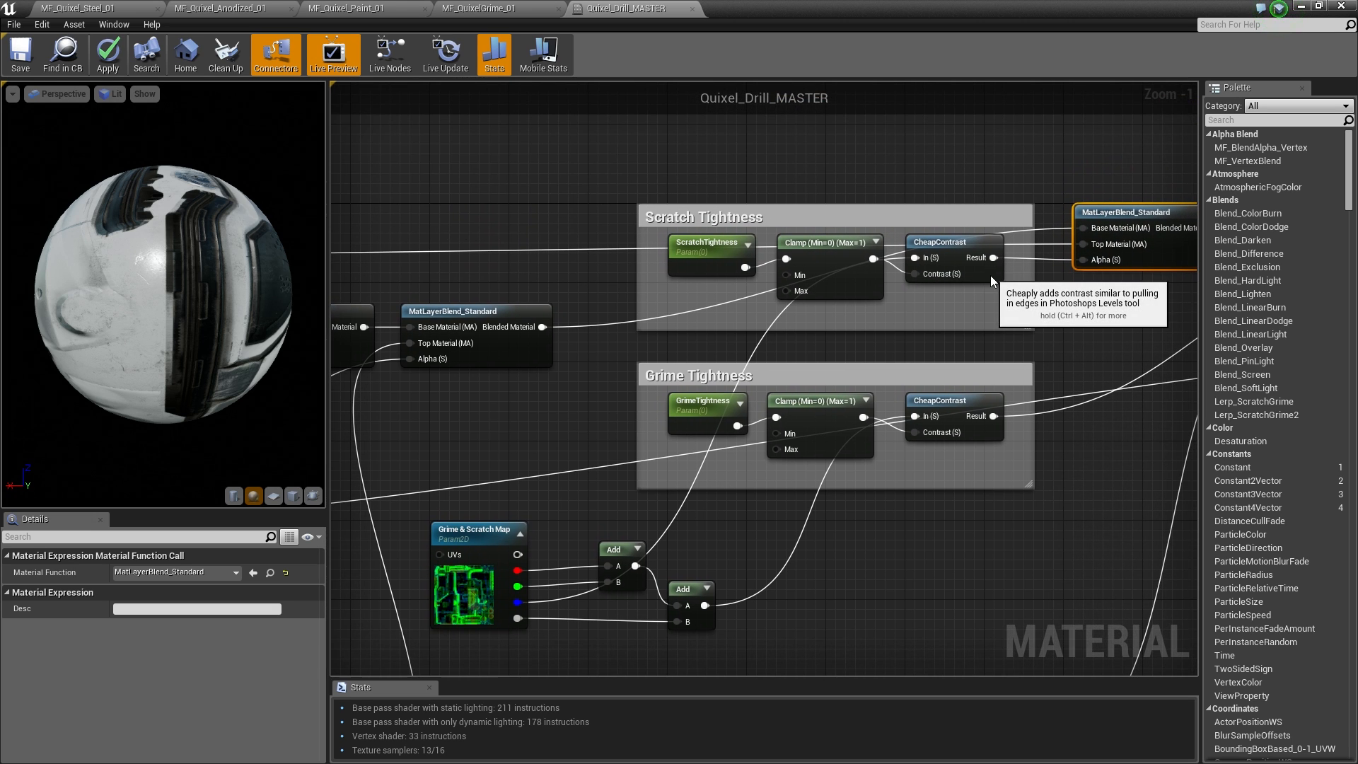
{"action": "left_click", "coordinate": [998, 277]}
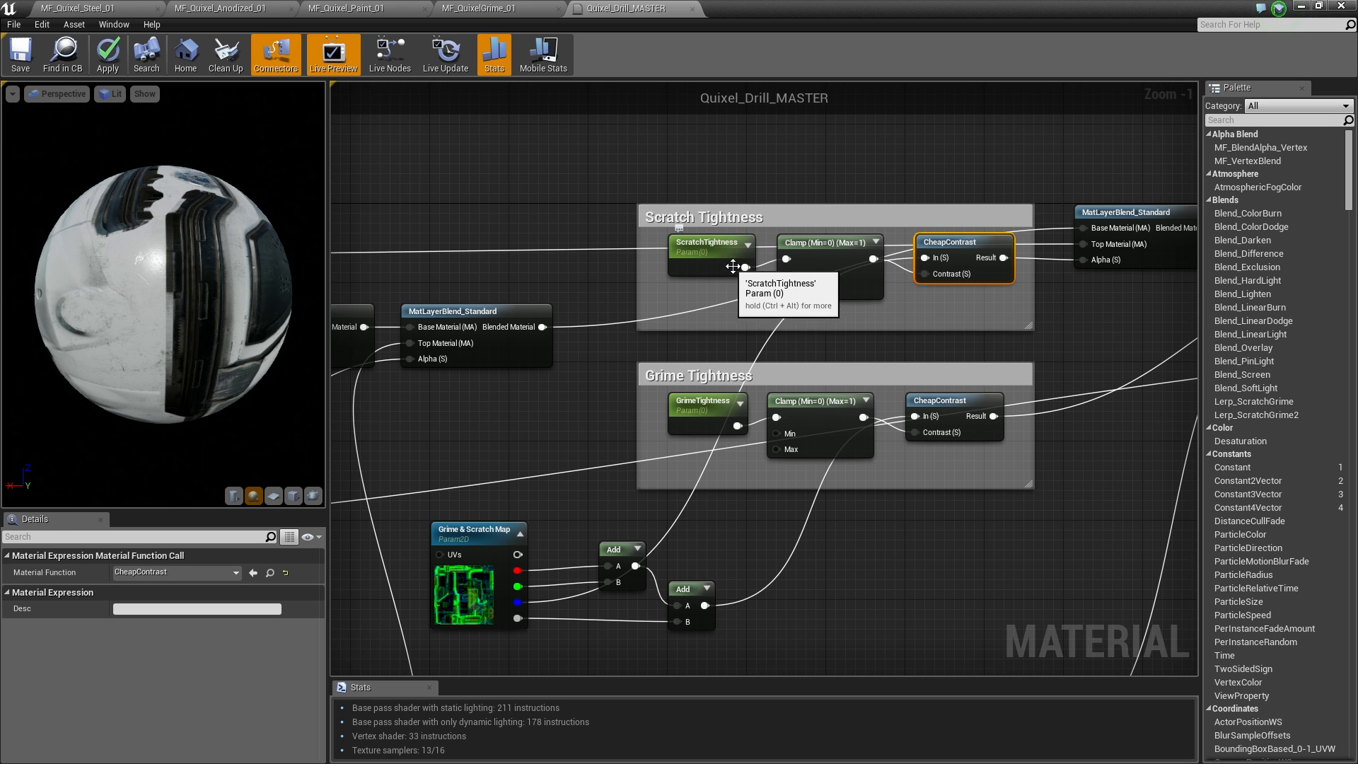
- Select the last MatLayerBlend_Standard node together with the Grime group that feeds it
{"action": "right_click_drag", "start_coordinate": [1008, 307], "coordinate": [417, 364]}
{"action": "left_click", "coordinate": [590, 500]}
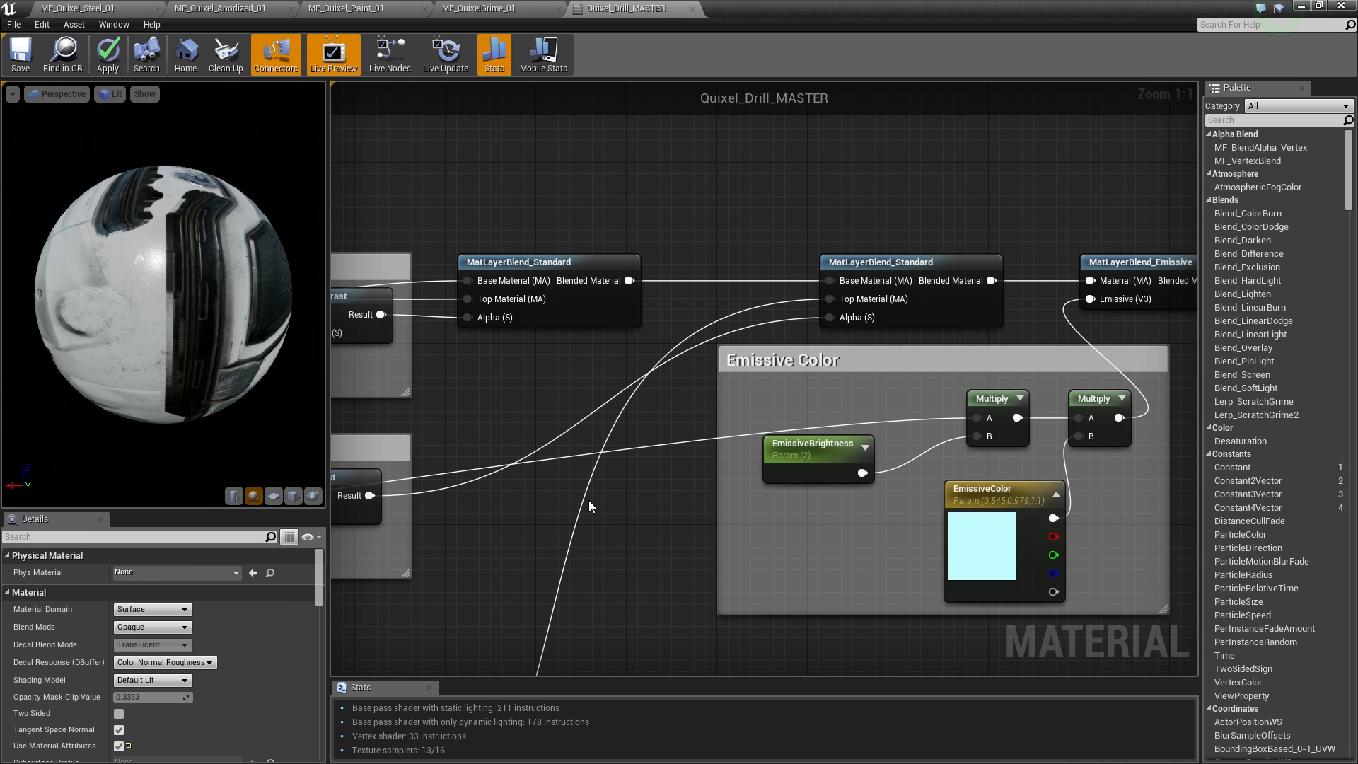
{"action": "scroll", "coordinate": [588, 499], "scroll_direction": "down", "scroll_amount": 1}
{"action": "right_click_drag", "start_coordinate": [588, 500], "coordinate": [810, 333]}
{"action": "scroll", "coordinate": [594, 491], "scroll_direction": "down", "scroll_amount": 3}
{"action": "left_click", "coordinate": [927, 246]}
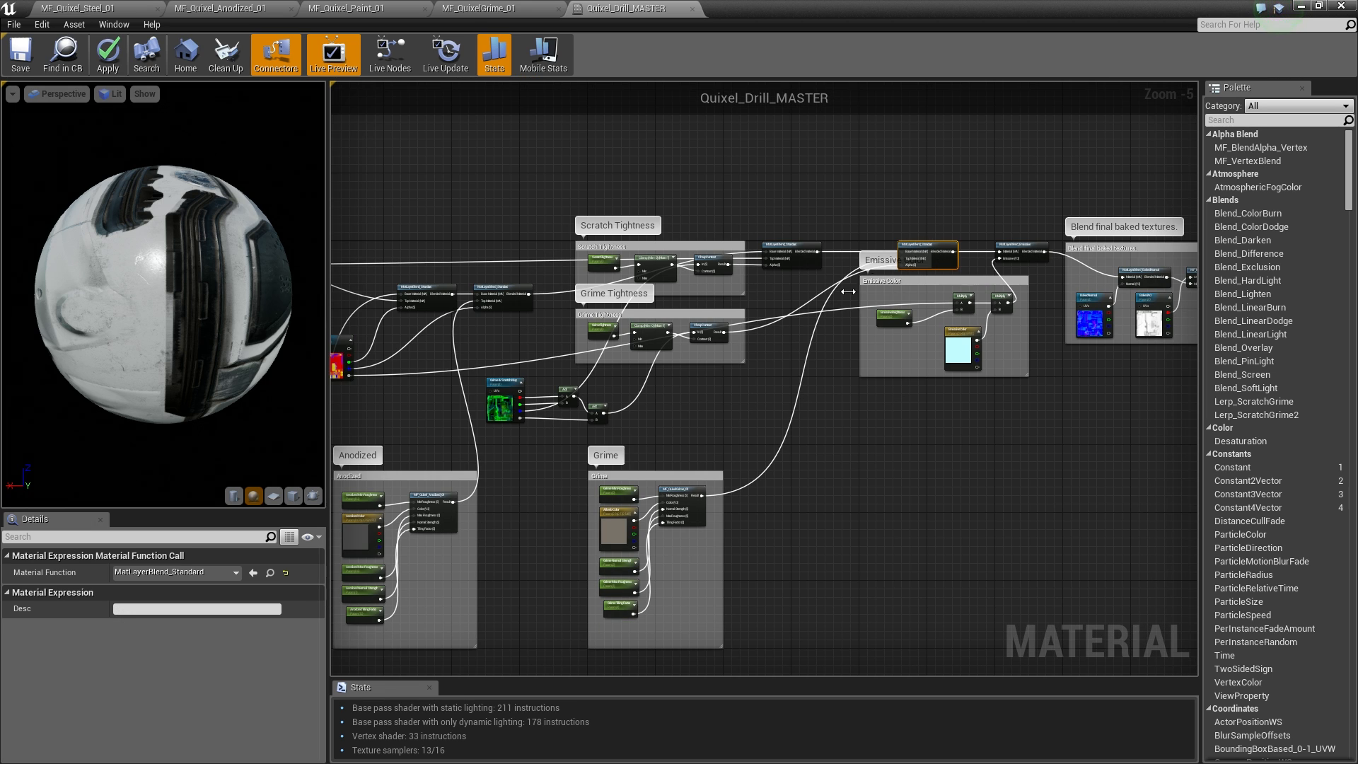
{"action": "left_click_drag", "start_coordinate": [558, 469], "coordinate": [750, 657]}
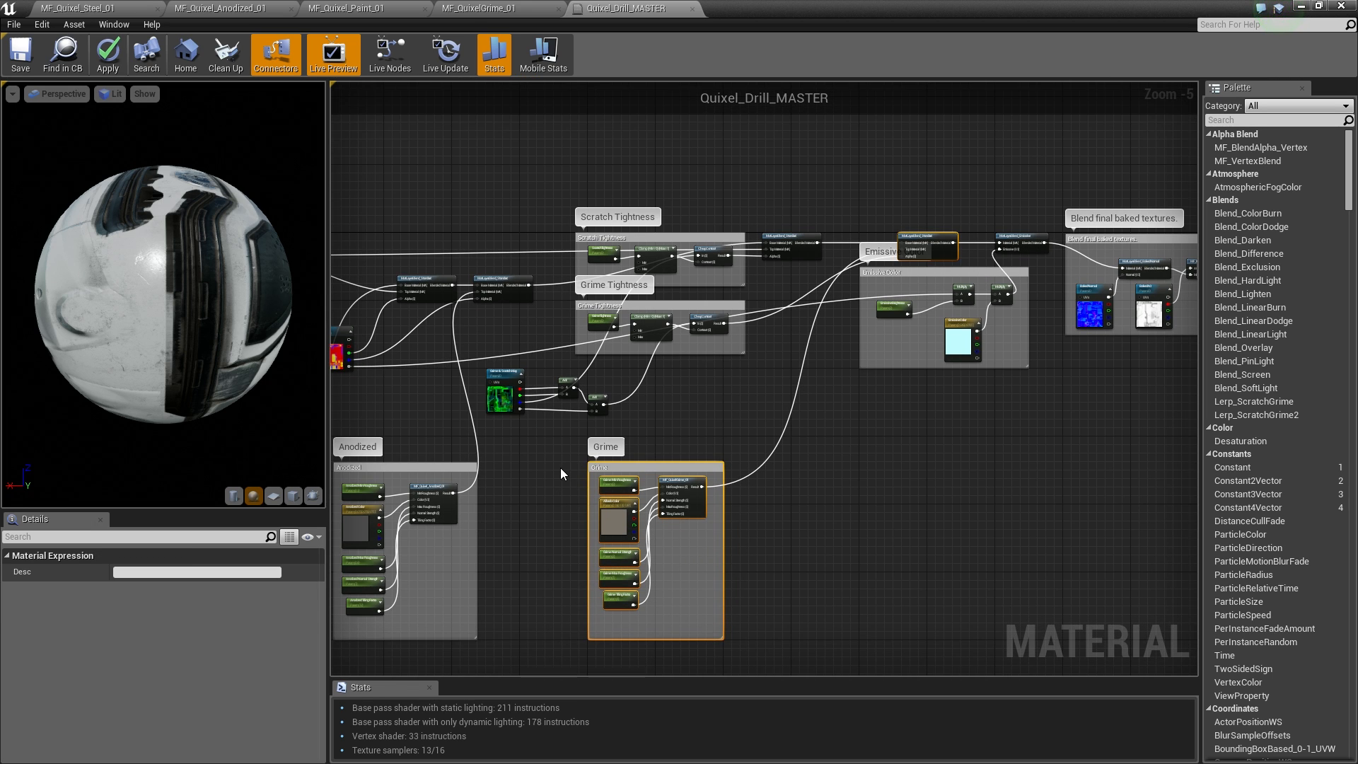
- Trace the Grime & Scratch Map through the Grime Tightness group to the last MatLayerBlend_Standard node's alpha input
{"action": "right_click_drag", "start_coordinate": [560, 468], "coordinate": [664, 474]}
{"action": "scroll", "coordinate": [625, 437], "scroll_direction": "up", "scroll_amount": 4}
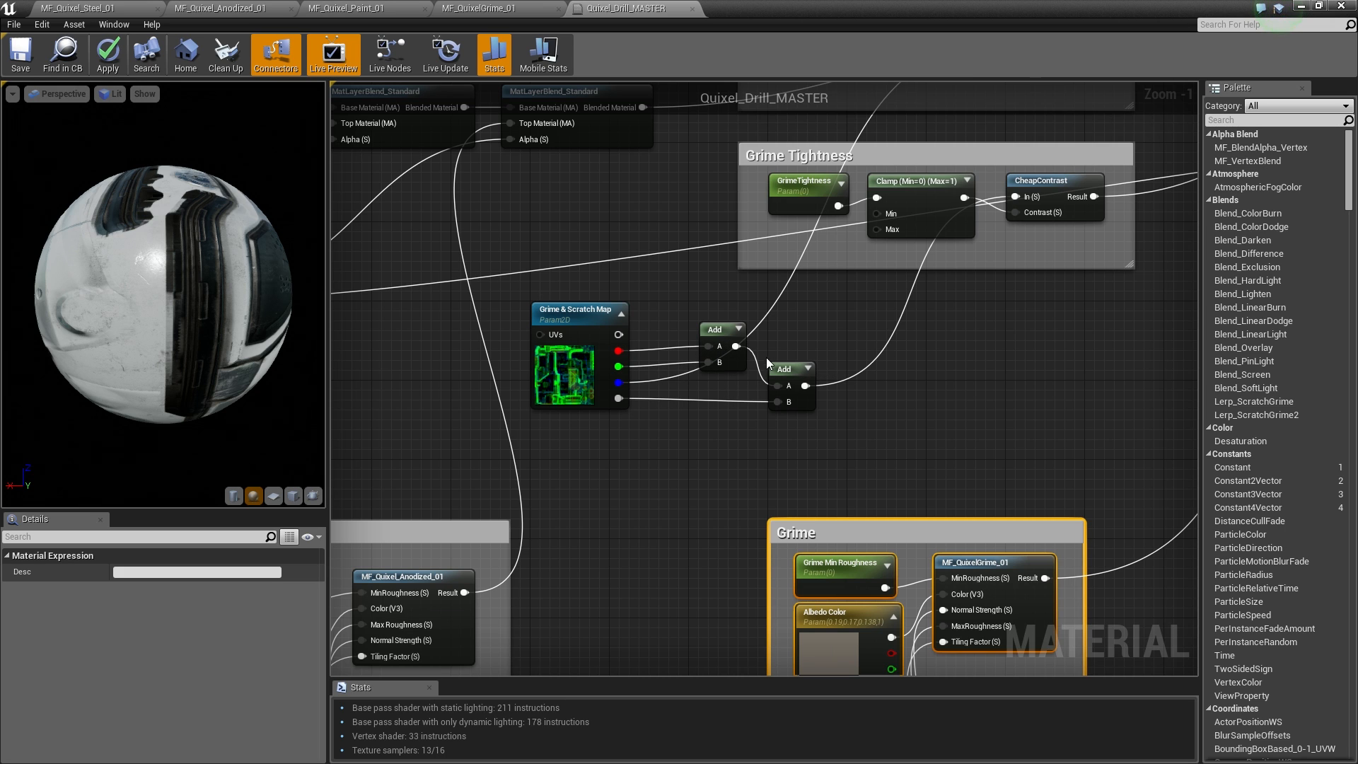
{"action": "right_click_drag", "start_coordinate": [829, 384], "coordinate": [662, 422]}
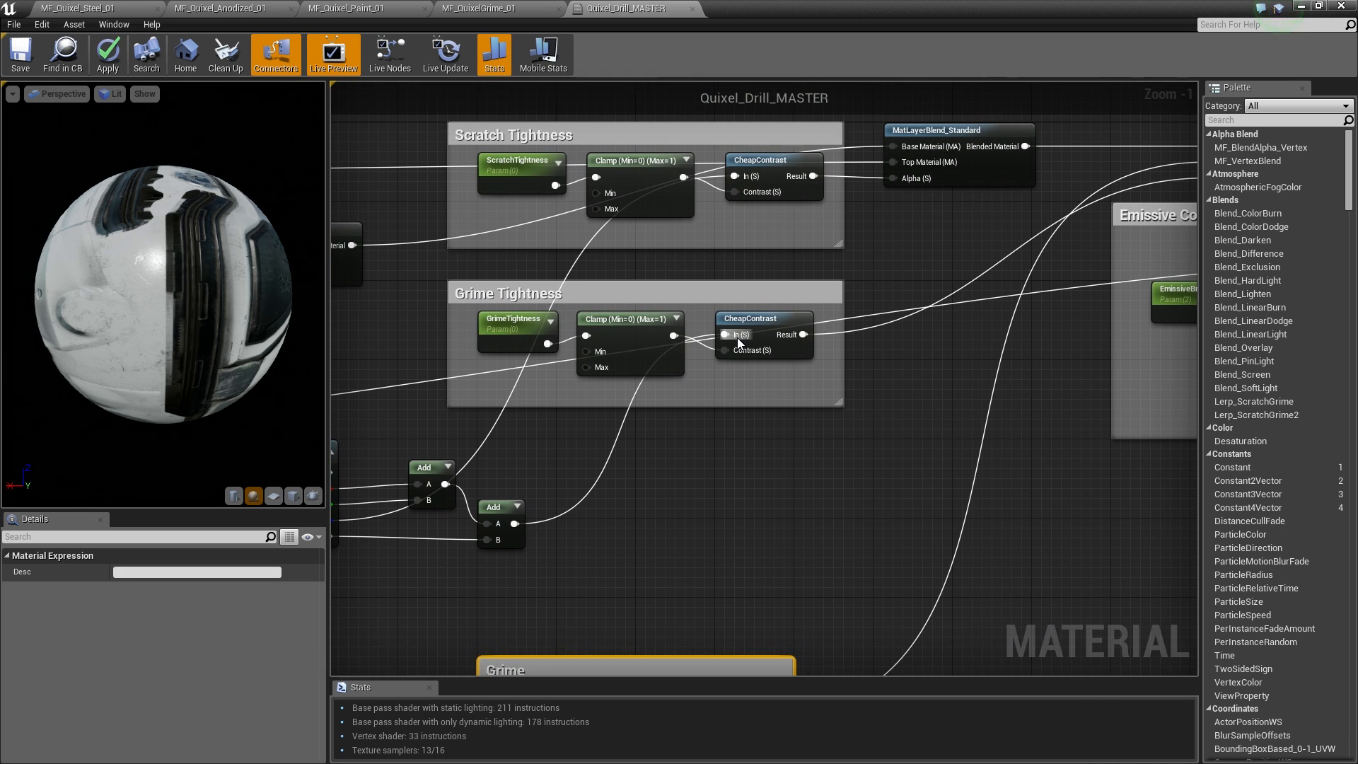
{"action": "right_click_drag", "start_coordinate": [1147, 210], "coordinate": [821, 319]}
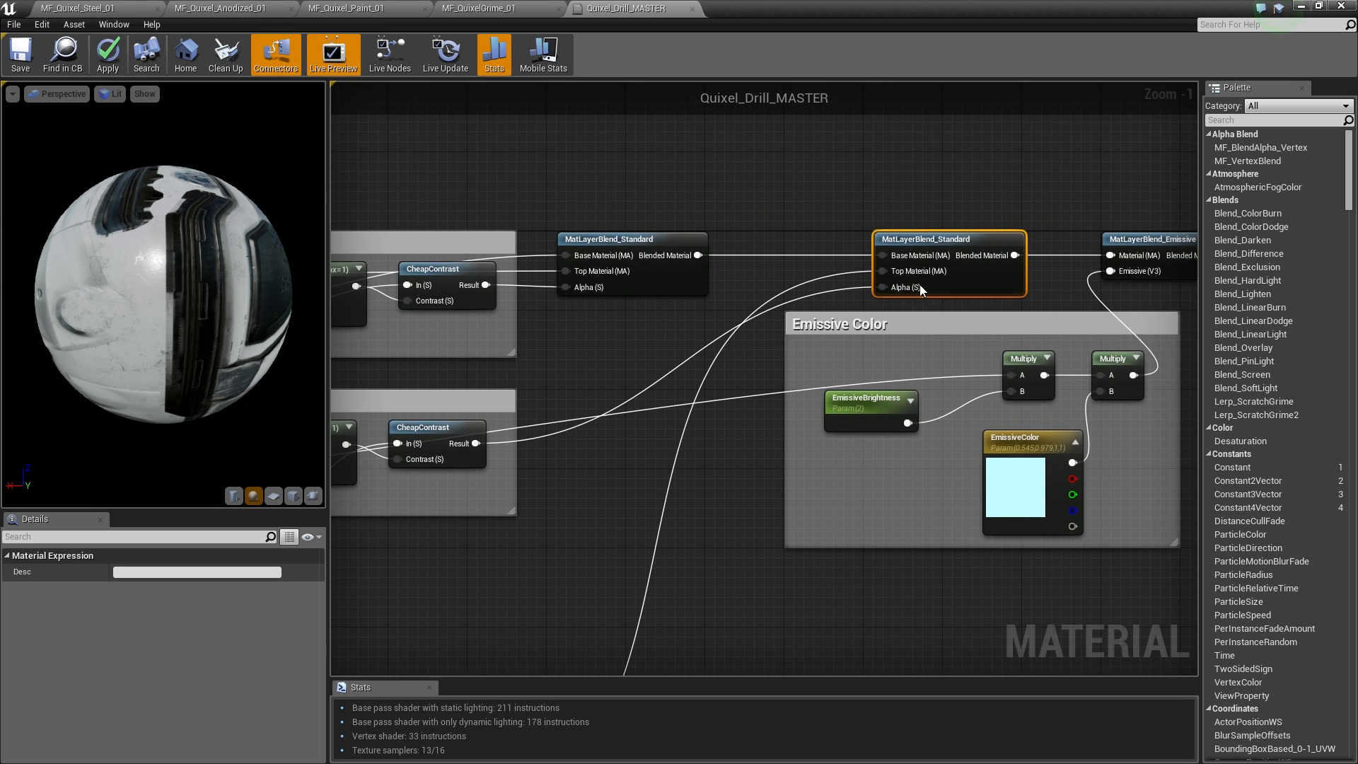
- Select the MatLayerBlend_Emissive node together with the Emissive Color group's color and Multiply nodes
{"action": "right_click_drag", "start_coordinate": [1063, 298], "coordinate": [664, 287]}
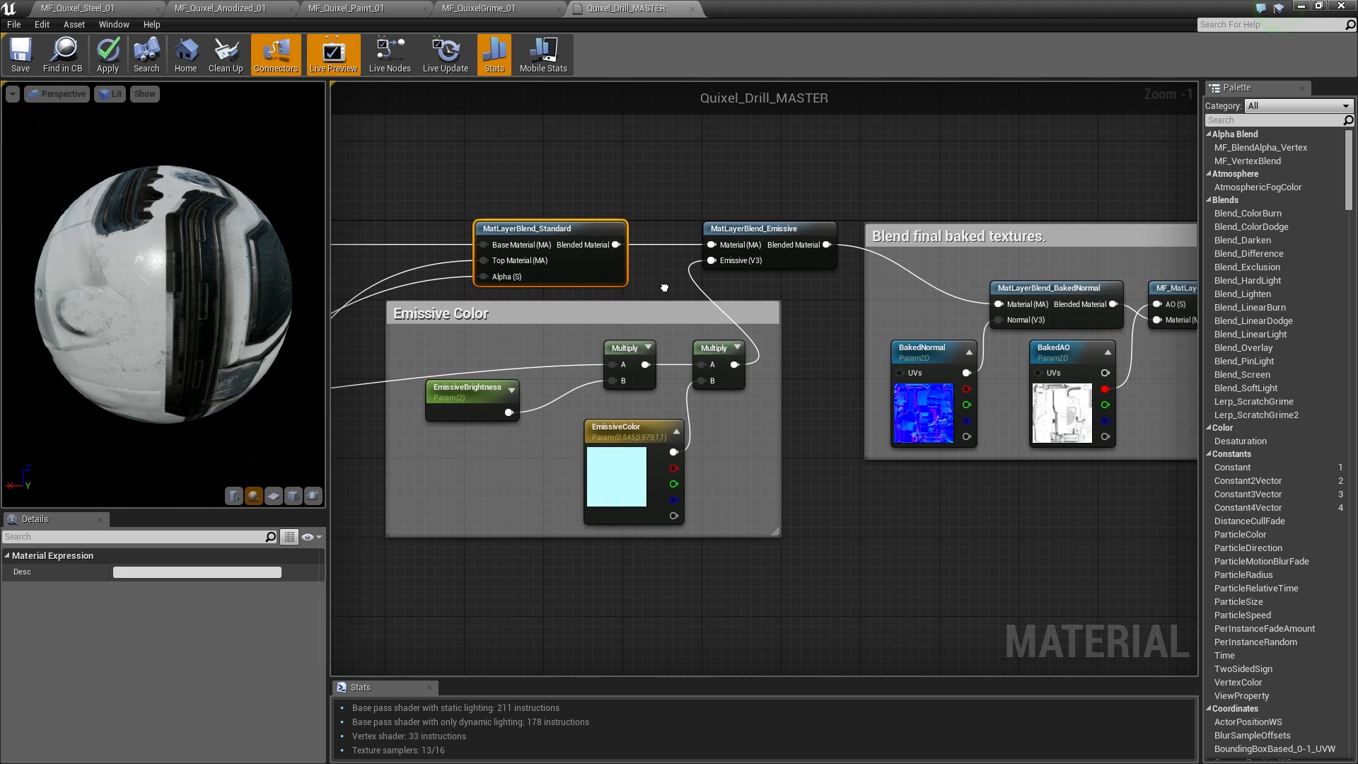
{"action": "left_click", "coordinate": [664, 287]}
{"action": "left_click_drag", "start_coordinate": [644, 186], "coordinate": [799, 502]}
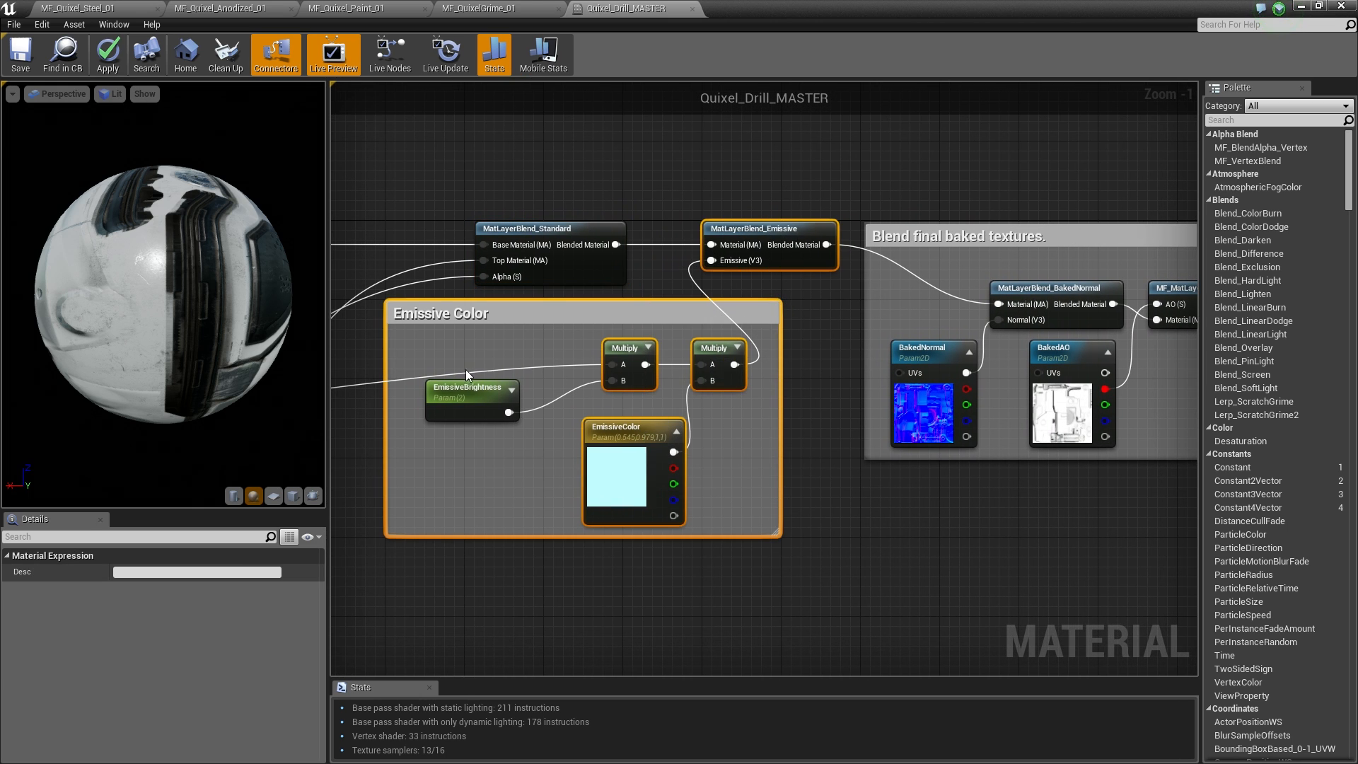
- Select the first Multiply node in the Emissive Color group and trace its mask input back to the ID texture
{"action": "right_click_drag", "start_coordinate": [604, 333], "coordinate": [1063, 300]}
{"action": "scroll", "coordinate": [1063, 300], "scroll_direction": "down", "scroll_amount": 3}
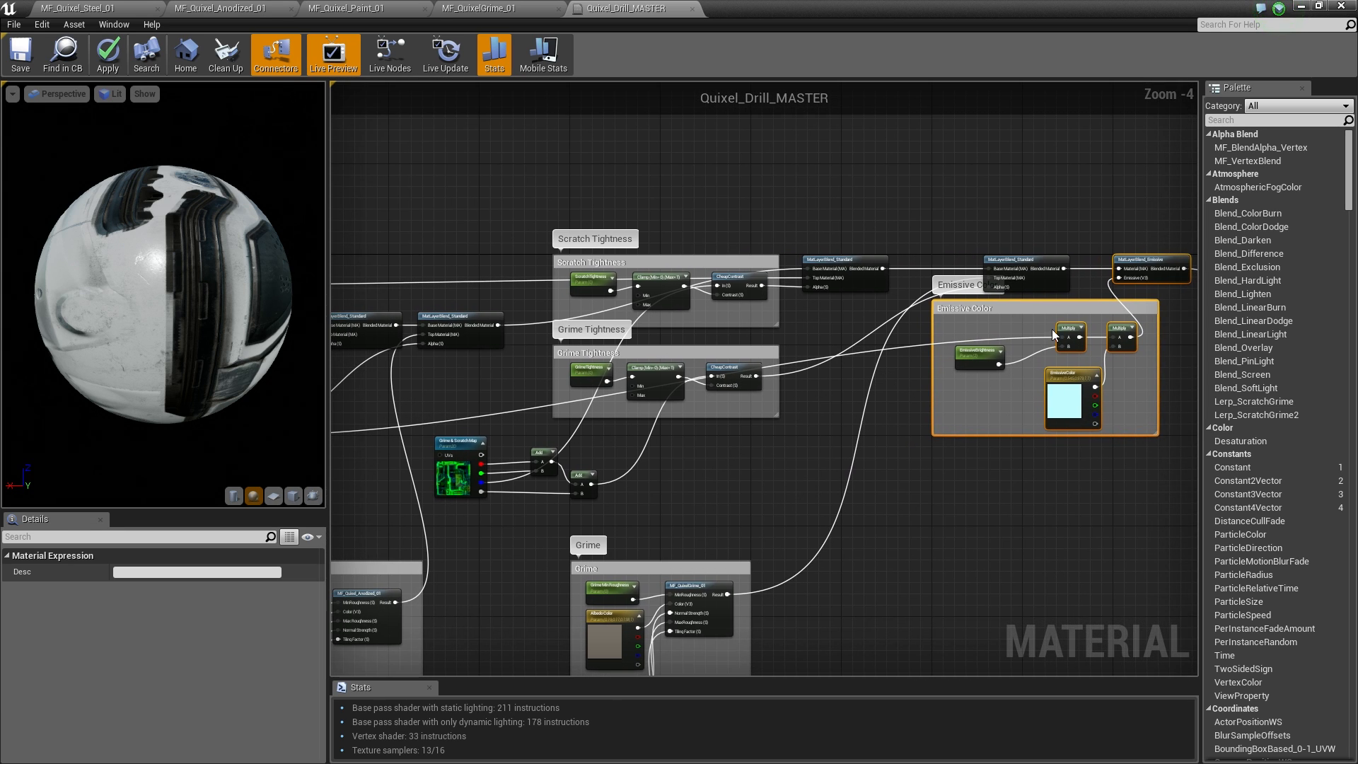
{"action": "left_click", "coordinate": [1064, 331]}
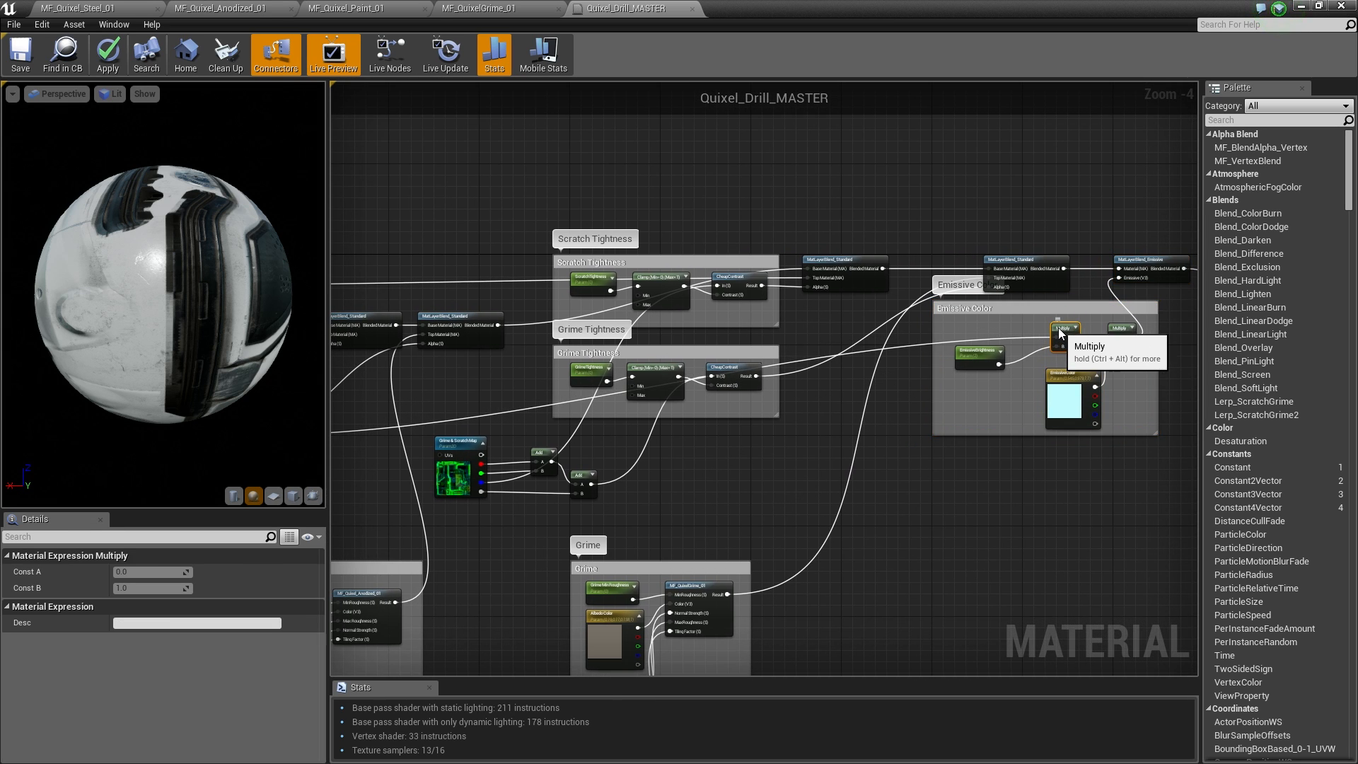
{"action": "right_click_drag", "start_coordinate": [494, 381], "coordinate": [851, 367]}
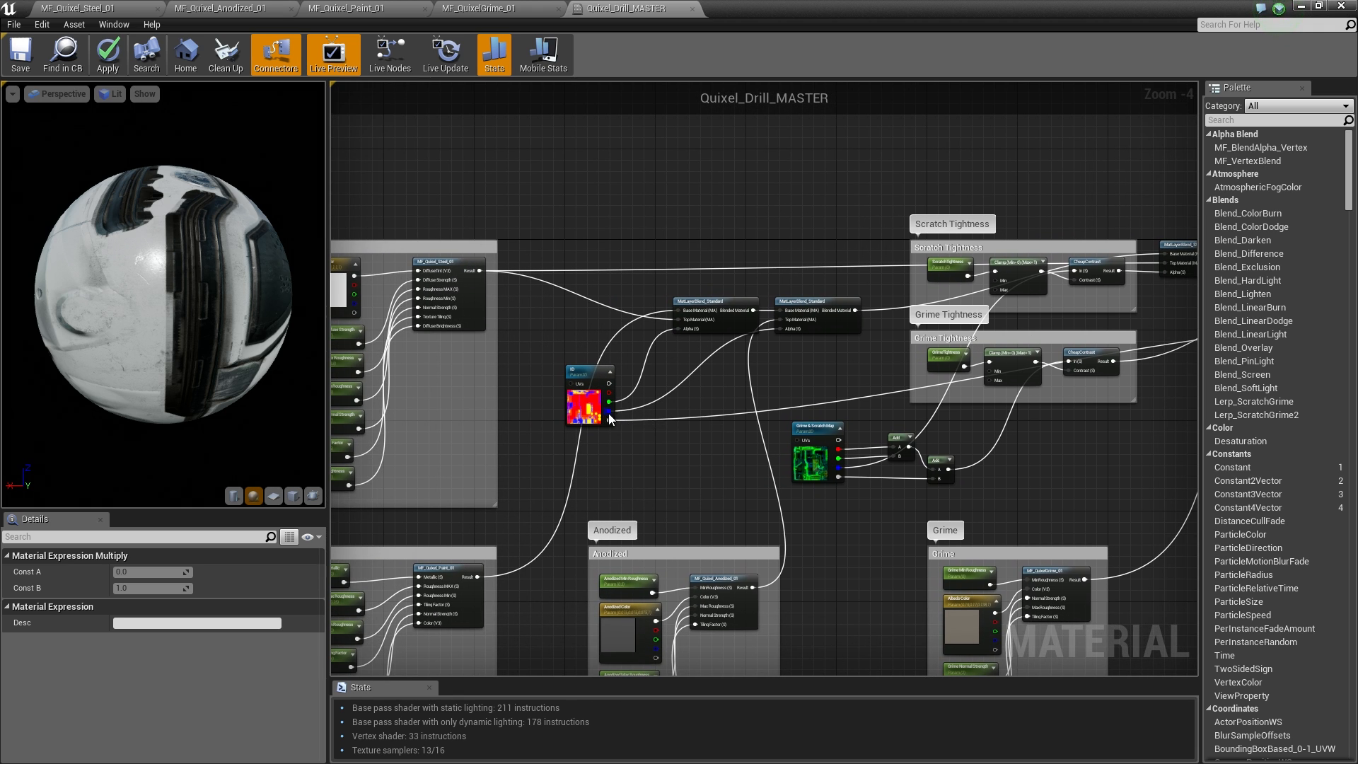
- Select the BakedNormal and BakedAO textures and their blend functions in the Blend final baked textures group
{"action": "right_click_drag", "start_coordinate": [1157, 413], "coordinate": [381, 421]}
{"action": "scroll", "coordinate": [802, 414], "scroll_direction": "up", "scroll_amount": 4}
{"action": "right_click_drag", "start_coordinate": [801, 415], "coordinate": [668, 546]}
{"action": "left_click_drag", "start_coordinate": [665, 297], "coordinate": [788, 410]}
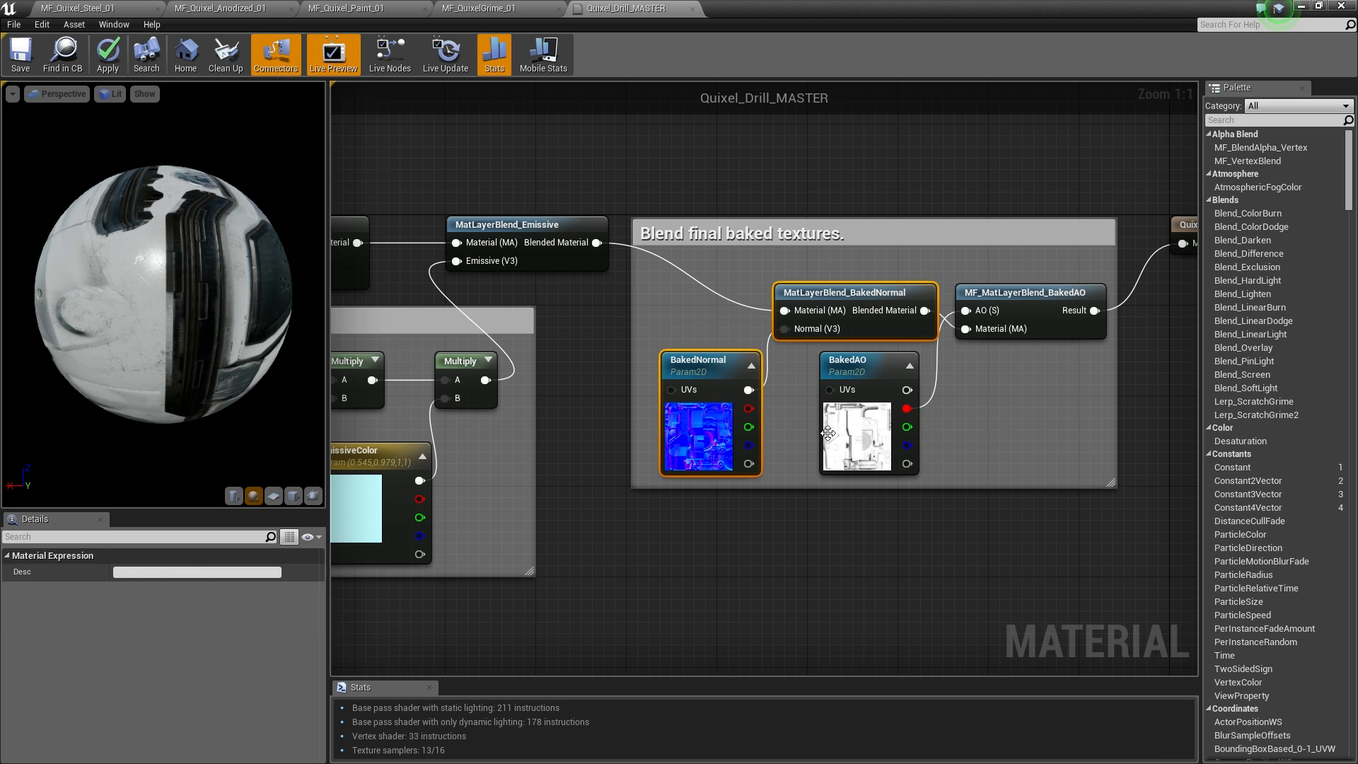
{"action": "left_click", "coordinate": [870, 435]}
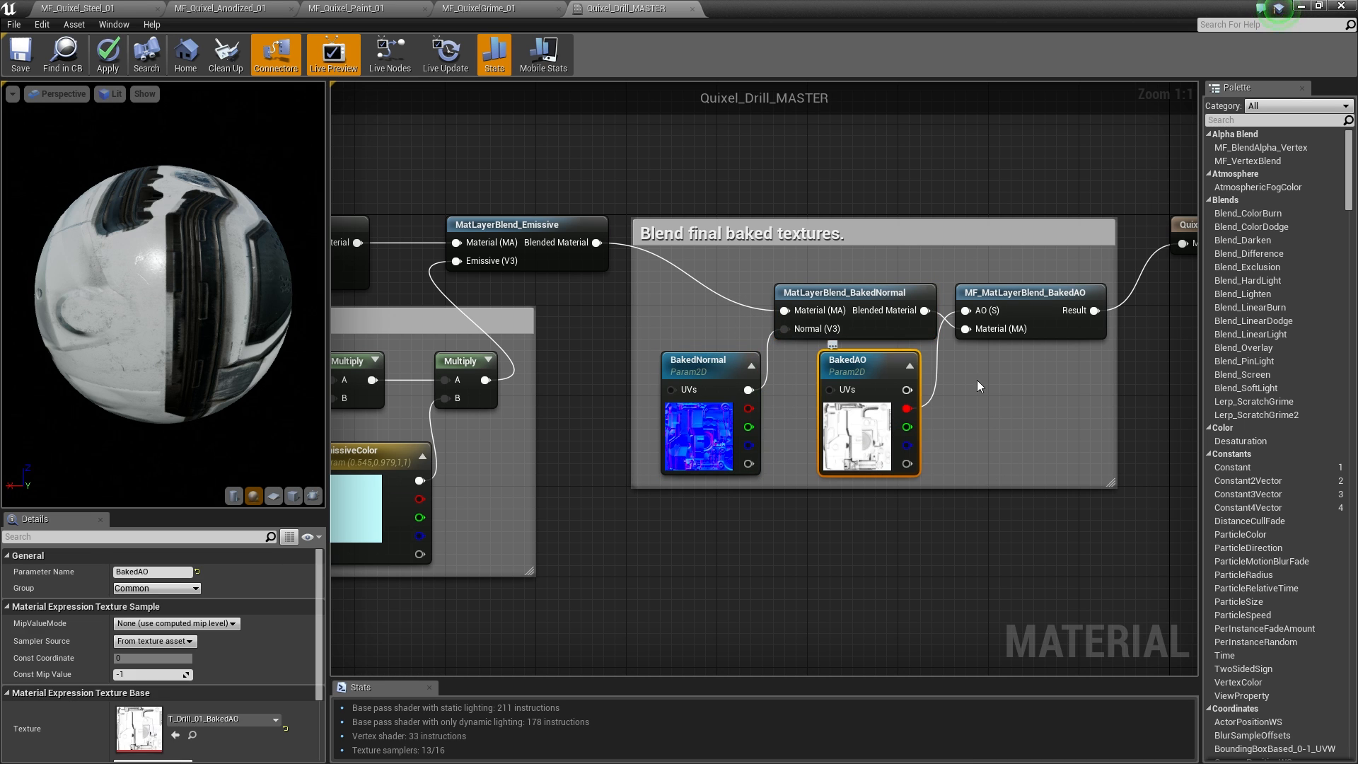
{"action": "left_click", "coordinate": [1068, 321], "text": "ctrl"}
{"action": "right_click_drag", "start_coordinate": [1092, 401], "coordinate": [977, 426]}
{"action": "left_click_drag", "start_coordinate": [983, 451], "coordinate": [578, 330]}
{"action": "left_click", "coordinate": [578, 326]}
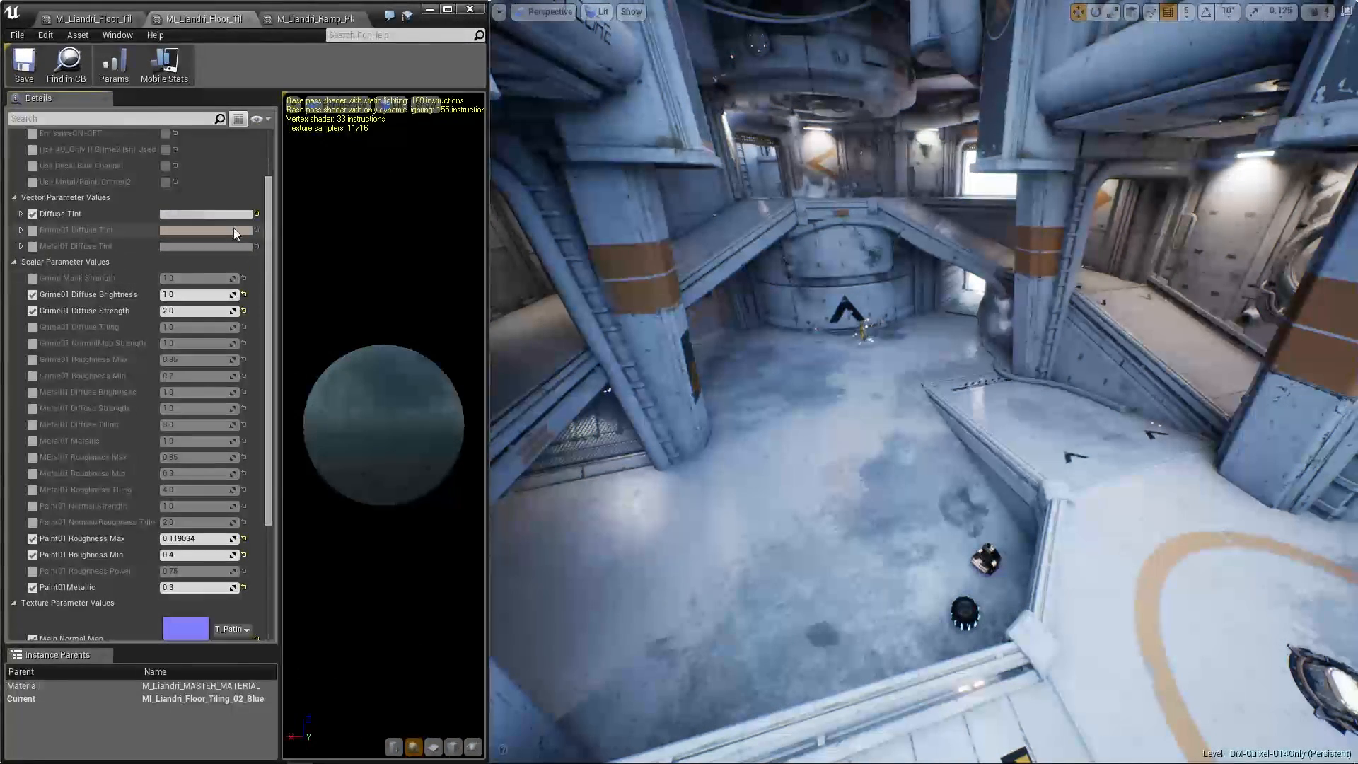
- Change the Diffuse Tint of MI_Liandri_Floor_Tiling_02_Blue to orange and set its Paint01 Roughness Max to -0.482736
{"action": "left_click", "coordinate": [232, 215]}
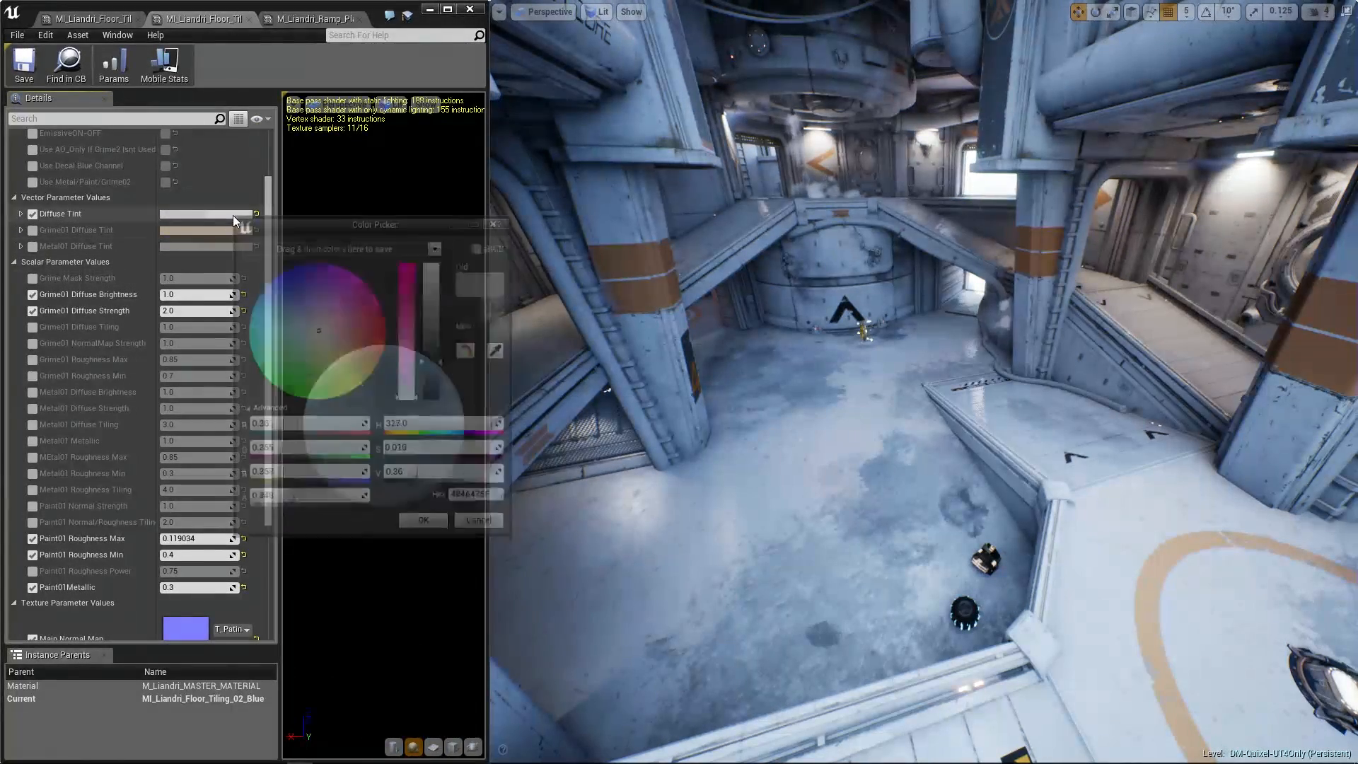
{"action": "left_click_drag", "start_coordinate": [287, 292], "coordinate": [443, 260]}
{"action": "left_click", "coordinate": [424, 530]}
{"action": "mouse_move", "coordinate": [189, 539]}
{"action": "left_mouse_down"}
{"action": "mouse_move", "coordinate": [215, 538]}
{"action": "mouse_move", "coordinate": [145, 538]}
{"action": "left_mouse_up"}
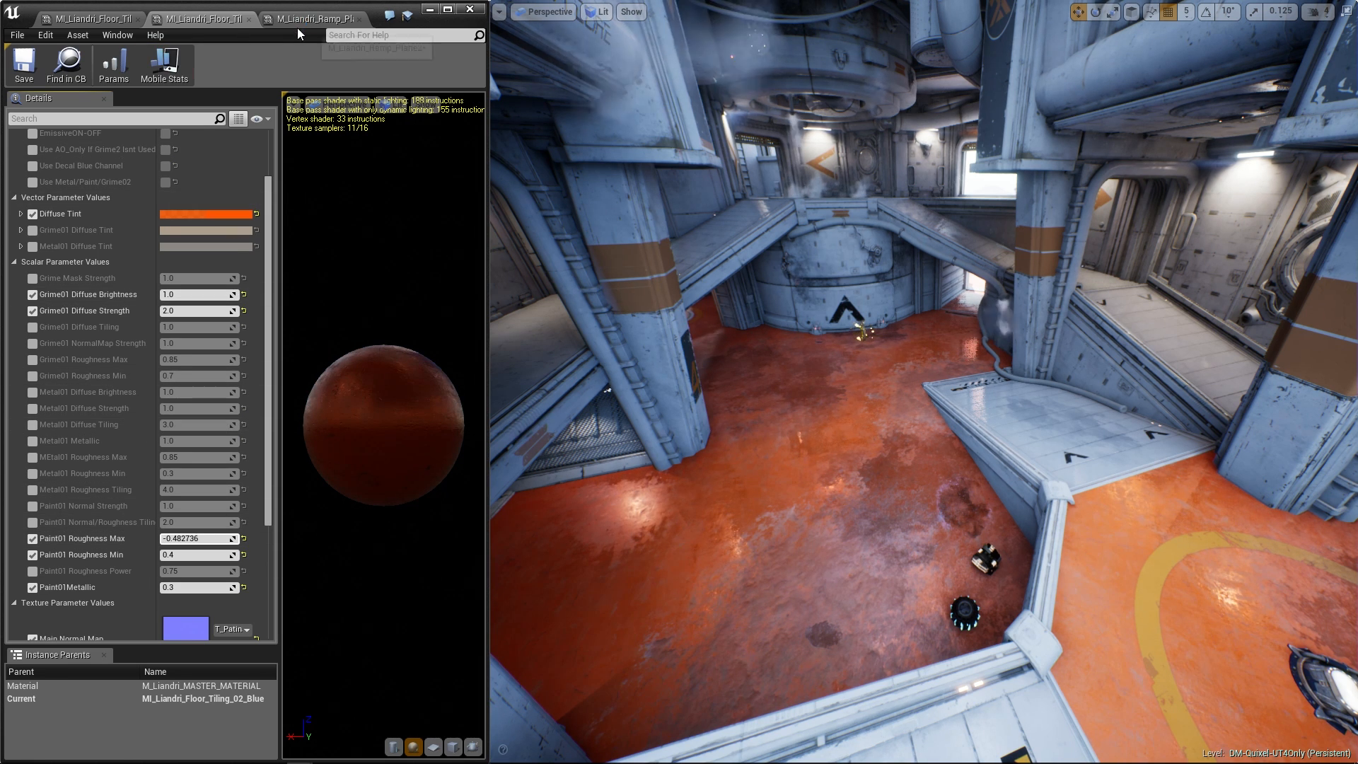
- Set the Diffuse Tint of M_Liandri_Ramp_Plane2 to green, hex 1AFF00D9, and its Paint01 Roughness Max to -0.27244
{"action": "left_click", "coordinate": [314, 19]}
{"action": "left_click", "coordinate": [212, 281]}
{"action": "left_click_drag", "start_coordinate": [331, 429], "coordinate": [260, 482]}
{"action": "left_click_drag", "start_coordinate": [414, 375], "coordinate": [415, 334]}
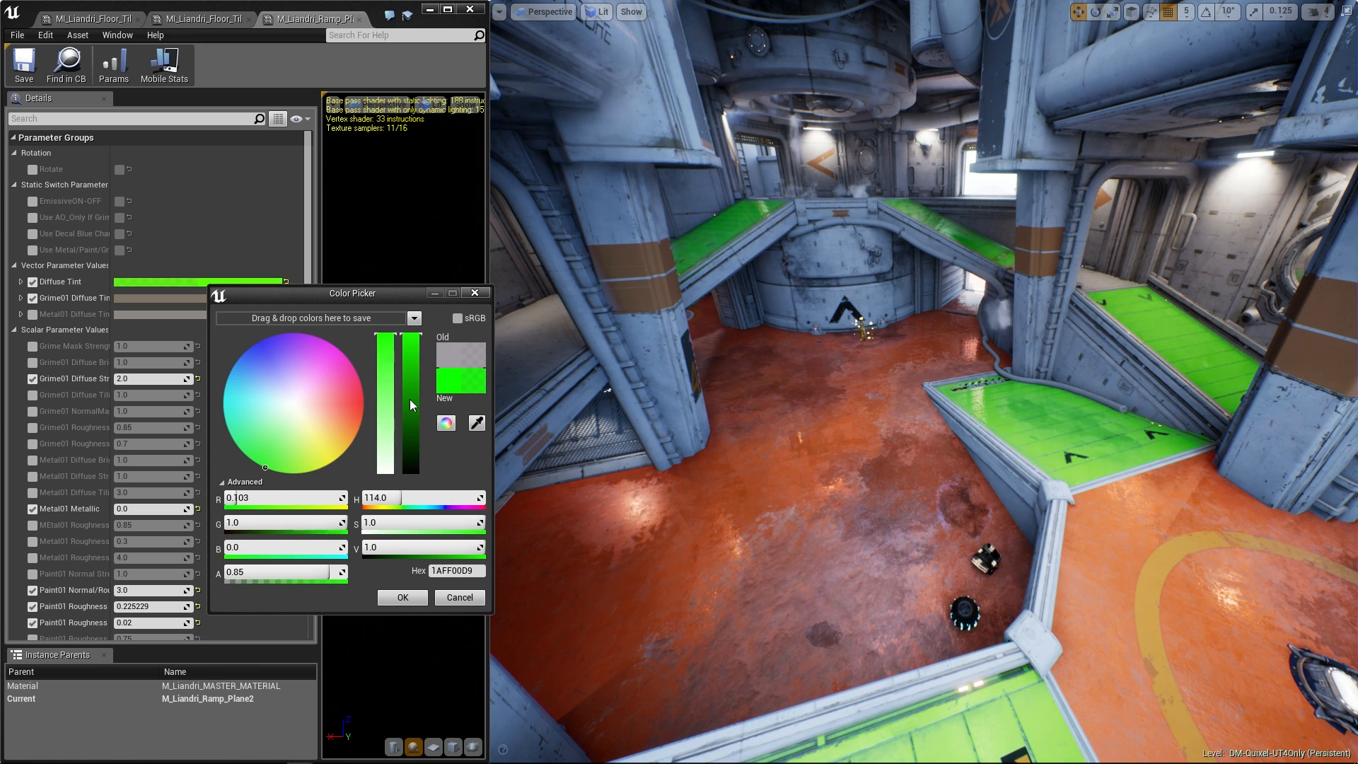
{"action": "left_click", "coordinate": [403, 598]}
{"action": "scroll", "coordinate": [167, 538], "scroll_direction": "down", "scroll_amount": 3}
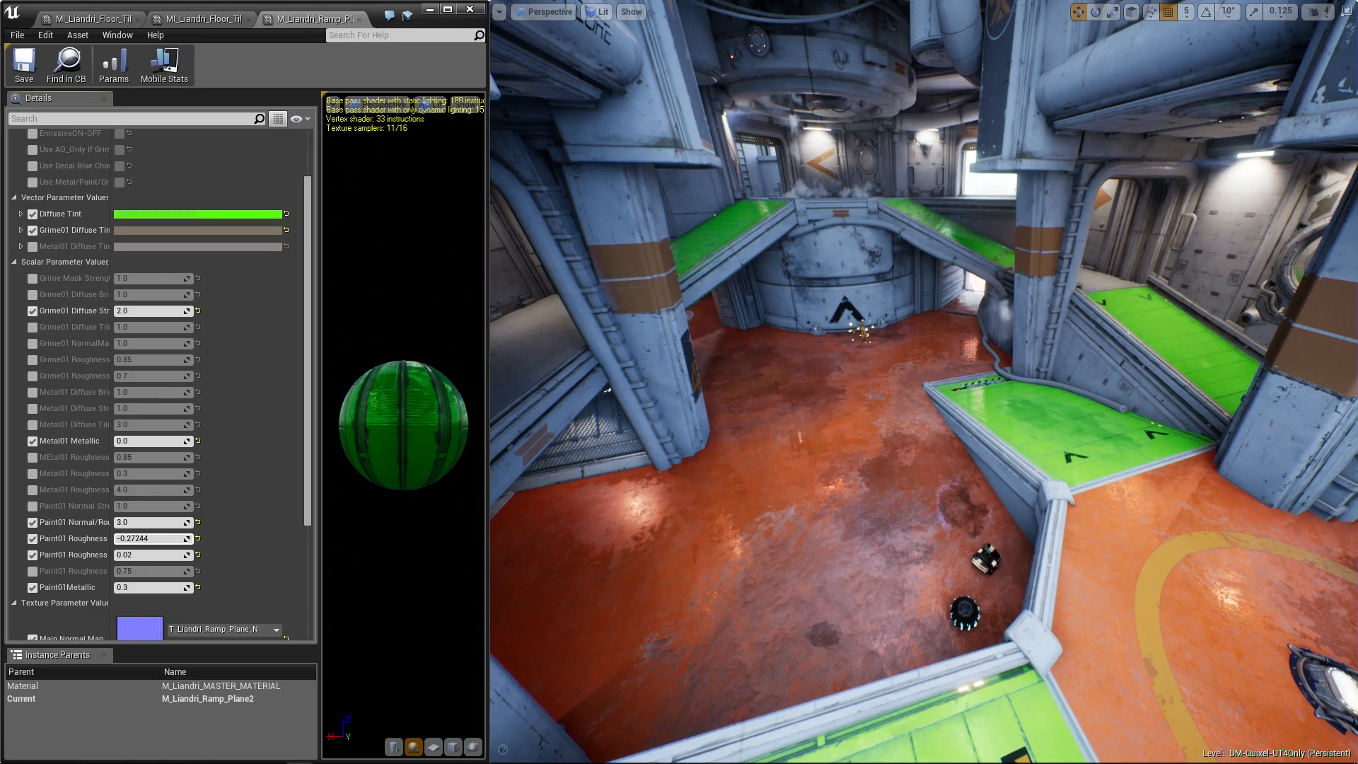
- Fly through the level viewport to examine the recolored floor and ramps
{"action": "right_click_drag", "start_coordinate": [860, 320], "coordinate": [869, 368]}
{"action": "key", "text": "w"}
{"action": "key", "text": "w"}
{"action": "key", "text": "s"}
{"action": "key", "text": "w"}
{"action": "right_click_drag", "start_coordinate": [870, 368], "coordinate": [902, 389]}
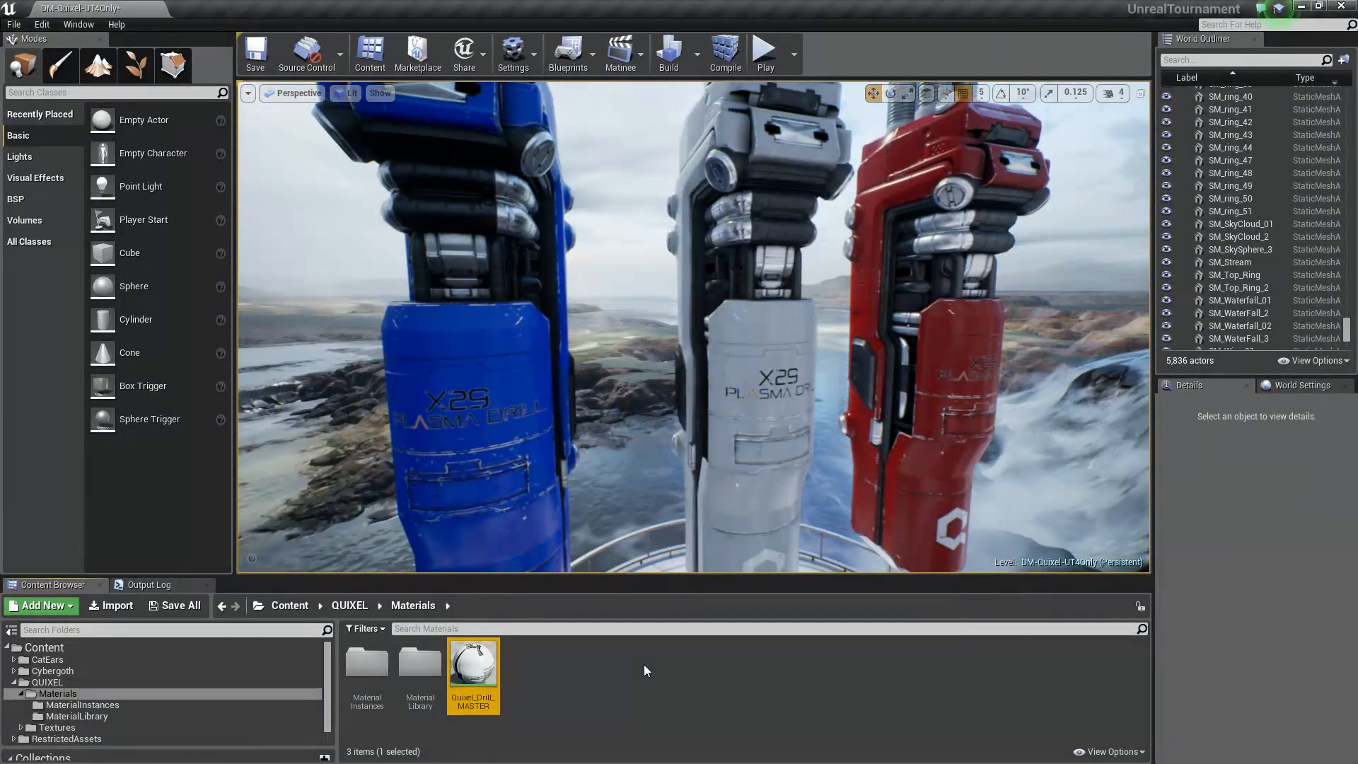
- Create a material instance from the Quixel_Drill_MASTER material and name it Red_Drill_MI
{"action": "right_click", "coordinate": [470, 663]}
{"action": "left_click", "coordinate": [550, 401]}
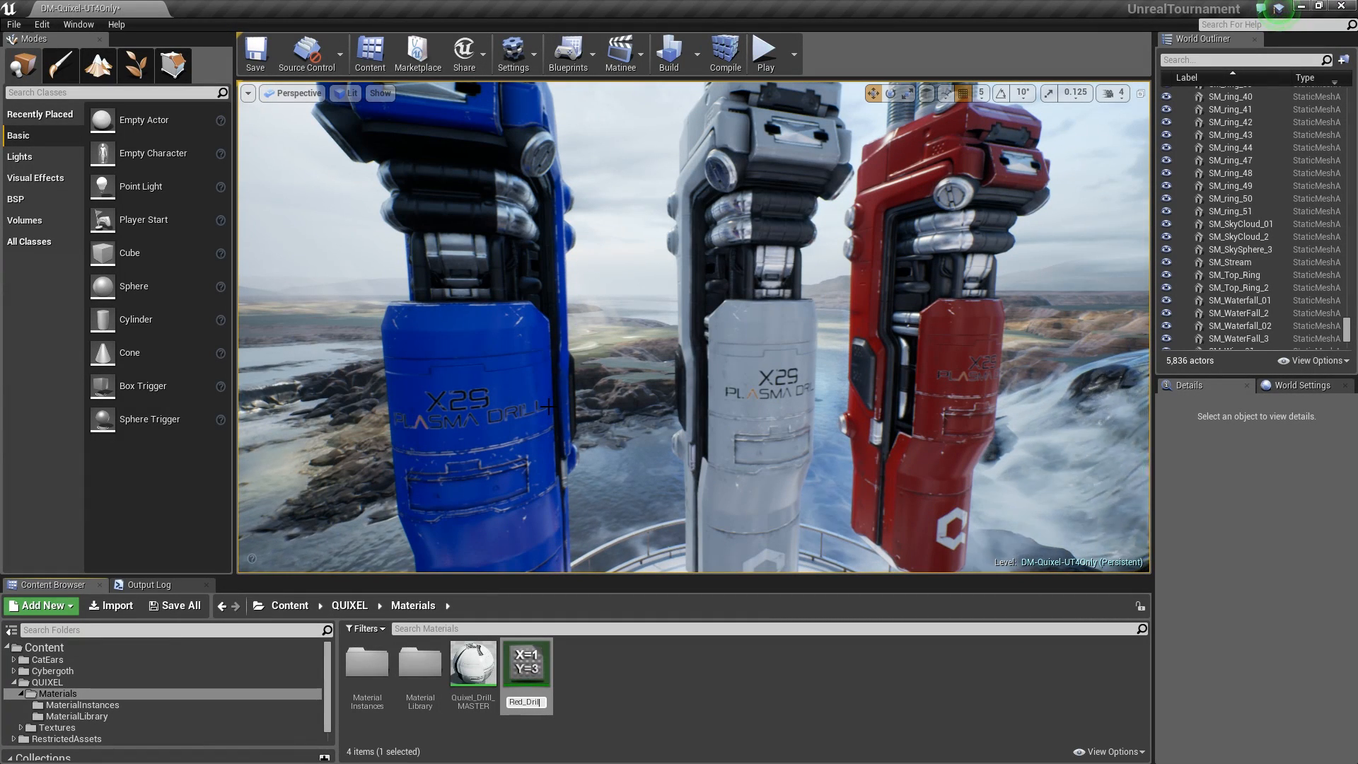
{"action": "type", "text": "Red_Drill_MI"}
{"action": "key", "text": "Return"}
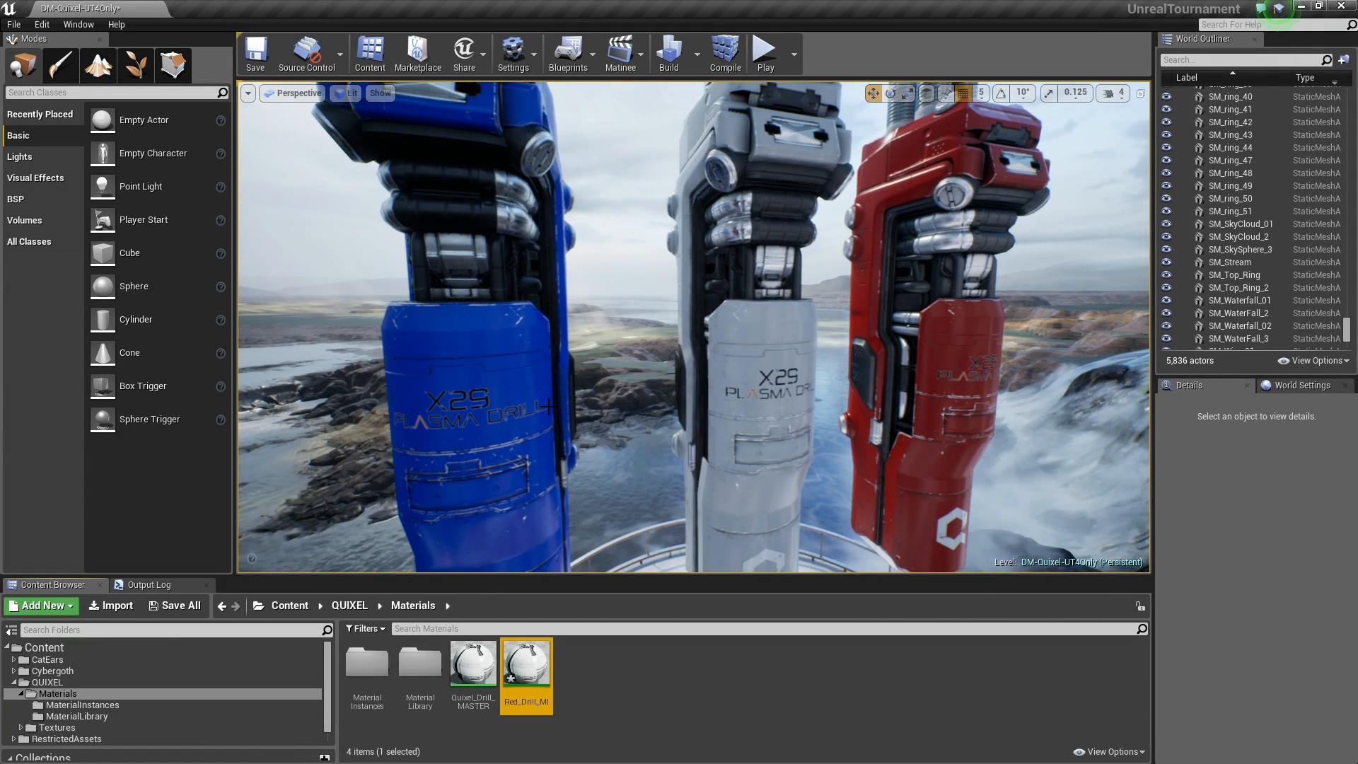
- Open Red_Drill_MI maximized, enlarge its preview, browse the parameter groups and enable the Paint Color override
{"action": "double_click", "coordinate": [526, 664]}
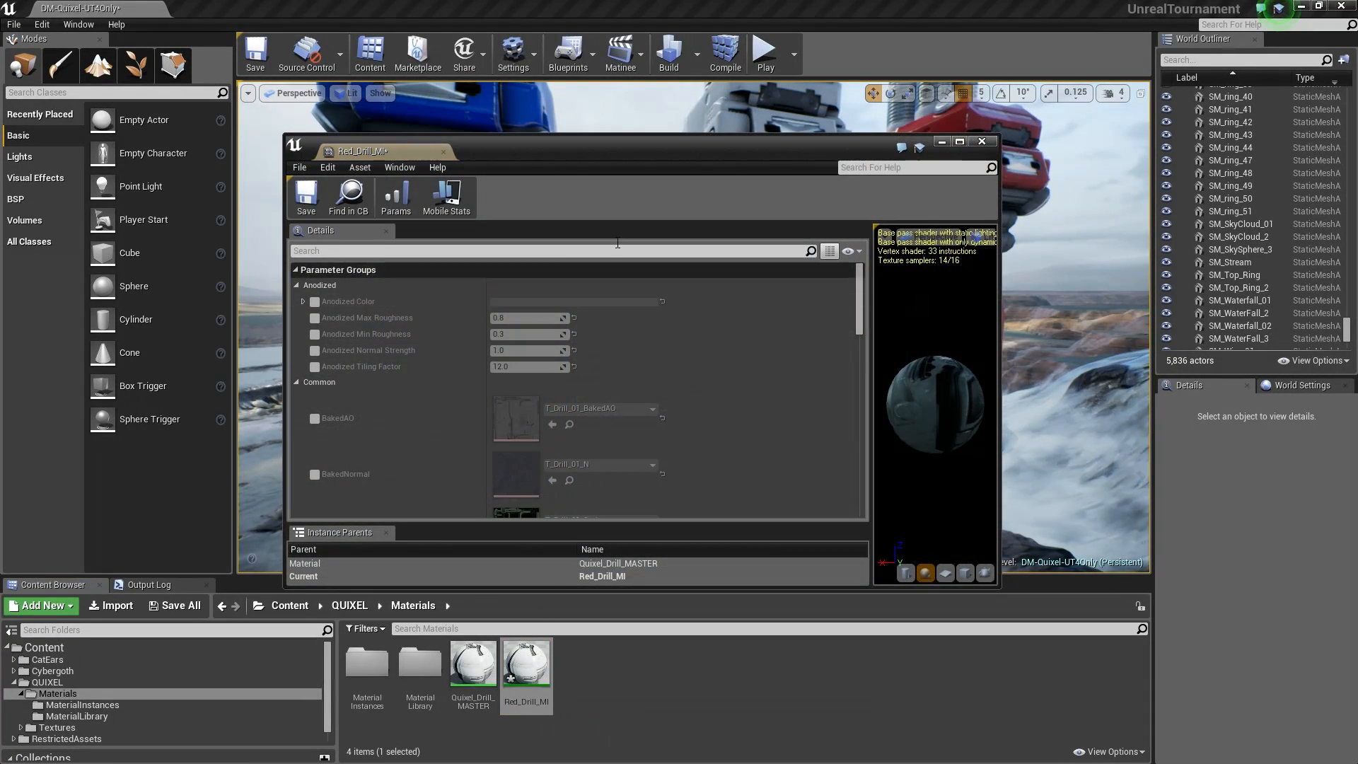
{"action": "double_click", "coordinate": [616, 150]}
{"action": "left_click_drag", "start_coordinate": [1115, 281], "coordinate": [574, 276]}
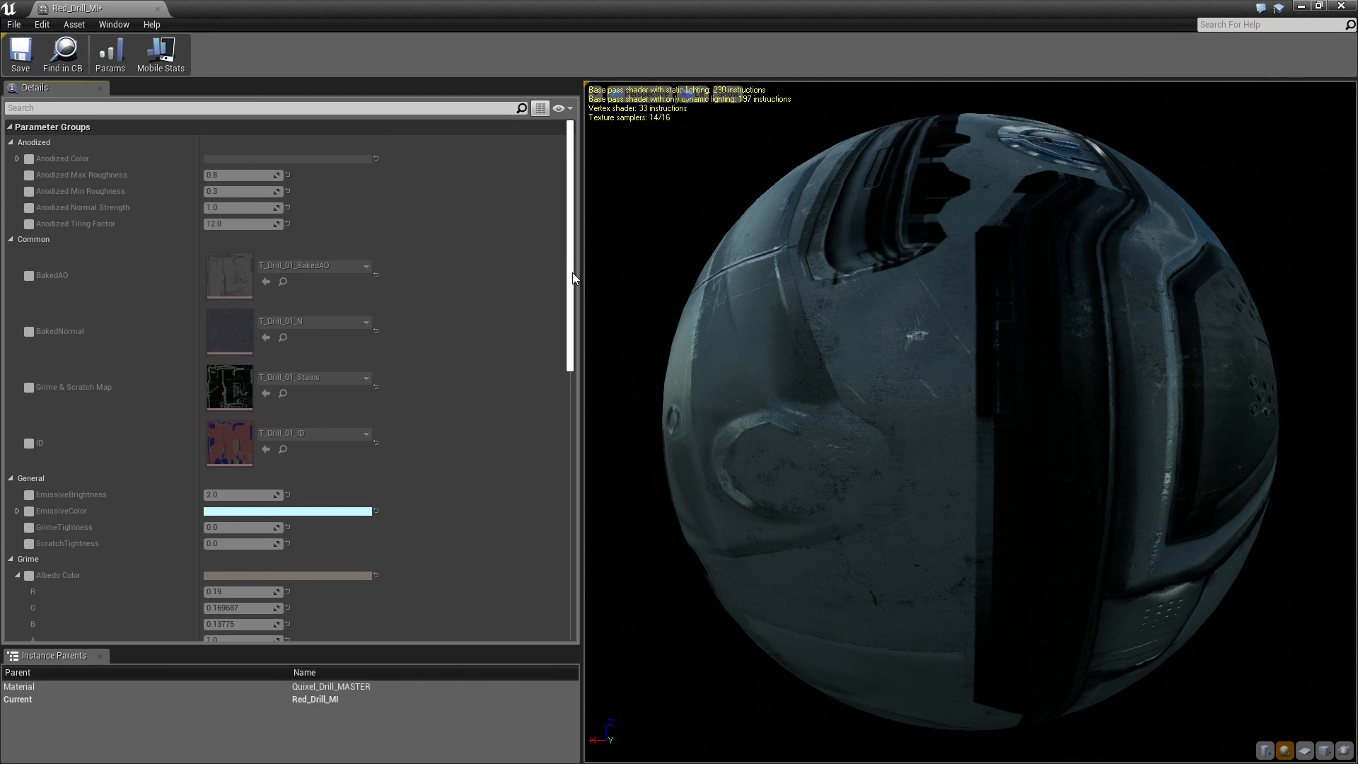
{"action": "scroll", "coordinate": [556, 357], "scroll_direction": "down", "scroll_amount": 10}
{"action": "scroll", "coordinate": [548, 363], "scroll_direction": "up", "scroll_amount": 5}
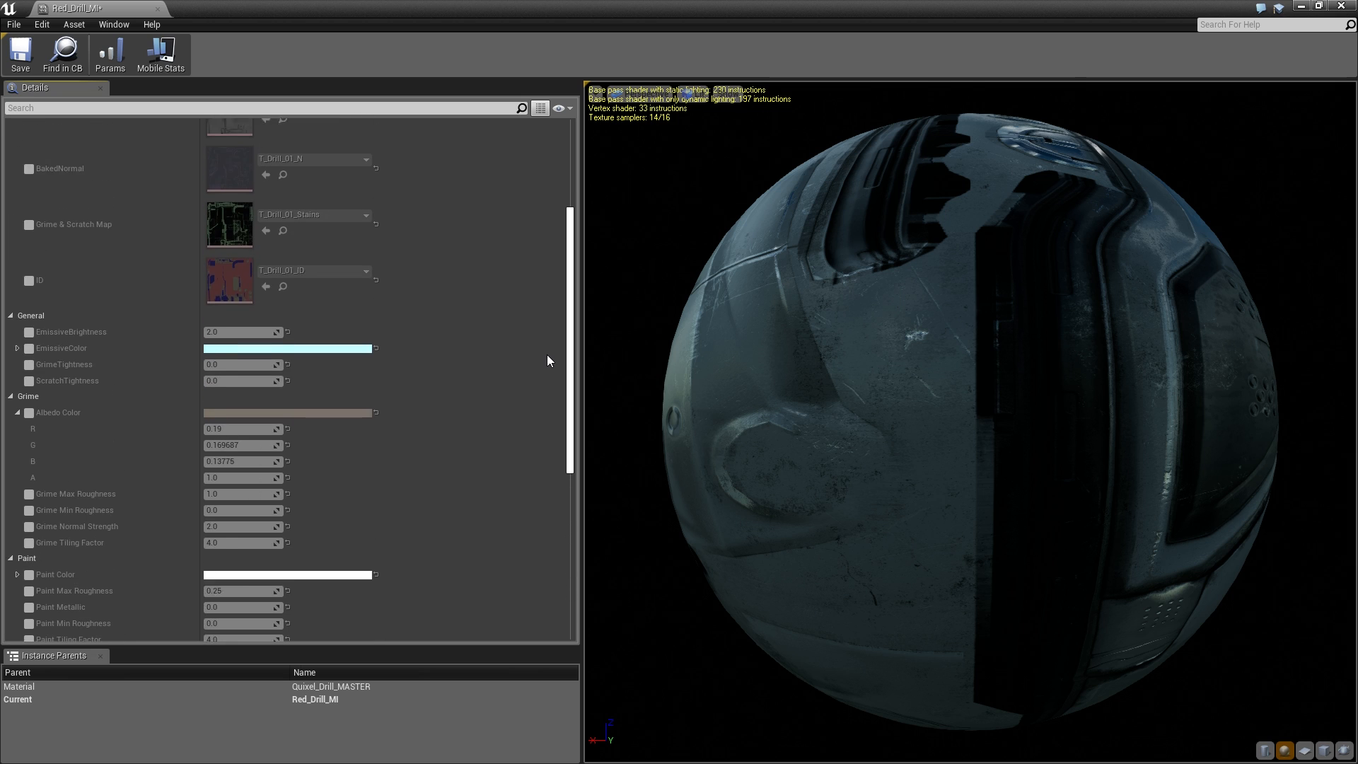
{"action": "scroll", "coordinate": [544, 347], "scroll_direction": "down", "scroll_amount": 2}
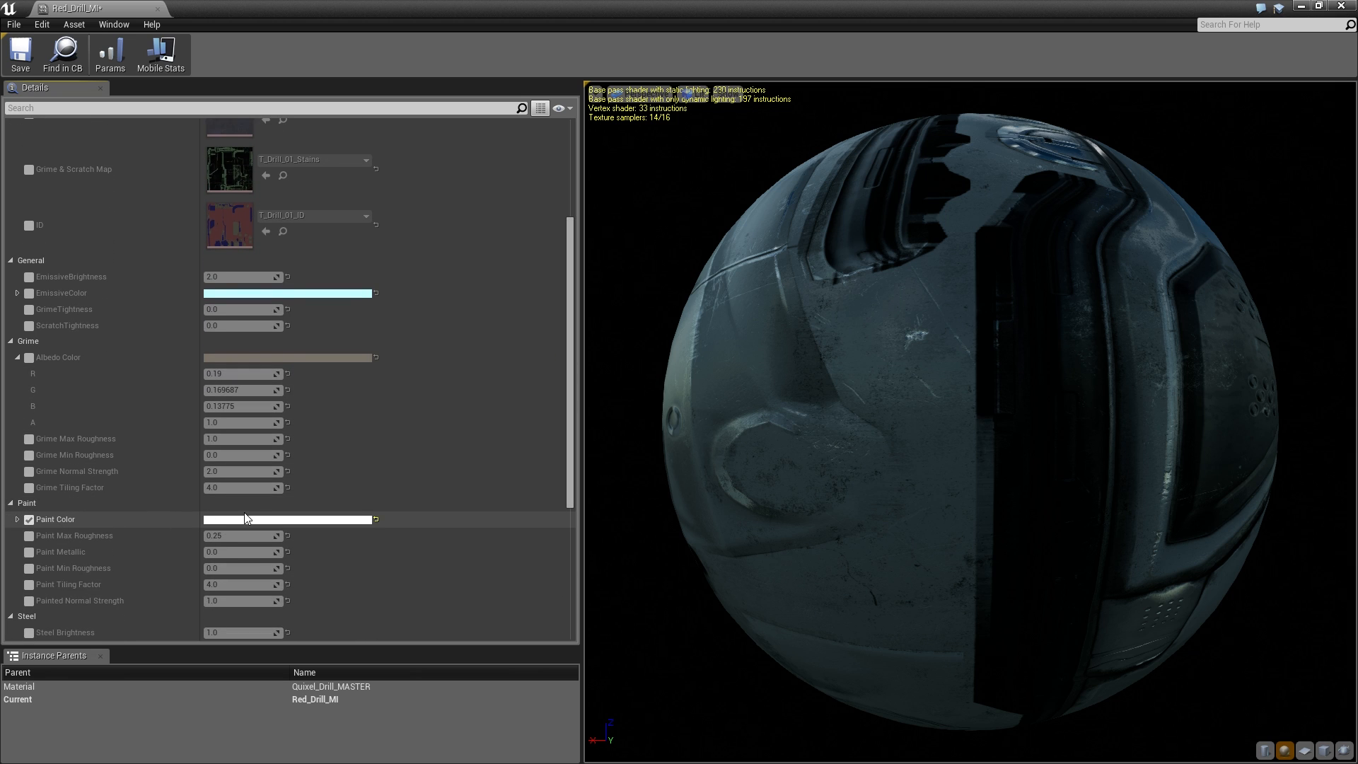
- Try a pink Paint Color with hex FF6597FF on the Red_Drill_MI instance
{"action": "left_click", "coordinate": [236, 519]}
{"action": "mouse_move", "coordinate": [342, 546]}
{"action": "left_mouse_down"}
{"action": "mouse_move", "coordinate": [357, 591]}
{"action": "mouse_move", "coordinate": [364, 545]}
{"action": "left_mouse_up"}
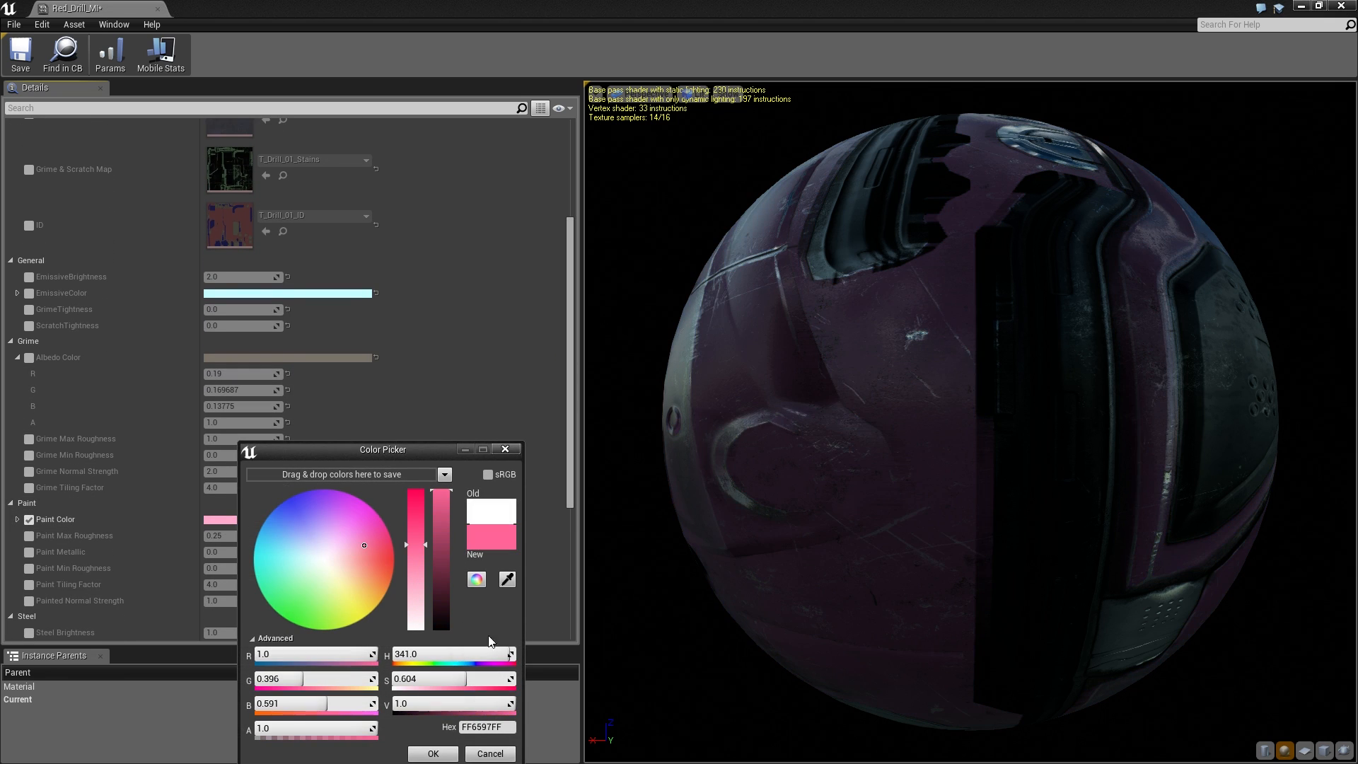
{"action": "left_click", "coordinate": [490, 753]}
- Restore the Red_Drill_MI editor to a smaller window beside the level viewport and apply Red_Drill_MI to the farthest drill
{"action": "left_click_drag", "start_coordinate": [769, 1], "coordinate": [1201, 372]}
{"action": "left_click_drag", "start_coordinate": [544, 665], "coordinate": [921, 282]}
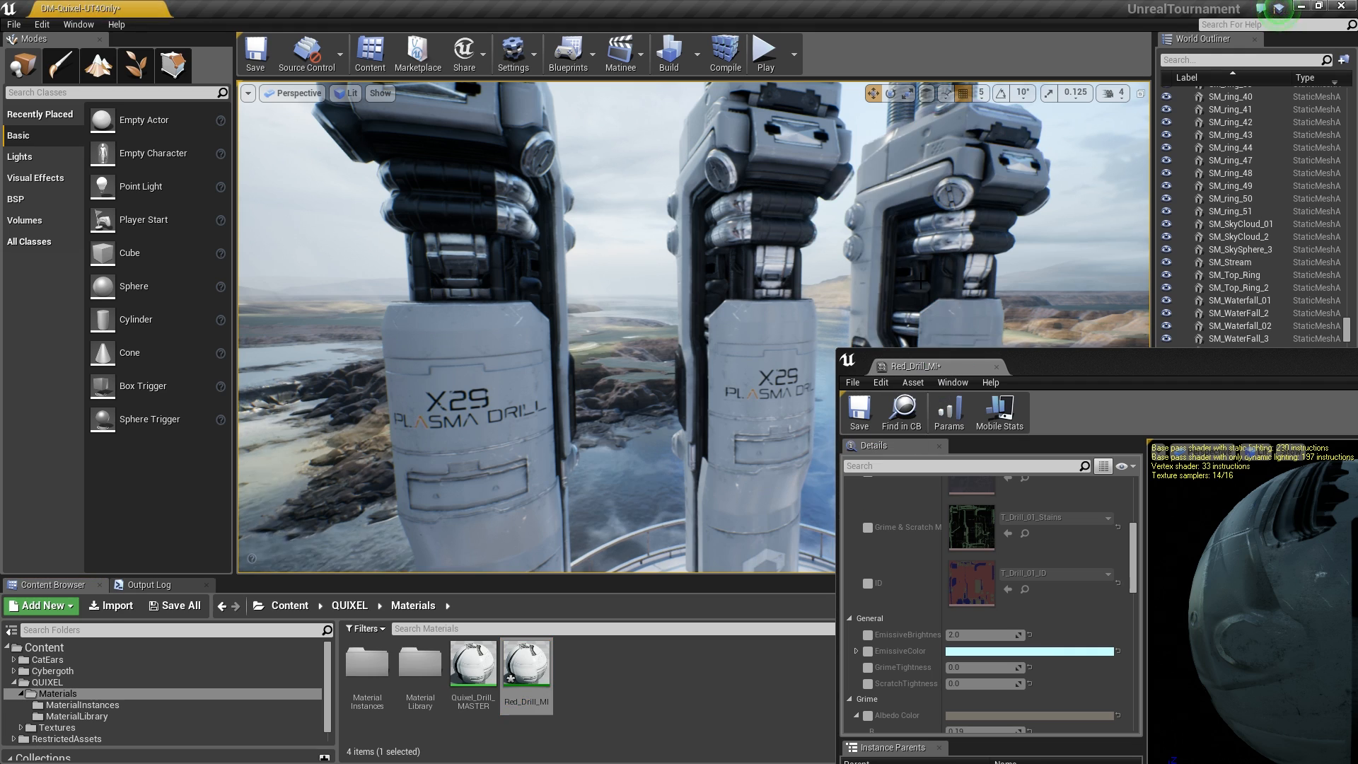
- Arrange the Red_Drill_MI editor and level editor side by side, narrow the instance editor and make the level viewport immersive
{"action": "left_click_drag", "start_coordinate": [1121, 367], "coordinate": [659, 235]}
{"action": "left_click_drag", "start_coordinate": [841, 225], "coordinate": [0, 276]}
{"action": "left_click", "coordinate": [834, 192]}
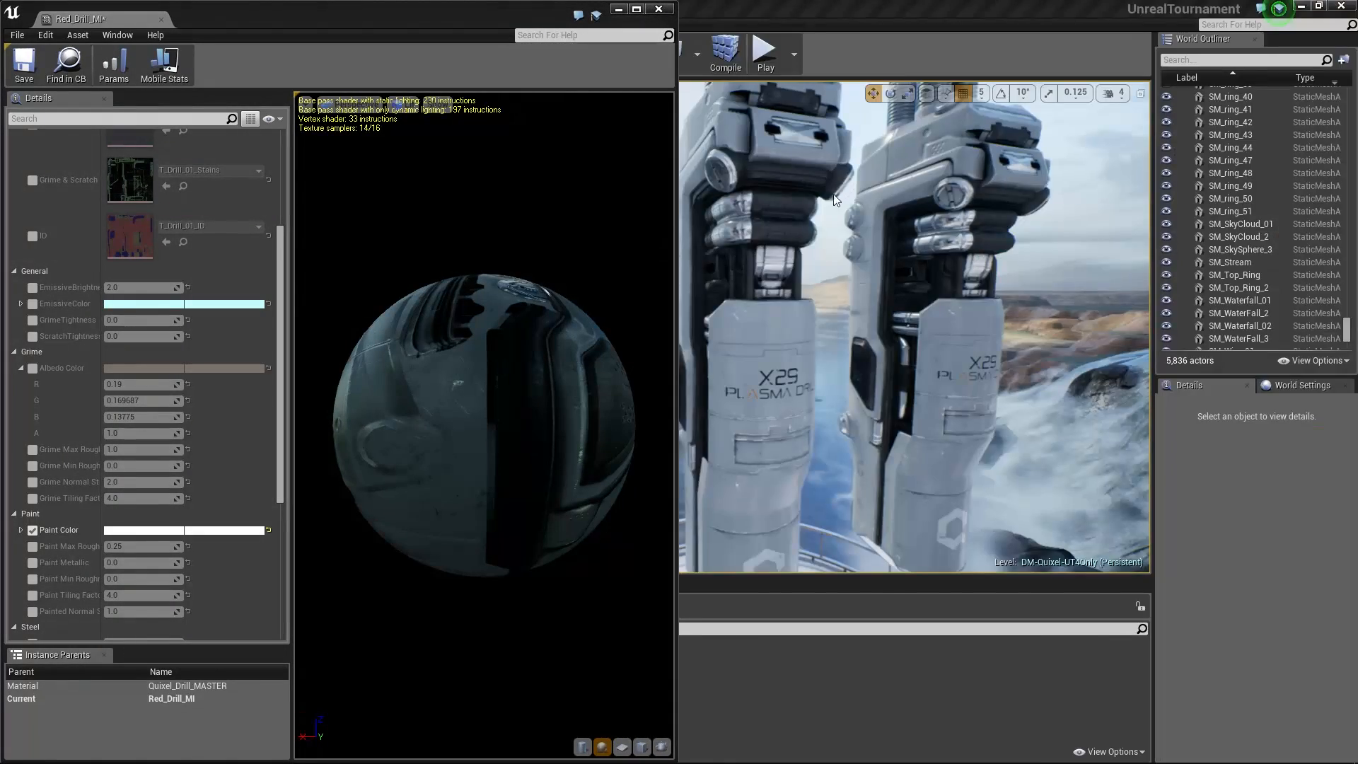
{"action": "left_click", "coordinate": [625, 264]}
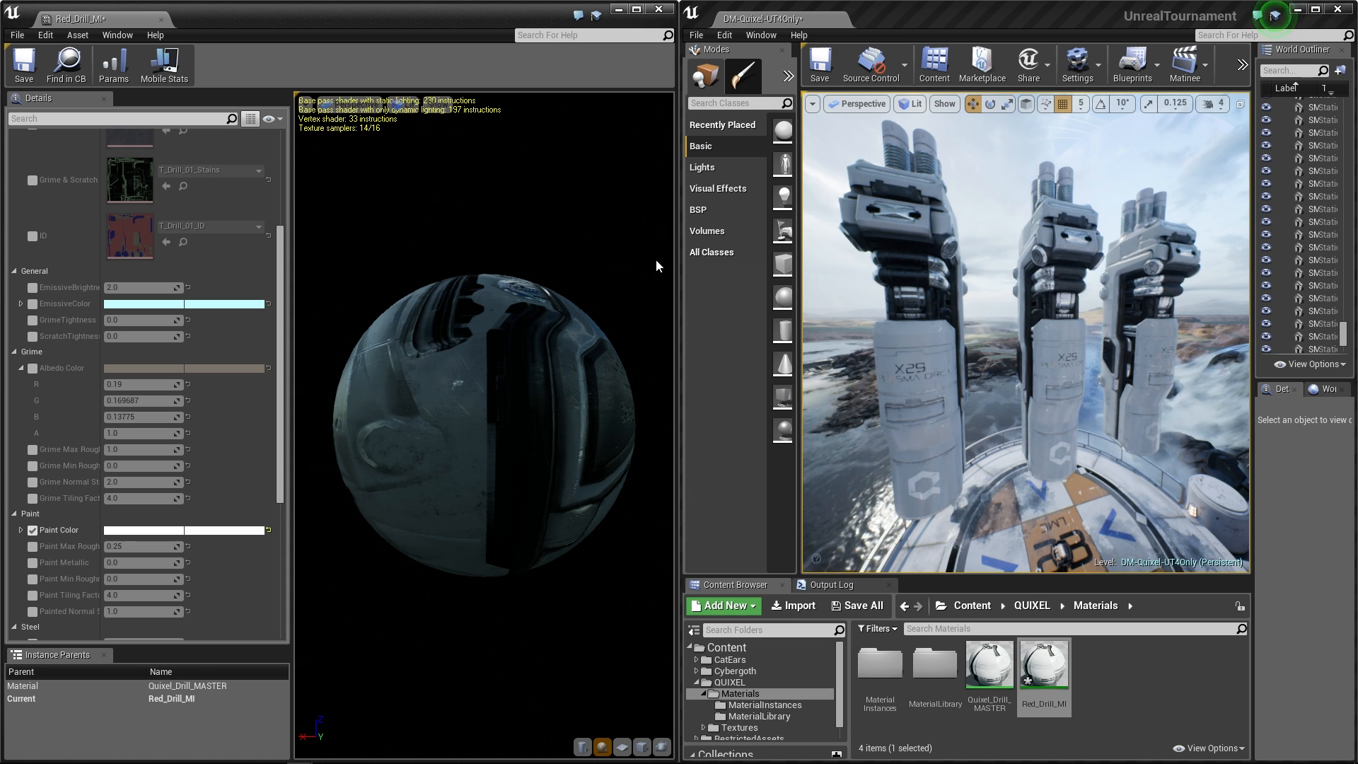
{"action": "left_click_drag", "start_coordinate": [678, 268], "coordinate": [410, 283]}
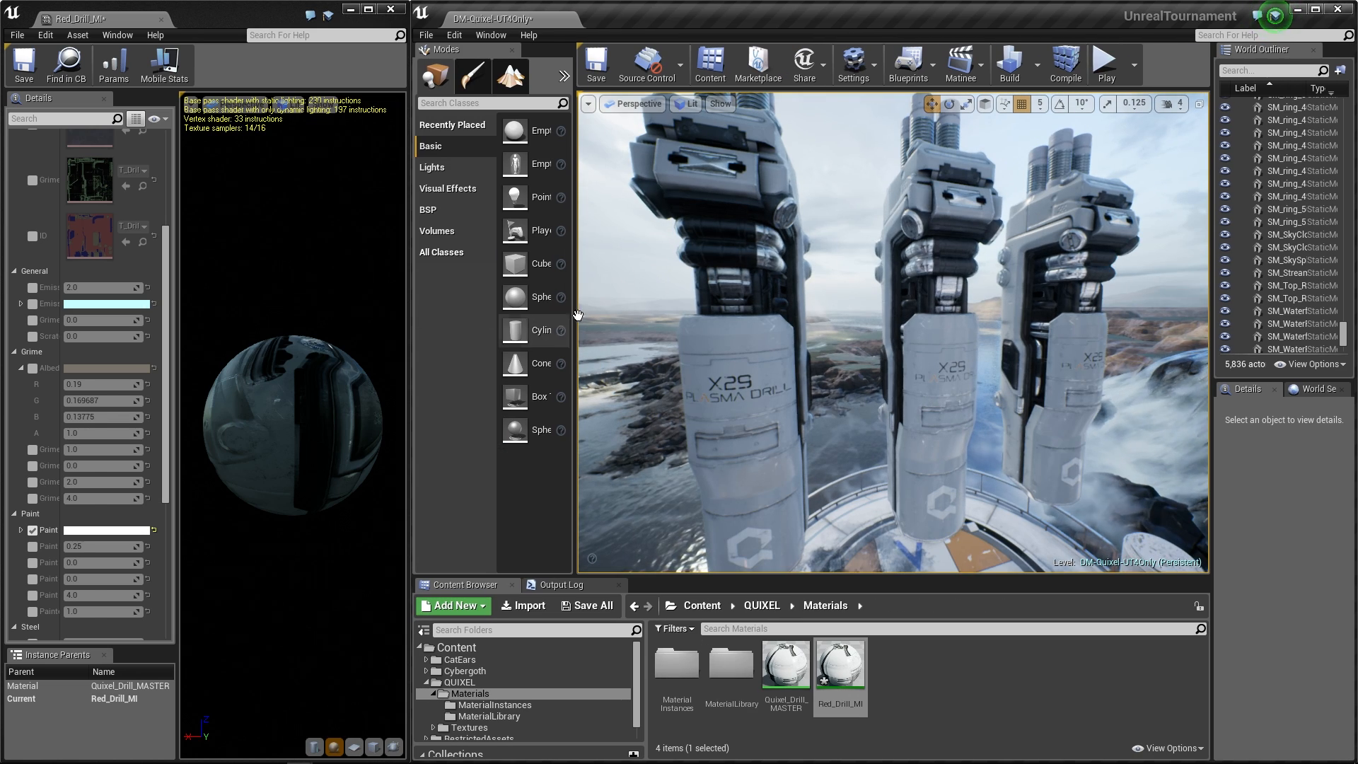
{"action": "key", "text": "F11"}
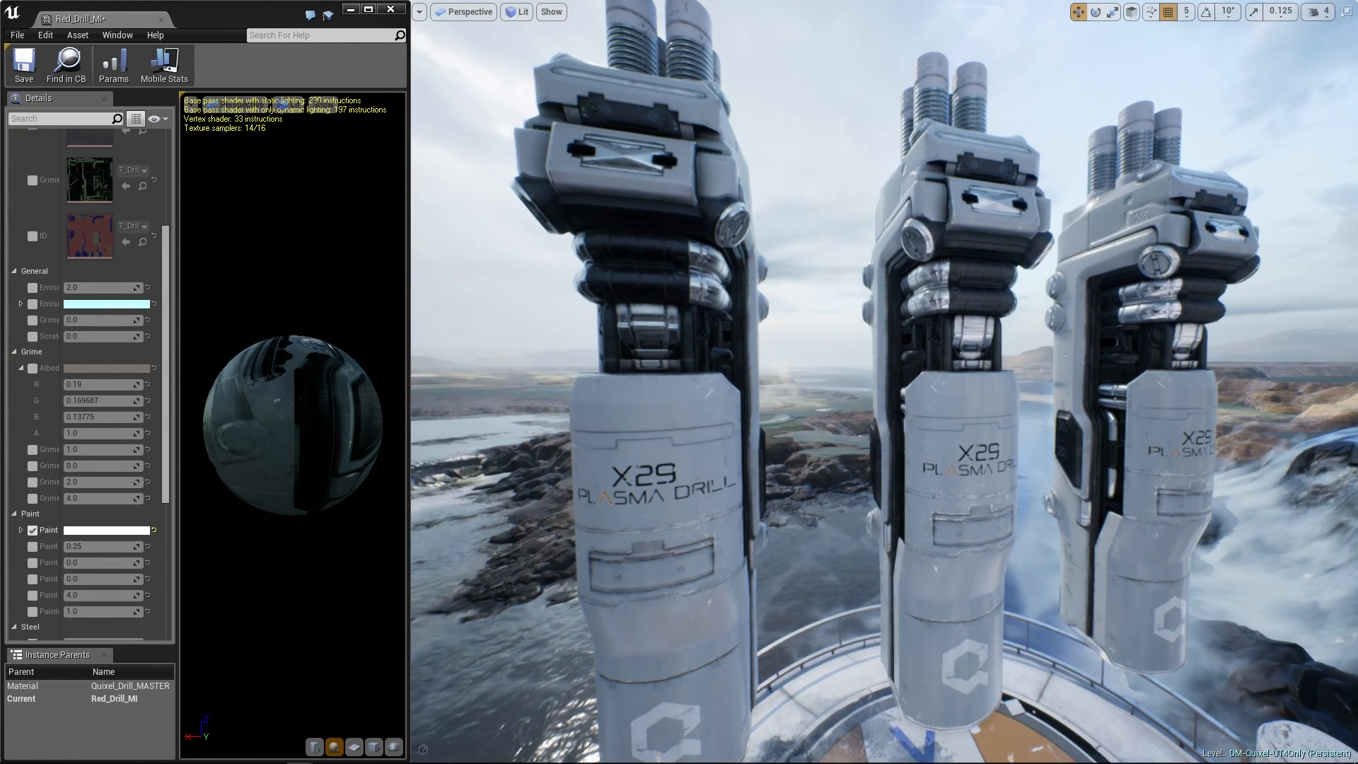
- Set the Paint Color of Red_Drill_MI to pure red with hex FF0000FF
{"action": "scroll", "coordinate": [85, 444], "scroll_direction": "down", "scroll_amount": 3}
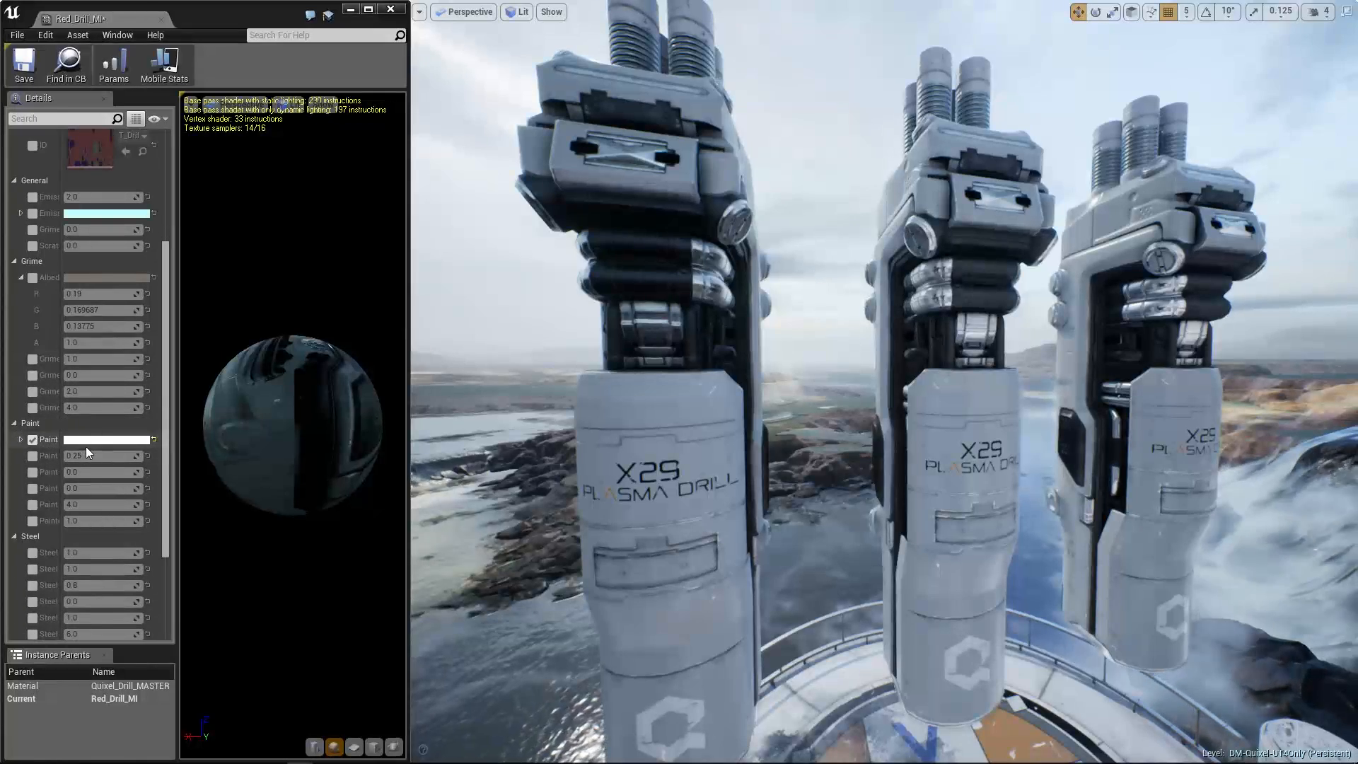
{"action": "left_click", "coordinate": [86, 439]}
{"action": "left_click_drag", "start_coordinate": [258, 524], "coordinate": [263, 489]}
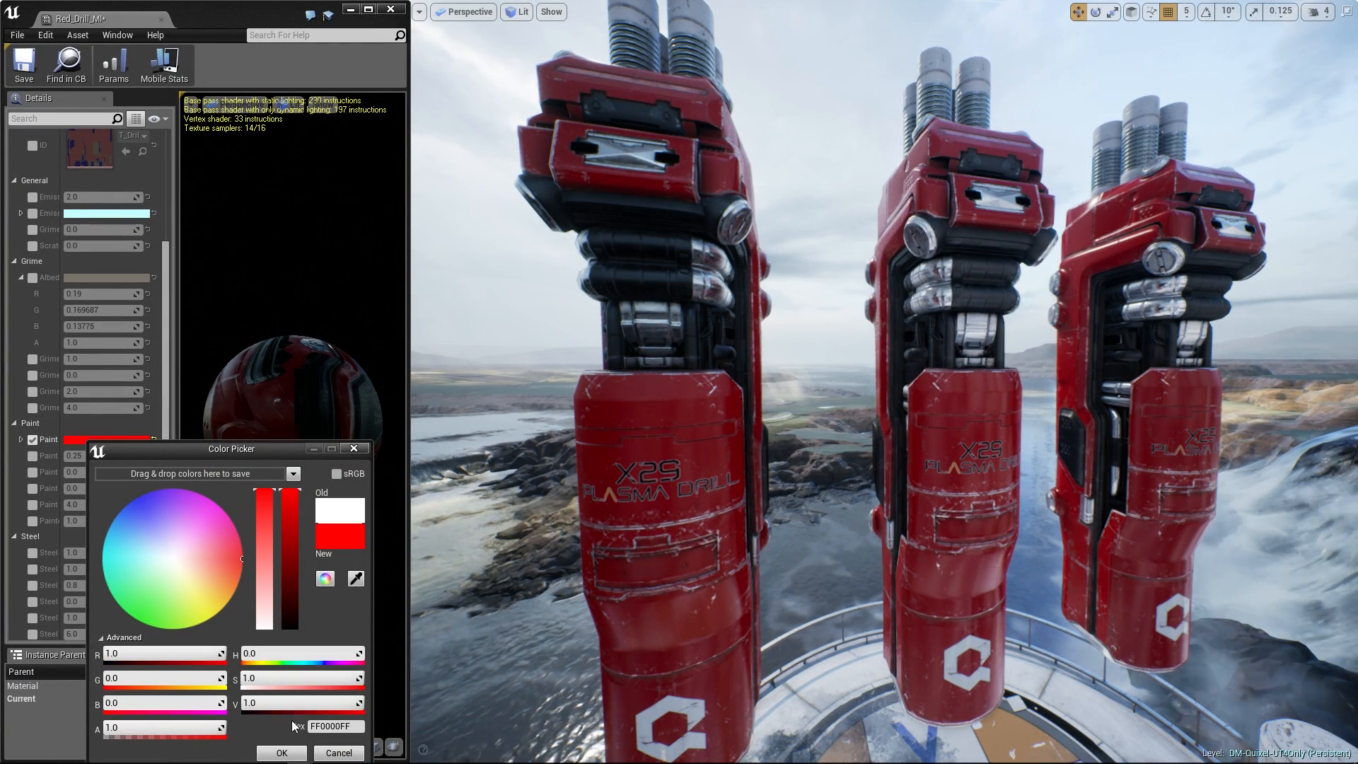
{"action": "left_click", "coordinate": [282, 752]}
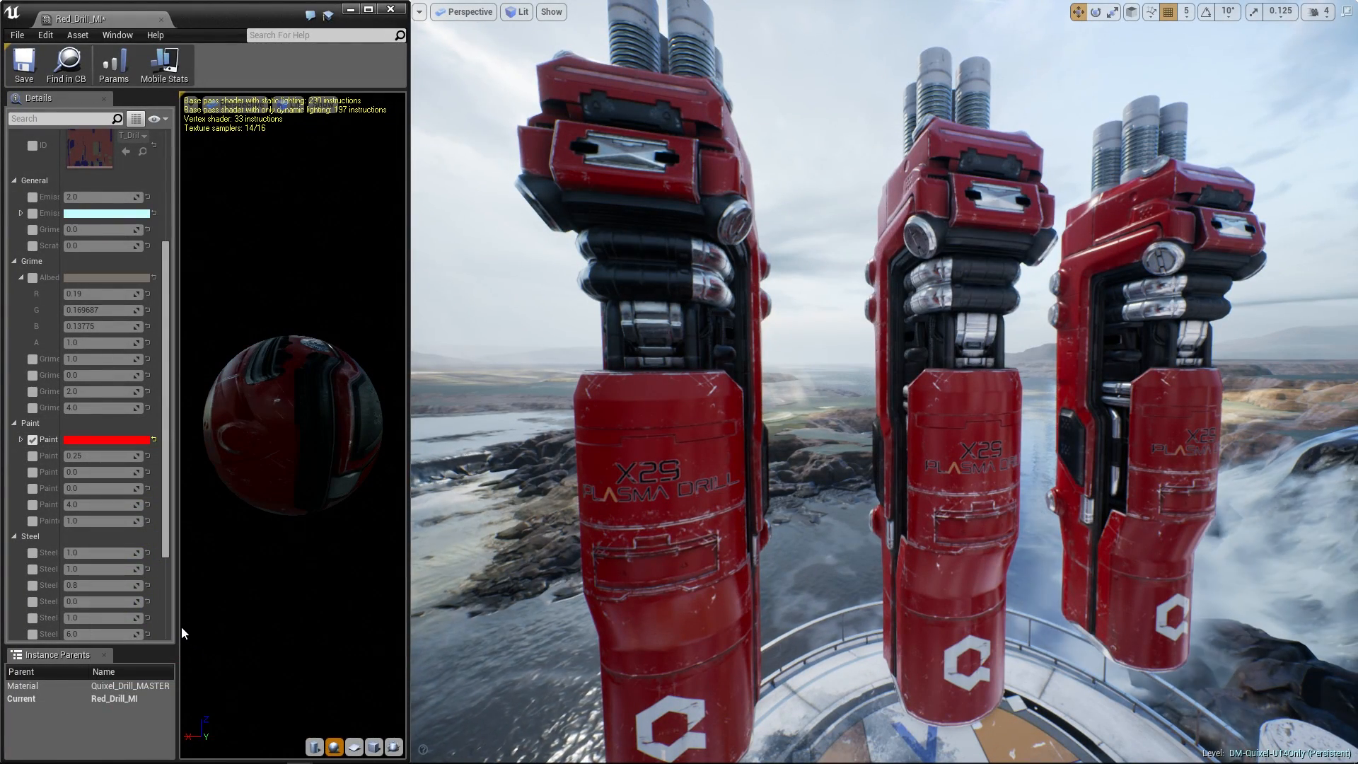
- Widen the instance's parameter area and override the Grime Albedo Color with R 0.18, G 0.164255 and B 0.1395
{"action": "left_click_drag", "start_coordinate": [178, 622], "coordinate": [241, 619]}
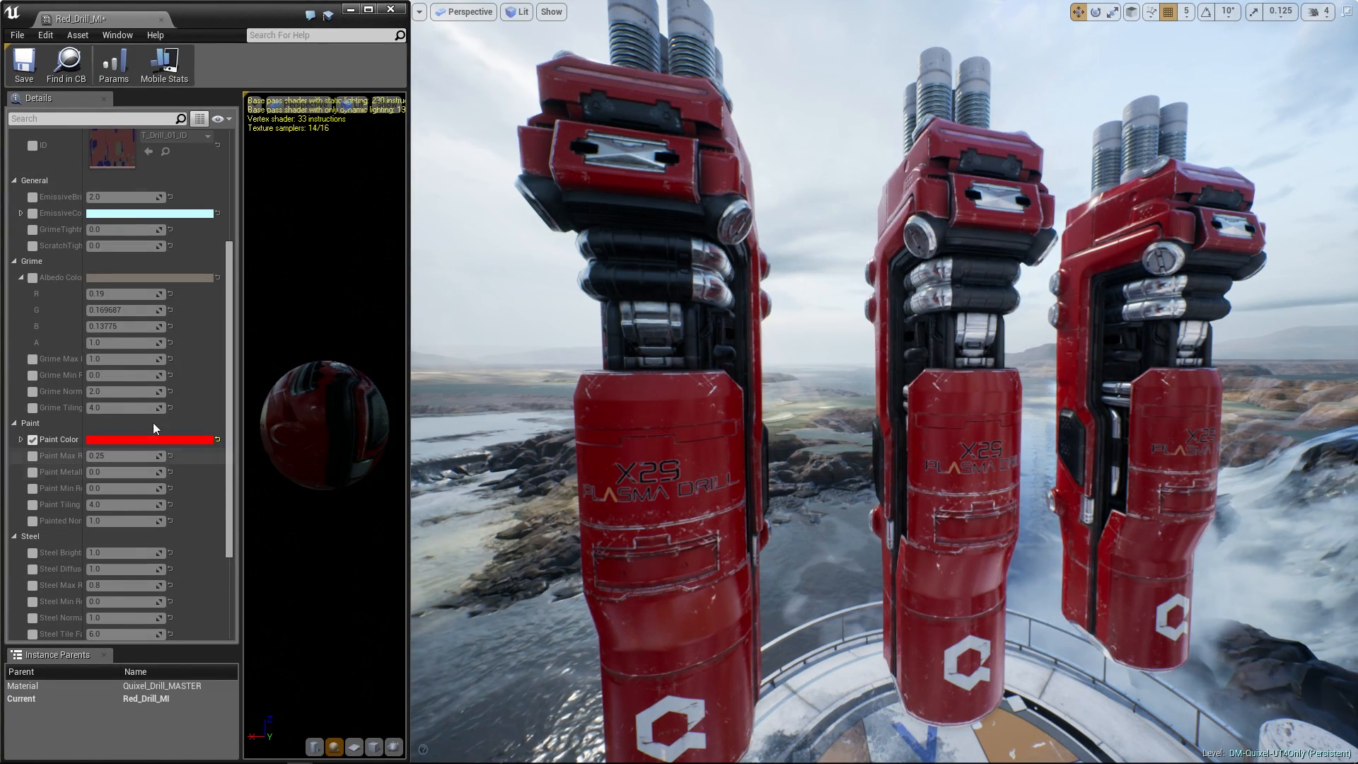
{"action": "left_click", "coordinate": [32, 278]}
{"action": "left_click", "coordinate": [133, 278]}
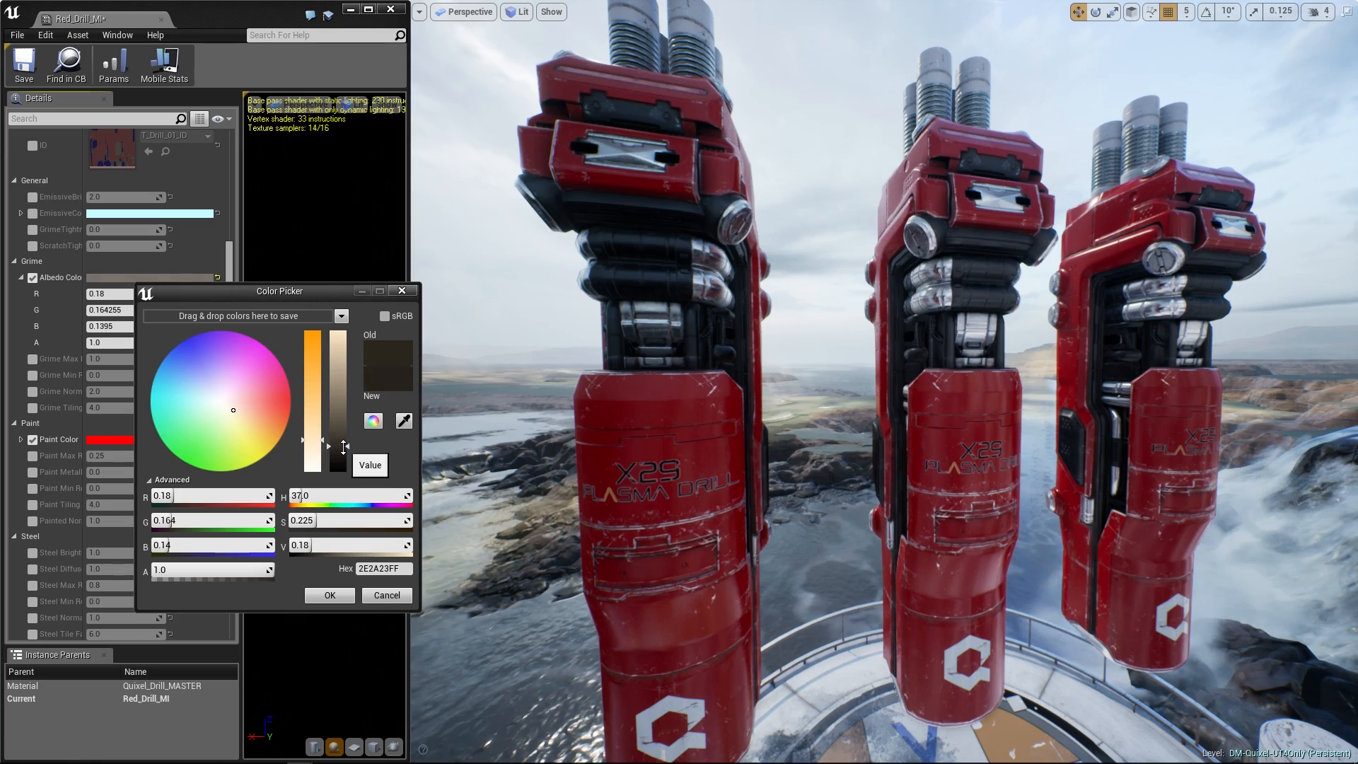
{"action": "left_click", "coordinate": [332, 594]}
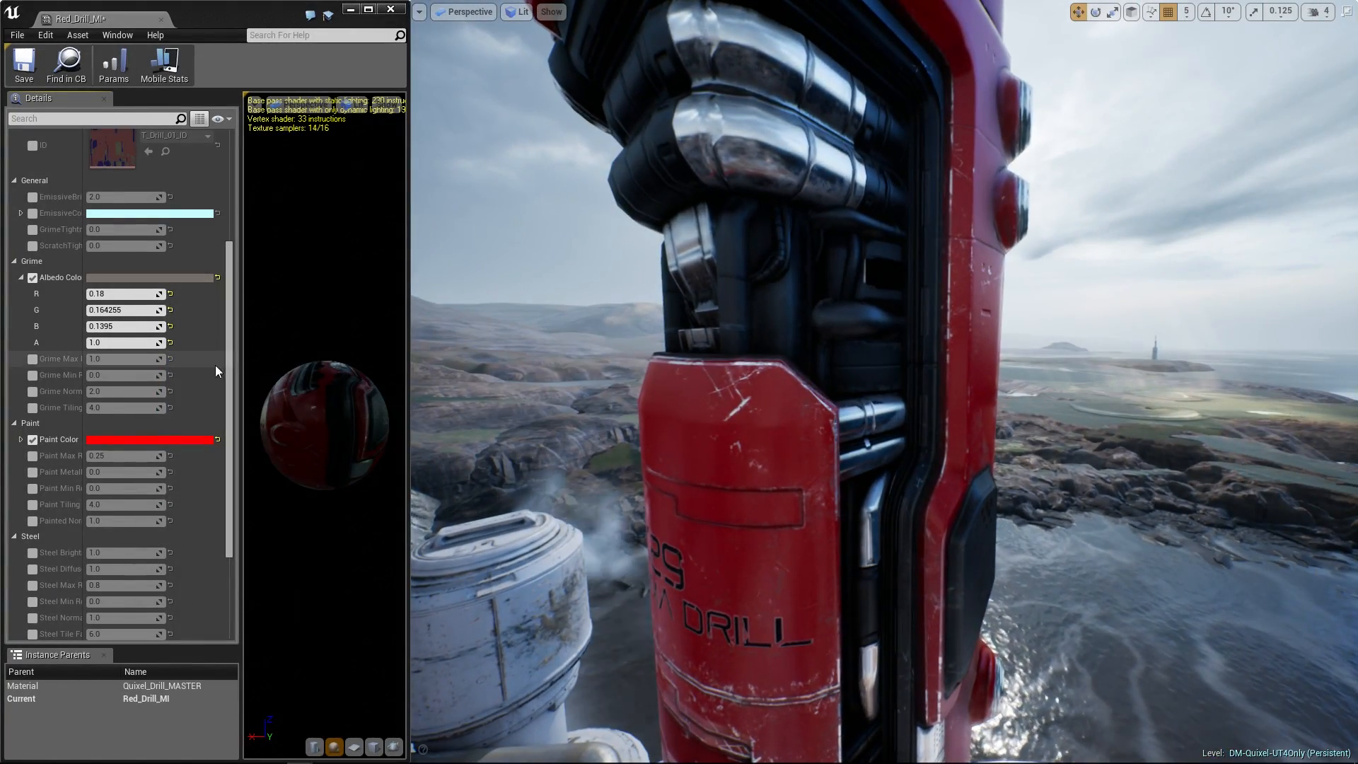
- Enable the ScratchTightness override in the General group and set it to 0.132743
{"action": "scroll", "coordinate": [193, 384], "scroll_direction": "up", "scroll_amount": 5}
{"action": "scroll", "coordinate": [192, 384], "scroll_direction": "up", "scroll_amount": 1}
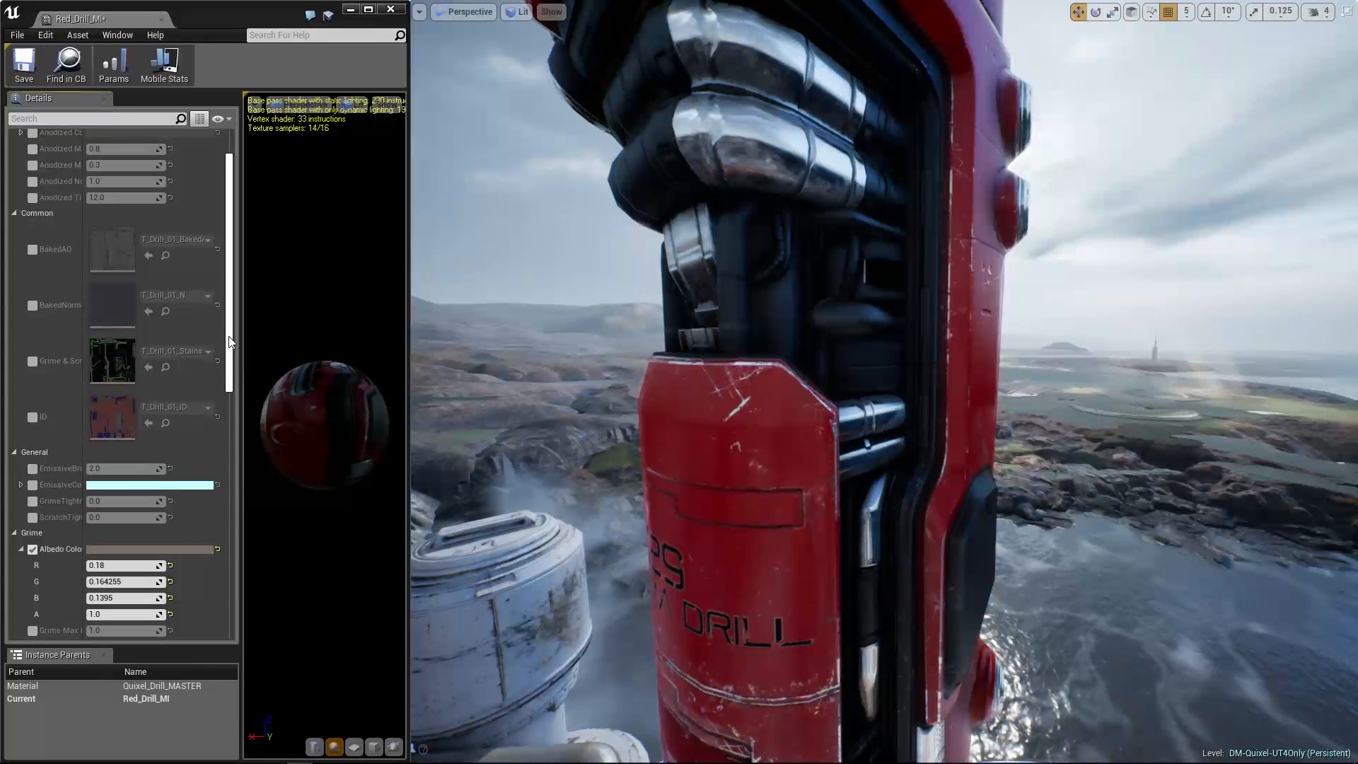
{"action": "scroll", "coordinate": [229, 343], "scroll_direction": "down", "scroll_amount": 4}
{"action": "left_click", "coordinate": [32, 428]}
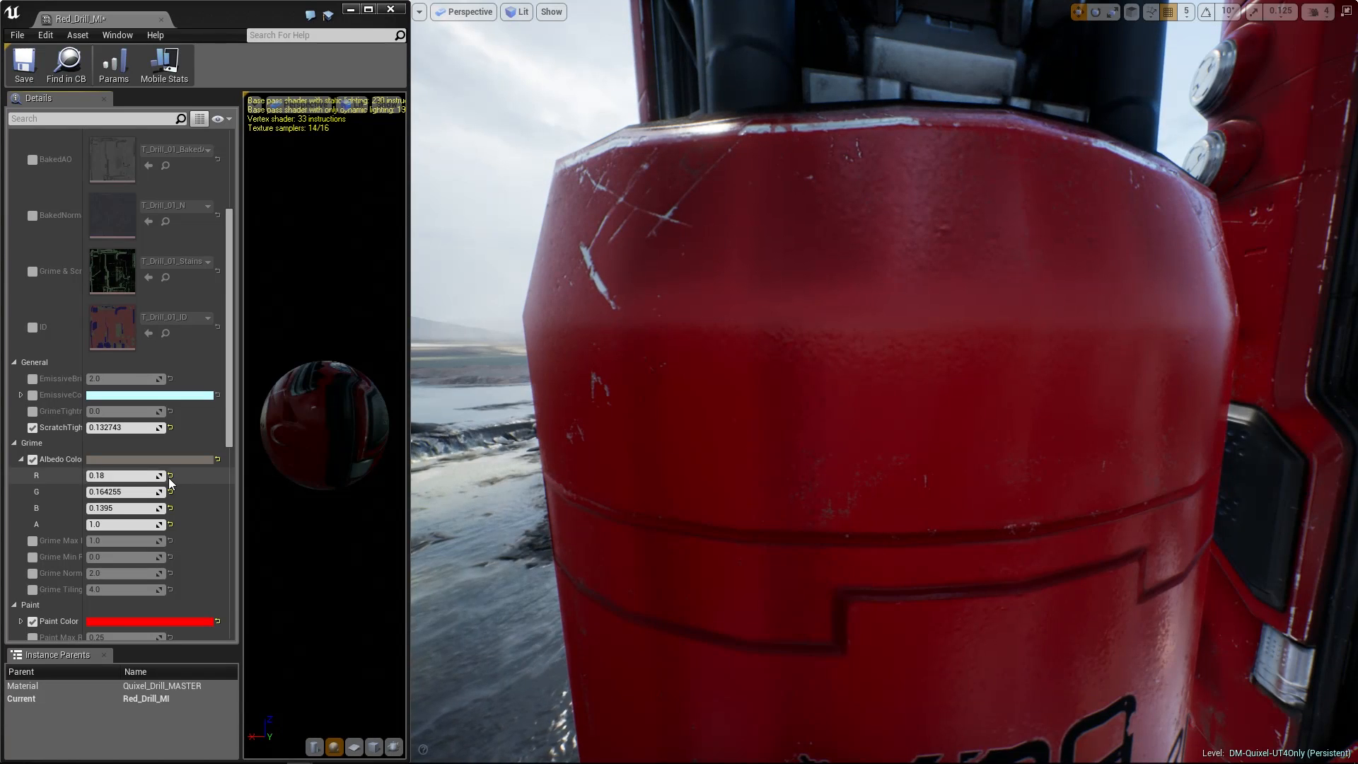
- Override the Paint group's tiling factor at 5.728505, painted normal at 3.5555 and maximum roughness at 0.329646
{"action": "scroll", "coordinate": [169, 480], "scroll_direction": "down", "scroll_amount": 8}
{"action": "left_click", "coordinate": [33, 505]}
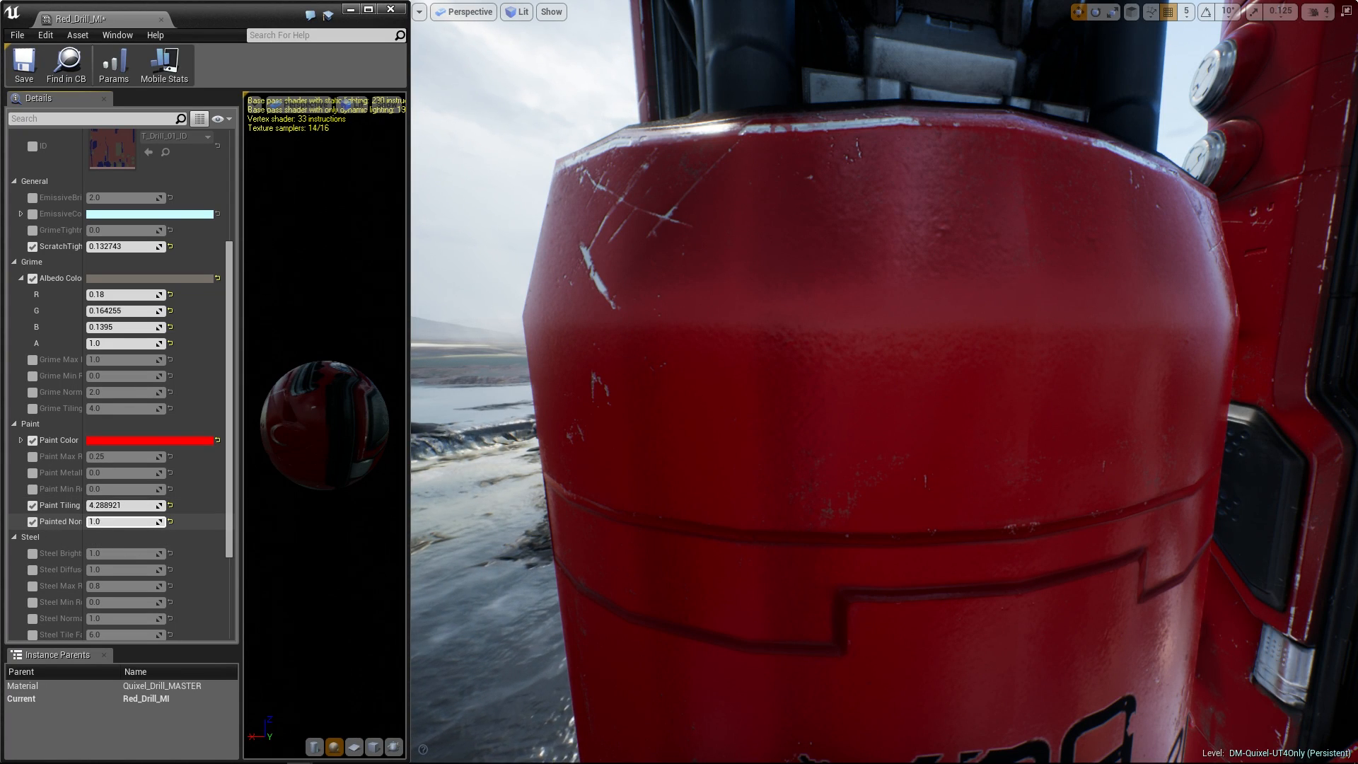
{"action": "left_click_drag", "start_coordinate": [105, 505], "coordinate": [113, 505]}
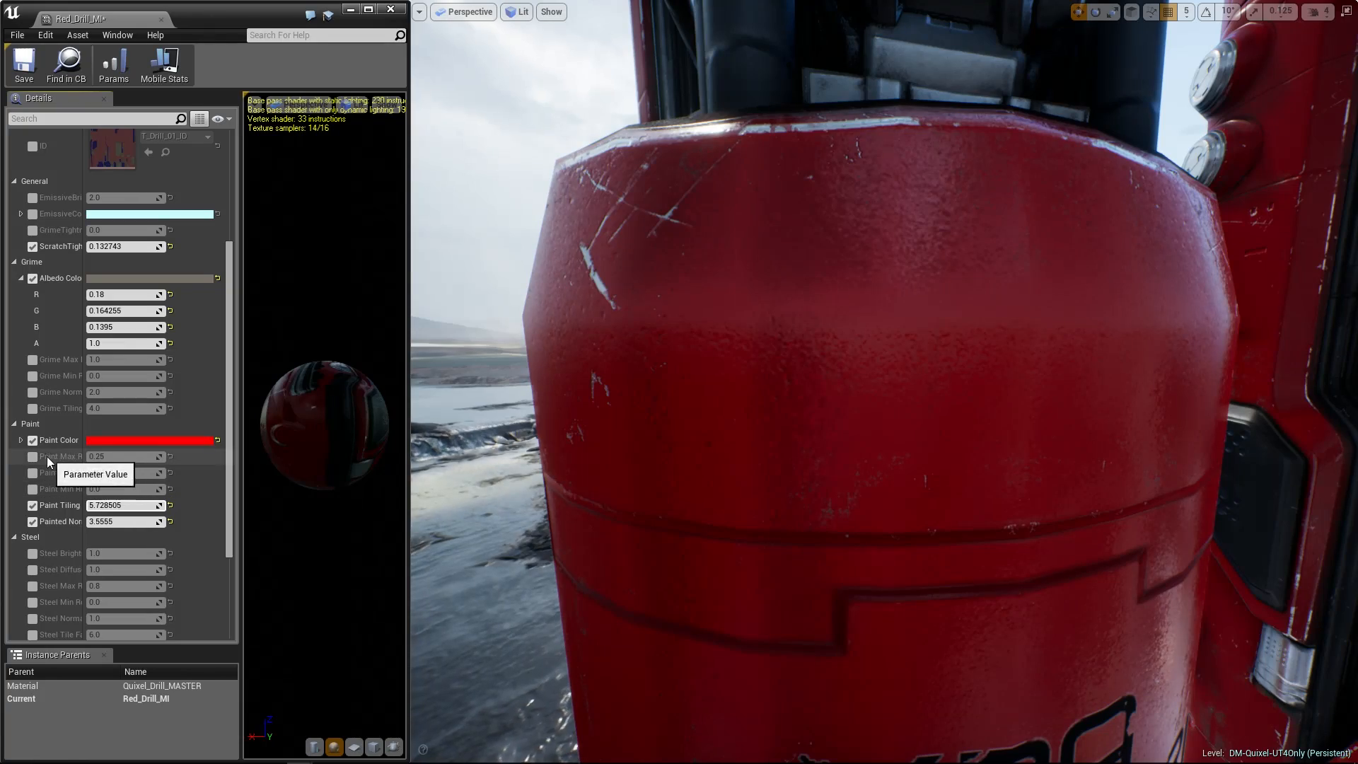
{"action": "mouse_move", "coordinate": [530, 445]}
{"action": "right_mouse_down"}
{"action": "mouse_move", "coordinate": [529, 424]}
{"action": "mouse_move", "coordinate": [495, 425]}
{"action": "mouse_move", "coordinate": [566, 435]}
{"action": "mouse_move", "coordinate": [530, 446]}
{"action": "right_mouse_up"}
{"action": "scroll", "coordinate": [131, 460], "scroll_direction": "down", "scroll_amount": 3}
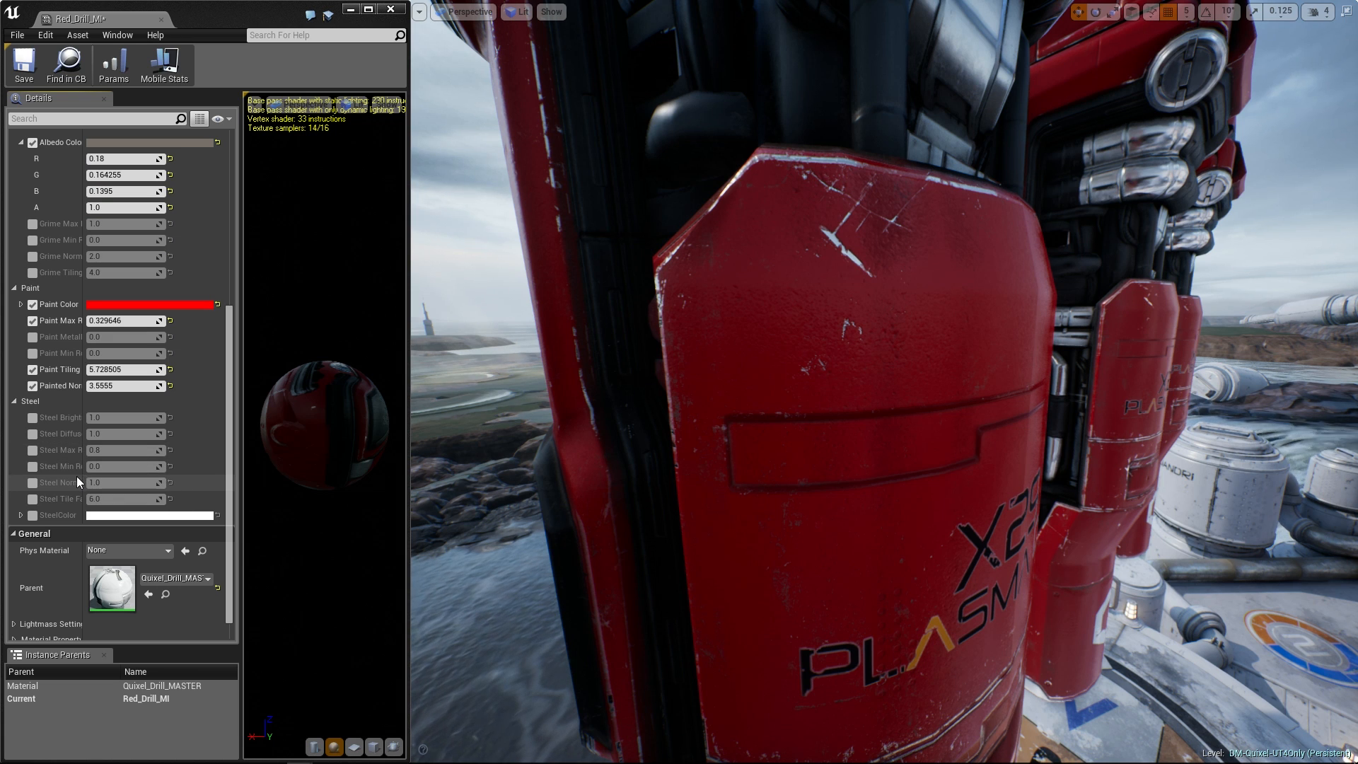
- Widen the parameter name column and override the Anodized Color with a brighter reddish tint
{"action": "left_click_drag", "start_coordinate": [82, 476], "coordinate": [116, 459]}
{"action": "scroll", "coordinate": [116, 447], "scroll_direction": "up", "scroll_amount": 5}
{"action": "scroll", "coordinate": [116, 447], "scroll_direction": "up", "scroll_amount": 4}
{"action": "left_click", "coordinate": [33, 170]}
{"action": "left_click", "coordinate": [137, 171]}
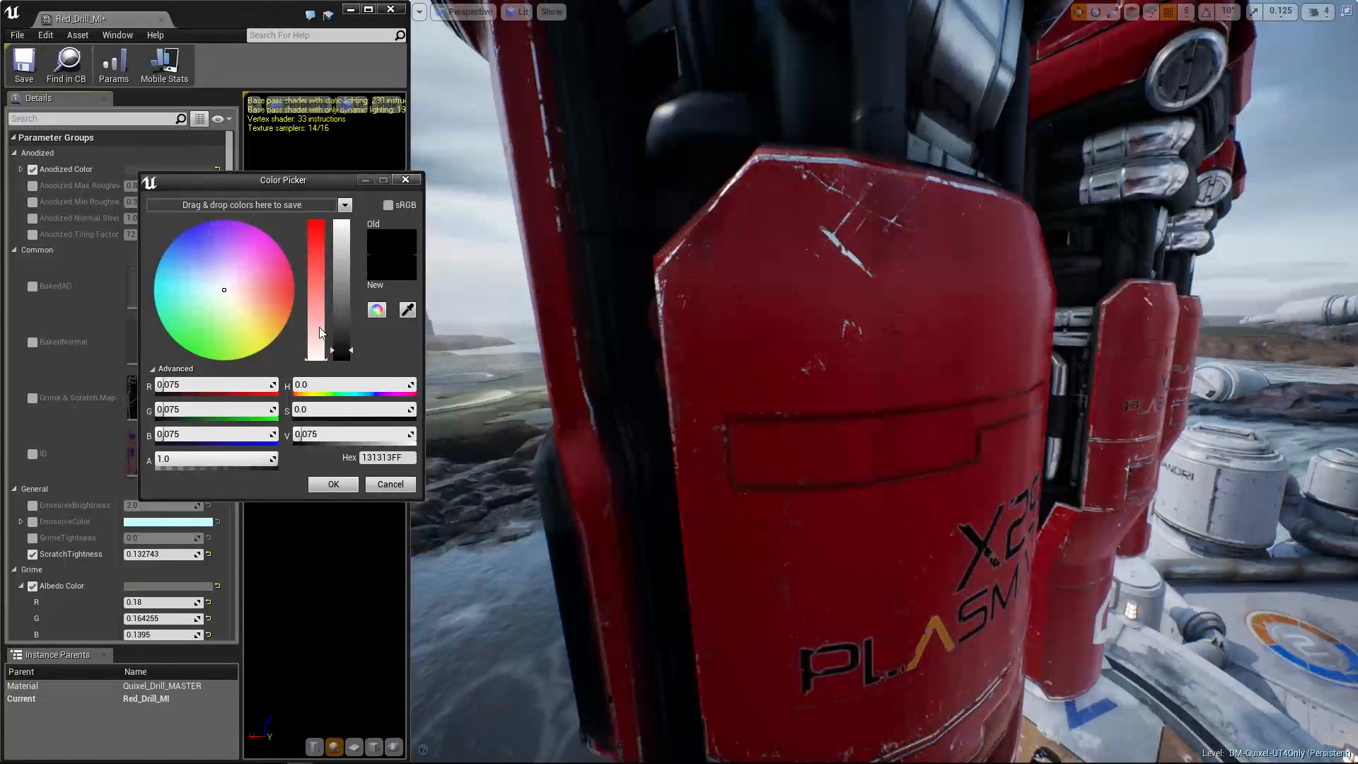
{"action": "left_click_drag", "start_coordinate": [317, 326], "coordinate": [346, 331]}
{"action": "left_click", "coordinate": [333, 484]}
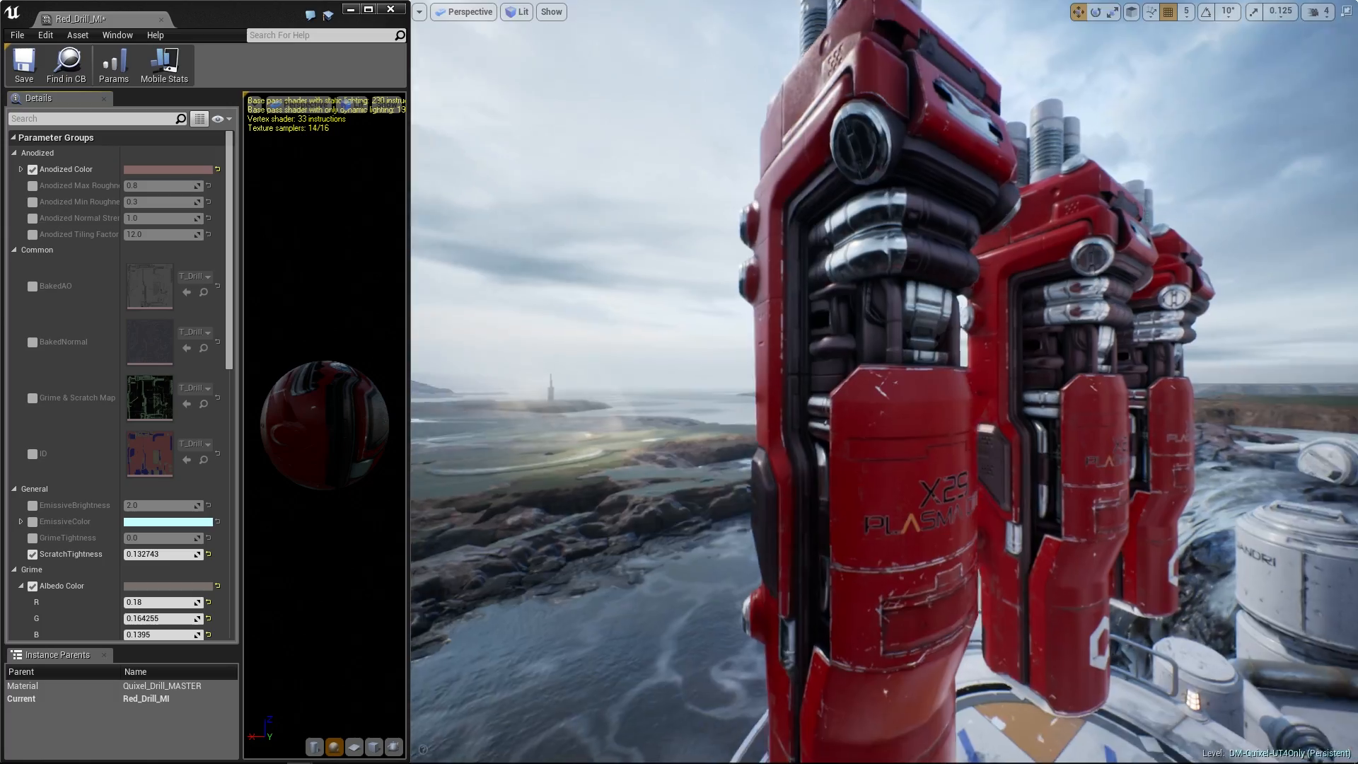
- Override the Anodized maximum roughness at -0.138318 and inspect the drills from close up and farther away
{"action": "right_click_drag", "start_coordinate": [884, 382], "coordinate": [852, 343]}
{"action": "left_click", "coordinate": [32, 186]}
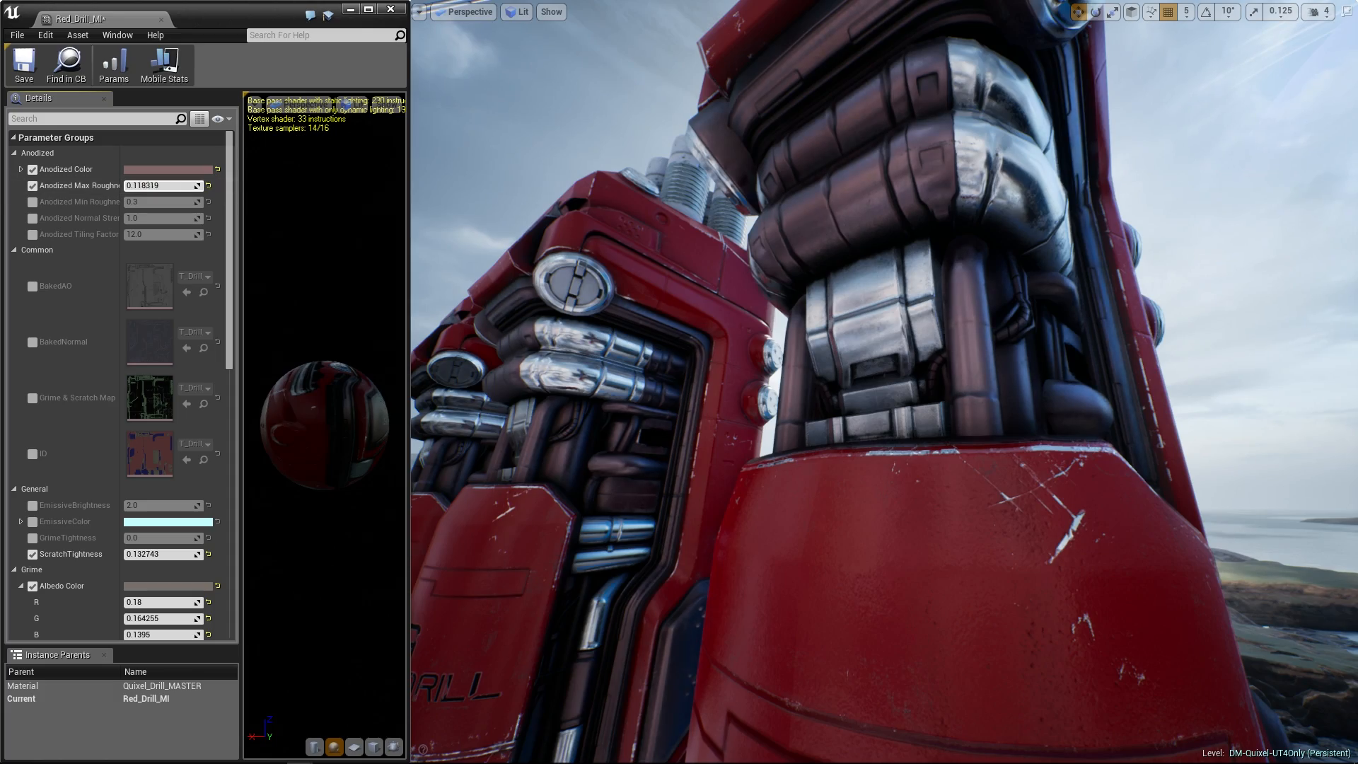
{"action": "right_click_drag", "start_coordinate": [420, 217], "coordinate": [478, 266]}
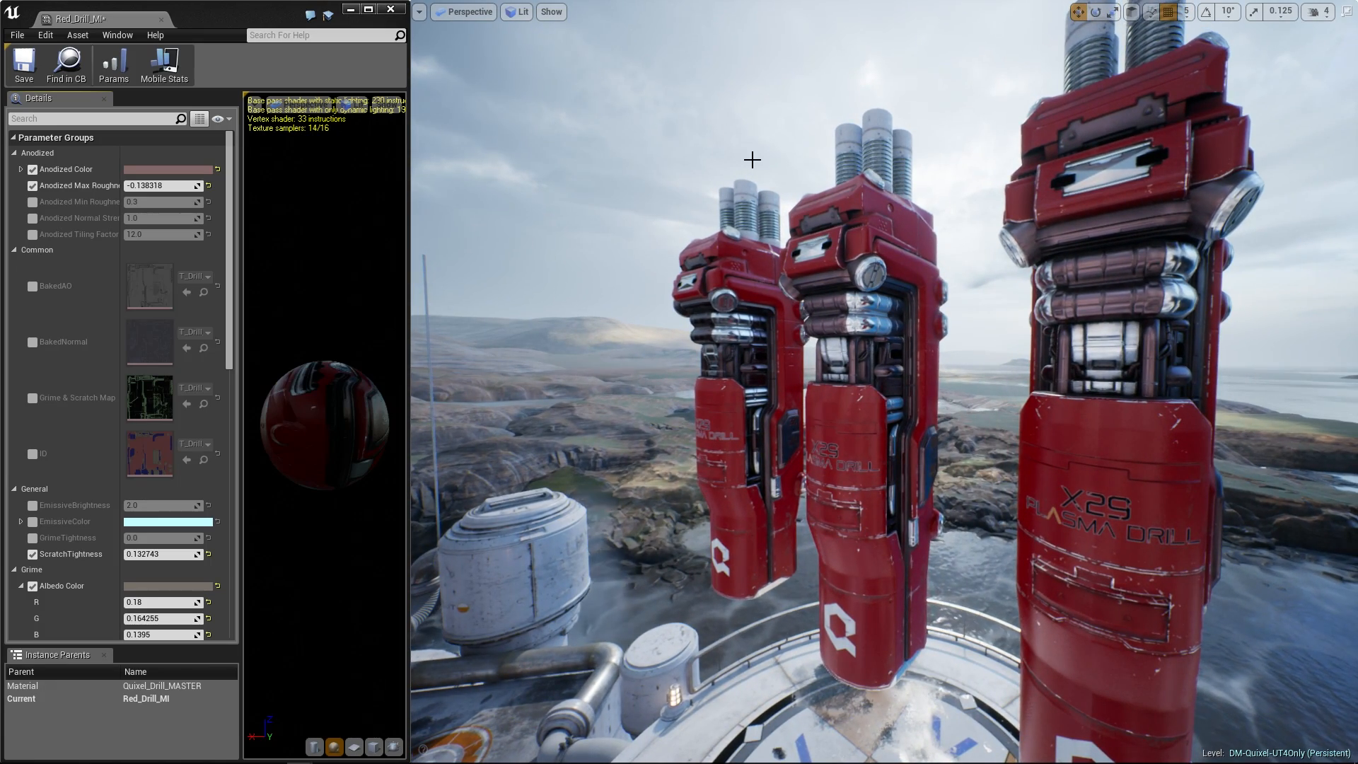